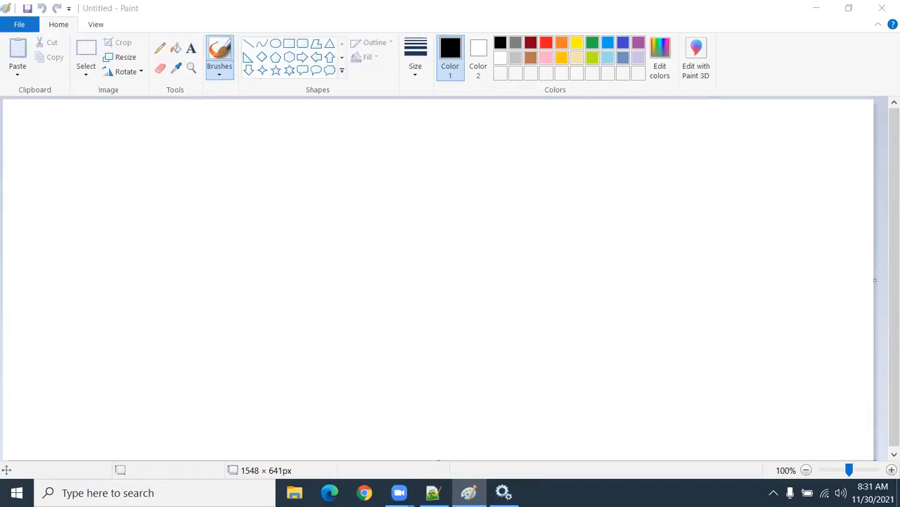
Step: Switch to the Services window, check the start progress of the Informatica 10.2.0 service, and return to Paint
{"action": "mouse_move", "coordinate": [503, 493]}
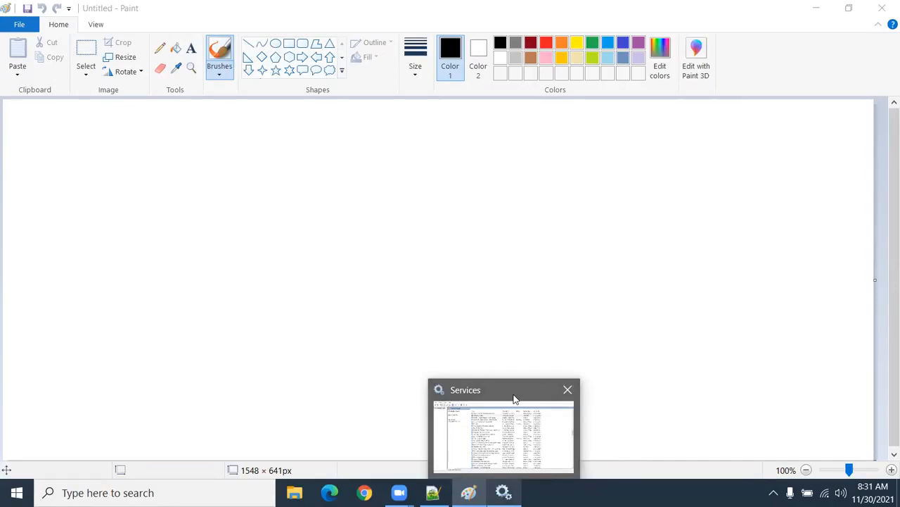
{"action": "left_click", "coordinate": [491, 434]}
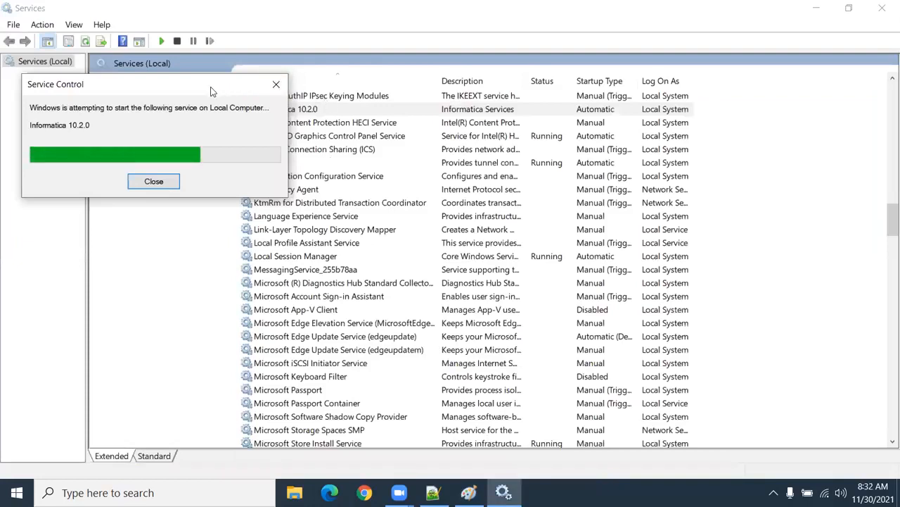
{"action": "left_click_drag", "start_coordinate": [213, 91], "coordinate": [390, 243]}
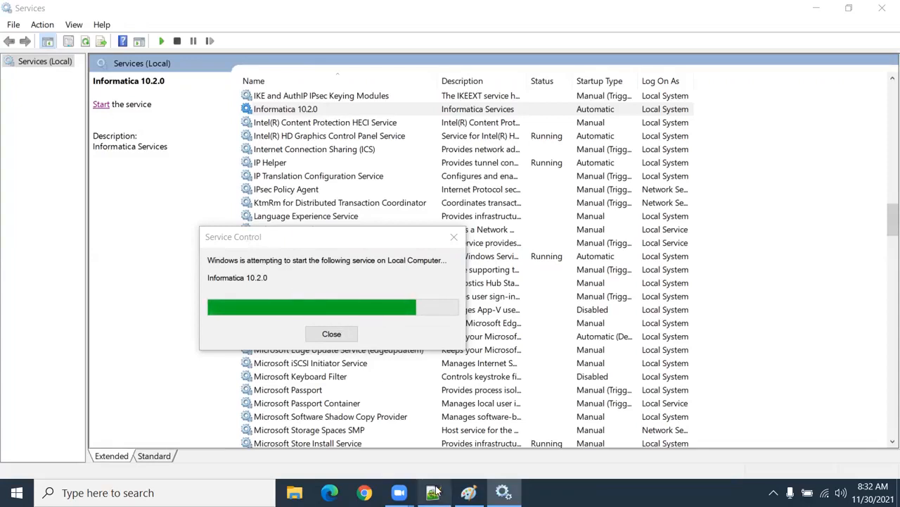
{"action": "left_click", "coordinate": [469, 492]}
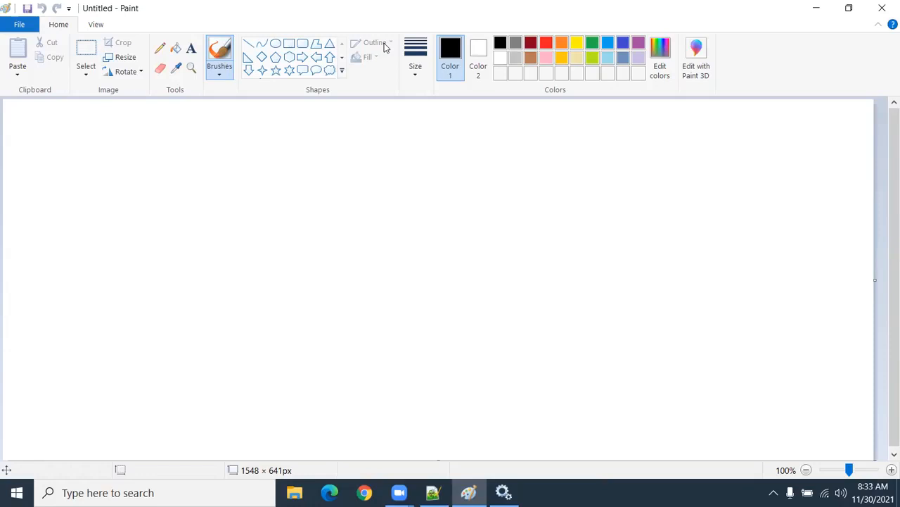
{"action": "left_click", "coordinate": [159, 205]}
{"action": "key", "text": "ctrl+z"}
{"action": "mouse_move", "coordinate": [504, 492]}
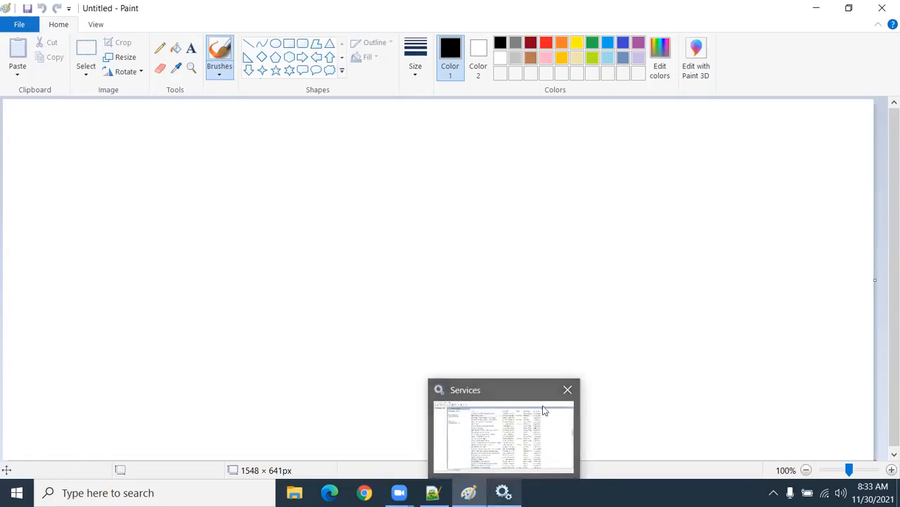
{"action": "left_click", "coordinate": [568, 389]}
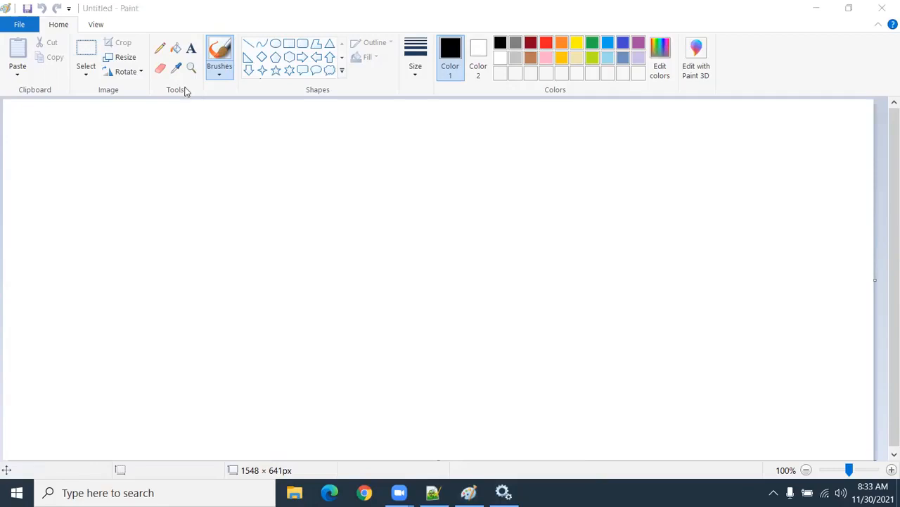
Step: Add the heading text "Types of Load" near the upper-left corner of the blank canvas
{"action": "left_click", "coordinate": [191, 50]}
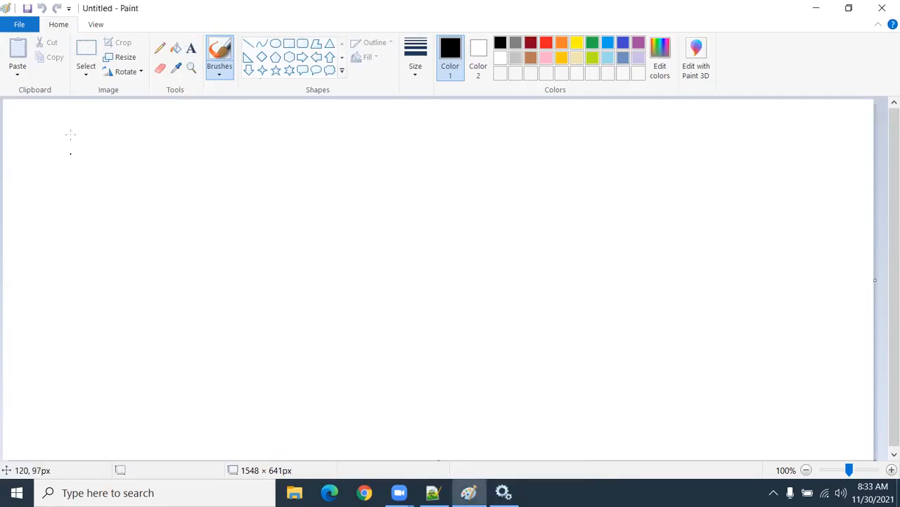
{"action": "left_click", "coordinate": [191, 50]}
{"action": "left_click", "coordinate": [54, 128]}
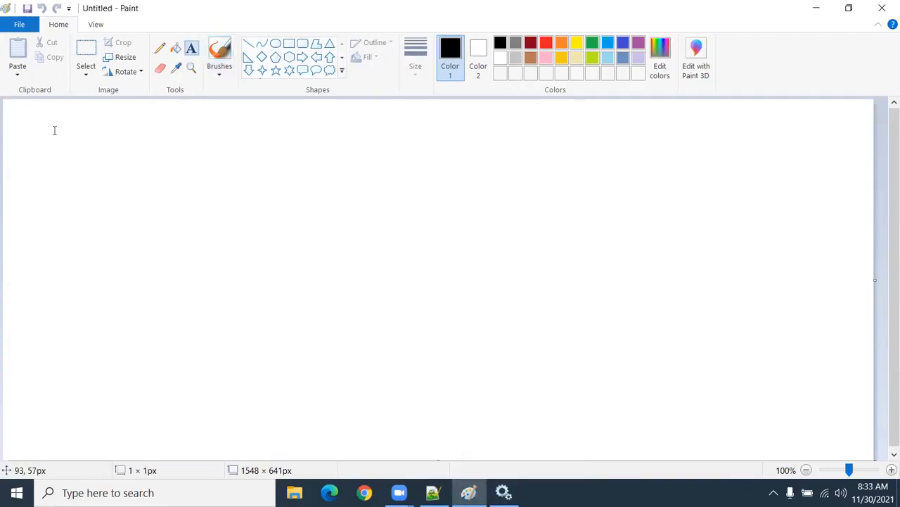
{"action": "type", "text": "Tye"}
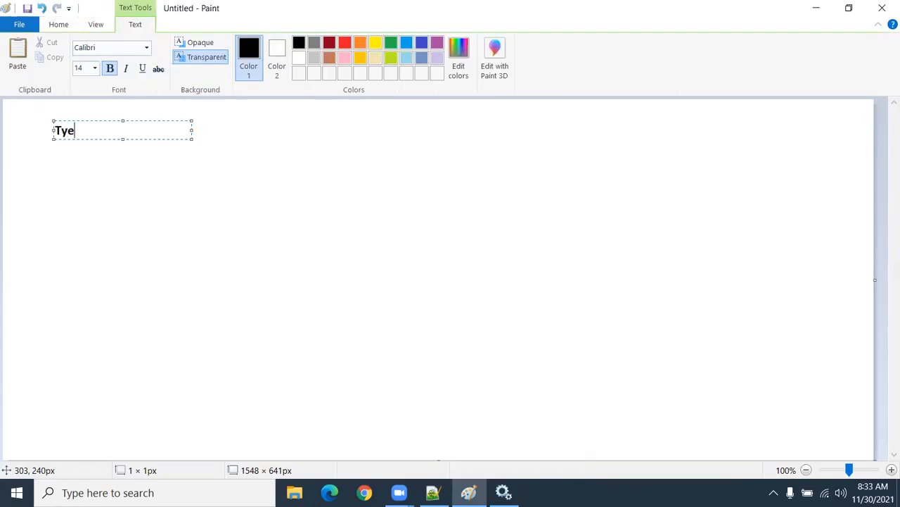
{"action": "key", "text": "BackSpace"}
{"action": "type", "text": "ps"}
{"action": "key", "text": "BackSpace"}
{"action": "type", "text": "es of"}
{"action": "type", "text": "Load"}
Step: Add the text "1) Table to Table" below the "Types of Load" heading, slightly indented
{"action": "left_click", "coordinate": [73, 175]}
{"action": "type", "text": "1"}
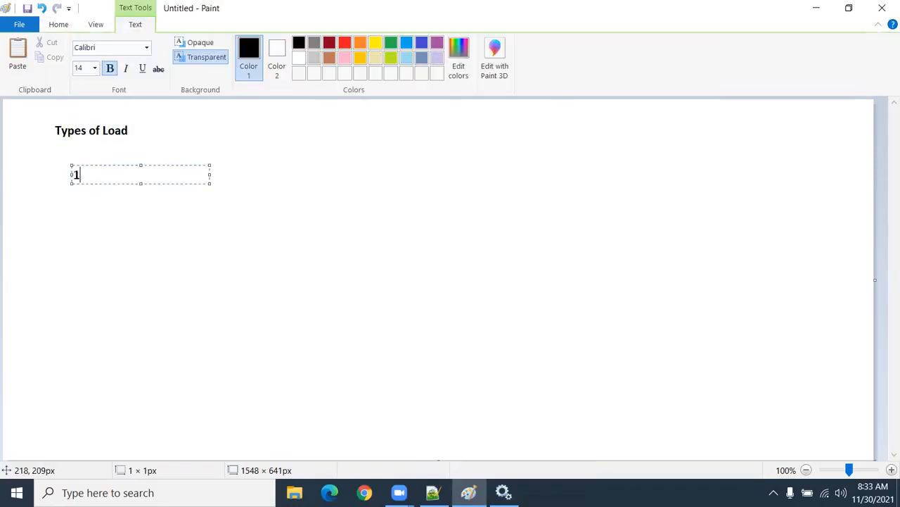
{"action": "type", "text": ") Table to Table"}
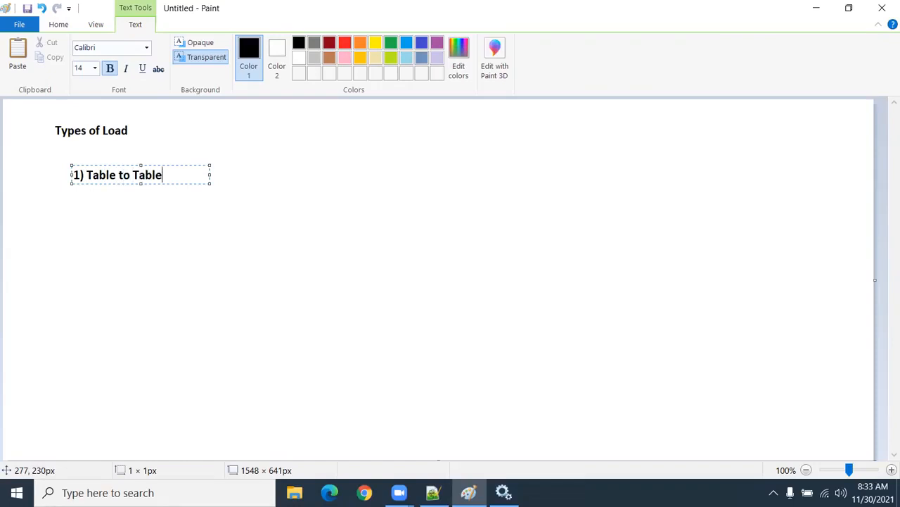
{"action": "left_click", "coordinate": [150, 229]}
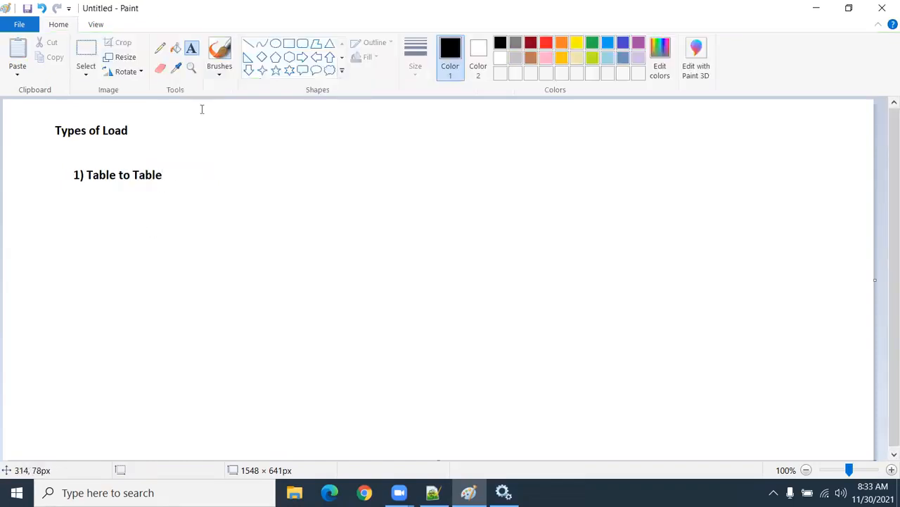
Step: Draw a rounded rectangle about 179 × 127 px below the "1) Table to Table" text, with a thinner blue outline
{"action": "left_click", "coordinate": [302, 44]}
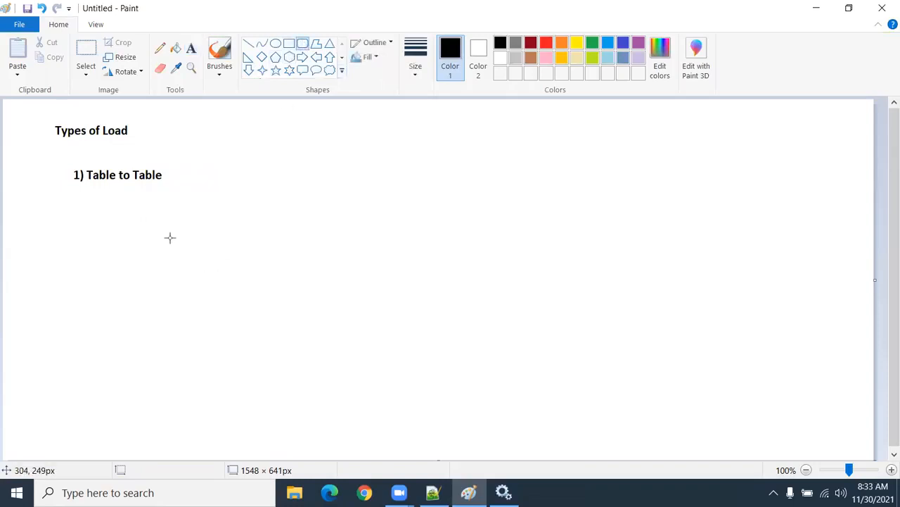
{"action": "left_click_drag", "start_coordinate": [122, 208], "coordinate": [225, 282]}
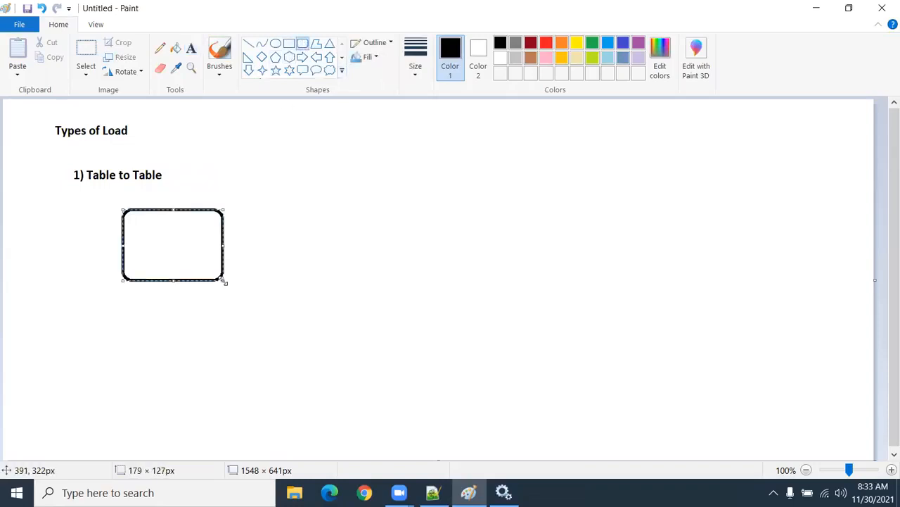
{"action": "left_click", "coordinate": [605, 45]}
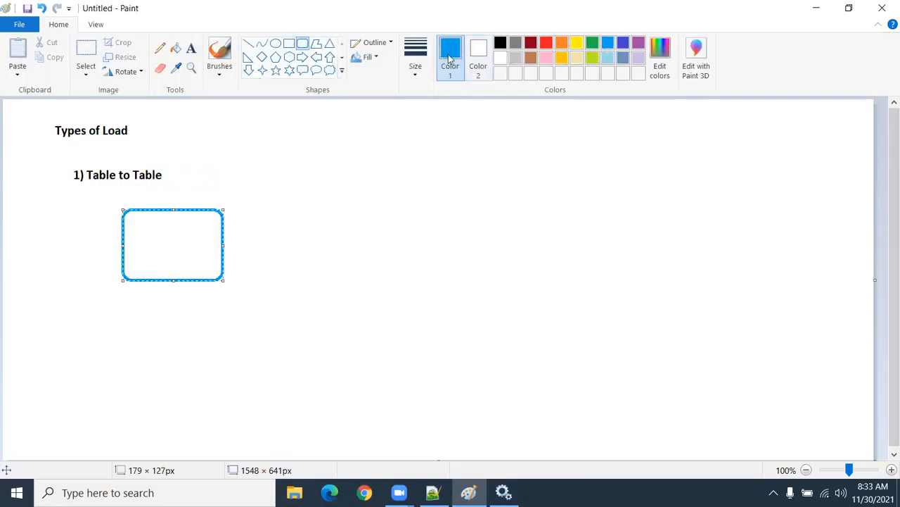
{"action": "left_click", "coordinate": [408, 52]}
{"action": "left_click", "coordinate": [436, 124]}
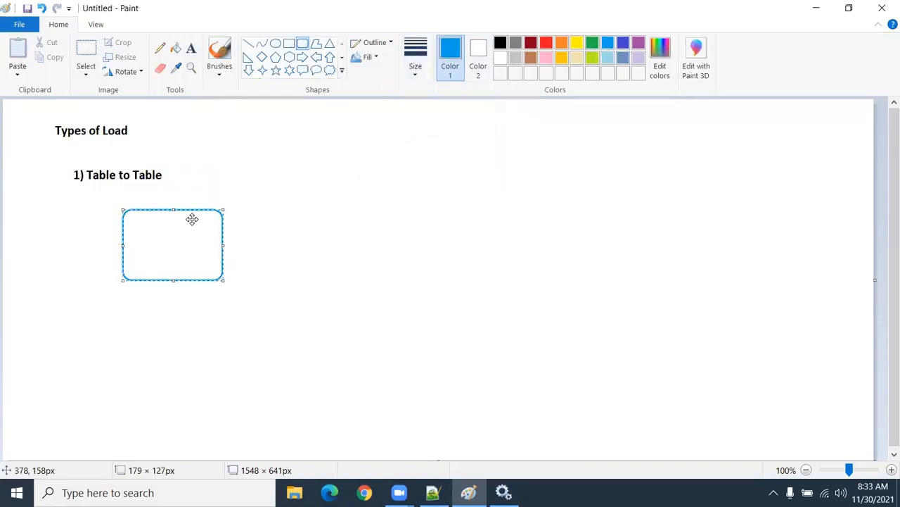
{"action": "left_click_drag", "start_coordinate": [181, 242], "coordinate": [183, 241]}
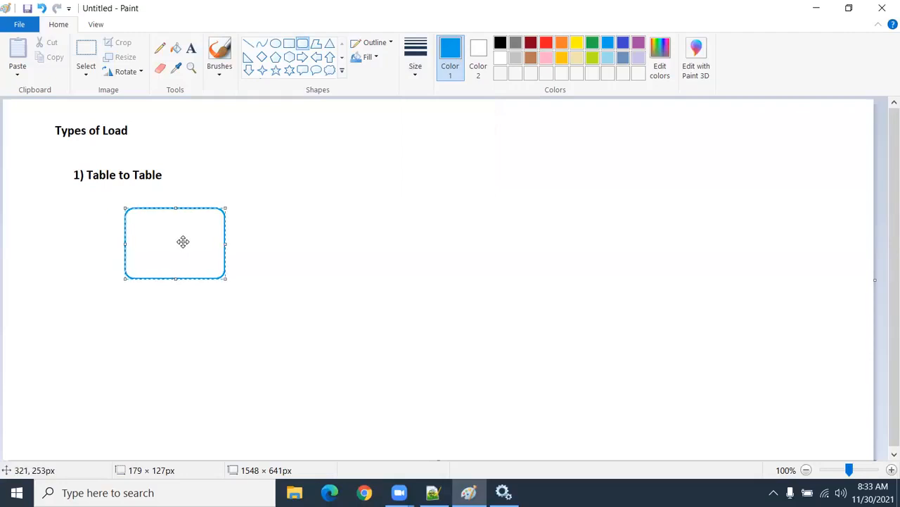
{"action": "left_click", "coordinate": [371, 260]}
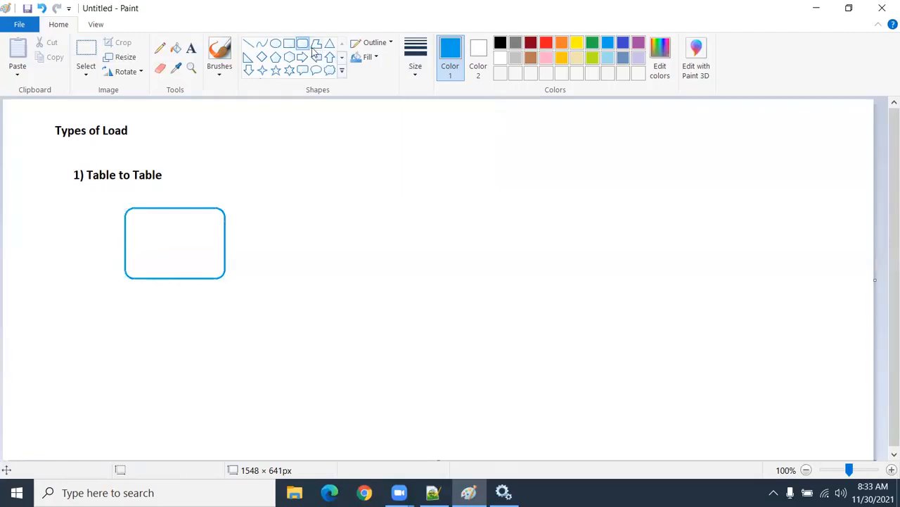
Step: Draw an orange rounded rectangle about 209 × 141 px to the right of the blue one, and link both with a pencil line through a small square
{"action": "left_click_drag", "start_coordinate": [388, 199], "coordinate": [505, 276]}
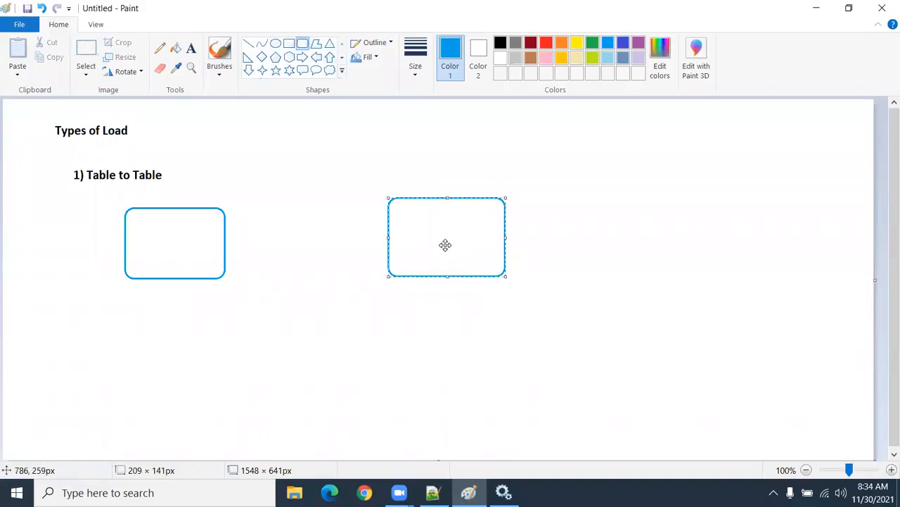
{"action": "left_click_drag", "start_coordinate": [446, 246], "coordinate": [434, 246]}
{"action": "left_click", "coordinate": [561, 44]}
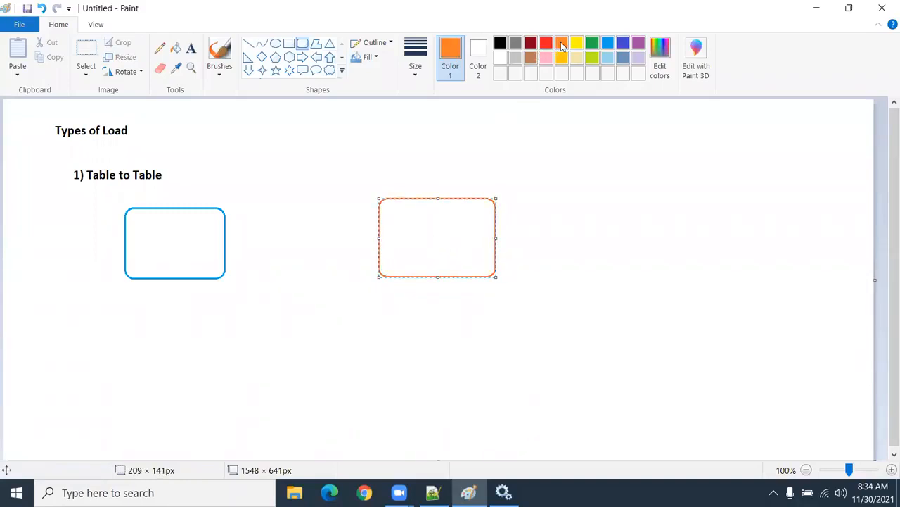
{"action": "left_click", "coordinate": [159, 47]}
{"action": "mouse_move", "coordinate": [186, 206]}
{"action": "left_mouse_down"}
{"action": "mouse_move", "coordinate": [276, 184]}
{"action": "mouse_move", "coordinate": [280, 172]}
{"action": "mouse_move", "coordinate": [278, 199]}
{"action": "mouse_move", "coordinate": [309, 200]}
{"action": "mouse_move", "coordinate": [301, 173]}
{"action": "mouse_move", "coordinate": [279, 172]}
{"action": "mouse_move", "coordinate": [406, 198]}
{"action": "left_mouse_up"}
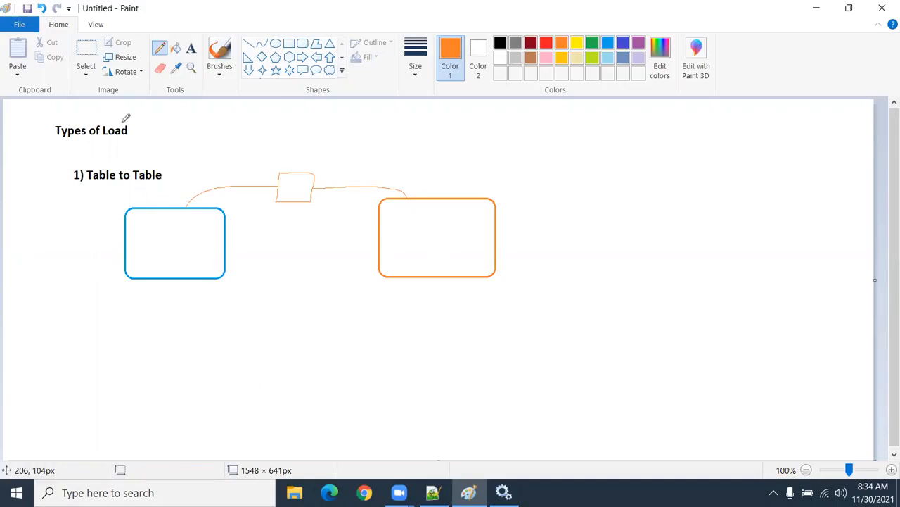
Step: Label both the blue and the orange rounded rectangles "Table" in black text
{"action": "left_click", "coordinate": [191, 47]}
{"action": "left_click", "coordinate": [139, 241]}
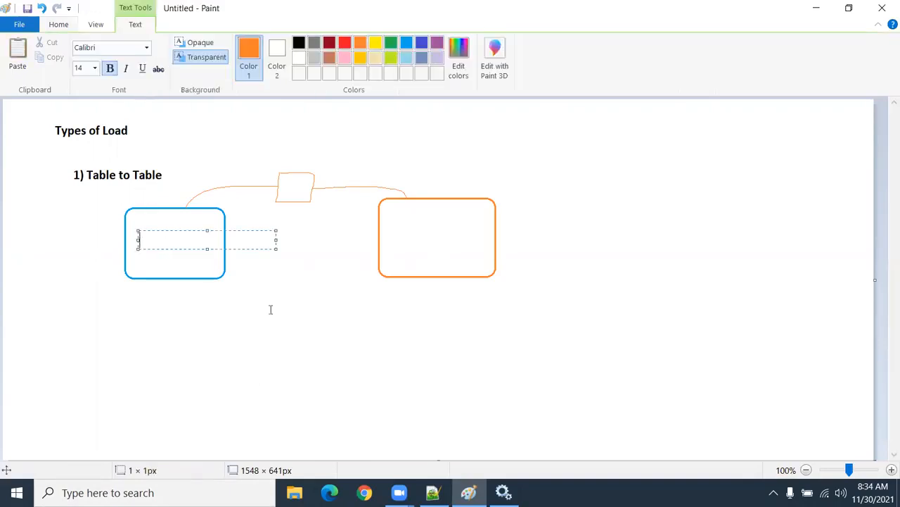
{"action": "type", "text": "Table"}
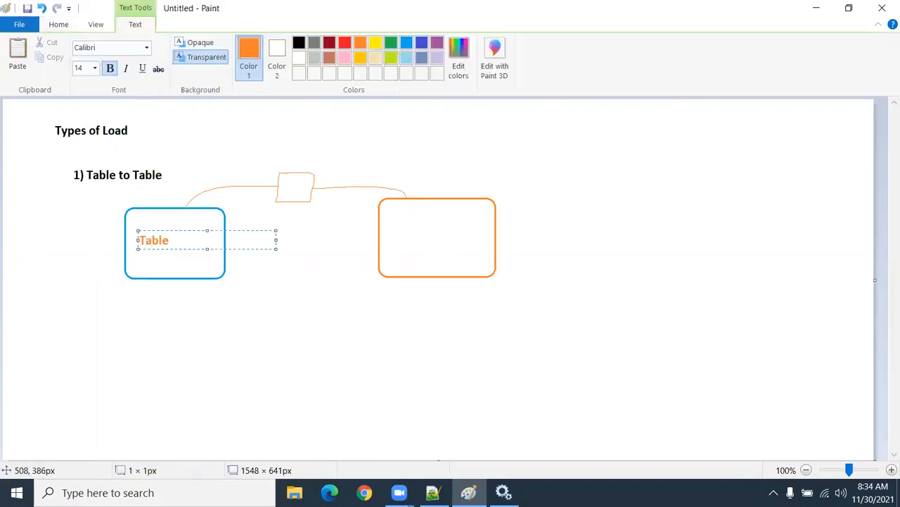
{"action": "left_click_drag", "start_coordinate": [176, 241], "coordinate": [130, 245]}
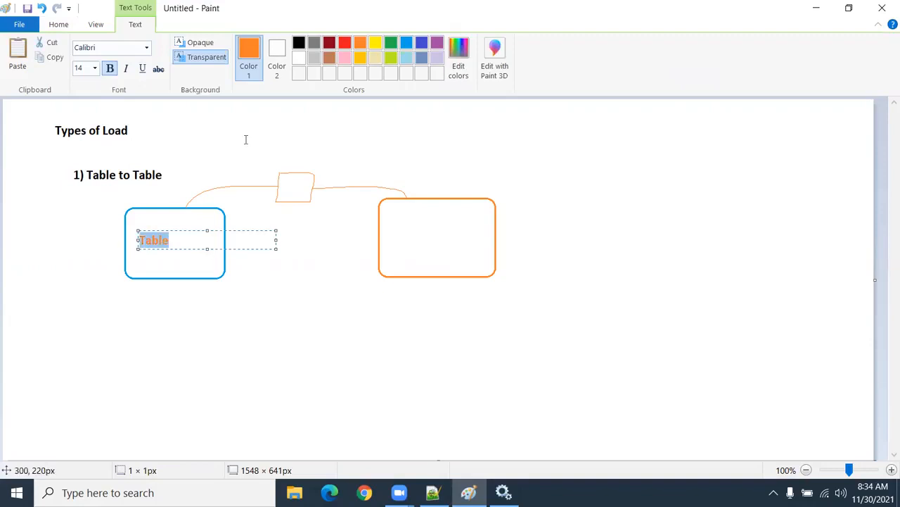
{"action": "left_click", "coordinate": [298, 43]}
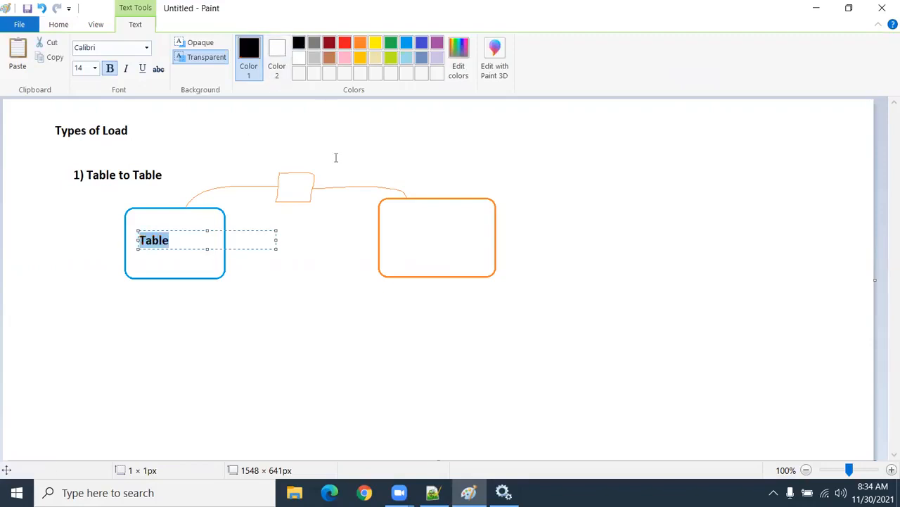
{"action": "left_click", "coordinate": [407, 235]}
{"action": "type", "text": "Table"}
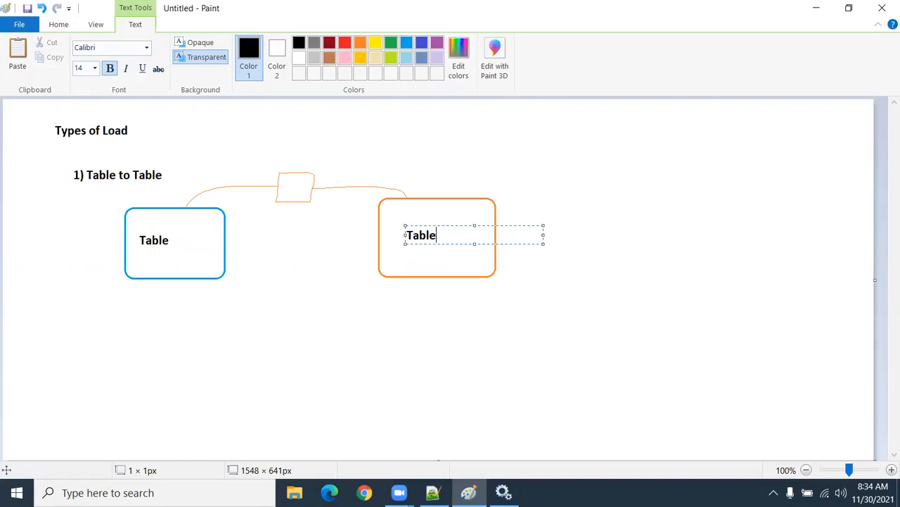
{"action": "left_click", "coordinate": [85, 315]}
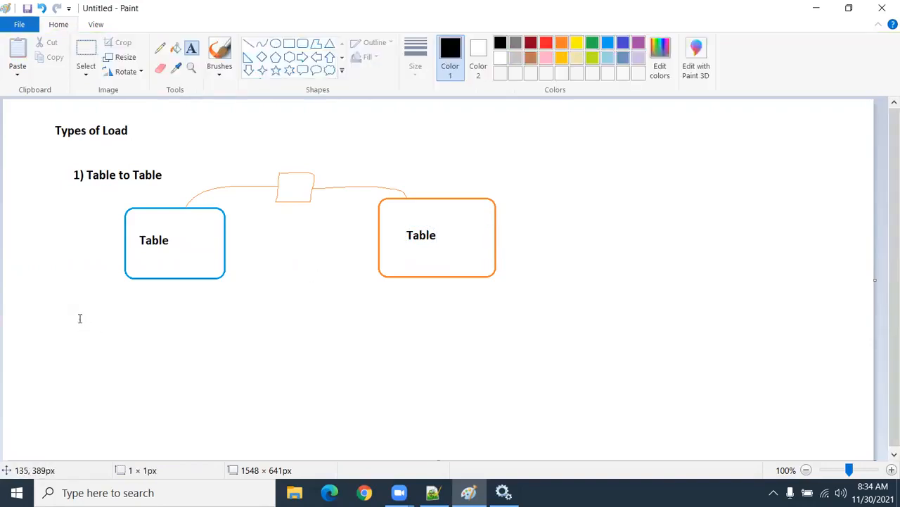
Step: Add a second list entry beginning "2) File to" below the blue rectangle
{"action": "left_click", "coordinate": [79, 318]}
{"action": "type", "text": "2"}
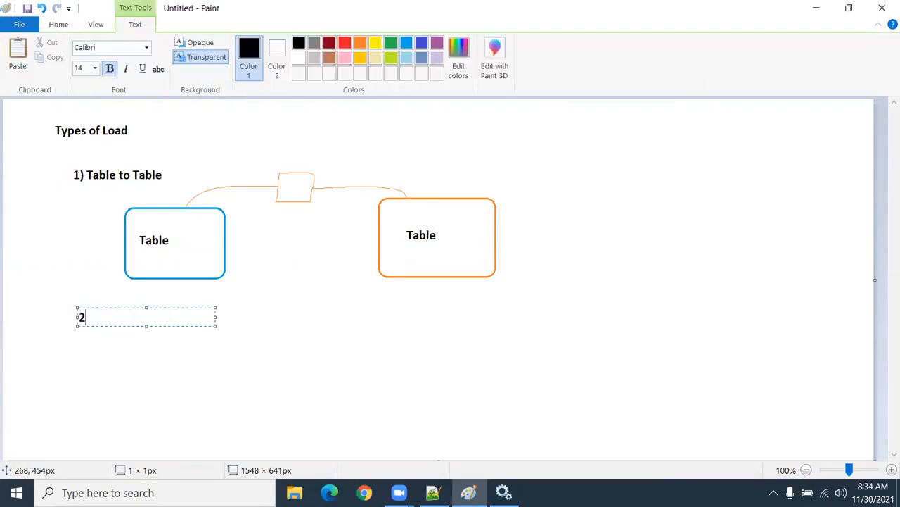
{"action": "type", "text": ") File to Ta"}
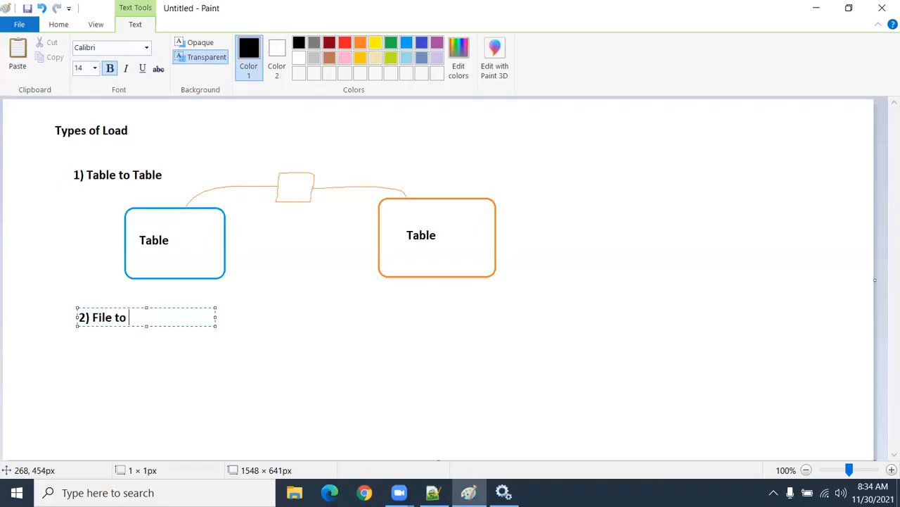
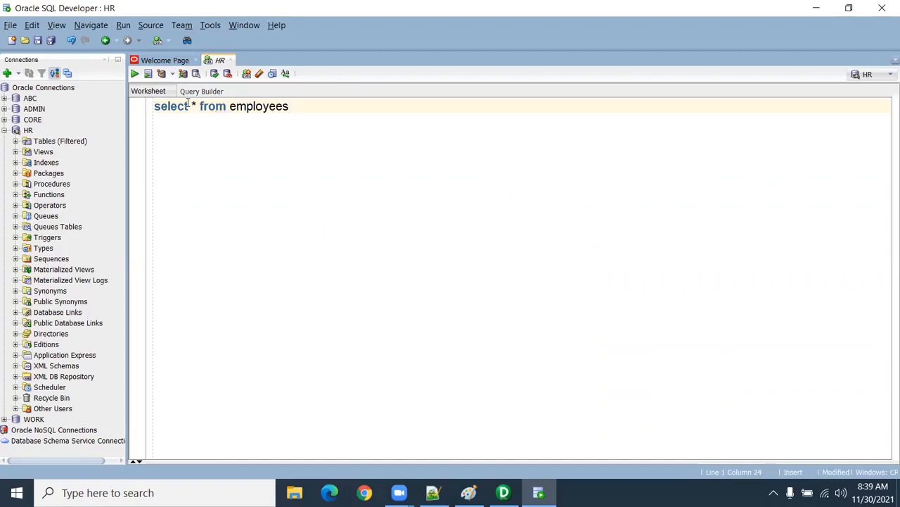
Step: Query all rows of the employees table in SQL Developer and start exporting the result grid
{"action": "type", "text": ";"}
{"action": "key", "text": "ctrl+Return"}
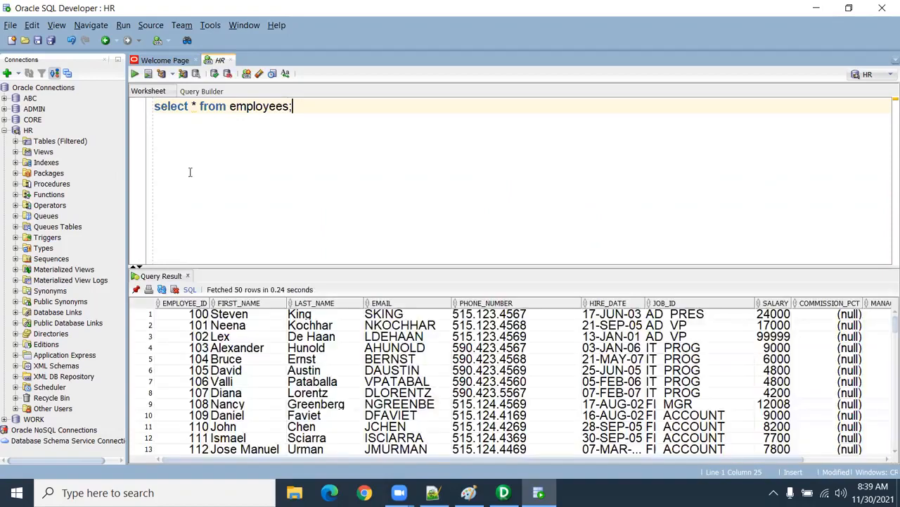
{"action": "right_click", "coordinate": [228, 349]}
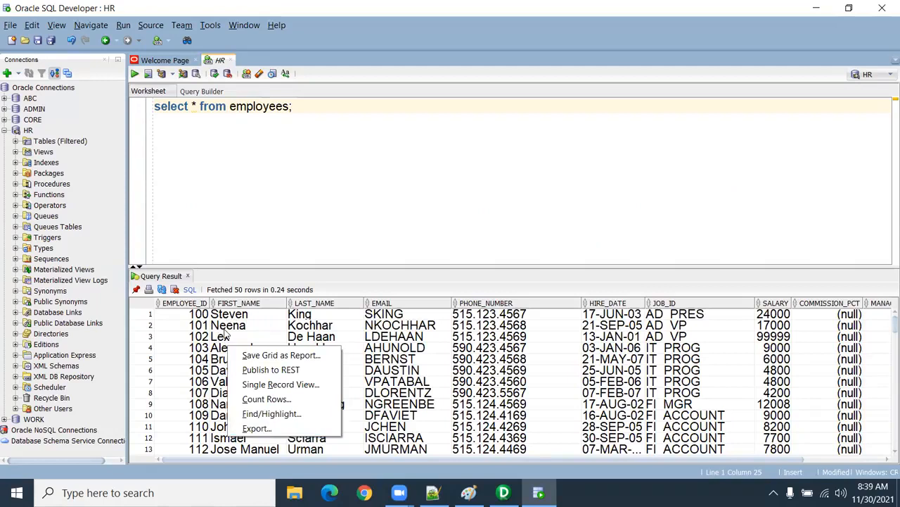
{"action": "left_click", "coordinate": [256, 428]}
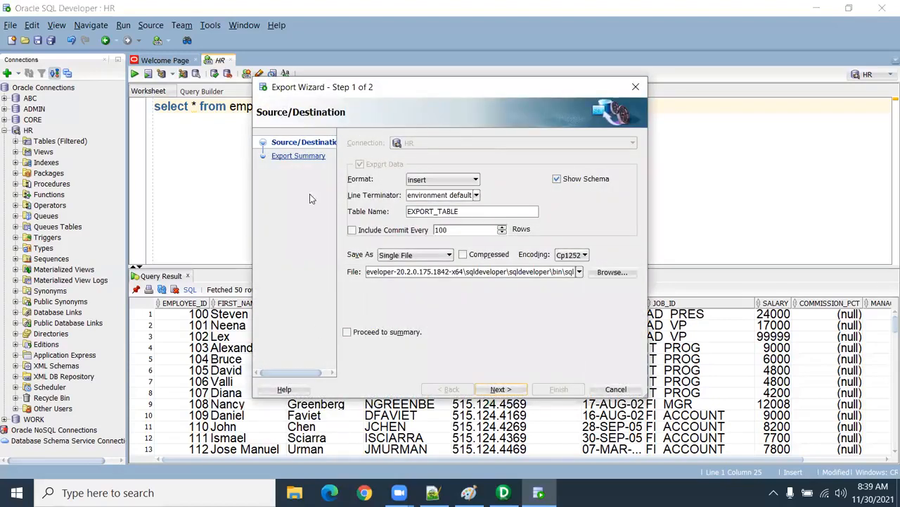
Step: Set the export format to csv and open the file browser for choosing the output location
{"action": "left_click", "coordinate": [425, 181]}
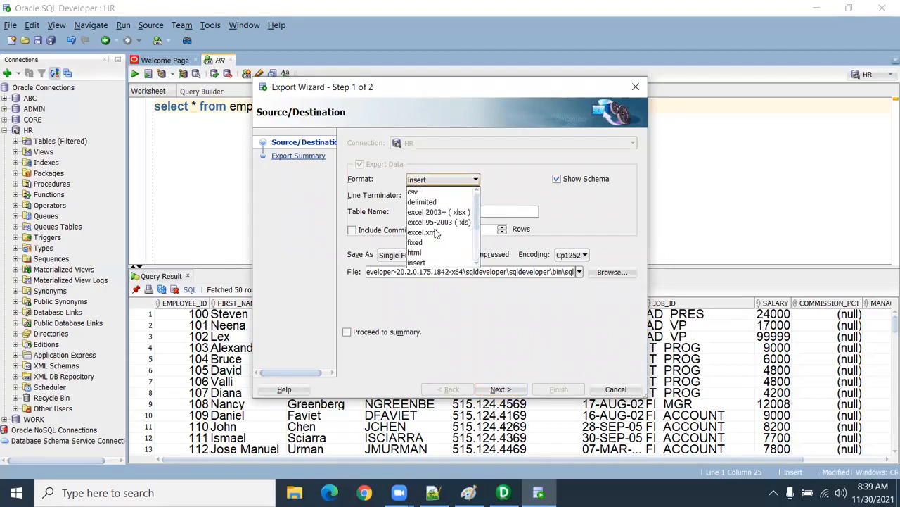
{"action": "left_click", "coordinate": [427, 192]}
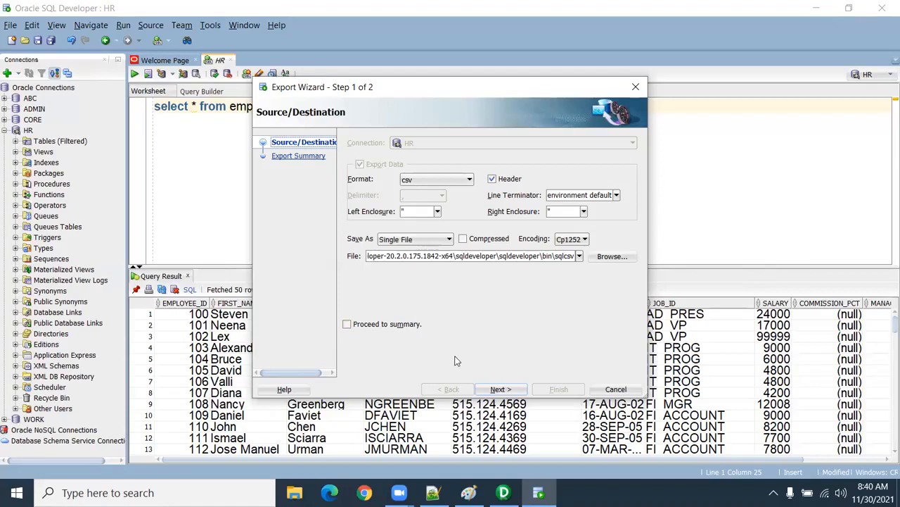
{"action": "left_click", "coordinate": [611, 256]}
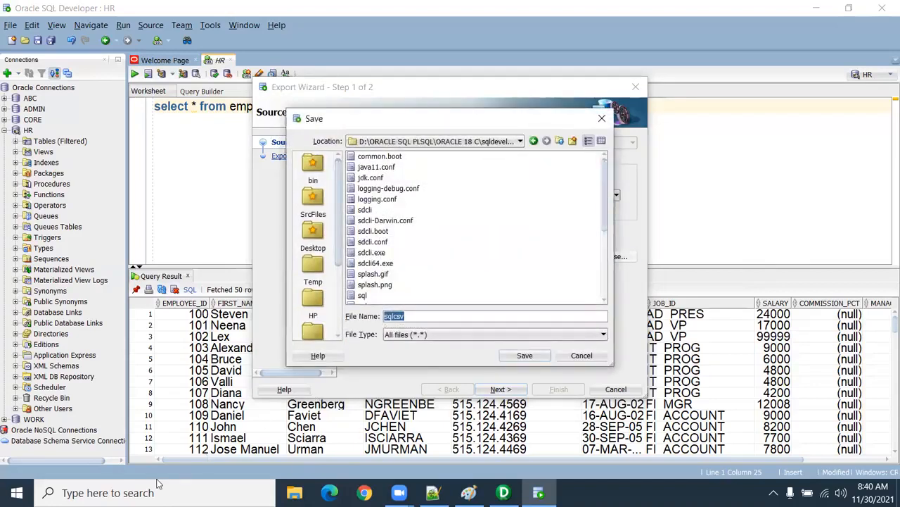
Step: Switch to File Explorer and open the server folder under C:\Informatica\10.2.0
{"action": "left_click", "coordinate": [294, 493]}
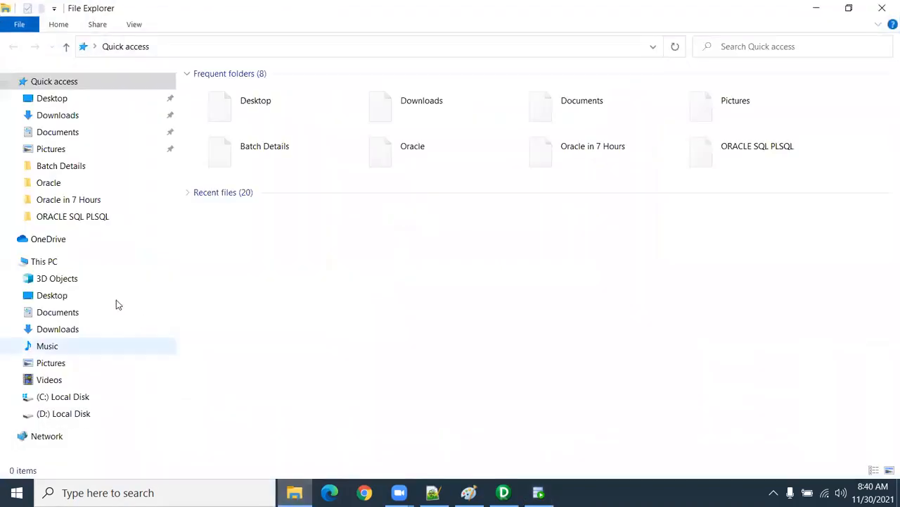
{"action": "left_click", "coordinate": [116, 398]}
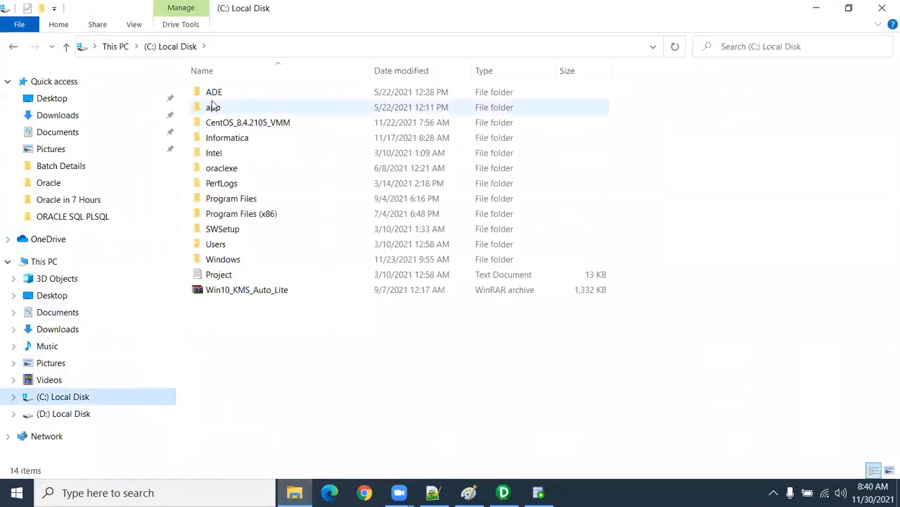
{"action": "double_click", "coordinate": [245, 144]}
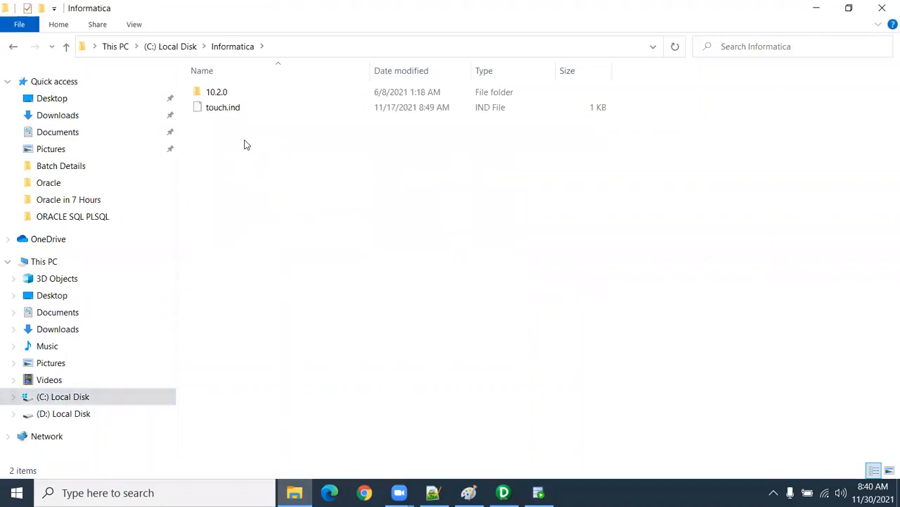
{"action": "double_click", "coordinate": [231, 92]}
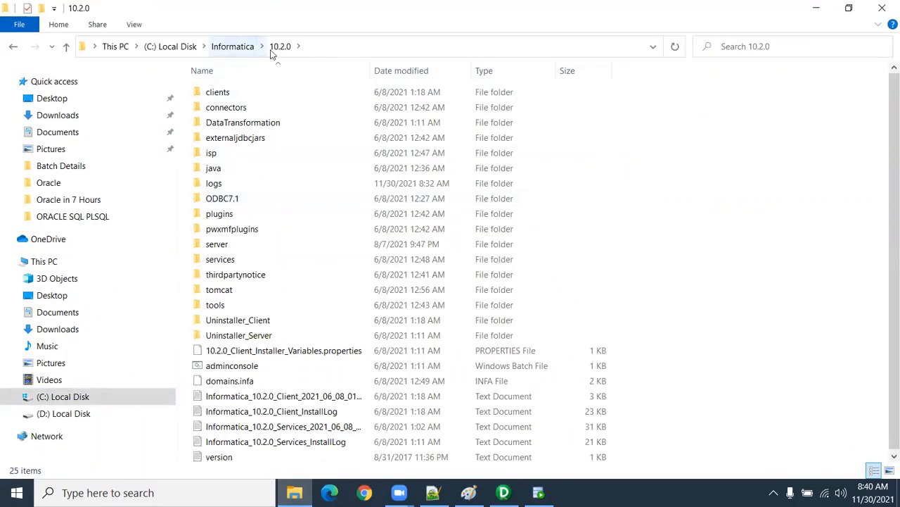
{"action": "double_click", "coordinate": [227, 247]}
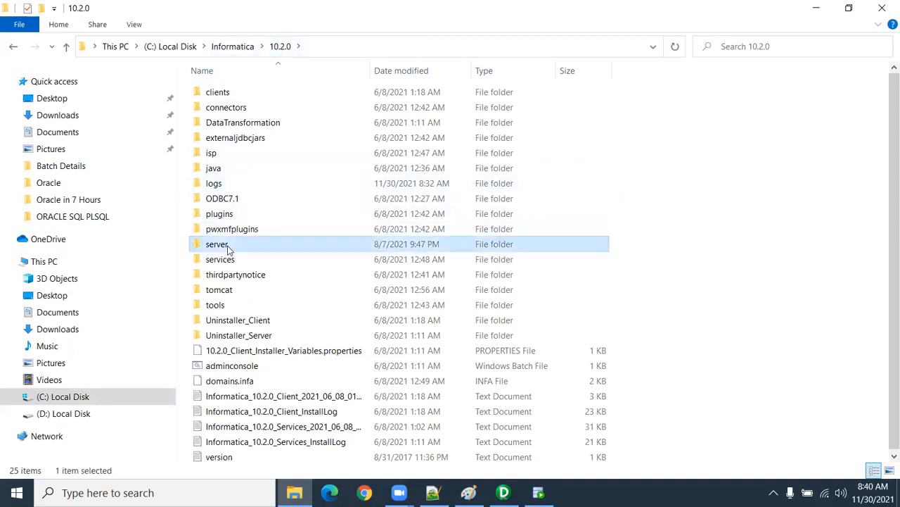
Step: Launch the adminconsole batch file from the 10.2.0 folder and proceed past the browser's certificate warning
{"action": "left_click", "coordinate": [280, 47]}
{"action": "left_click", "coordinate": [248, 368]}
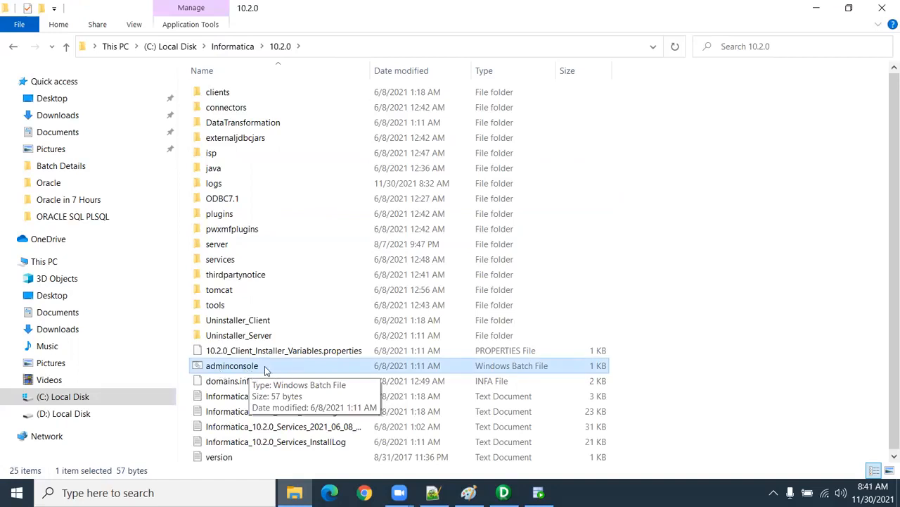
{"action": "double_click", "coordinate": [225, 365]}
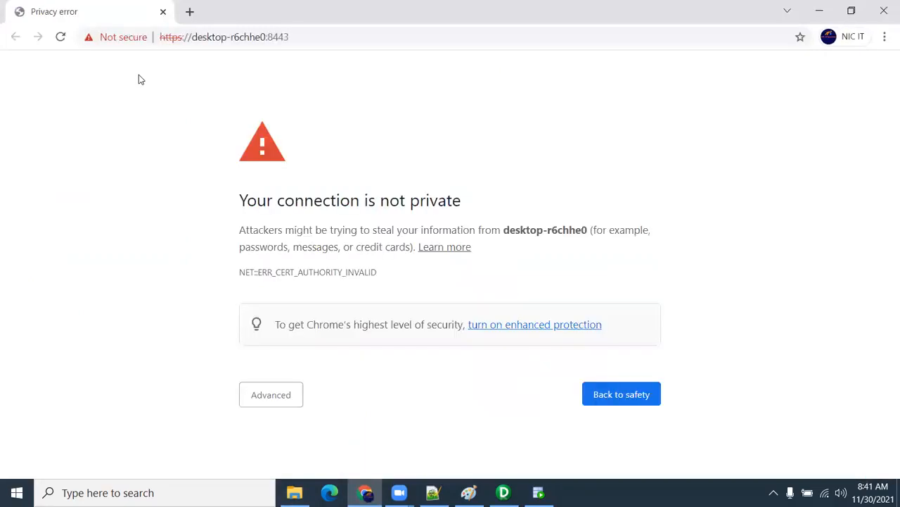
{"action": "left_click", "coordinate": [271, 395]}
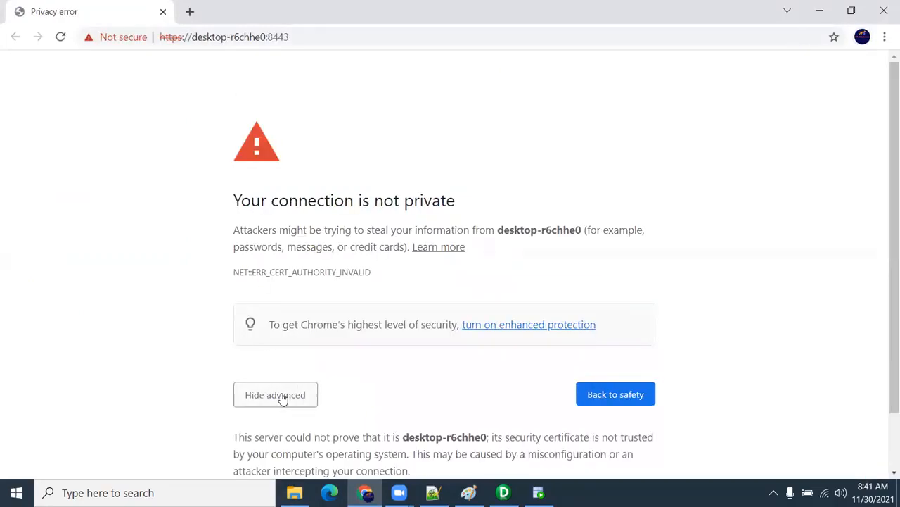
{"action": "scroll", "coordinate": [282, 396], "scroll_direction": "down", "scroll_amount": 1}
{"action": "left_click", "coordinate": [324, 436]}
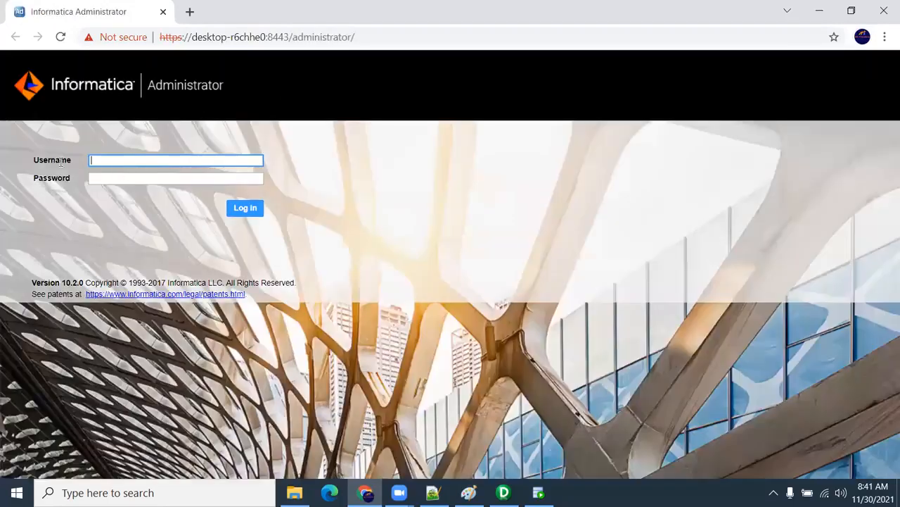
Step: Log in to Informatica Administrator by entering the administrator username and the account password
{"action": "type", "text": "Administrator"}
{"action": "left_click_drag", "start_coordinate": [152, 159], "coordinate": [24, 162]}
{"action": "left_click", "coordinate": [155, 178]}
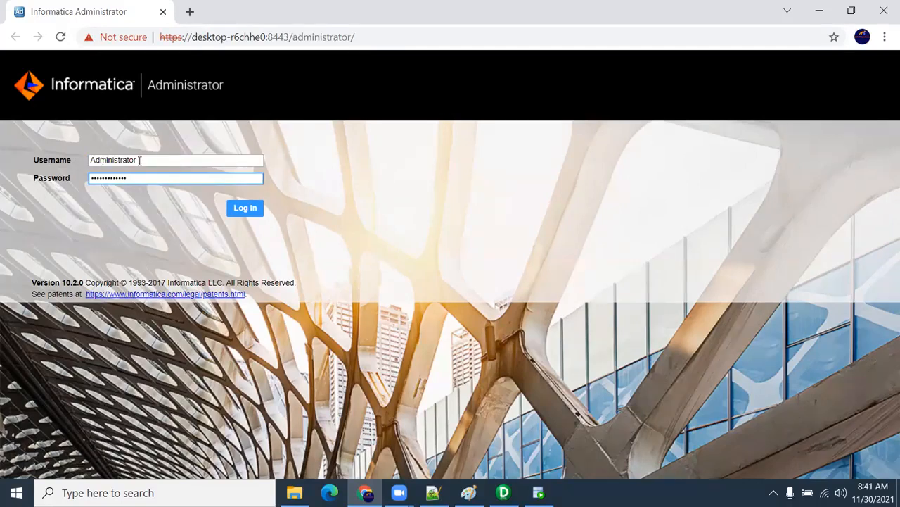
{"action": "left_click", "coordinate": [257, 211]}
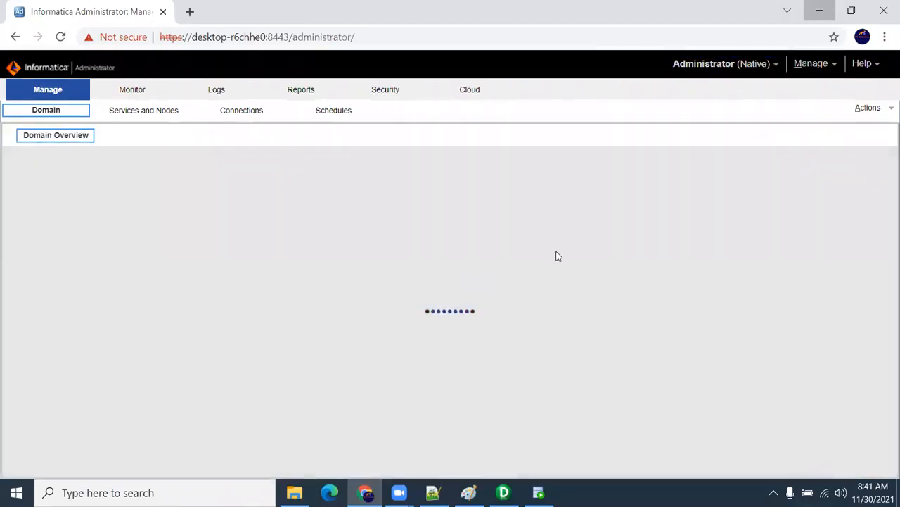
Step: Switch back to File Explorer and open the infa_shared folder inside the Informatica server folder
{"action": "left_click", "coordinate": [294, 492]}
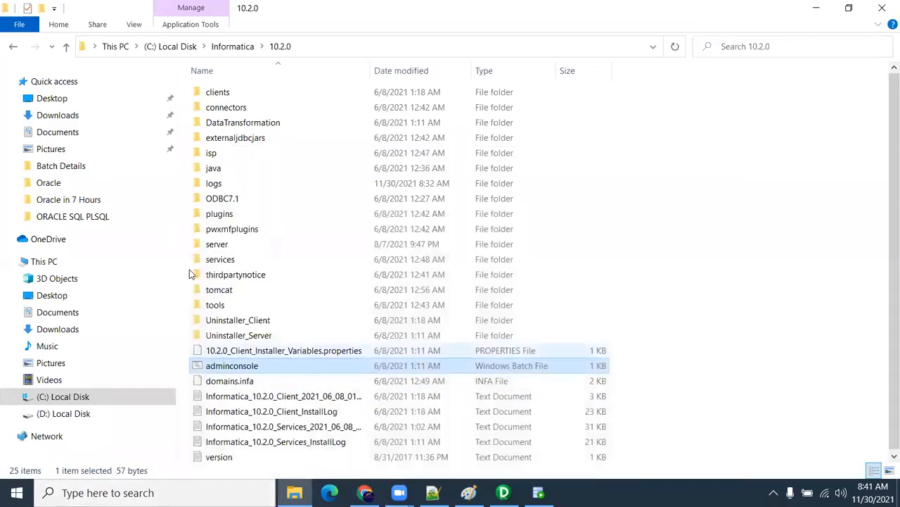
{"action": "double_click", "coordinate": [232, 244]}
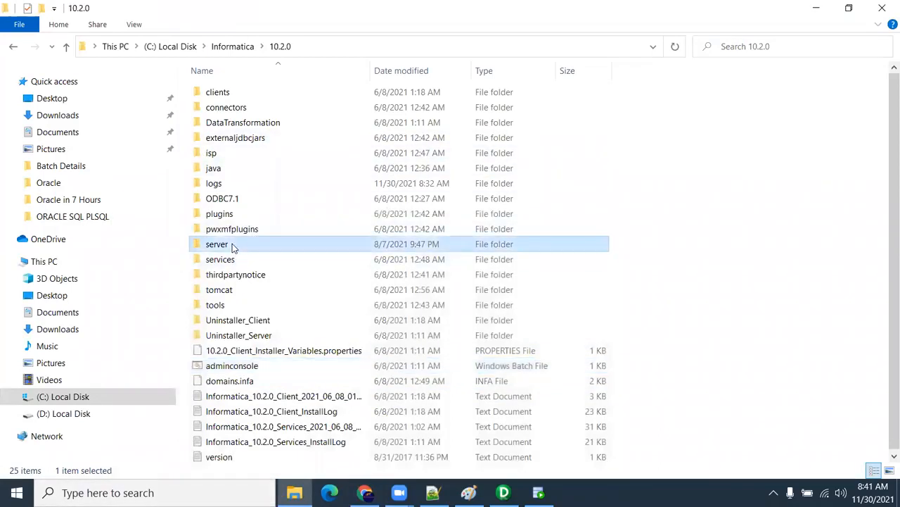
{"action": "left_click", "coordinate": [244, 125]}
{"action": "double_click", "coordinate": [245, 126]}
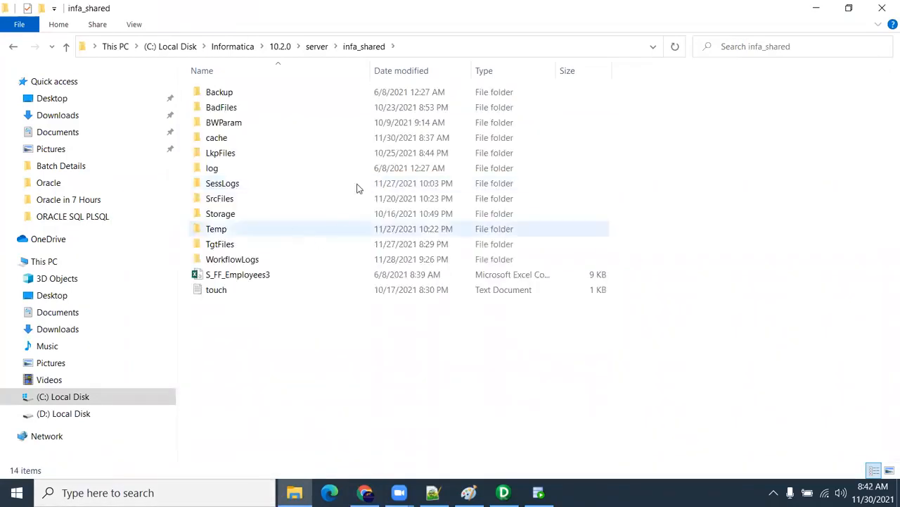
Step: Examine the full path of infa_shared and its SrcFiles, TgtFiles, LkpFiles and BWParam subfolders
{"action": "left_click", "coordinate": [399, 45]}
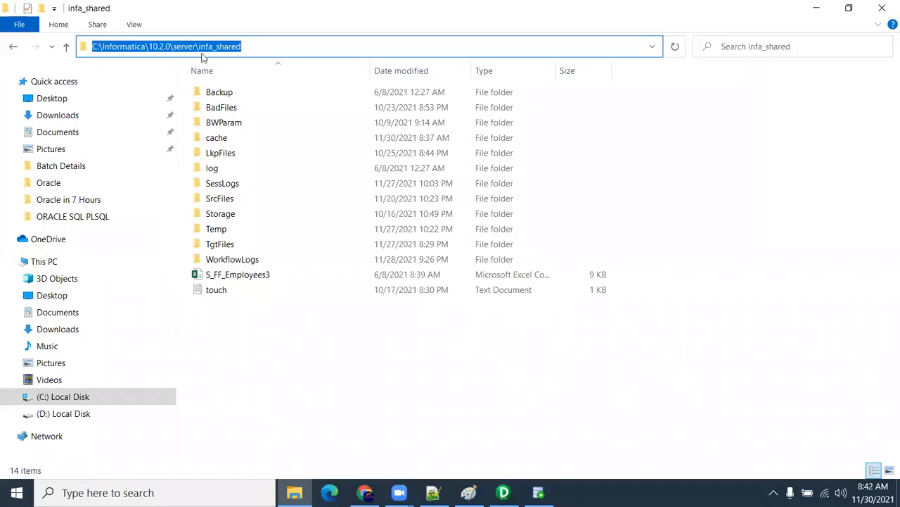
{"action": "left_click_drag", "start_coordinate": [253, 46], "coordinate": [103, 46]}
{"action": "left_click_drag", "start_coordinate": [149, 48], "coordinate": [242, 44]}
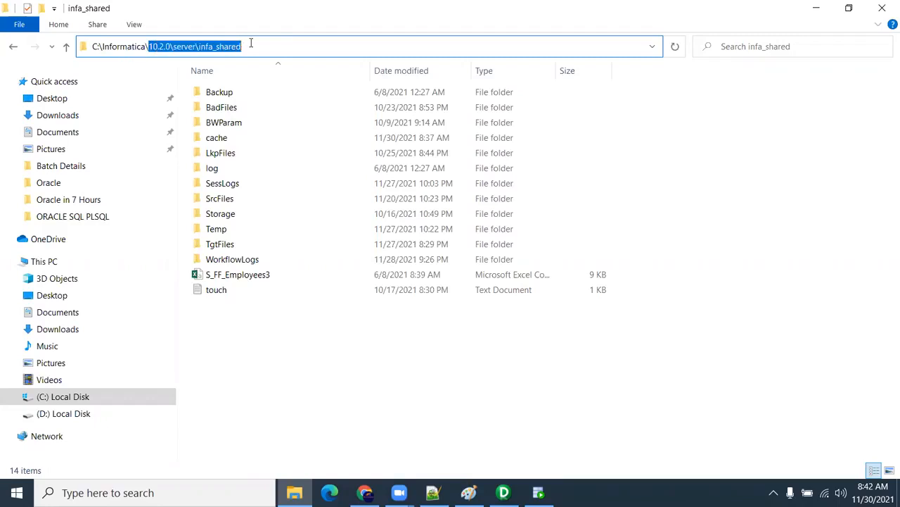
{"action": "left_click", "coordinate": [192, 47]}
{"action": "left_click_drag", "start_coordinate": [174, 46], "coordinate": [263, 48]}
{"action": "left_click", "coordinate": [235, 200]}
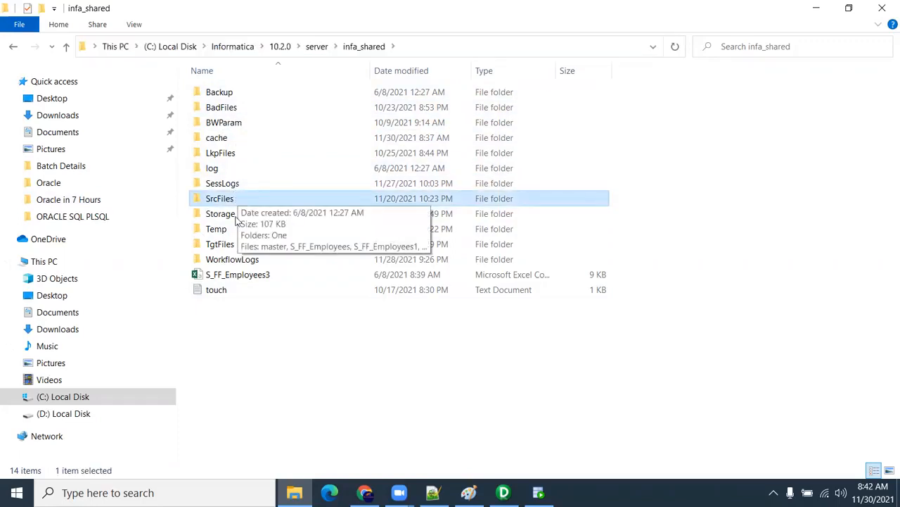
{"action": "left_click", "coordinate": [235, 247]}
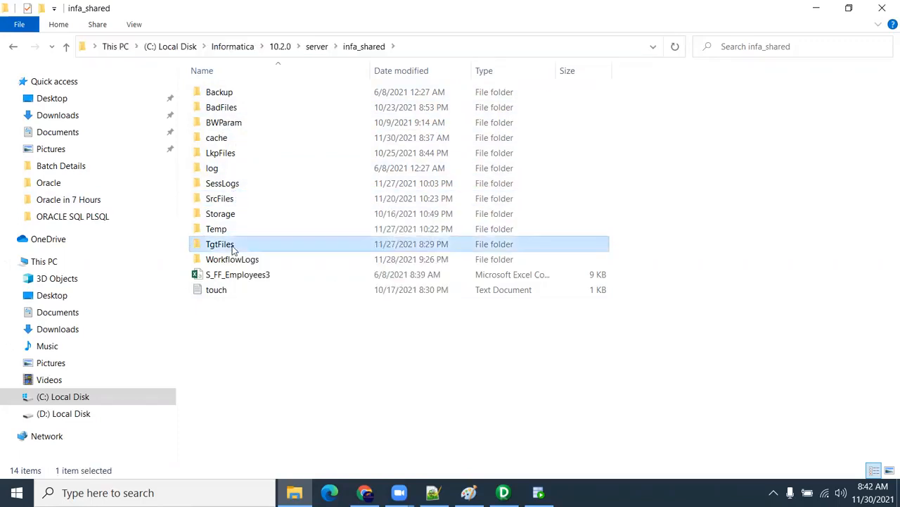
{"action": "left_click", "coordinate": [234, 154]}
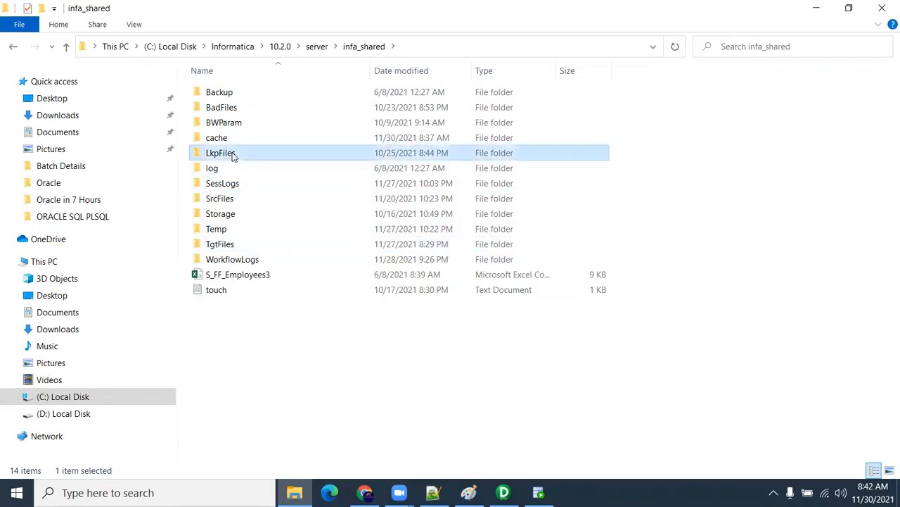
{"action": "left_click", "coordinate": [232, 124]}
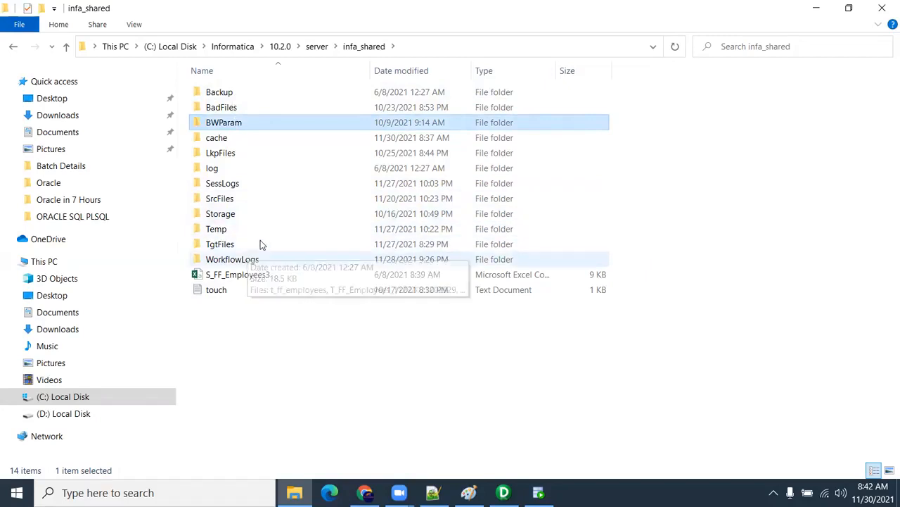
Step: Open the SrcFiles folder and copy its full path
{"action": "double_click", "coordinate": [235, 203]}
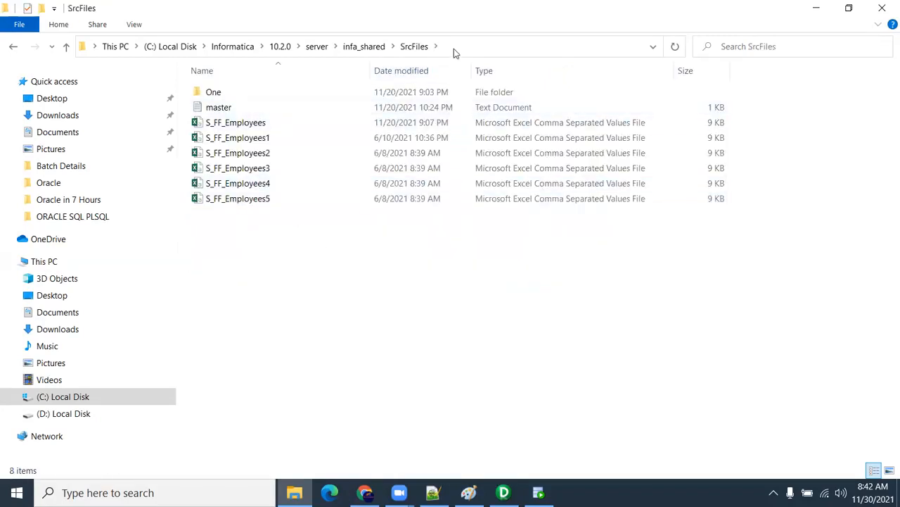
{"action": "left_click", "coordinate": [453, 47]}
{"action": "left_click", "coordinate": [443, 46]}
{"action": "key", "text": "ctrl+c"}
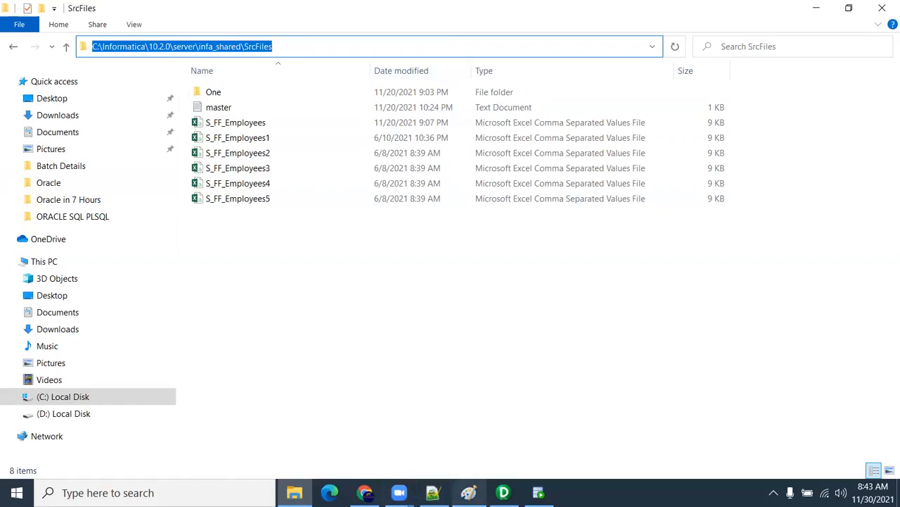
Step: Switch to Notepad++ and paste the SrcFiles folder path on line 4 of the empty new 137 document
{"action": "left_click", "coordinate": [432, 492]}
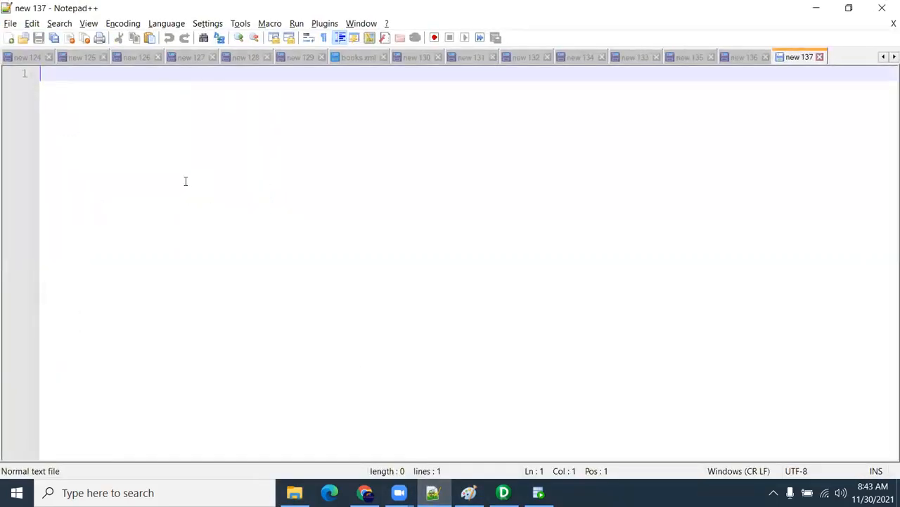
{"action": "key", "text": "Return"}
{"action": "key", "text": "Return"}
{"action": "key", "text": "Return"}
{"action": "key", "text": "ctrl+v"}
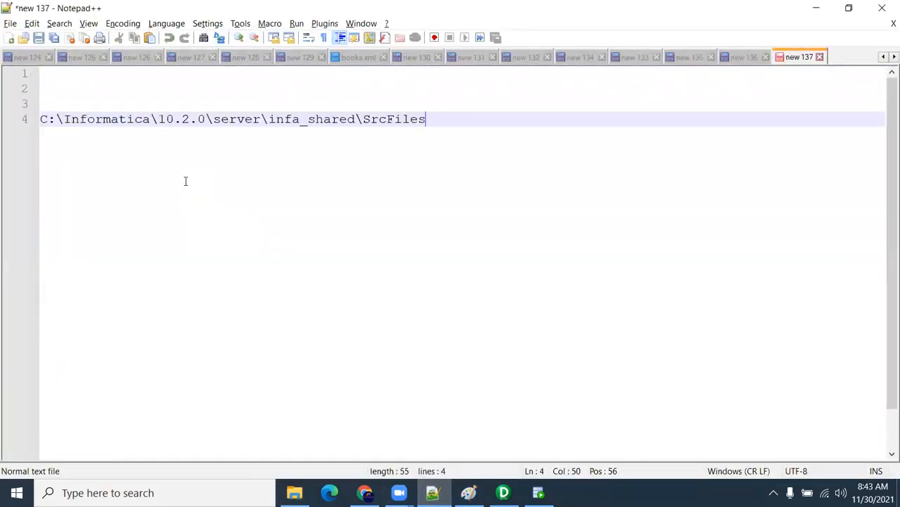
Step: Prefix the pasted path with "$PMSrcFiledir = " and enlarge the text
{"action": "left_click", "coordinate": [43, 119]}
{"action": "key", "text": "Home"}
{"action": "type", "text": "$PMS"}
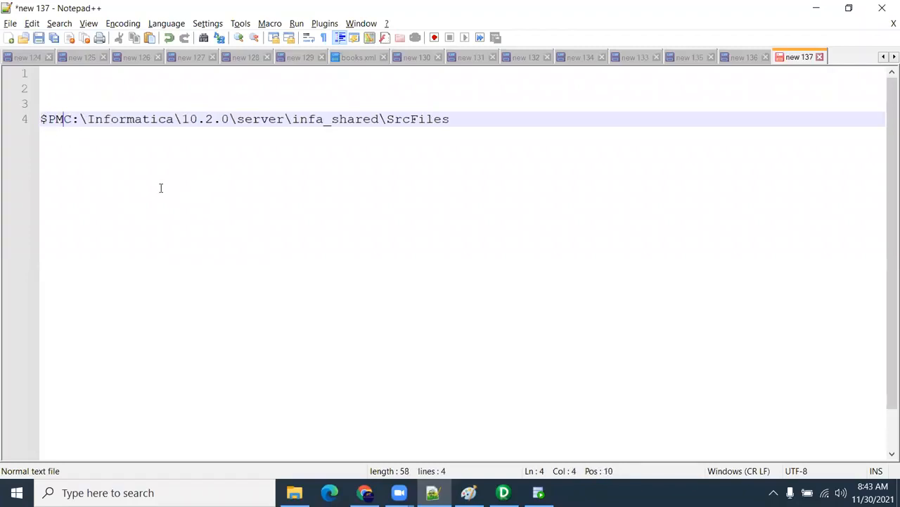
{"action": "type", "text": "rcFiledir"}
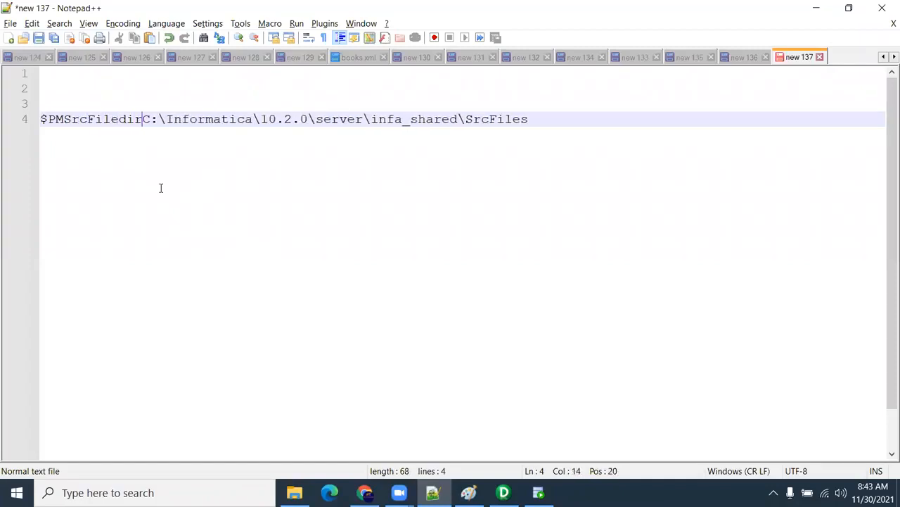
{"action": "type", "text": " ="}
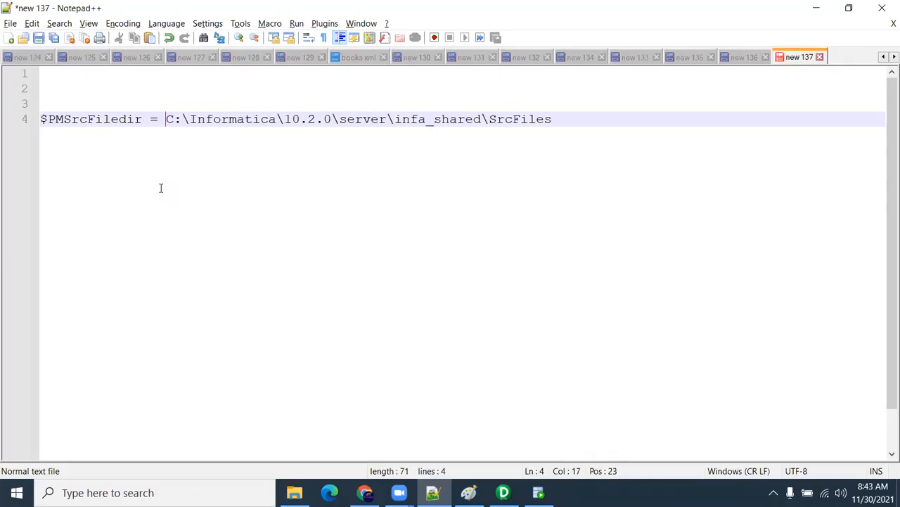
{"action": "scroll", "coordinate": [161, 188], "scroll_direction": "up", "scroll_amount": 4}
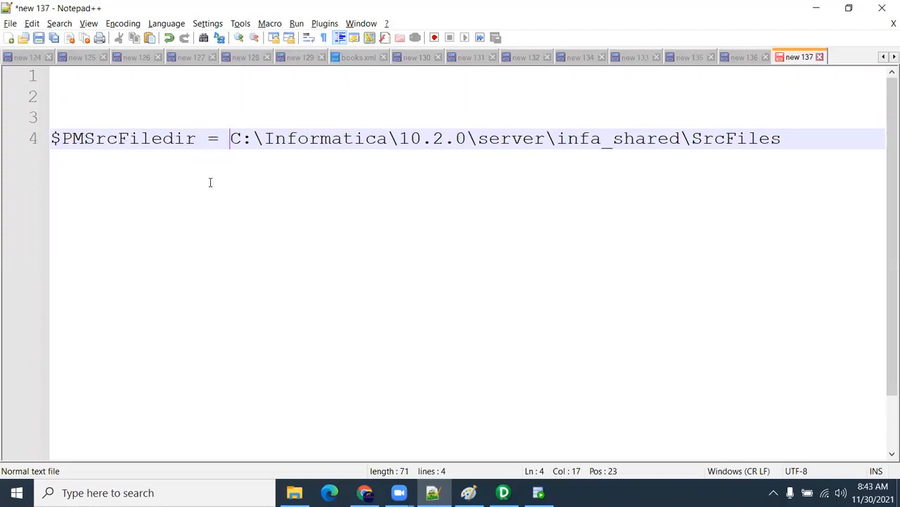
Step: Highlight the $PMSrcFiledir variable and its full SrcFiles path on line 4 to compare the two
{"action": "left_click_drag", "start_coordinate": [193, 138], "coordinate": [42, 139]}
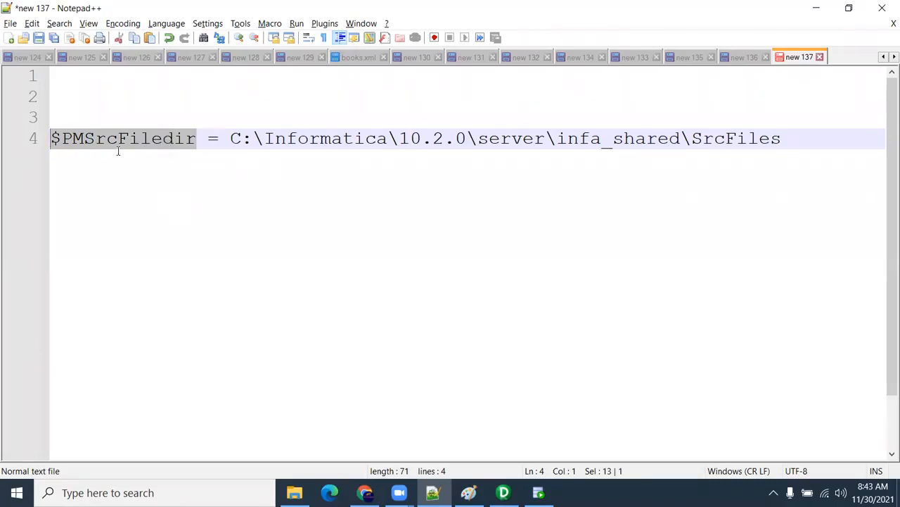
{"action": "left_click", "coordinate": [61, 139]}
{"action": "left_click_drag", "start_coordinate": [52, 139], "coordinate": [198, 139]}
{"action": "left_click_drag", "start_coordinate": [230, 137], "coordinate": [411, 138]}
{"action": "left_click_drag", "start_coordinate": [609, 135], "coordinate": [786, 139]}
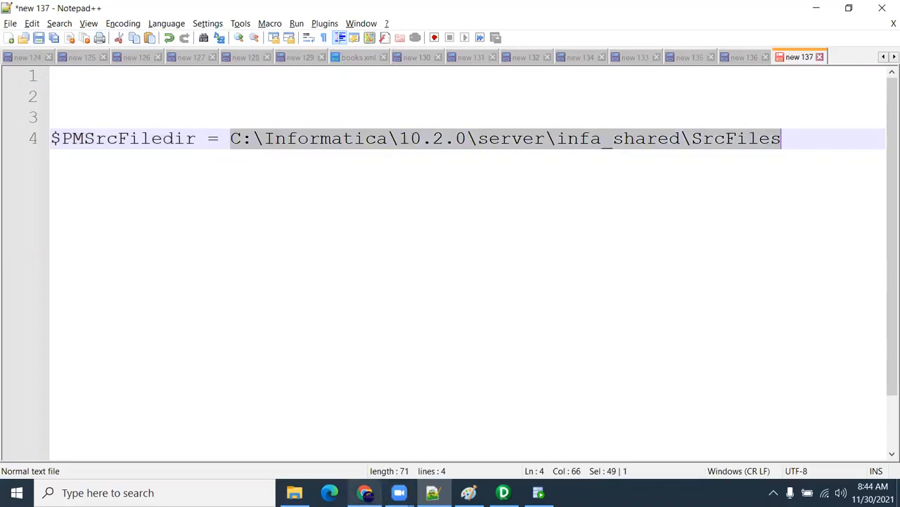
Step: Switch to Informatica Administrator in Chrome and review the properties of the rep repository service under Services and Nodes
{"action": "left_click", "coordinate": [365, 493]}
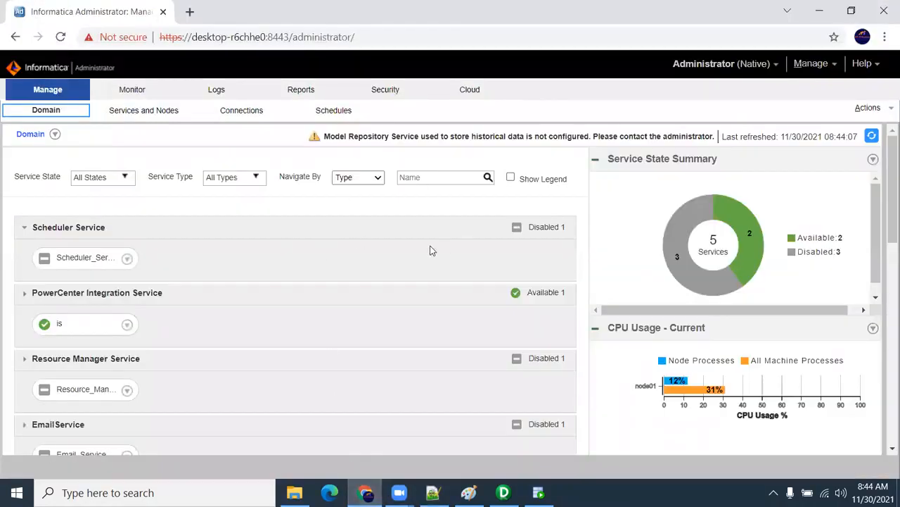
{"action": "left_click", "coordinate": [141, 115]}
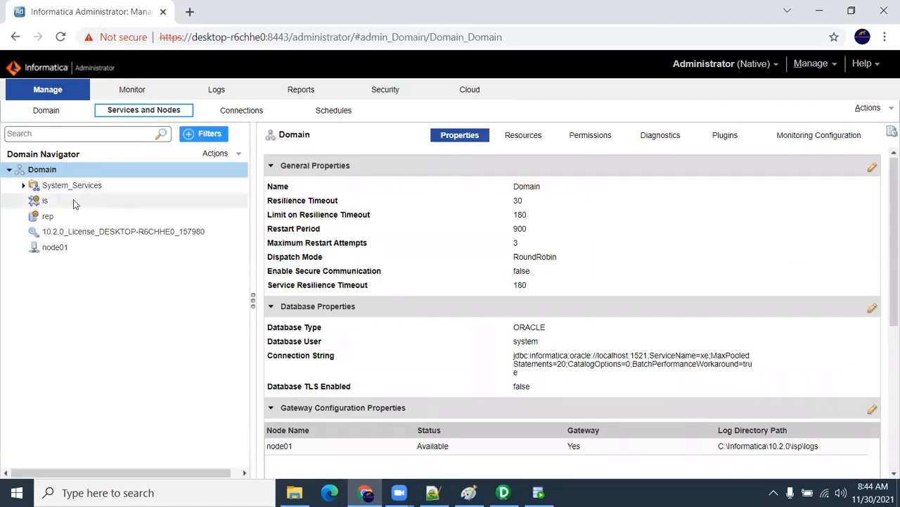
{"action": "mouse_move", "coordinate": [61, 219]}
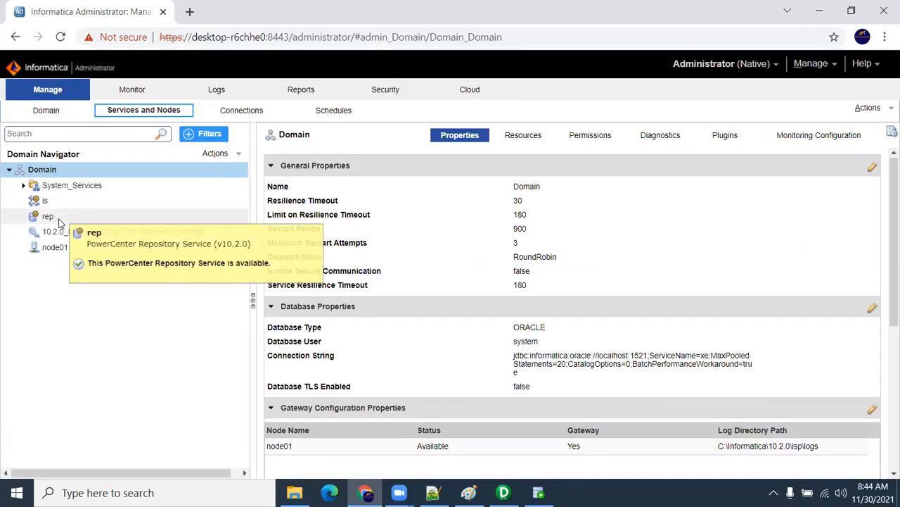
{"action": "left_click", "coordinate": [61, 222]}
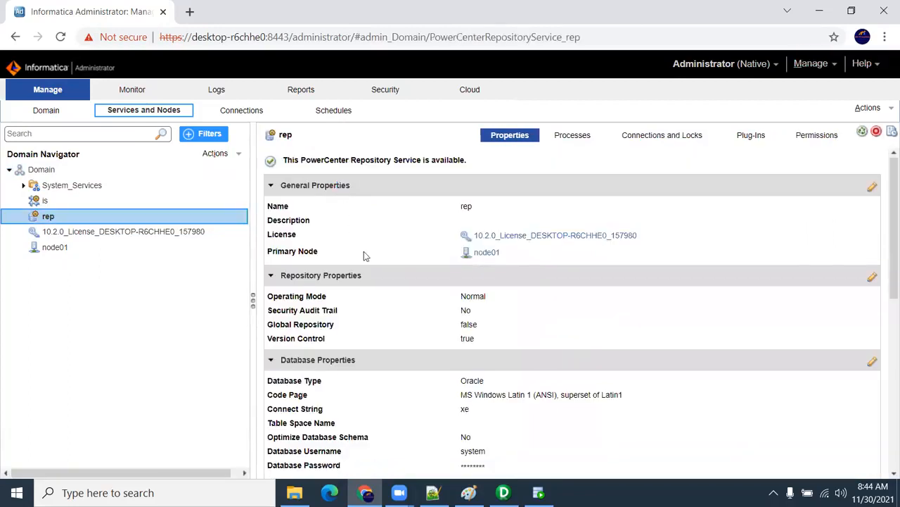
{"action": "mouse_move", "coordinate": [106, 215]}
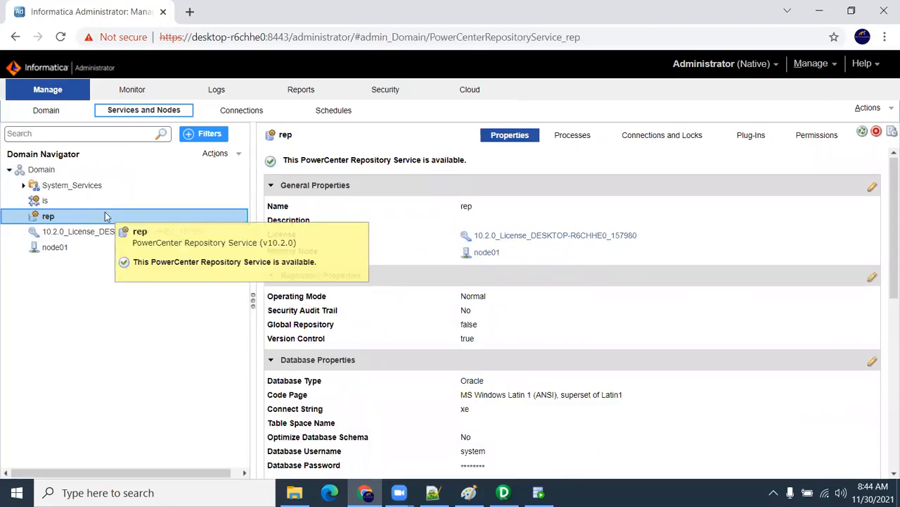
{"action": "mouse_move", "coordinate": [277, 342]}
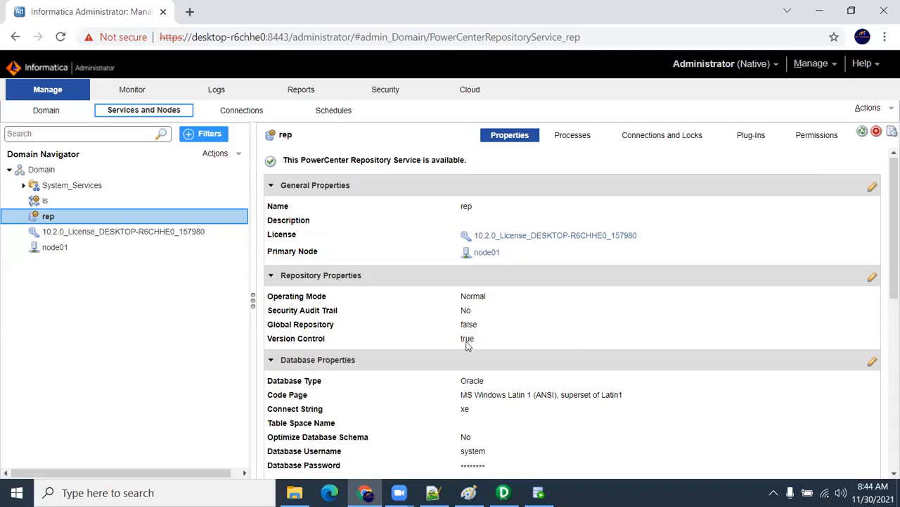
Step: Open rep's repository properties for editing, check the available Operating Mode options, and cancel without changes
{"action": "left_click", "coordinate": [873, 278]}
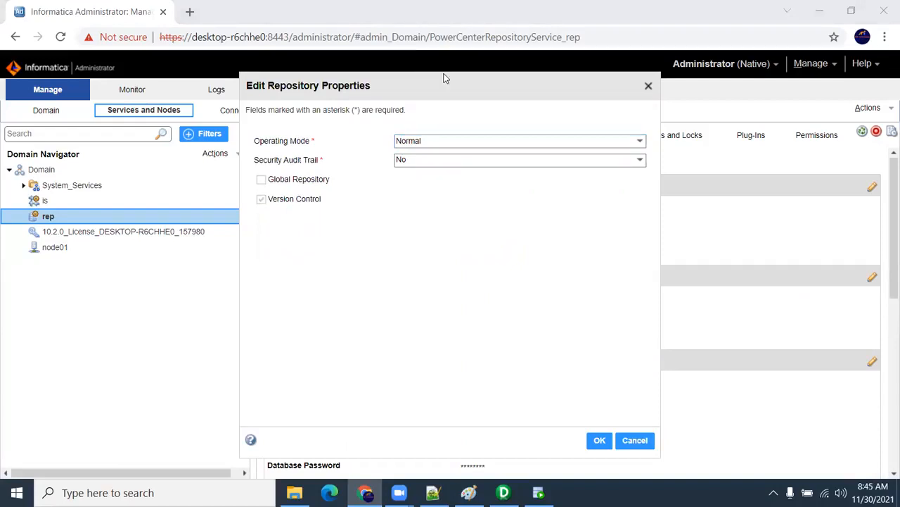
{"action": "left_click", "coordinate": [429, 145]}
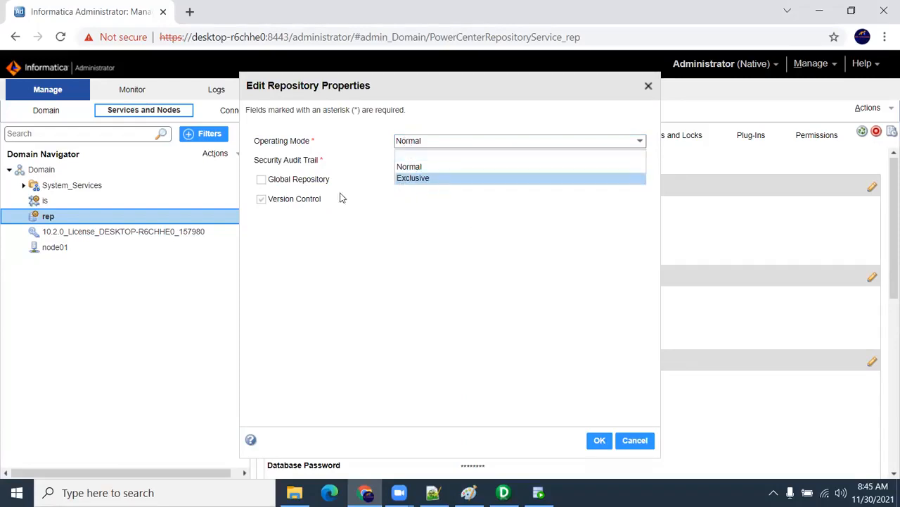
{"action": "left_click", "coordinate": [401, 250]}
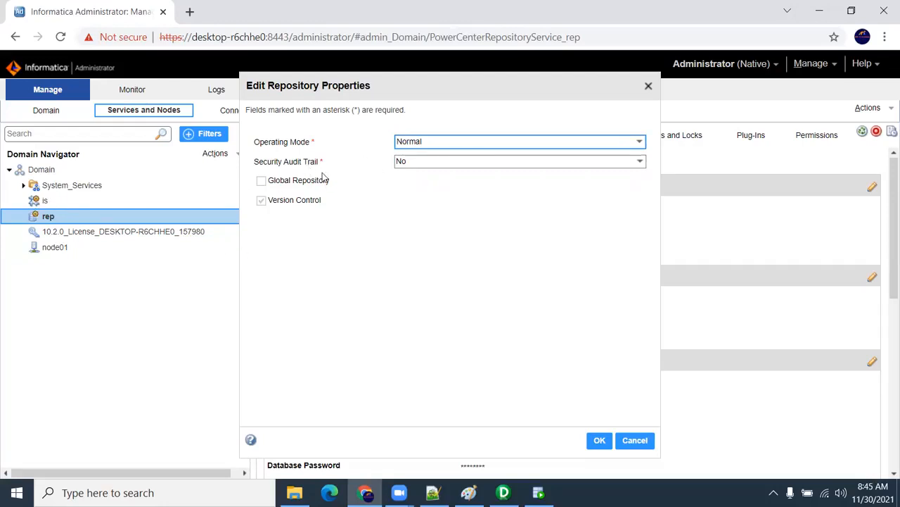
{"action": "left_click", "coordinate": [425, 143]}
{"action": "left_click", "coordinate": [533, 282]}
{"action": "left_click", "coordinate": [643, 445]}
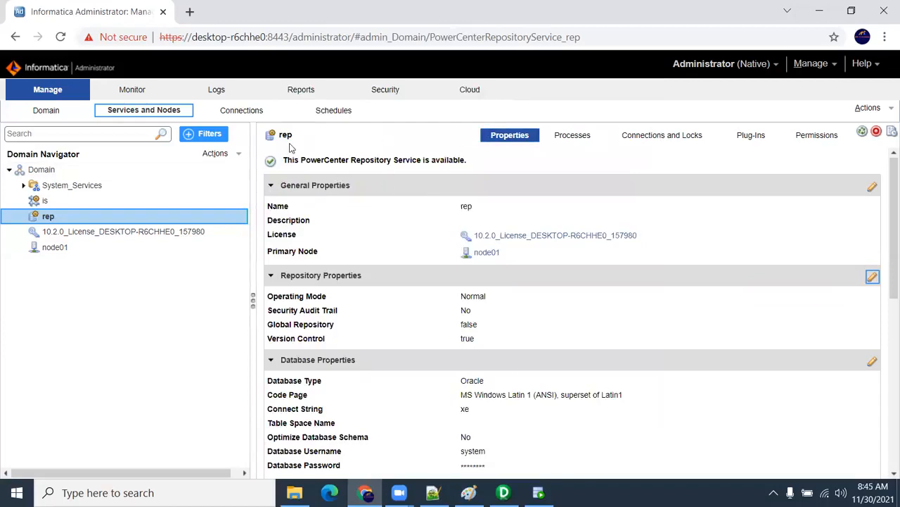
Step: Open the process properties of the is integration service to examine its directory variables
{"action": "left_click", "coordinate": [43, 202]}
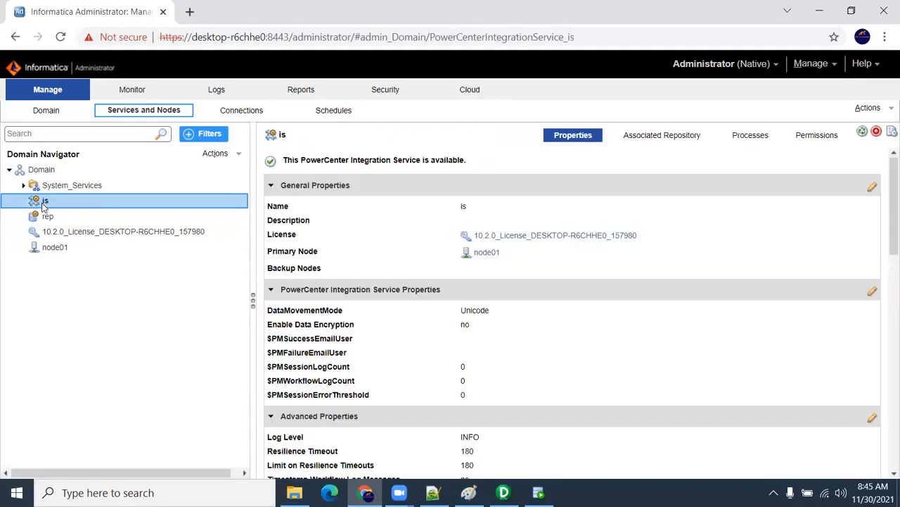
{"action": "left_click", "coordinate": [749, 140]}
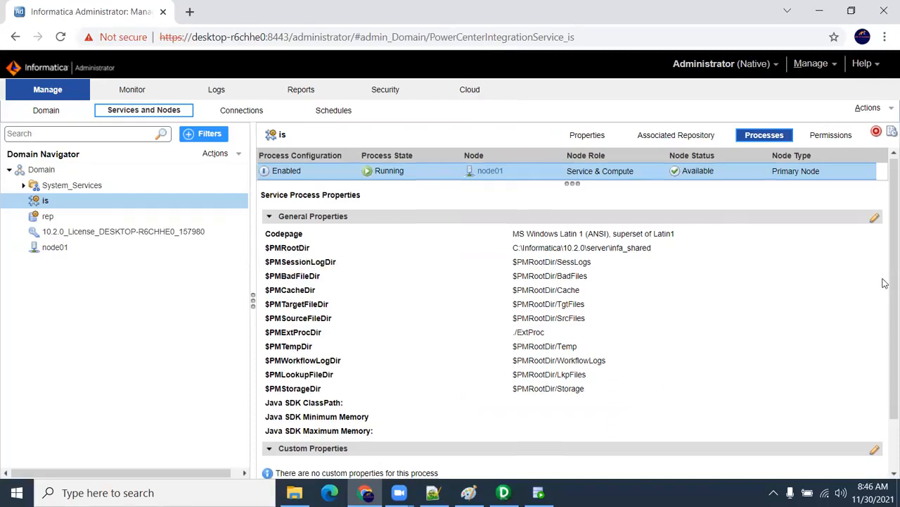
{"action": "scroll", "coordinate": [885, 281], "scroll_direction": "down", "scroll_amount": 1}
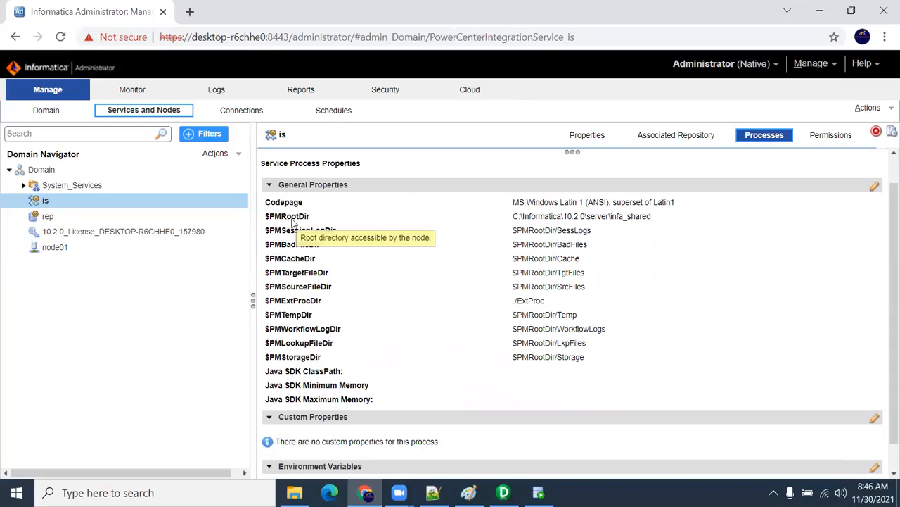
Step: Open Snipping Tool and capture the General Properties listing of the is service's process, from Codepage to the Java SDK entries
{"action": "left_click", "coordinate": [16, 493]}
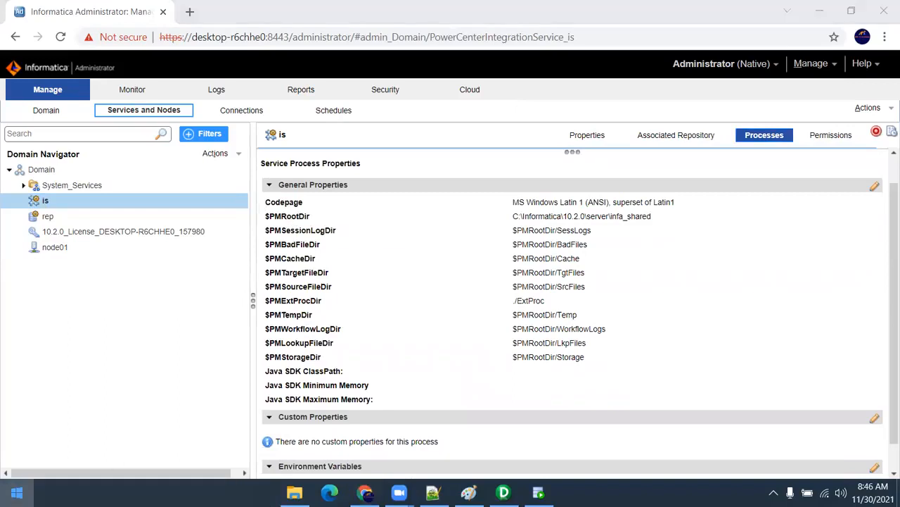
{"action": "type", "text": "sni"}
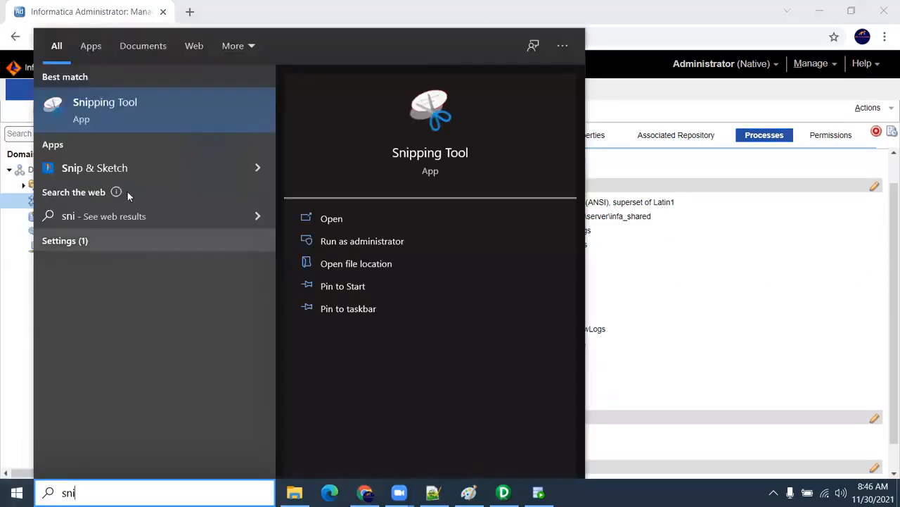
{"action": "left_click", "coordinate": [116, 112]}
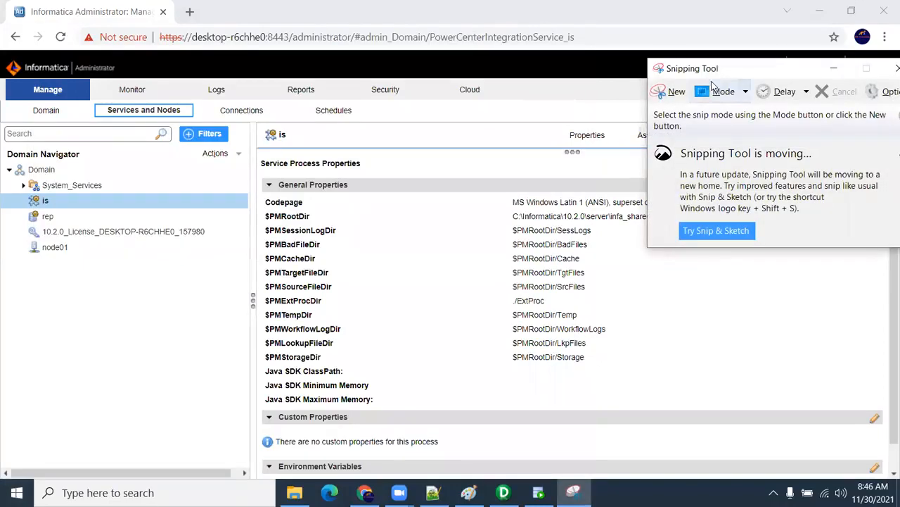
{"action": "left_click", "coordinate": [676, 95]}
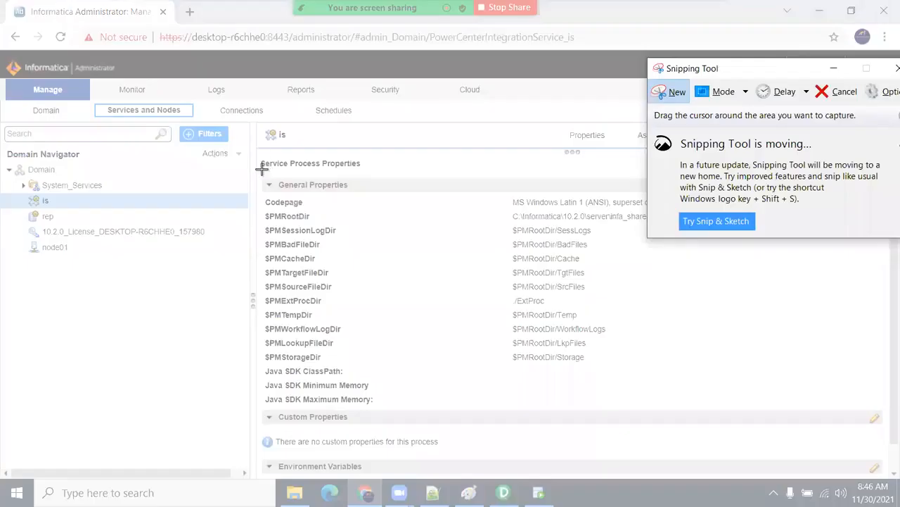
{"action": "left_click_drag", "start_coordinate": [257, 118], "coordinate": [804, 410]}
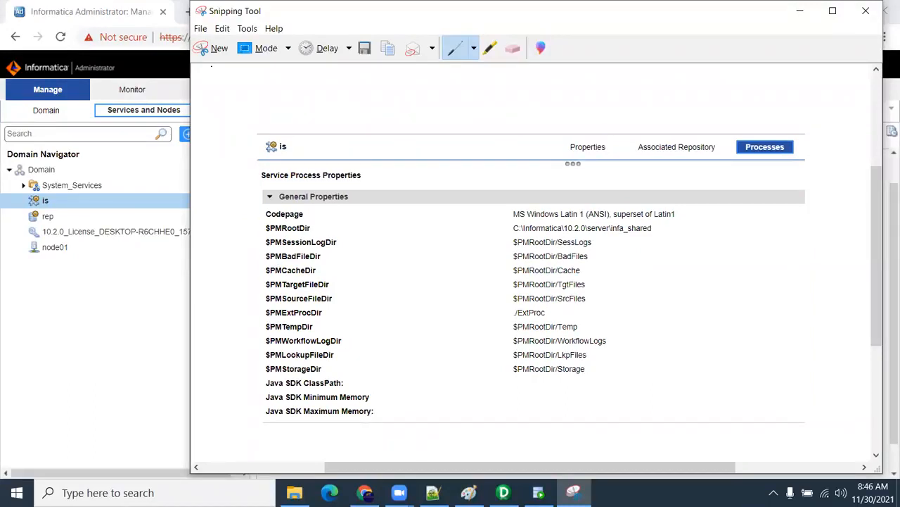
Step: Save the snip as a JPEG named RootDir in the Informatica folder on drive D and minimize Snipping Tool
{"action": "left_click", "coordinate": [201, 29]}
{"action": "left_click", "coordinate": [214, 59]}
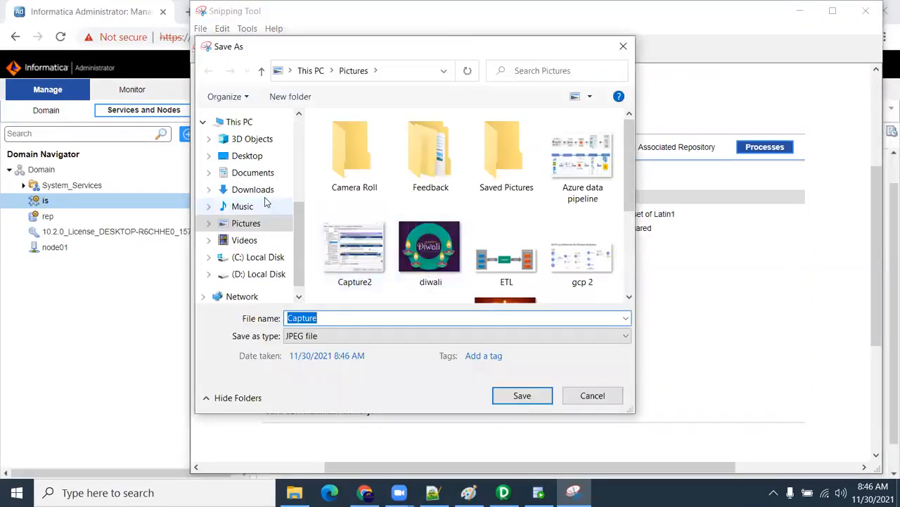
{"action": "left_click", "coordinate": [282, 274]}
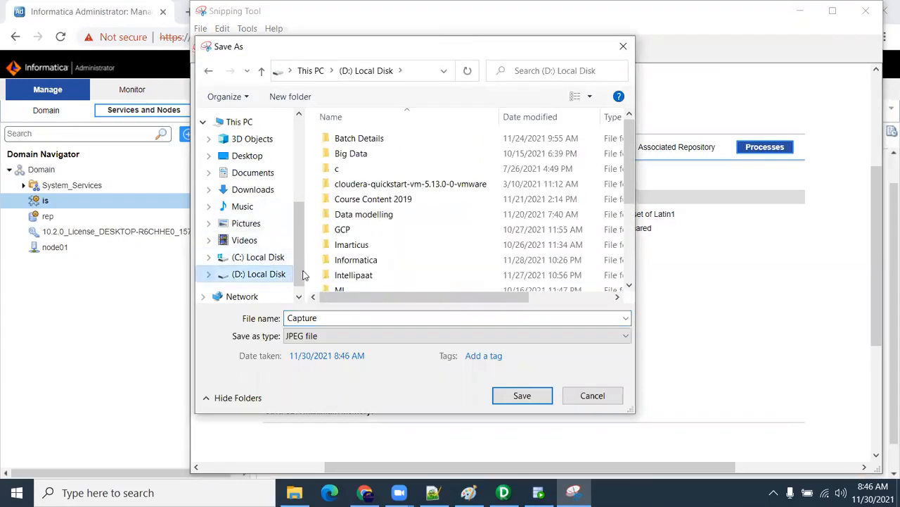
{"action": "left_click", "coordinate": [386, 260]}
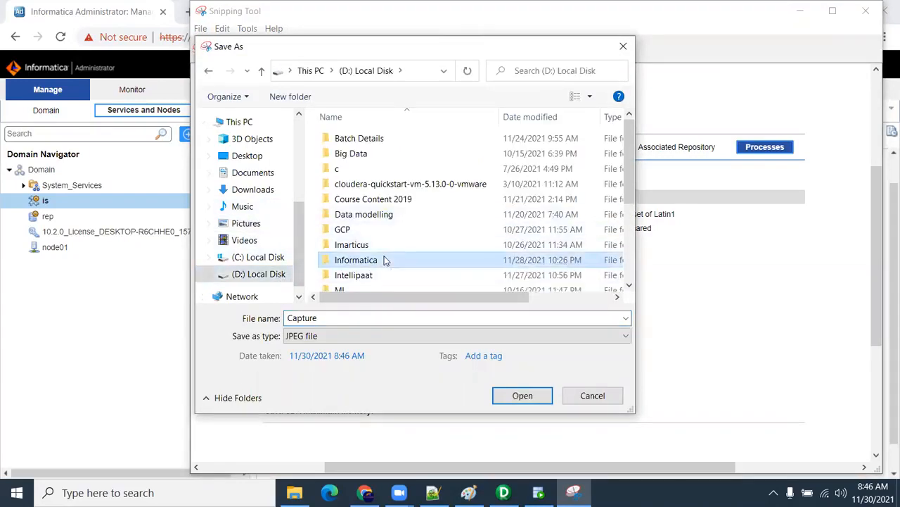
{"action": "double_click", "coordinate": [386, 259]}
{"action": "double_click", "coordinate": [321, 317]}
{"action": "type", "text": "RootDir"}
{"action": "key", "text": "Return"}
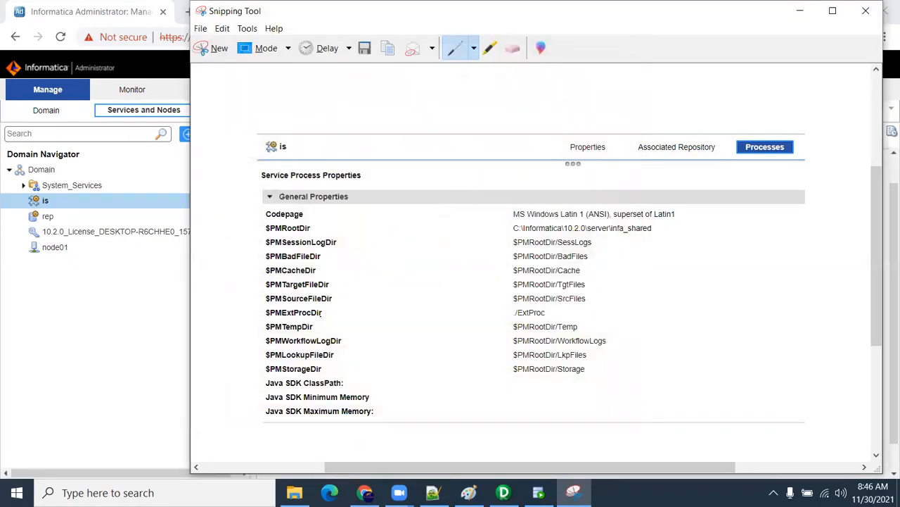
{"action": "left_click", "coordinate": [799, 10]}
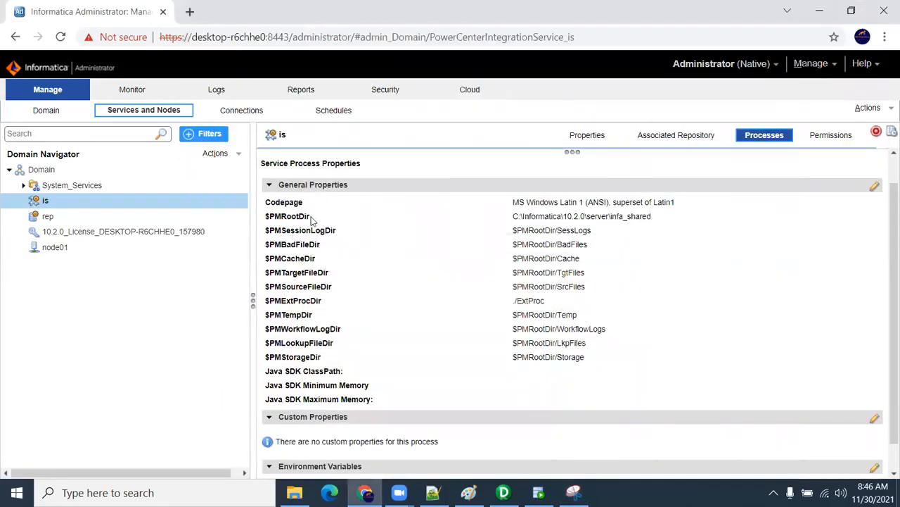
Step: Examine $PMRootDir and the session log and source file directory variables in the is service's general properties
{"action": "mouse_move", "coordinate": [266, 218]}
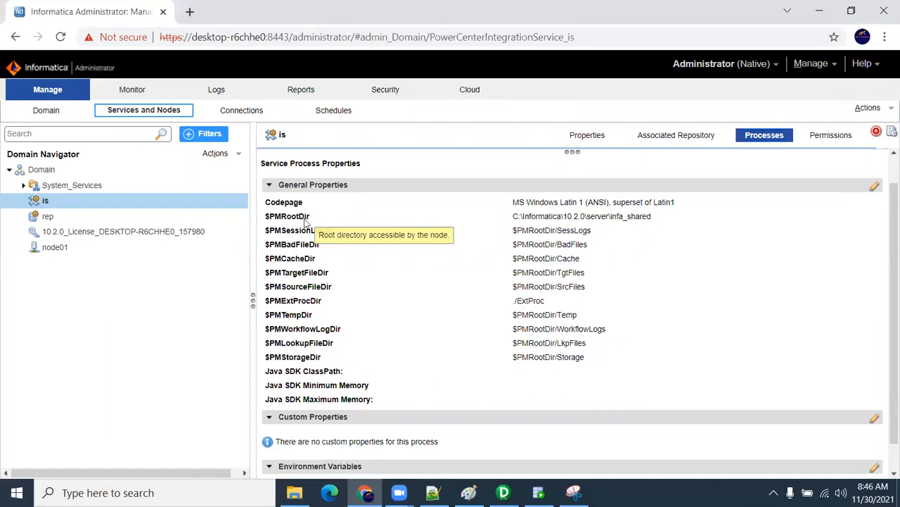
{"action": "mouse_move", "coordinate": [309, 226]}
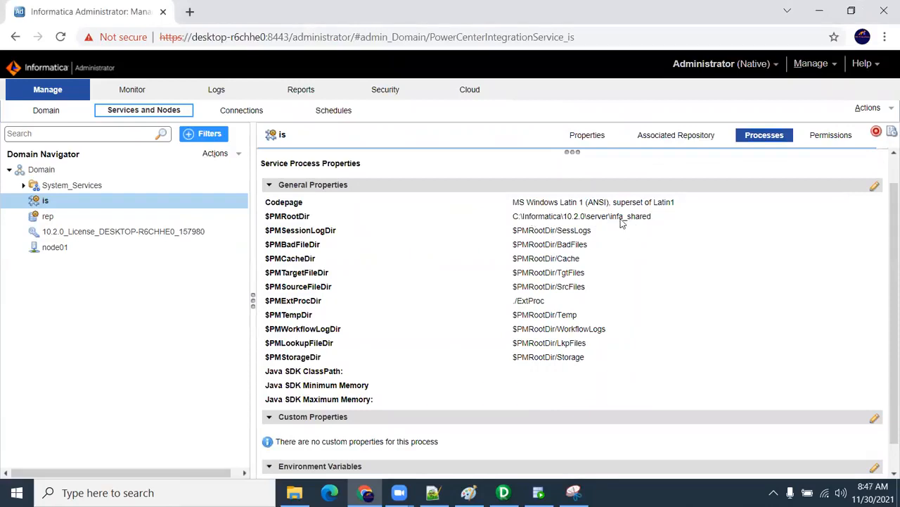
{"action": "mouse_move", "coordinate": [280, 236]}
{"action": "mouse_move", "coordinate": [285, 292]}
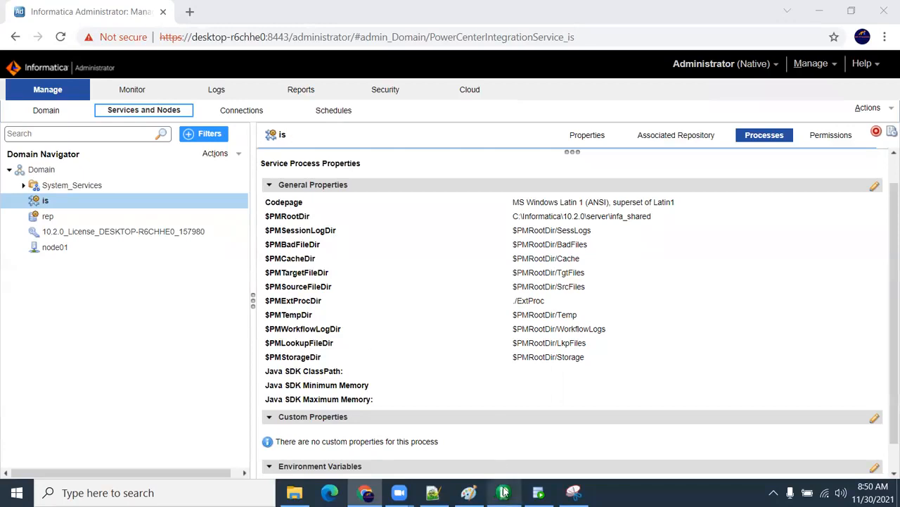
Step: Switch to PowerCenter Designer and connect to the rep repository as Administrator, entering the account password
{"action": "left_click", "coordinate": [503, 492]}
{"action": "double_click", "coordinate": [356, 39]}
{"action": "left_click", "coordinate": [59, 107]}
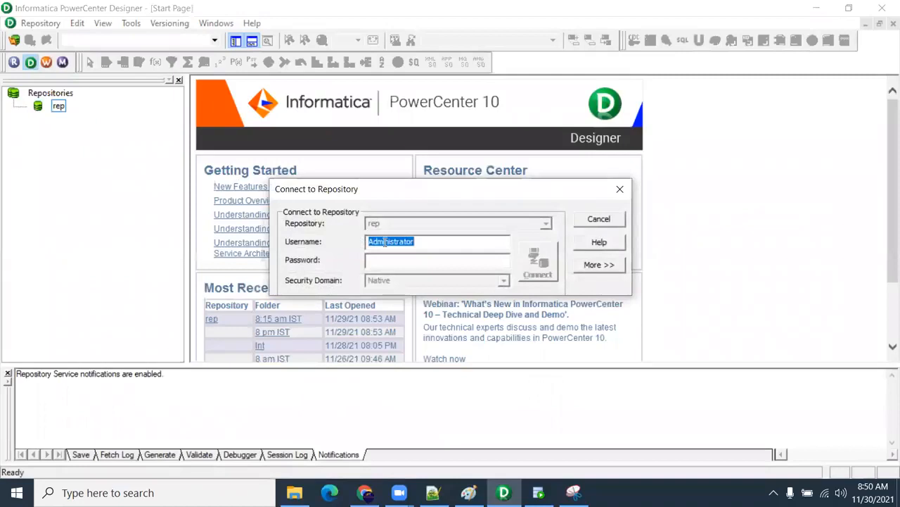
{"action": "left_click", "coordinate": [380, 259]}
{"action": "type", "text": "*************"}
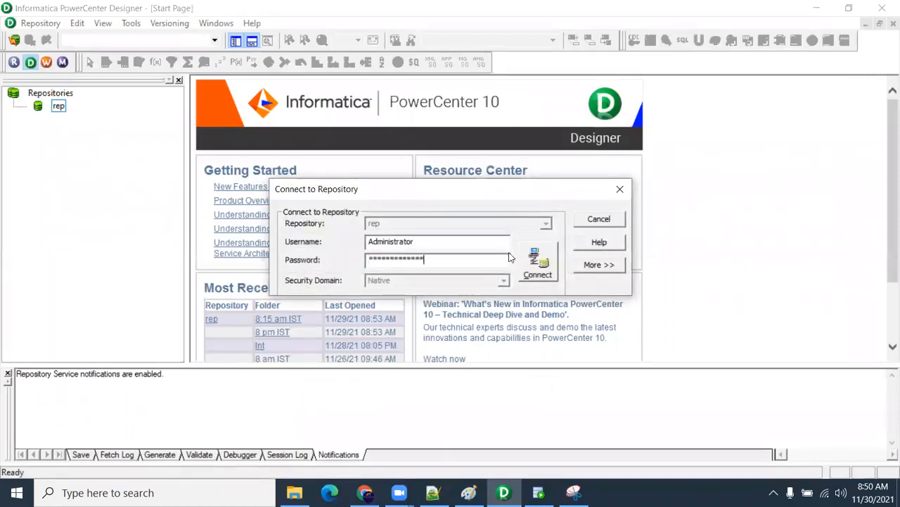
{"action": "left_click", "coordinate": [536, 260]}
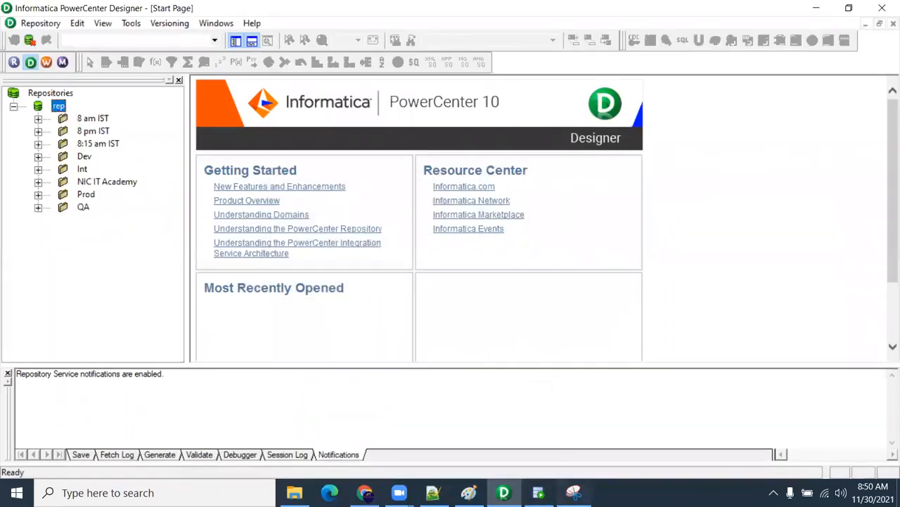
Step: Return to Snipping Tool, mark the bad file, cache, target and source directory entries on the snip with the pen, and close the tool
{"action": "left_click", "coordinate": [574, 492]}
{"action": "mouse_move", "coordinate": [285, 262]}
{"action": "left_mouse_down"}
{"action": "mouse_move", "coordinate": [326, 259]}
{"action": "mouse_move", "coordinate": [329, 275]}
{"action": "left_mouse_up"}
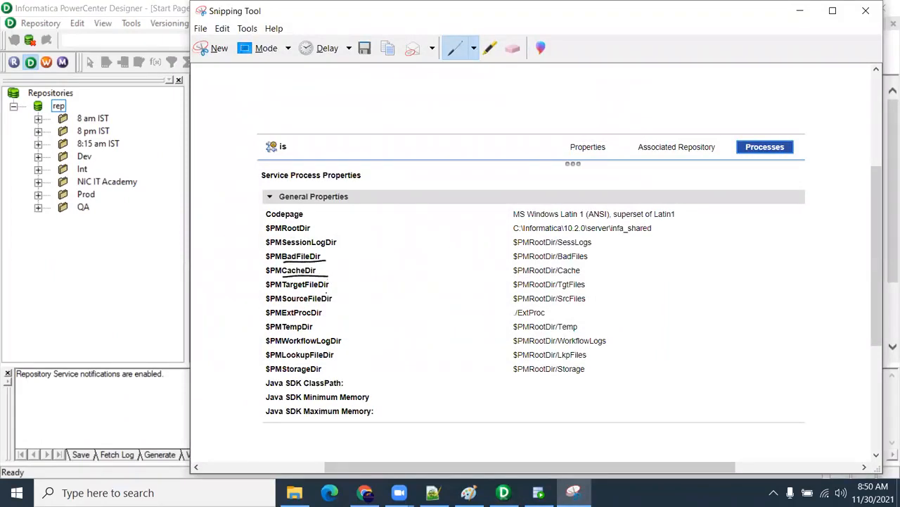
{"action": "left_click_drag", "start_coordinate": [280, 291], "coordinate": [342, 288]}
{"action": "left_click_drag", "start_coordinate": [516, 291], "coordinate": [566, 282]}
{"action": "mouse_move", "coordinate": [589, 280]}
{"action": "left_mouse_down"}
{"action": "mouse_move", "coordinate": [586, 288]}
{"action": "mouse_move", "coordinate": [627, 287]}
{"action": "left_mouse_up"}
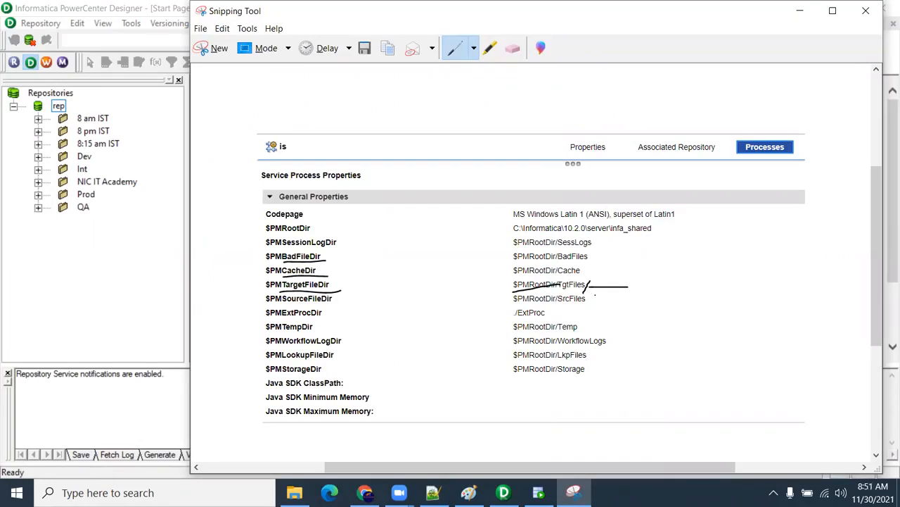
{"action": "mouse_move", "coordinate": [590, 294]}
{"action": "left_mouse_down"}
{"action": "mouse_move", "coordinate": [584, 309]}
{"action": "mouse_move", "coordinate": [621, 298]}
{"action": "left_mouse_up"}
{"action": "left_click", "coordinate": [866, 10]}
{"action": "left_click", "coordinate": [597, 254]}
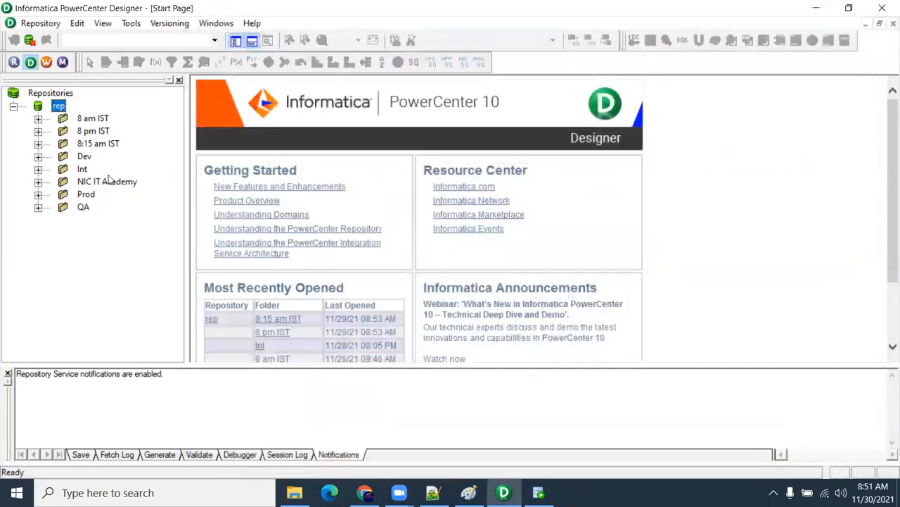
Step: Open the 8:15 am IST folder, launch Workflow Manager from Designer, dismiss its startup tip and maximize its window
{"action": "right_click", "coordinate": [104, 143]}
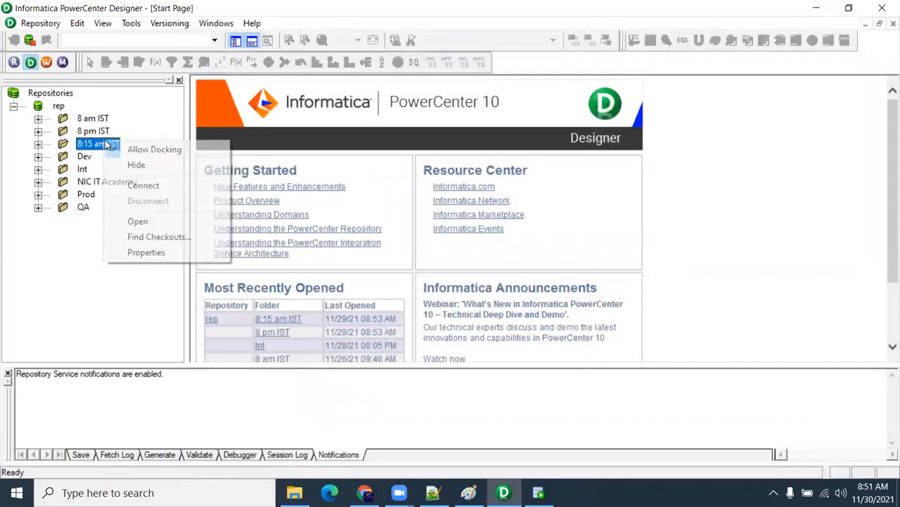
{"action": "left_click", "coordinate": [139, 221]}
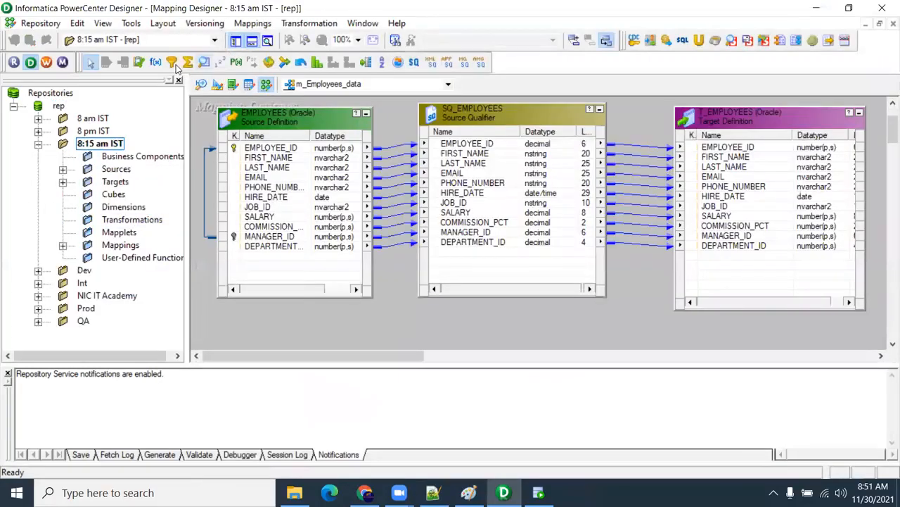
{"action": "left_click", "coordinate": [50, 65]}
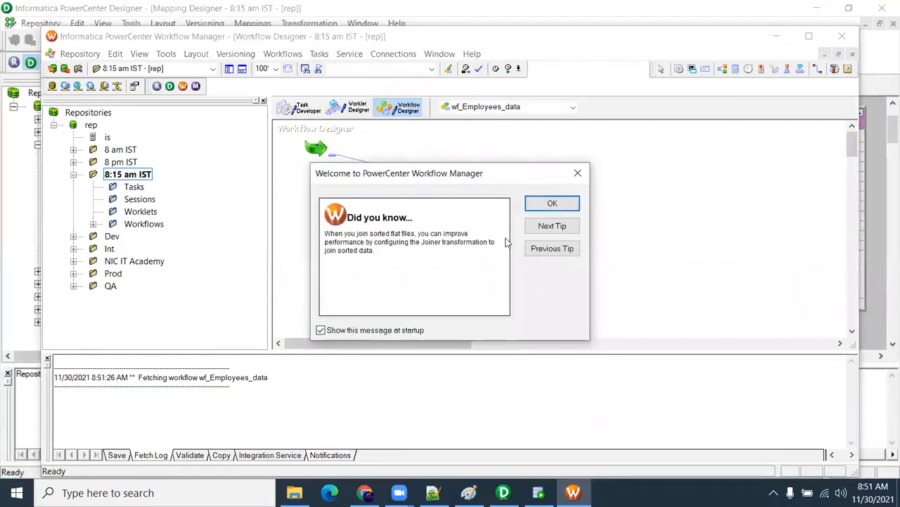
{"action": "left_click", "coordinate": [552, 203]}
{"action": "left_click", "coordinate": [809, 36]}
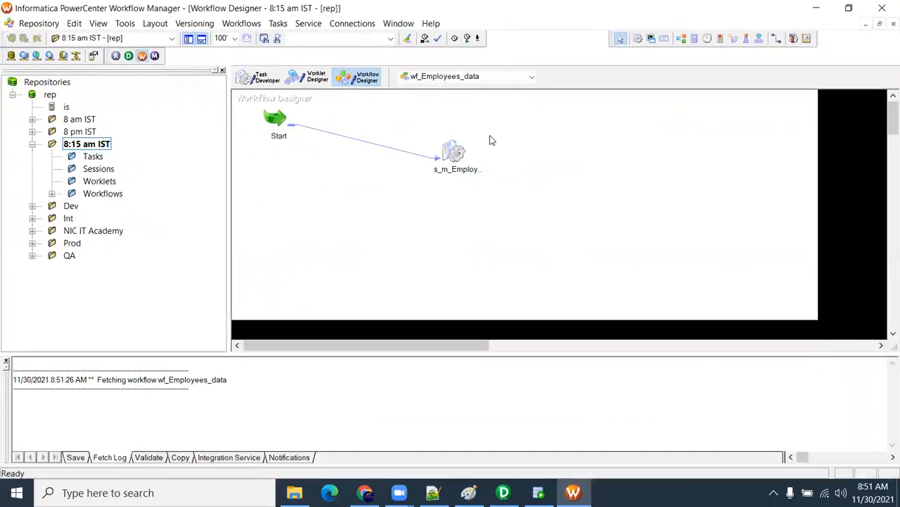
Step: Examine the reject file directory and reject filename of the T_EMPLOYEES target in the s_m_Employees_data session's mapping settings
{"action": "double_click", "coordinate": [453, 152]}
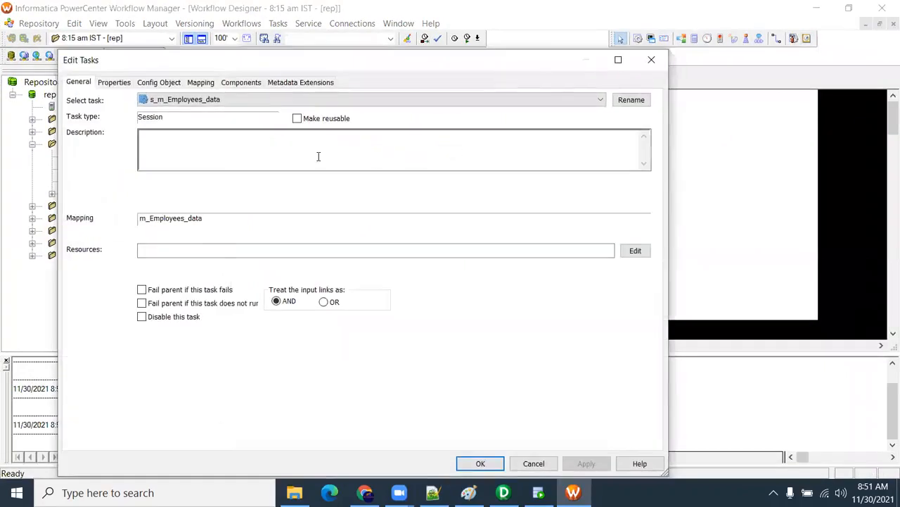
{"action": "left_click", "coordinate": [201, 82]}
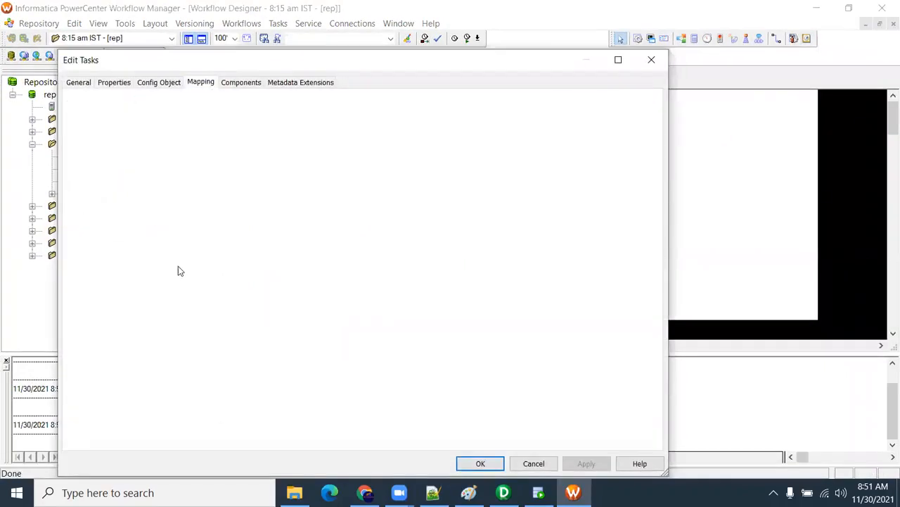
{"action": "left_click", "coordinate": [123, 205]}
{"action": "scroll", "coordinate": [495, 361], "scroll_direction": "down", "scroll_amount": 1}
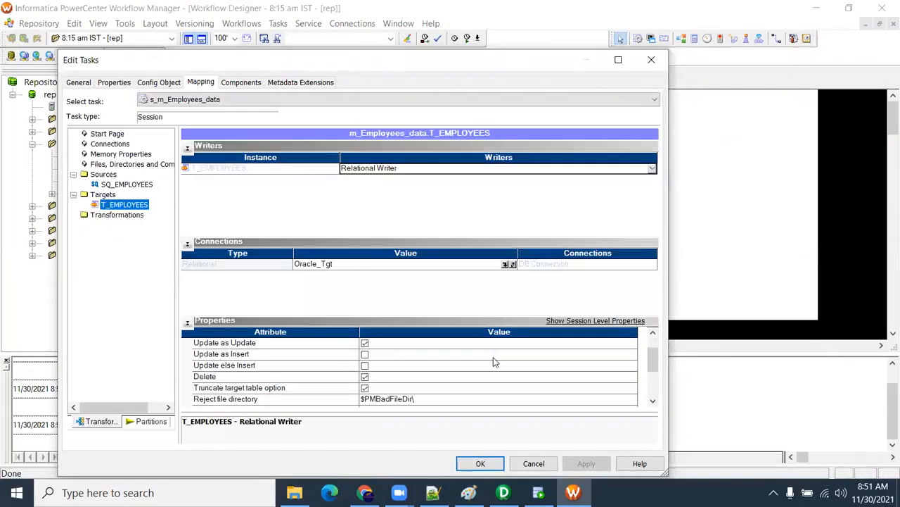
{"action": "scroll", "coordinate": [494, 361], "scroll_direction": "down", "scroll_amount": 1}
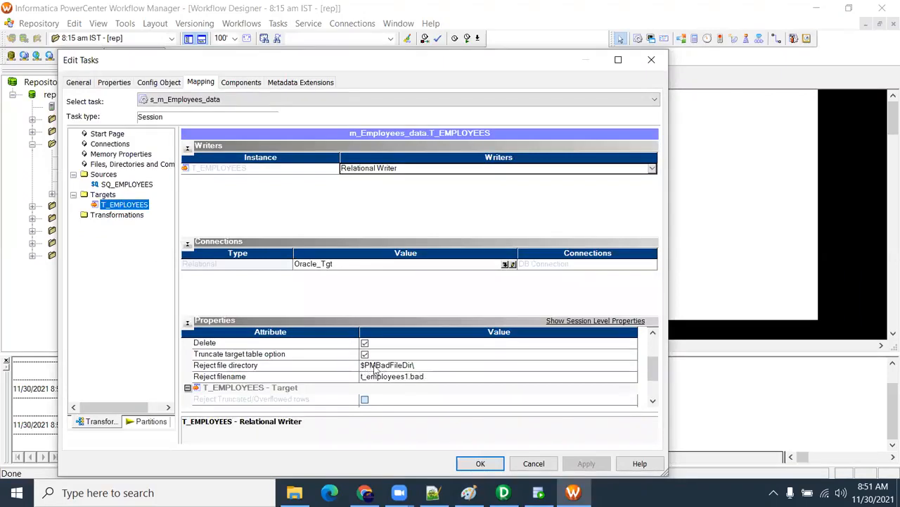
{"action": "left_click", "coordinate": [421, 369]}
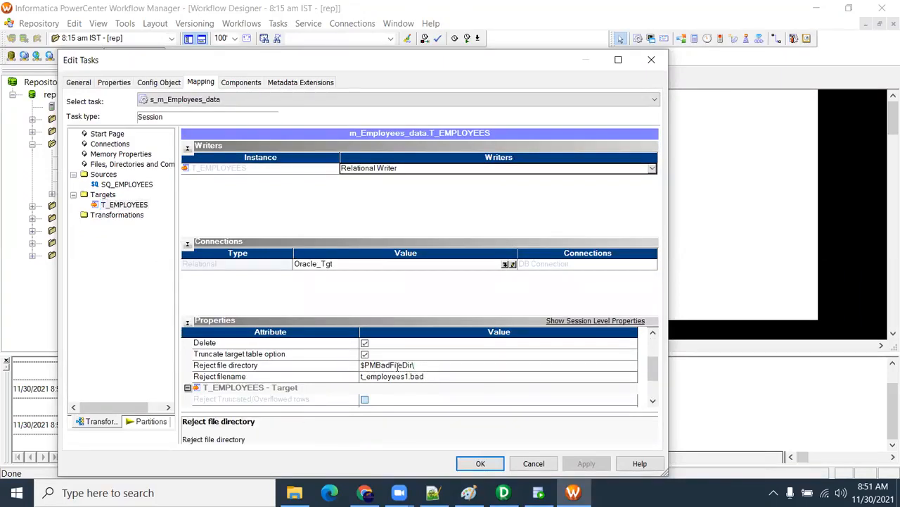
{"action": "left_click_drag", "start_coordinate": [420, 367], "coordinate": [333, 366]}
{"action": "left_click", "coordinate": [422, 367]}
Step: Switch to Informatica Administrator and view the rep service's connections and locks, plus the is service's properties
{"action": "left_click", "coordinate": [365, 493]}
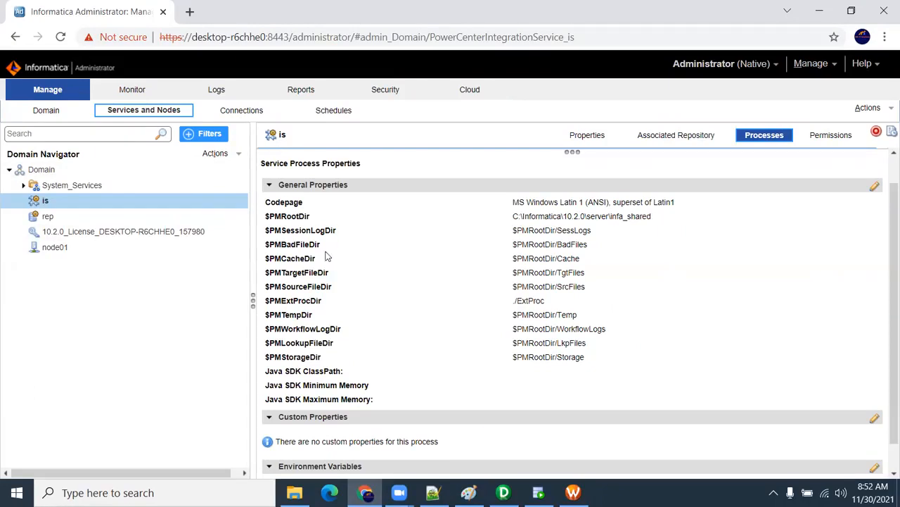
{"action": "left_click", "coordinate": [75, 221]}
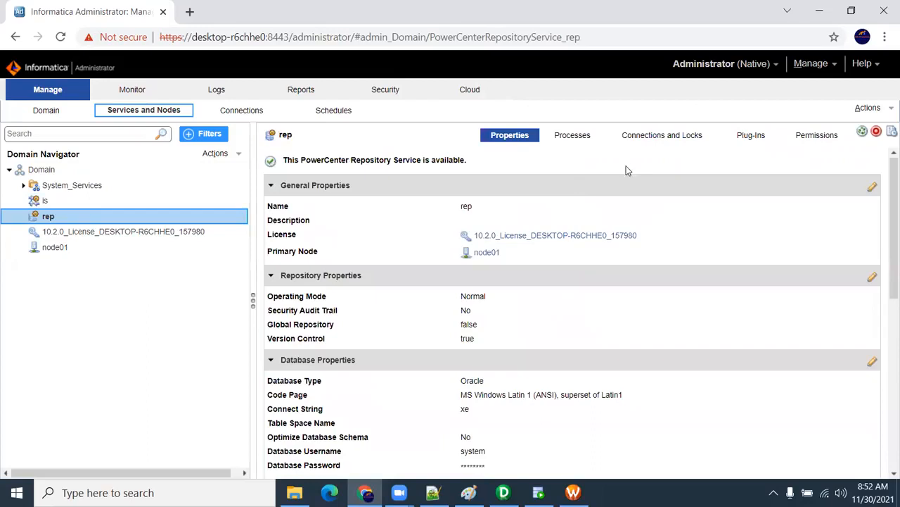
{"action": "left_click", "coordinate": [687, 137]}
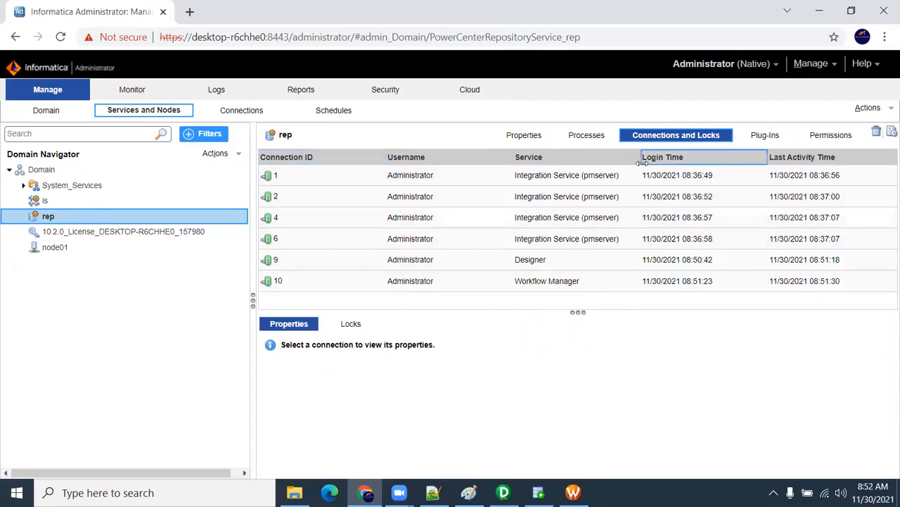
{"action": "left_click", "coordinate": [143, 200]}
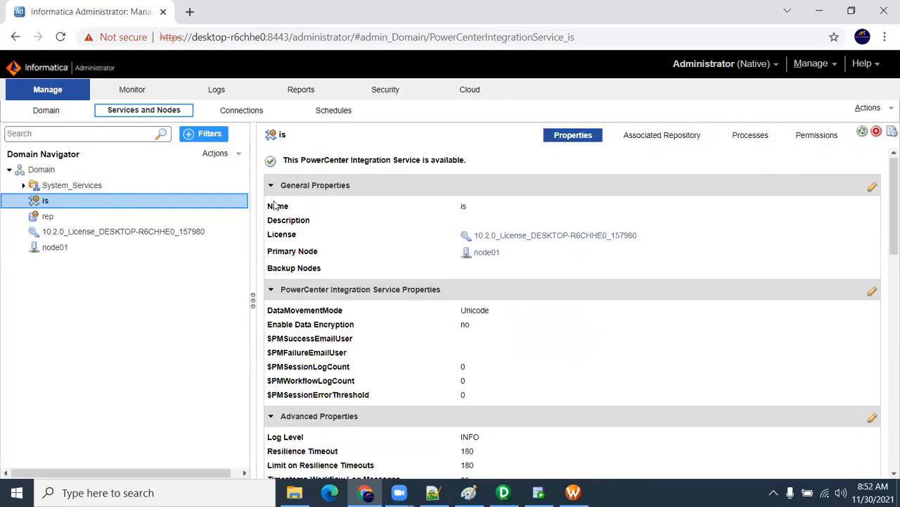
Step: View the domain's connections and the options for creating a new one, and minimize the browser
{"action": "left_click", "coordinate": [245, 114]}
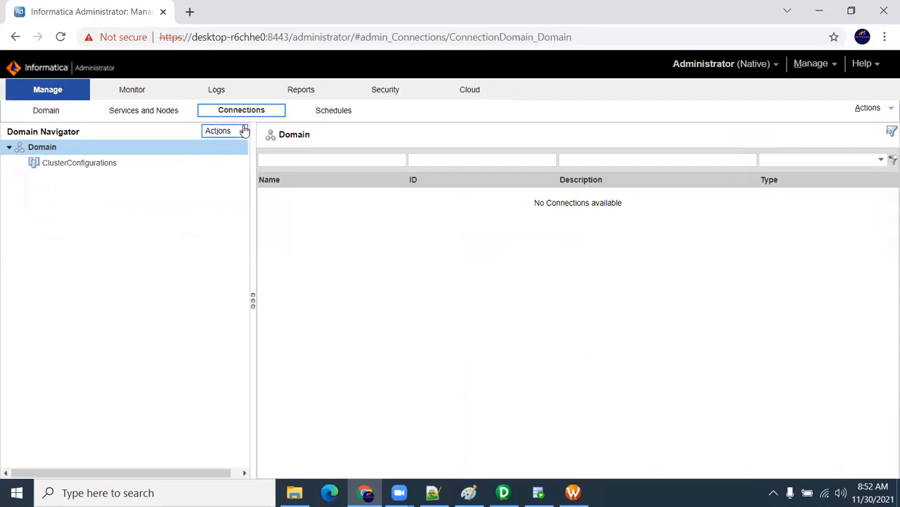
{"action": "left_click", "coordinate": [243, 129]}
{"action": "mouse_move", "coordinate": [246, 148]}
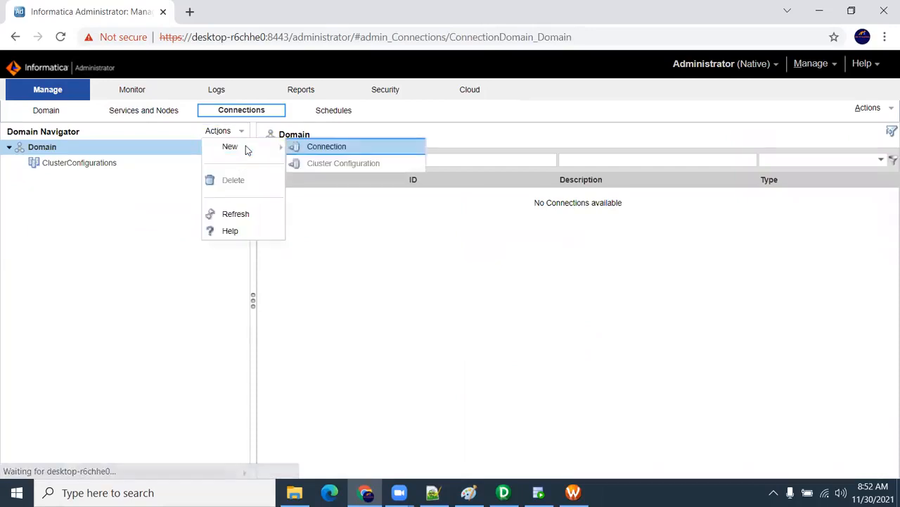
{"action": "left_click", "coordinate": [387, 254]}
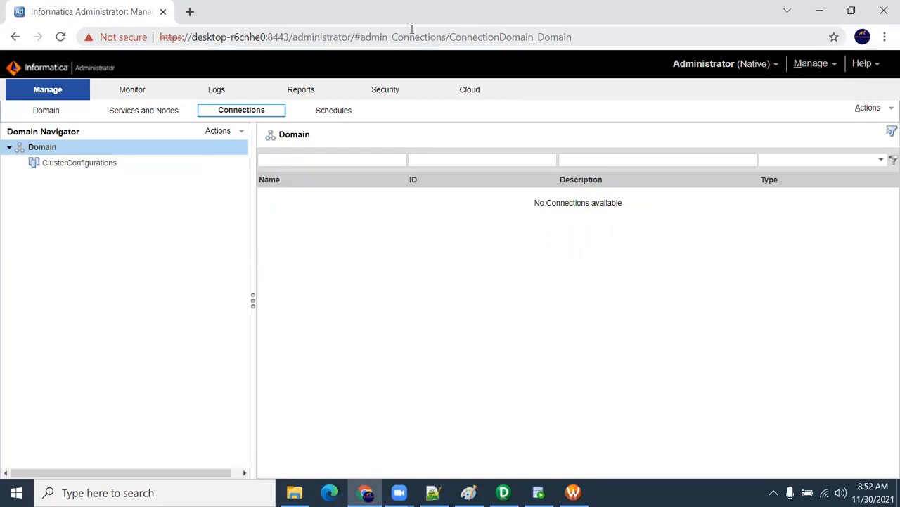
{"action": "left_click", "coordinate": [823, 10]}
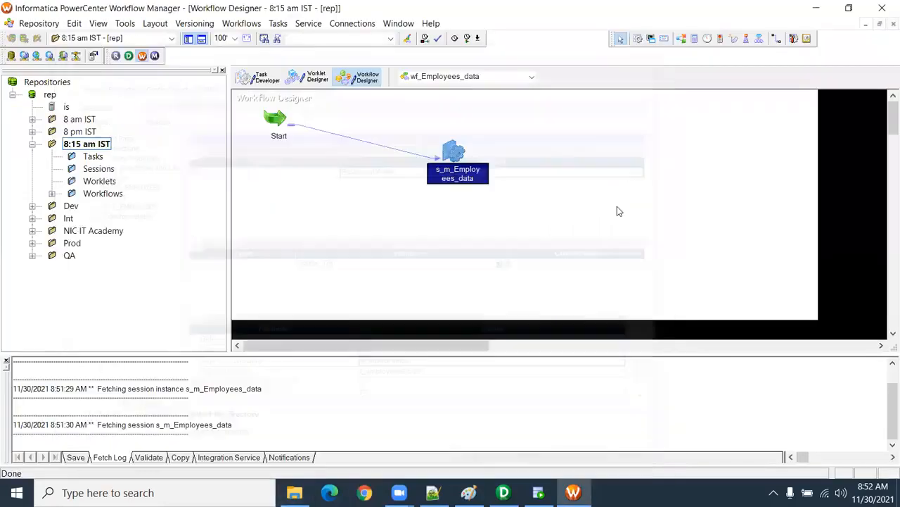
Step: Reopen the s_m_Employees_data session and look through its general, properties, config object and mapping settings
{"action": "double_click", "coordinate": [454, 149]}
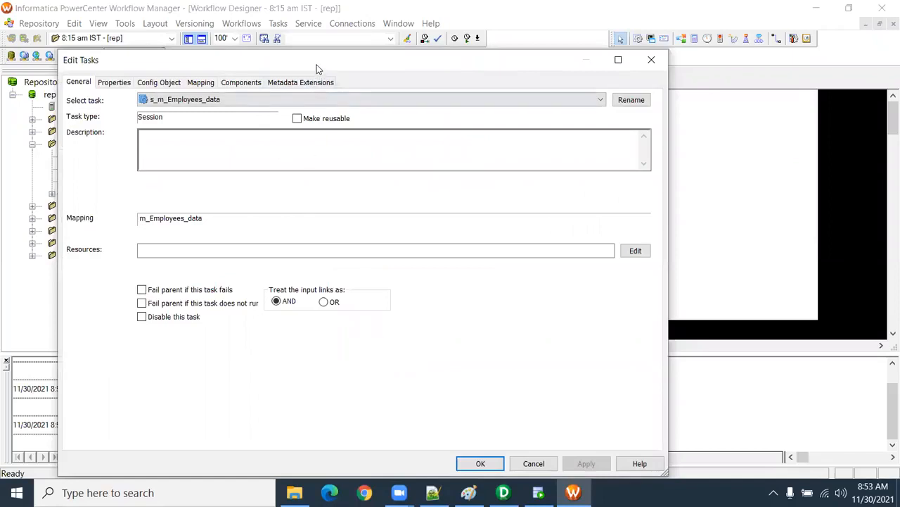
{"action": "left_click_drag", "start_coordinate": [316, 69], "coordinate": [352, 52]}
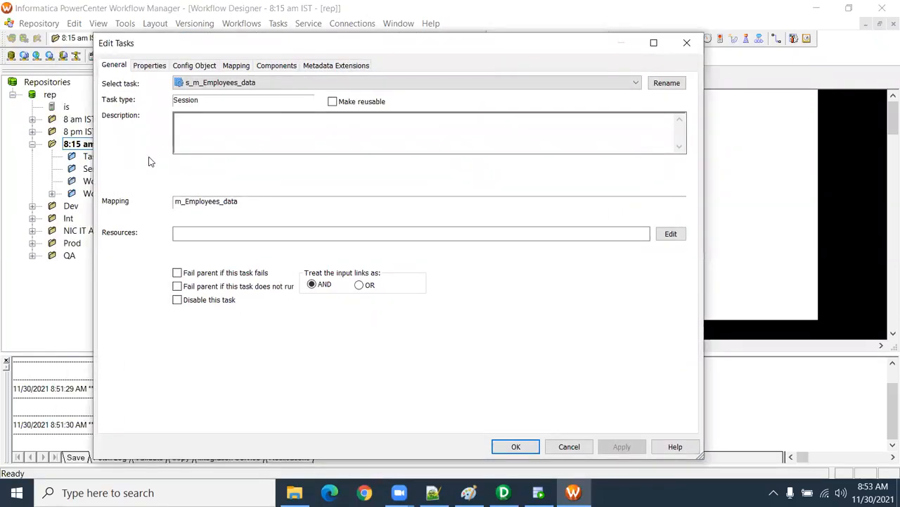
{"action": "left_click", "coordinate": [150, 67]}
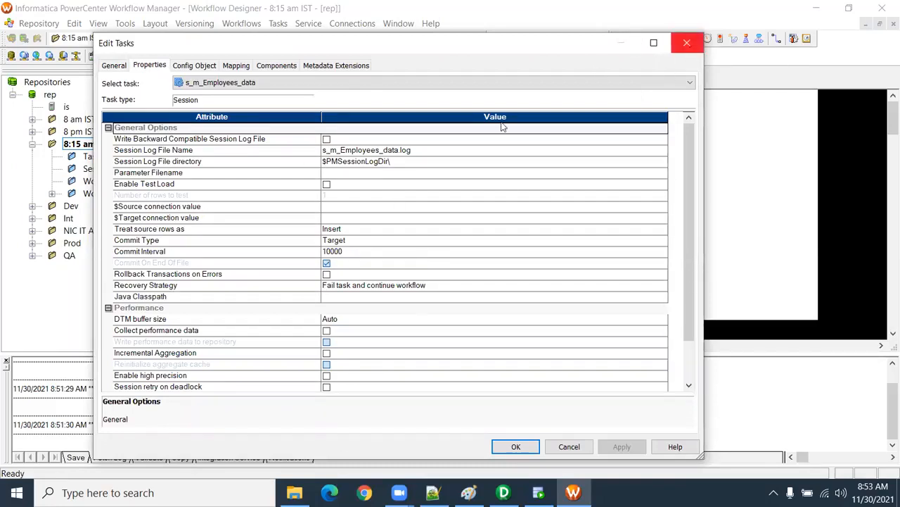
{"action": "left_click", "coordinate": [178, 83]}
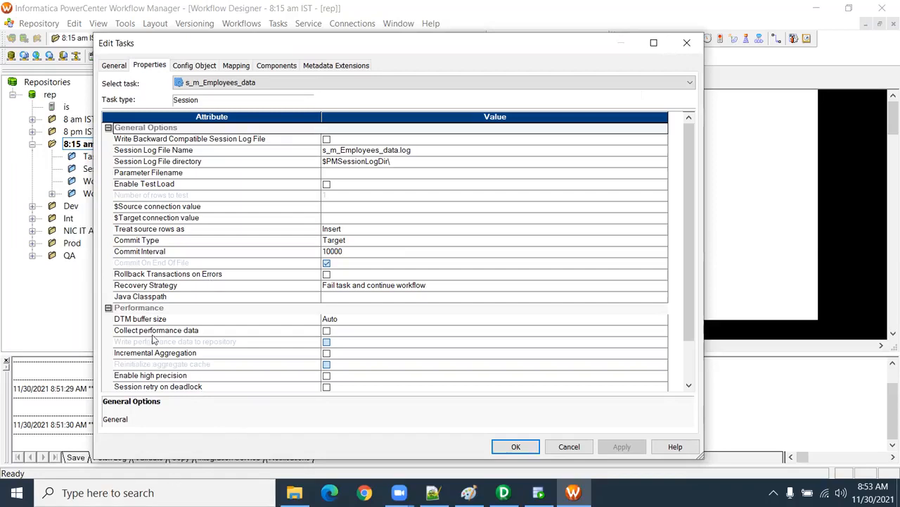
{"action": "scroll", "coordinate": [204, 210], "scroll_direction": "down", "scroll_amount": 2}
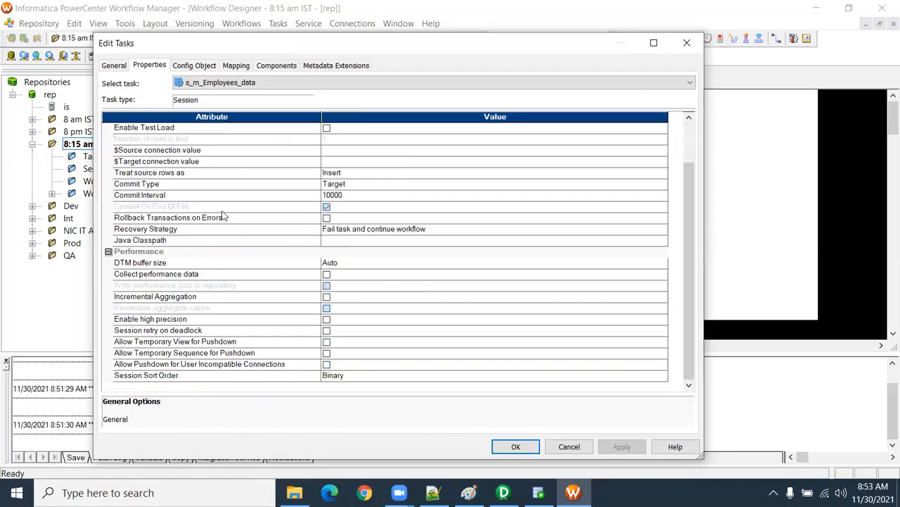
{"action": "left_click", "coordinate": [194, 65]}
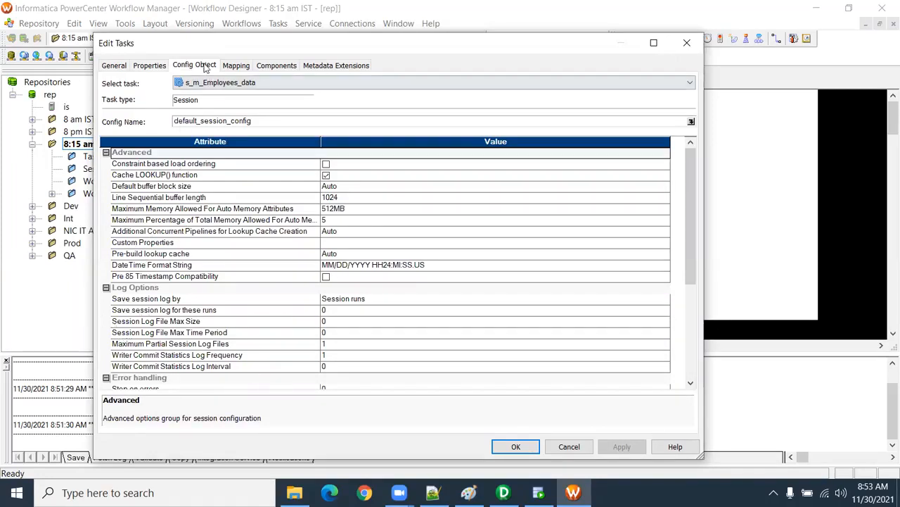
{"action": "left_click", "coordinate": [236, 65]}
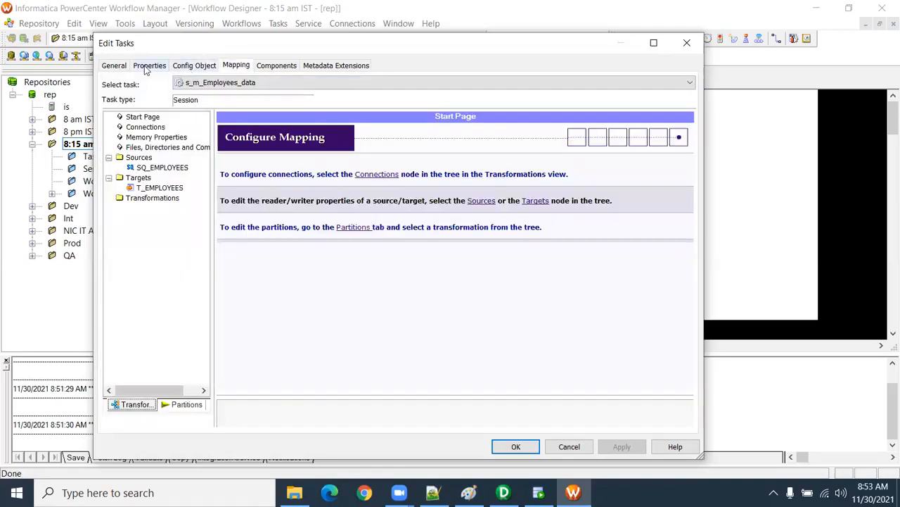
Step: Review the session's setting pages once more from general through components, and close the task editor
{"action": "left_click", "coordinate": [149, 67]}
{"action": "left_click", "coordinate": [117, 67]}
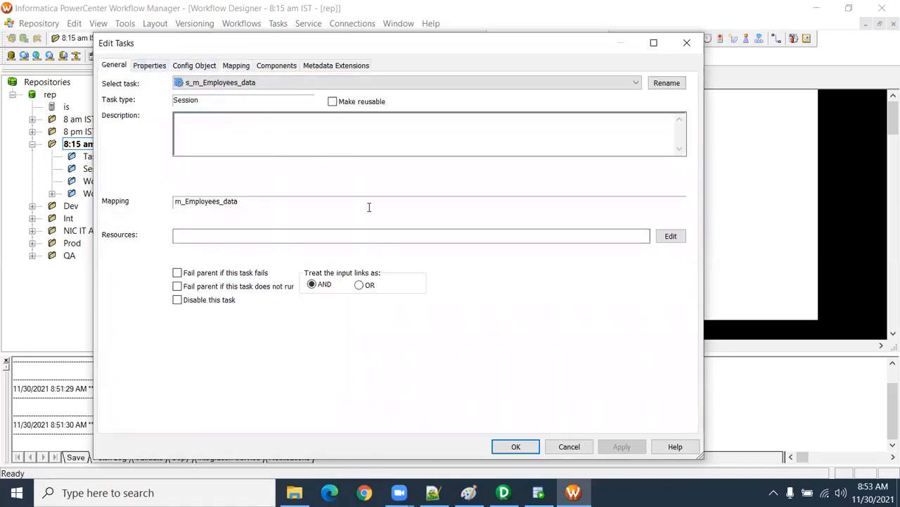
{"action": "left_click", "coordinate": [148, 66]}
{"action": "left_click", "coordinate": [195, 67]}
{"action": "left_click", "coordinate": [236, 65]}
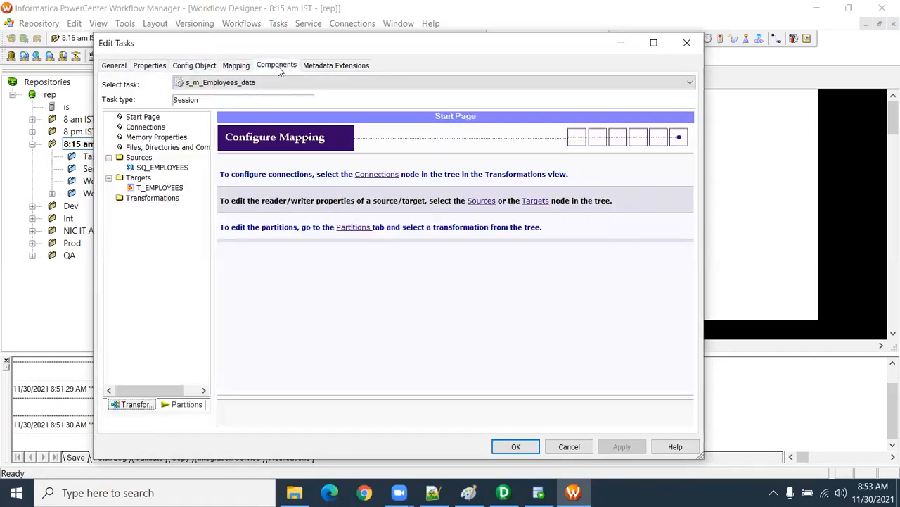
{"action": "left_click", "coordinate": [276, 65]}
{"action": "left_click", "coordinate": [687, 52]}
Step: Point out the session and its link from Start, view the m_Employees_data mapping in Designer, and return to Workflow Manager
{"action": "left_click_drag", "start_coordinate": [420, 133], "coordinate": [498, 207]}
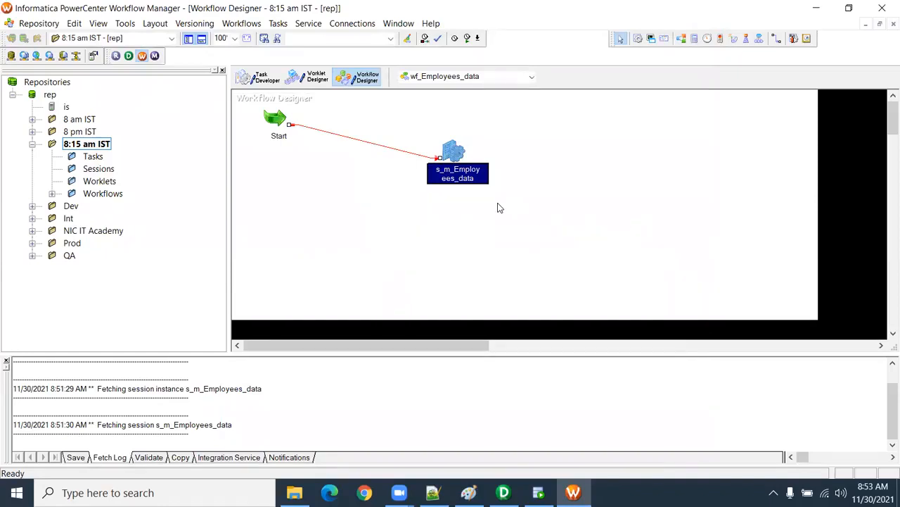
{"action": "left_click", "coordinate": [484, 189]}
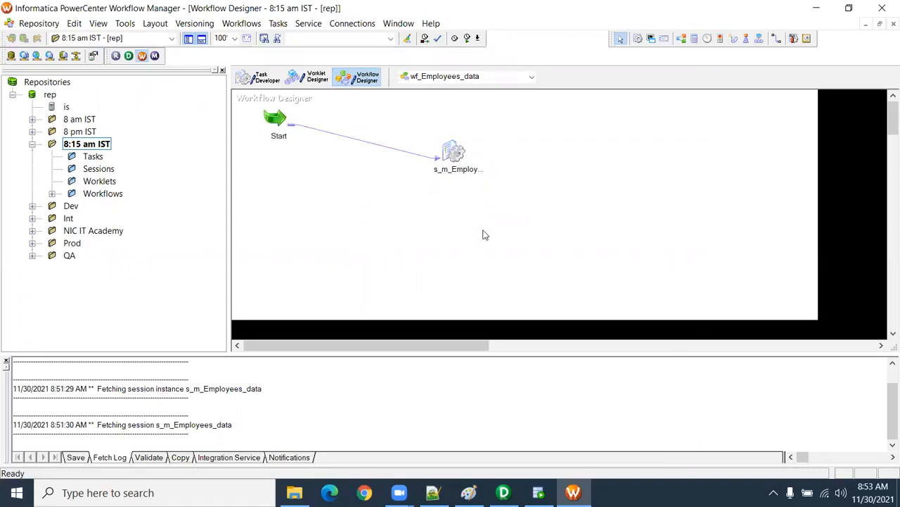
{"action": "mouse_move", "coordinate": [503, 493]}
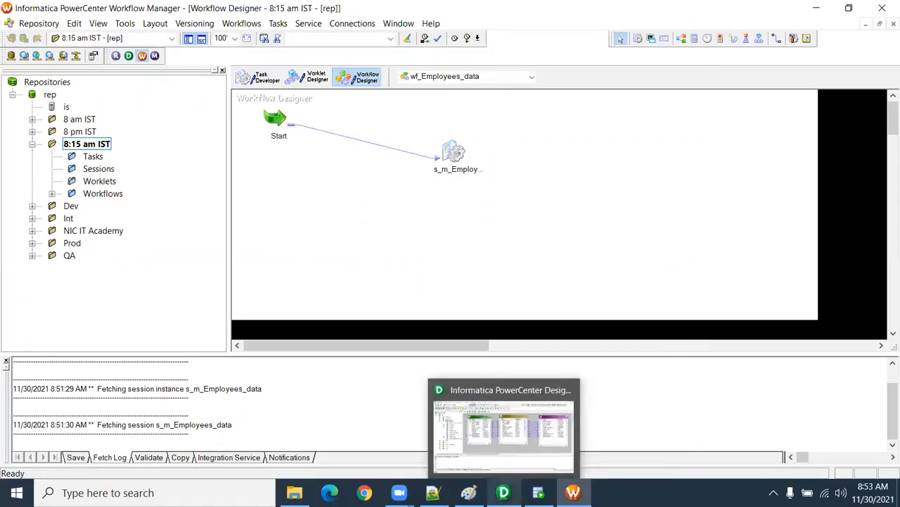
{"action": "left_click", "coordinate": [512, 437]}
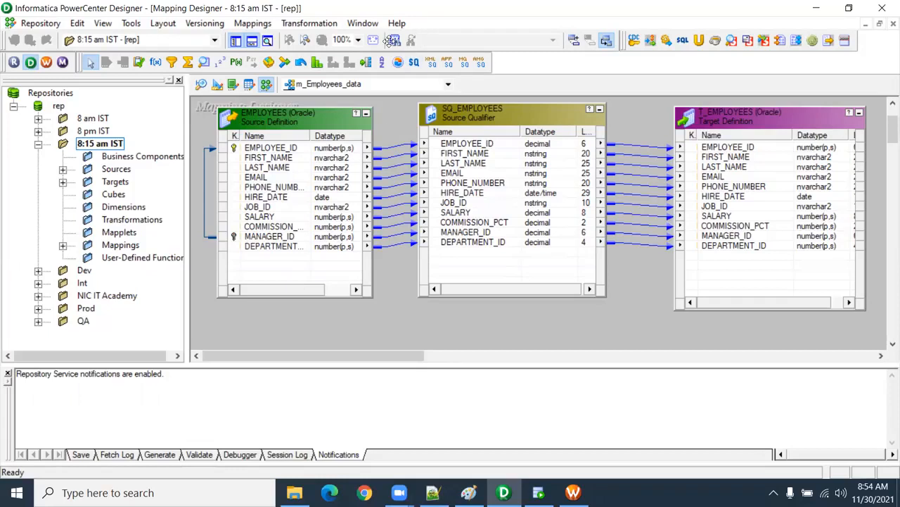
{"action": "mouse_move", "coordinate": [545, 486]}
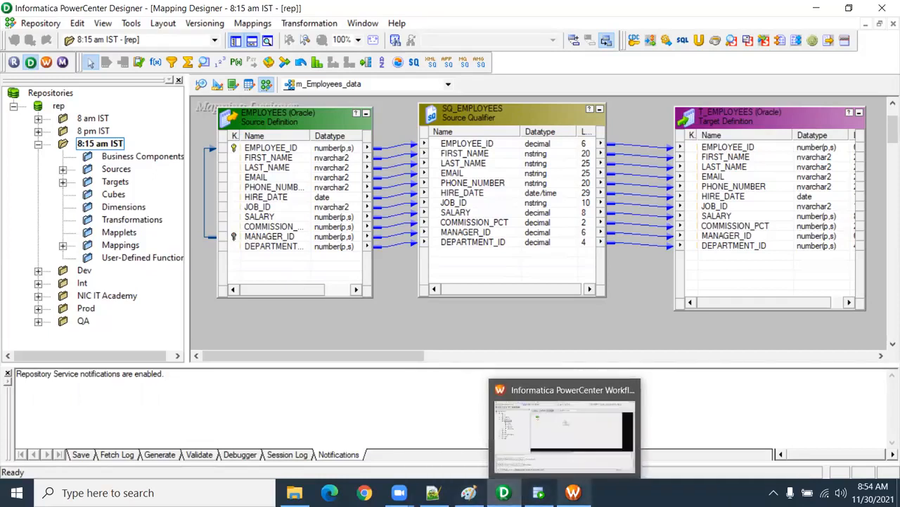
{"action": "left_click", "coordinate": [573, 493]}
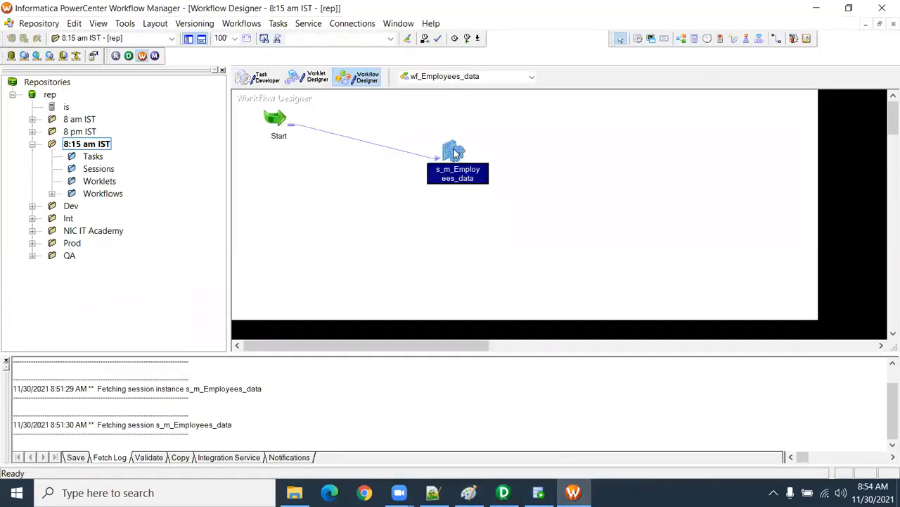
Step: Enable "Fail parent if this task fails" for the s_m_Employees_data session and save the workflow
{"action": "double_click", "coordinate": [453, 152]}
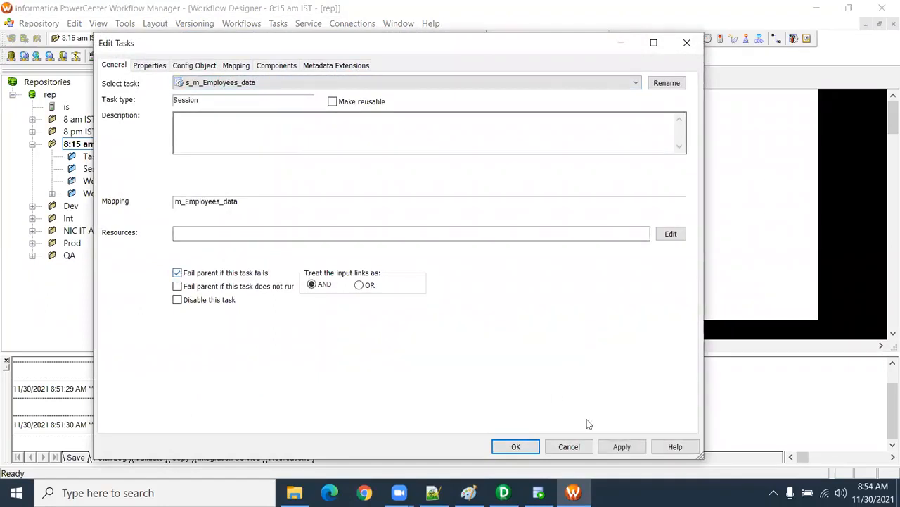
{"action": "left_click", "coordinate": [521, 449]}
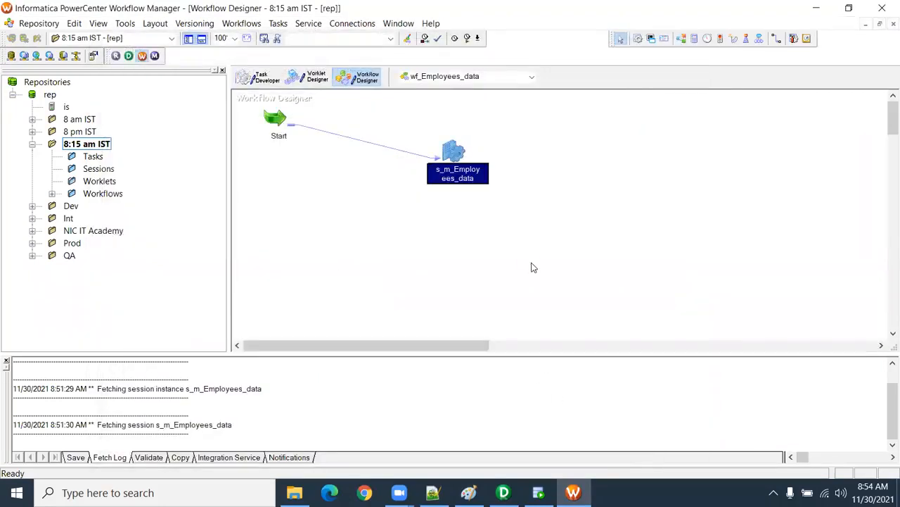
{"action": "key", "text": "ctrl+s"}
Step: Set SQL Developer's export save location to SrcFiles, and move that folder's existing files into its One subfolder, replacing duplicates
{"action": "key", "text": "alt+Tab"}
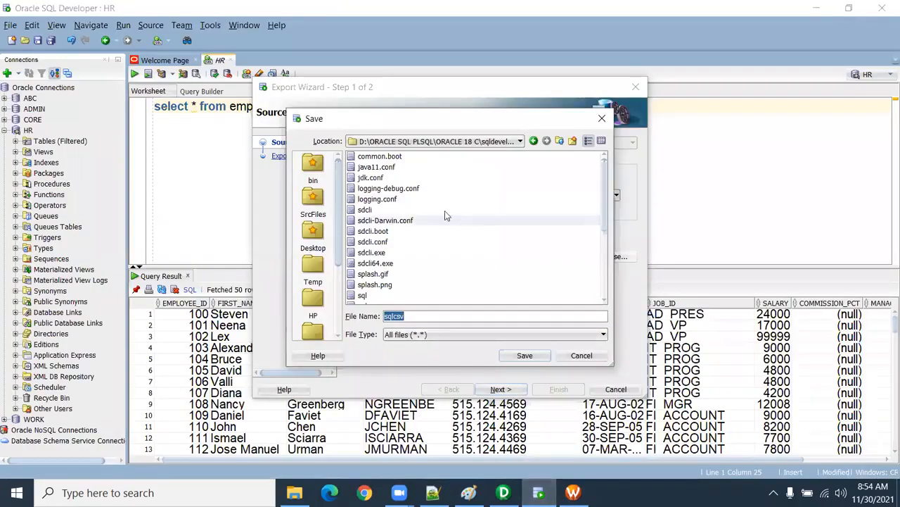
{"action": "left_click", "coordinate": [313, 200]}
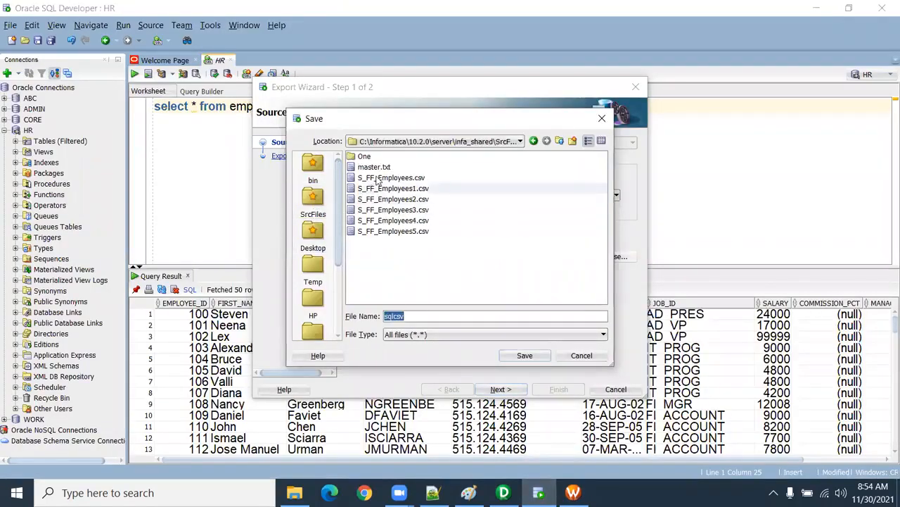
{"action": "left_click", "coordinate": [294, 493]}
{"action": "left_click_drag", "start_coordinate": [271, 213], "coordinate": [218, 94]}
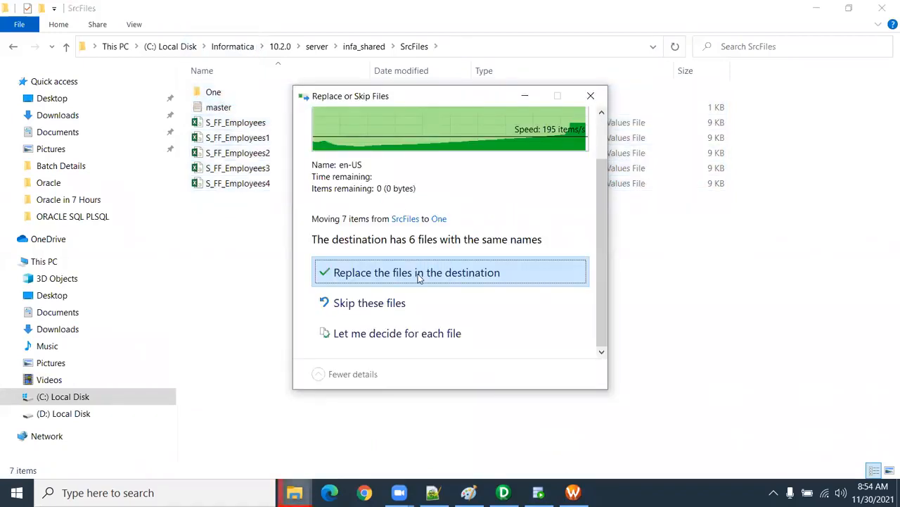
{"action": "left_click", "coordinate": [420, 276]}
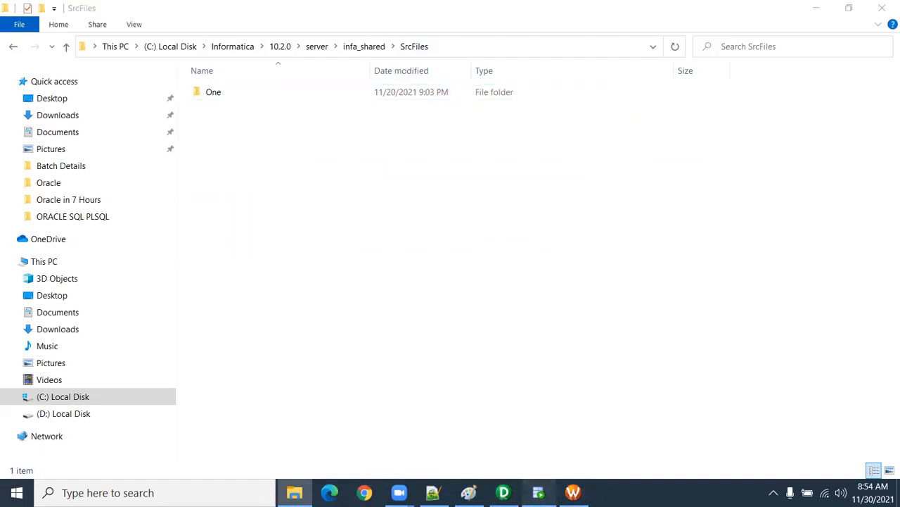
Step: In SQL Developer, name the export file S_FF_Employees.csv in SrcFiles and finish the export of the employees query
{"action": "left_click", "coordinate": [539, 493]}
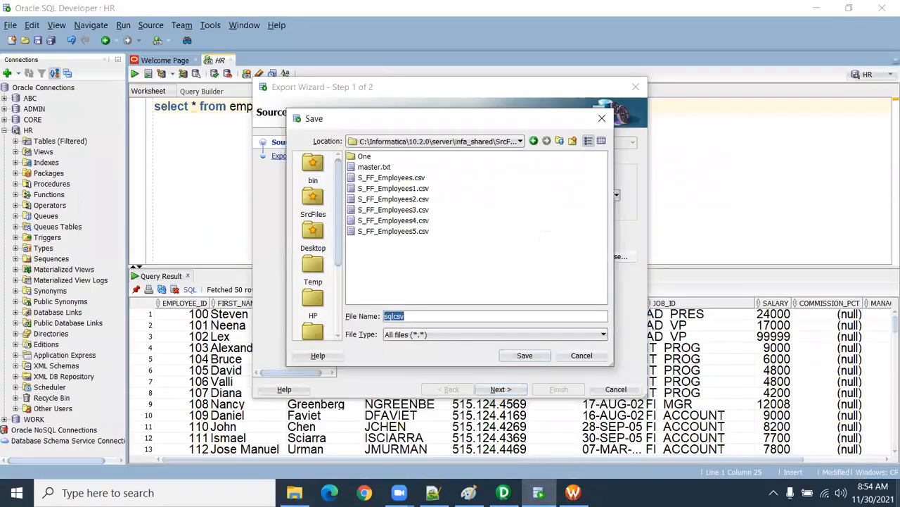
{"action": "type", "text": "S"}
{"action": "key", "text": "Down"}
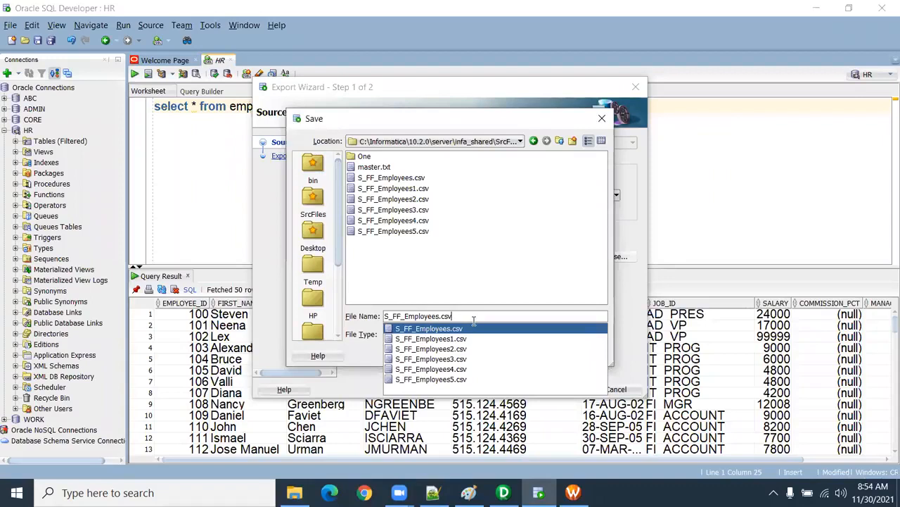
{"action": "key", "text": "Return"}
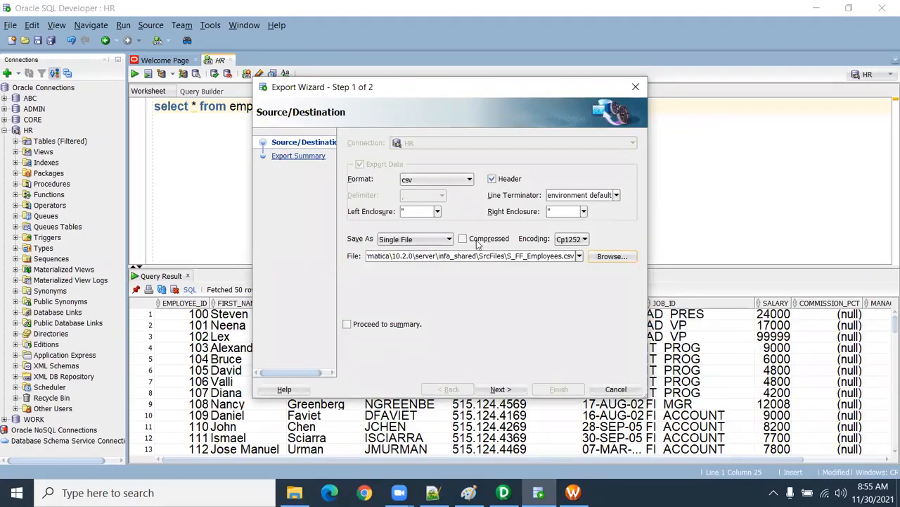
{"action": "left_click", "coordinate": [512, 387]}
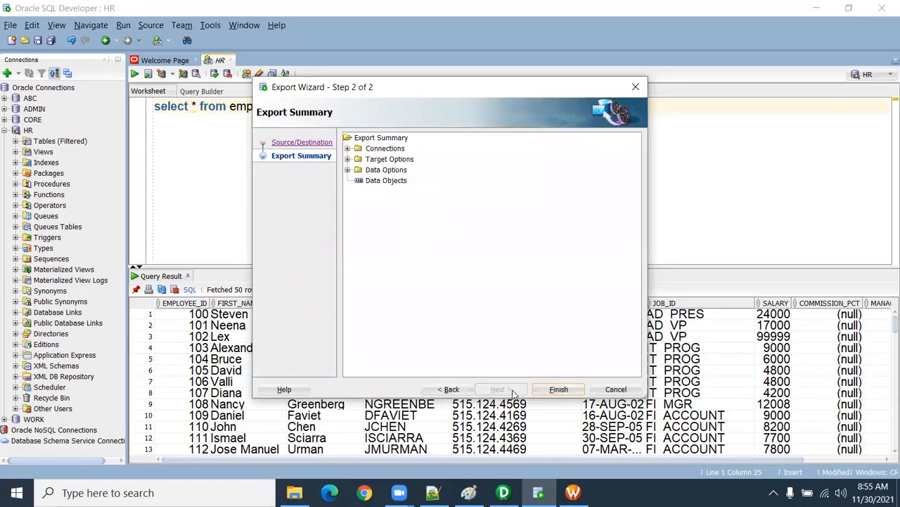
{"action": "left_click", "coordinate": [557, 391]}
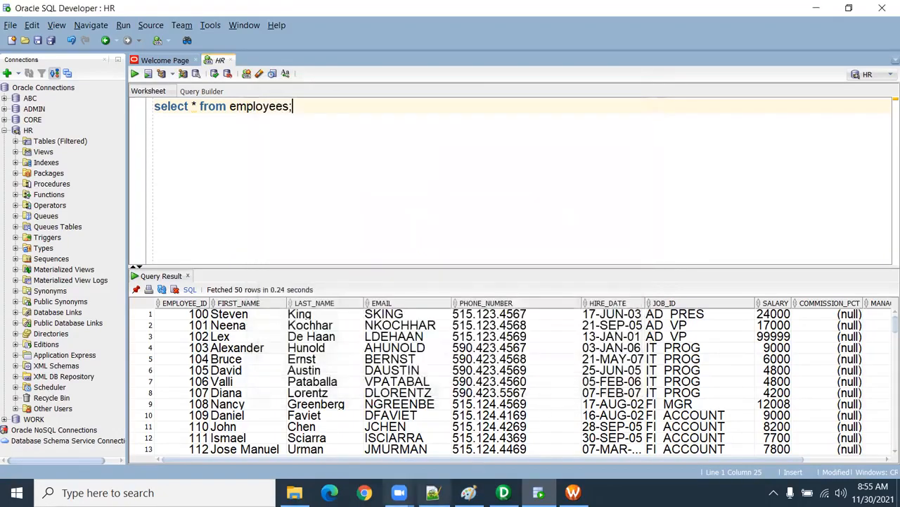
Step: Open the exported S_FF_Employees file from the SrcFiles folder in Notepad++
{"action": "left_click", "coordinate": [294, 492]}
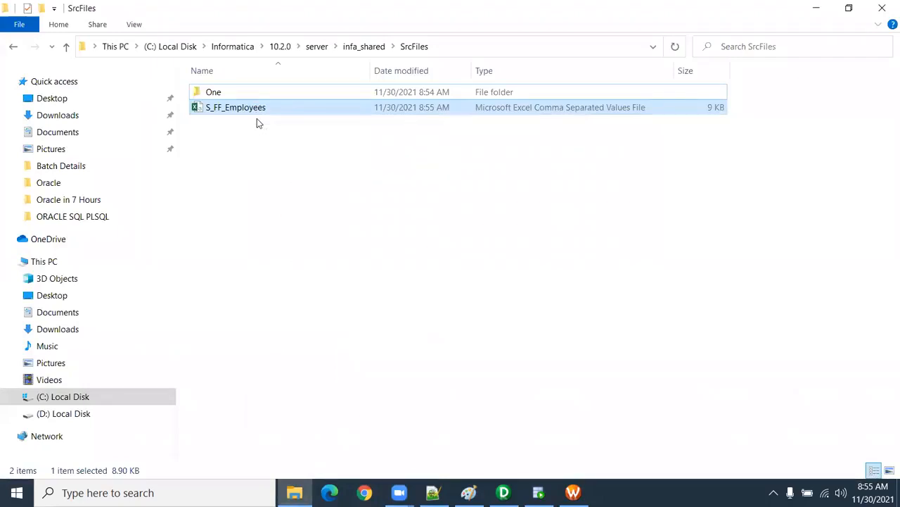
{"action": "double_click", "coordinate": [240, 109]}
{"action": "right_click", "coordinate": [240, 108]}
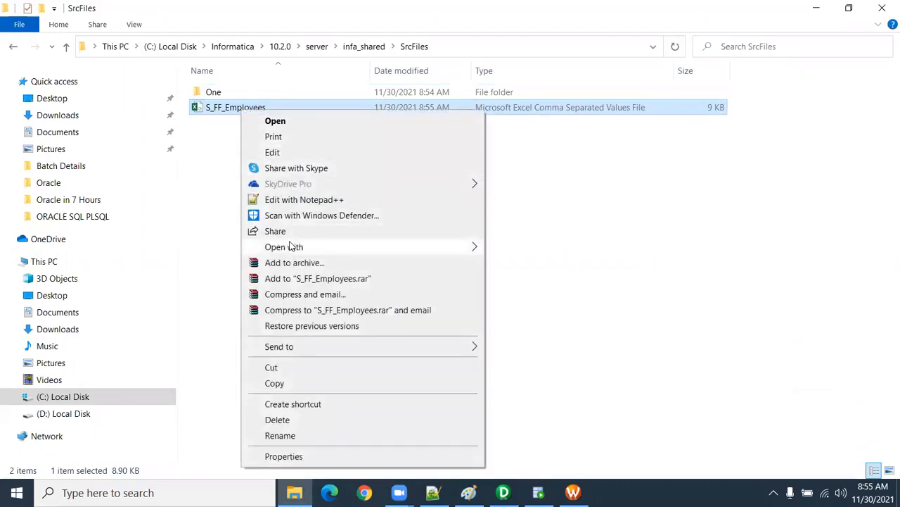
{"action": "left_click", "coordinate": [297, 200]}
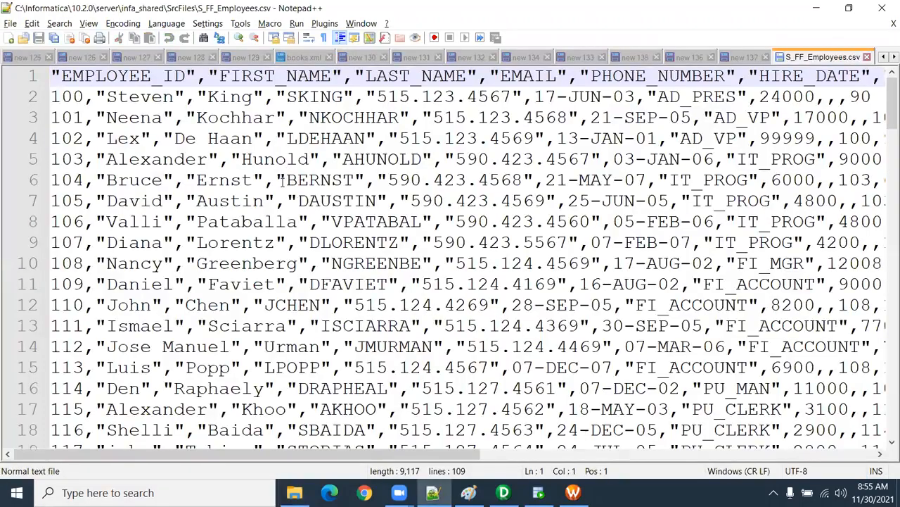
Step: Examine the comma-separated rows and quoted values in S_FF_Employees.csv, highlight the full column header row, and close the file
{"action": "scroll", "coordinate": [282, 180], "scroll_direction": "down", "scroll_amount": 5}
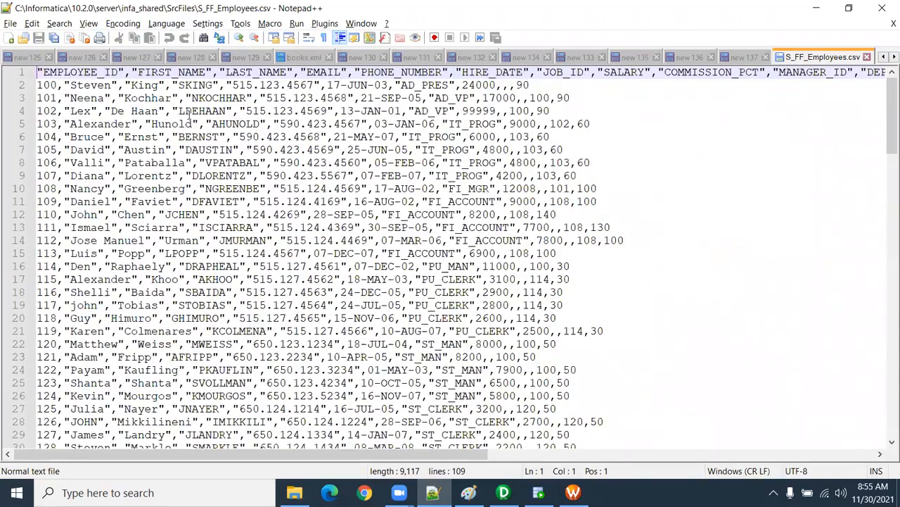
{"action": "left_click_drag", "start_coordinate": [132, 227], "coordinate": [125, 227]}
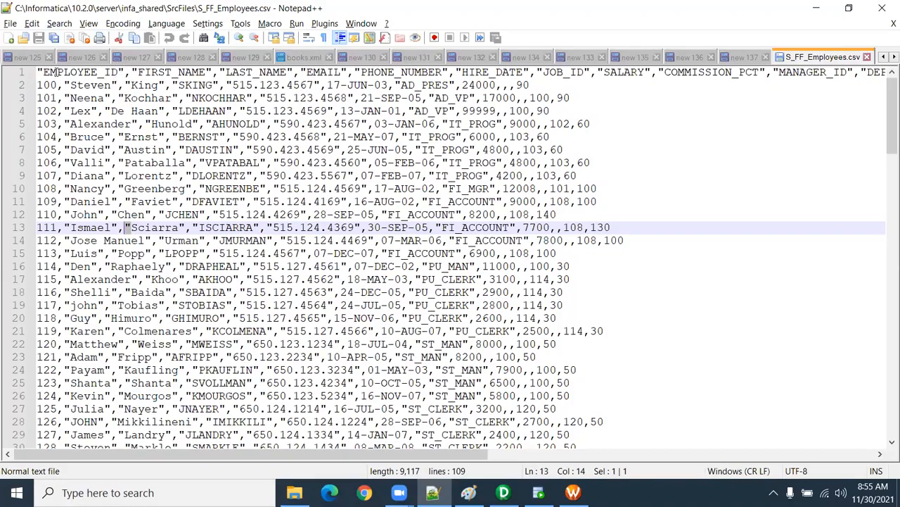
{"action": "left_click_drag", "start_coordinate": [39, 71], "coordinate": [888, 72]}
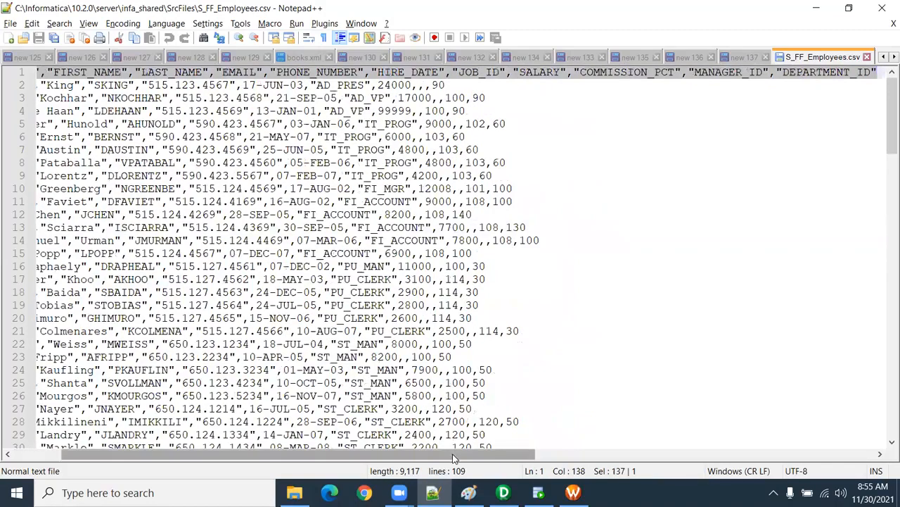
{"action": "left_click_drag", "start_coordinate": [312, 450], "coordinate": [263, 449]}
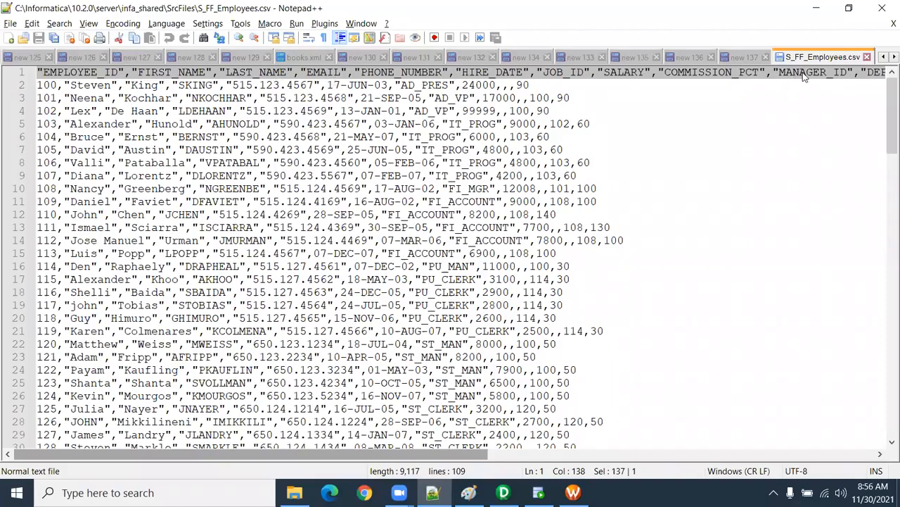
{"action": "left_click", "coordinate": [802, 96]}
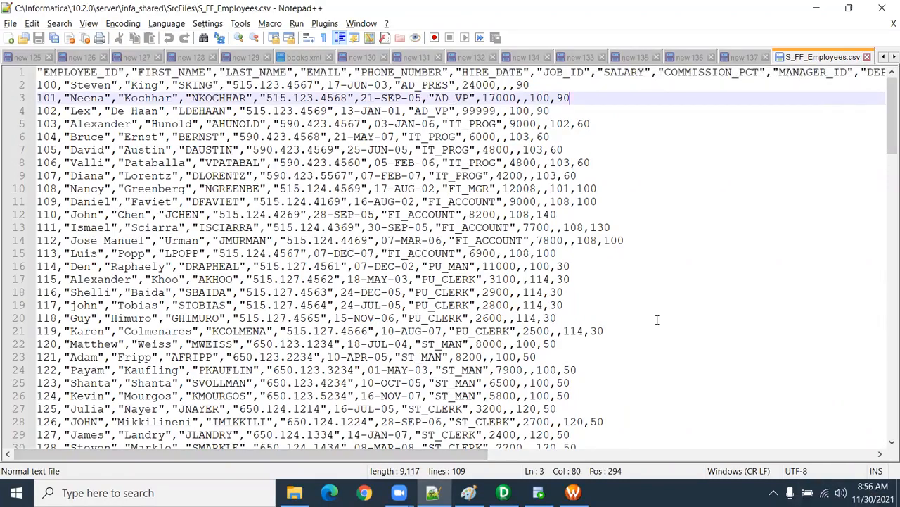
{"action": "left_click", "coordinate": [867, 58]}
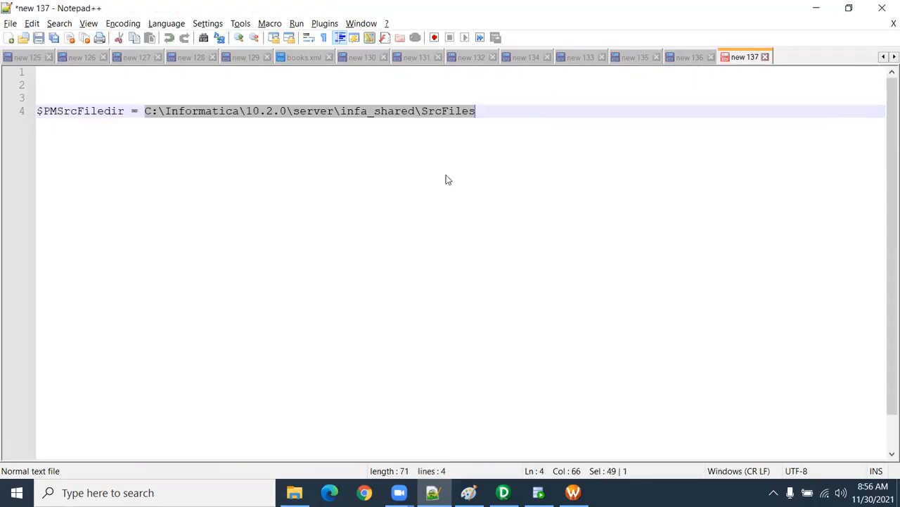
Step: Switch to PowerCenter Designer, open the Source Analyzer and clear all objects from its workspace
{"action": "left_click", "coordinate": [324, 245]}
{"action": "left_click", "coordinate": [504, 492]}
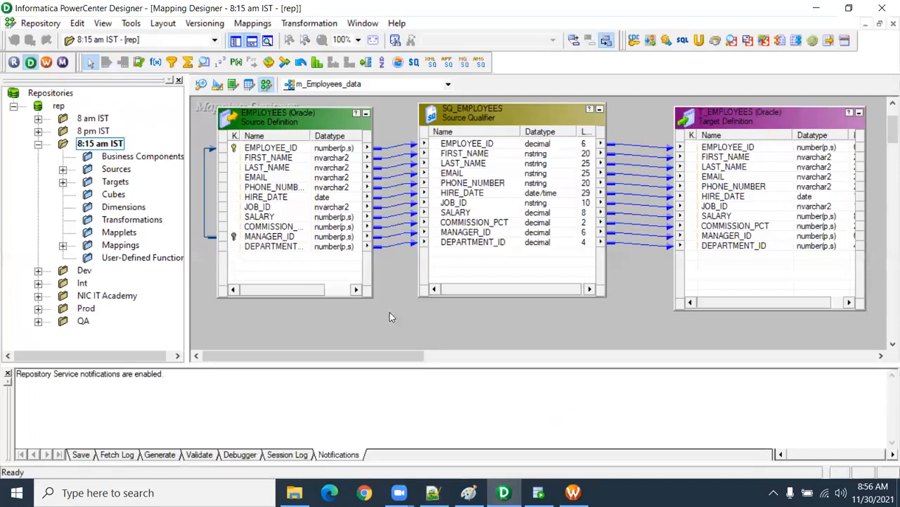
{"action": "left_click", "coordinate": [202, 86]}
{"action": "right_click", "coordinate": [439, 128]}
{"action": "left_click", "coordinate": [466, 147]}
Step: Browse to the Informatica folder on drive D, open the Common Informatica Interview Question notes and close them
{"action": "left_click", "coordinate": [294, 492]}
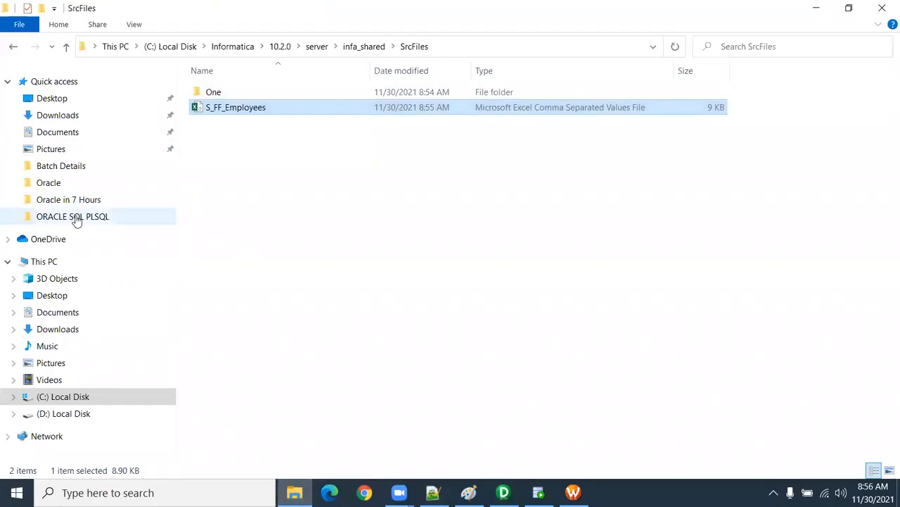
{"action": "left_click", "coordinate": [84, 413]}
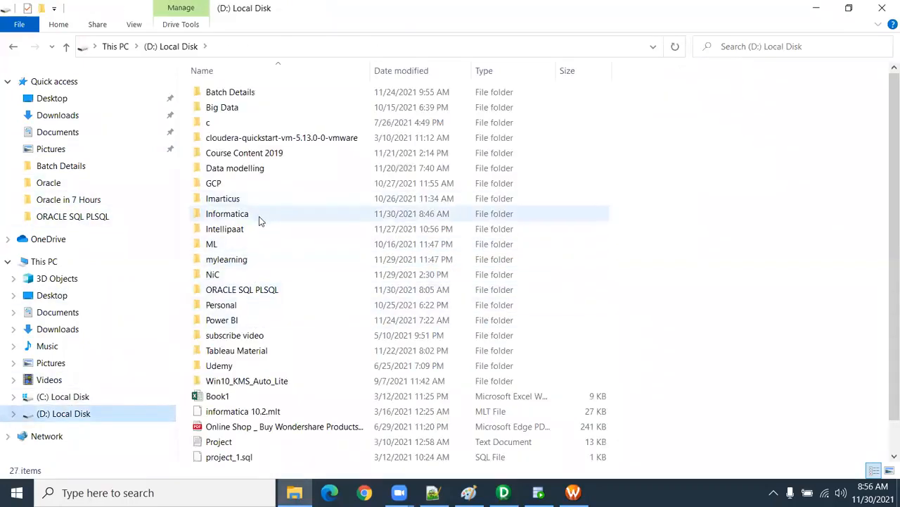
{"action": "double_click", "coordinate": [258, 217]}
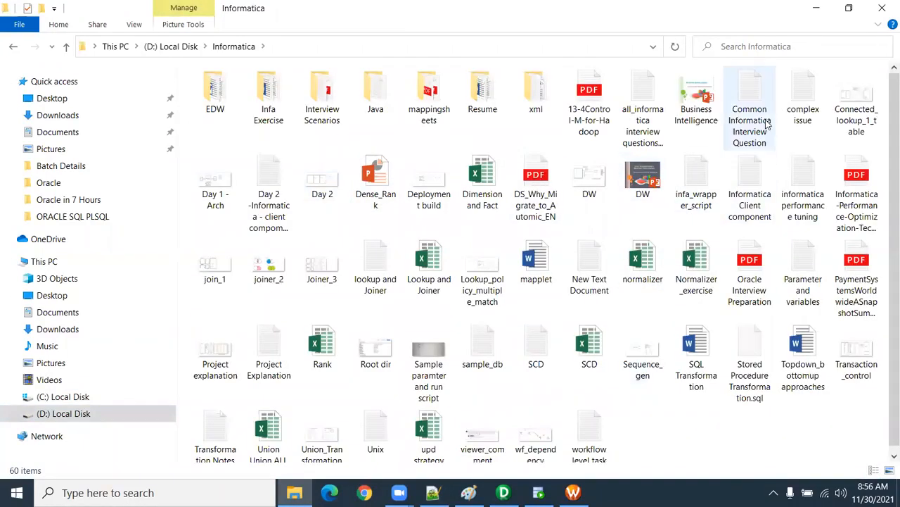
{"action": "double_click", "coordinate": [768, 123]}
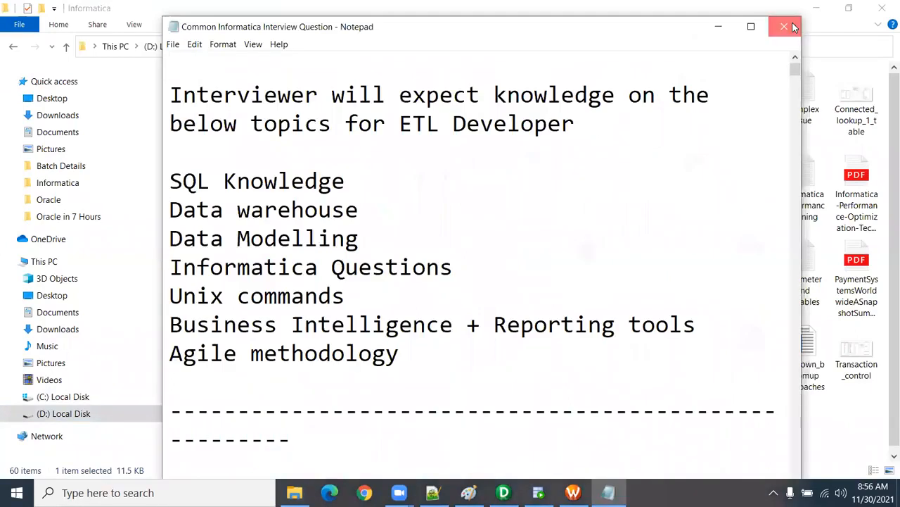
{"action": "left_click", "coordinate": [785, 24]}
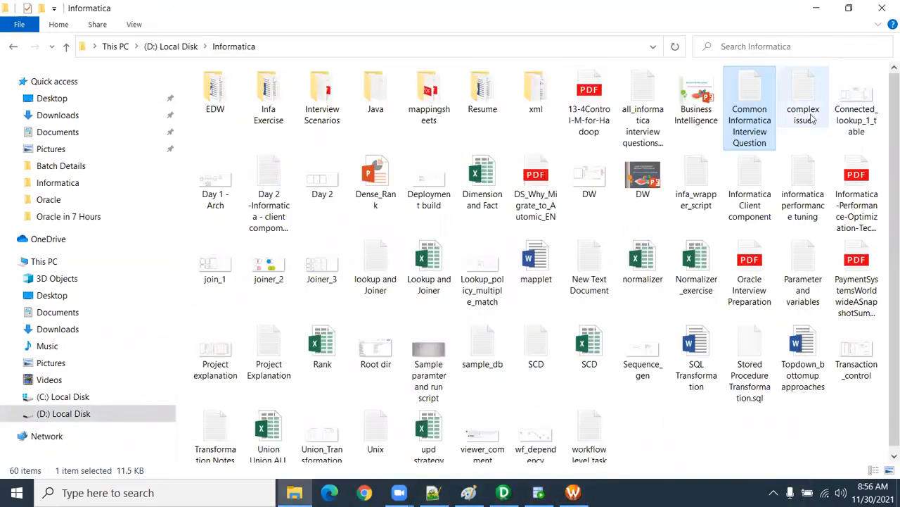
Step: Open the Day 2 Informatica client component notes, read the steps to create a workflow, and close the file
{"action": "double_click", "coordinate": [274, 197]}
{"action": "left_click", "coordinate": [752, 24]}
{"action": "scroll", "coordinate": [885, 224], "scroll_direction": "down", "scroll_amount": 8}
{"action": "left_click_drag", "start_coordinate": [892, 182], "coordinate": [888, 321]}
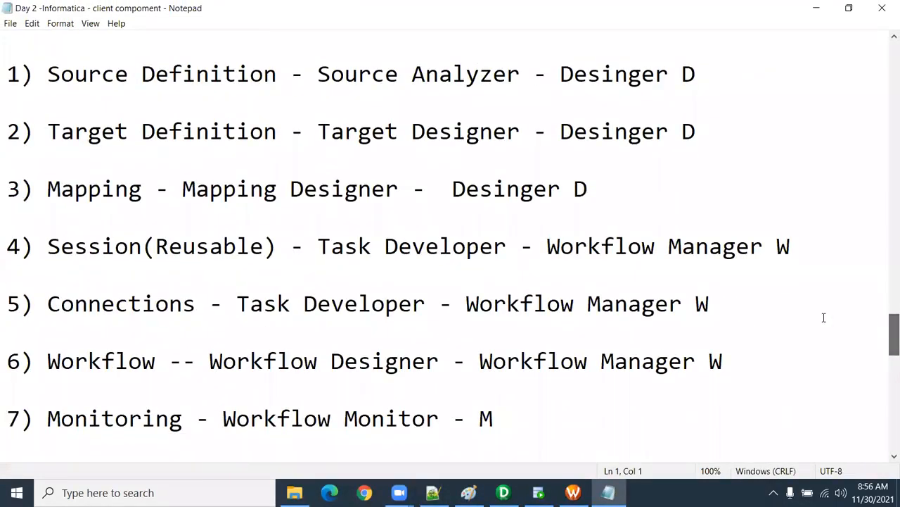
{"action": "scroll", "coordinate": [576, 306], "scroll_direction": "up", "scroll_amount": 1}
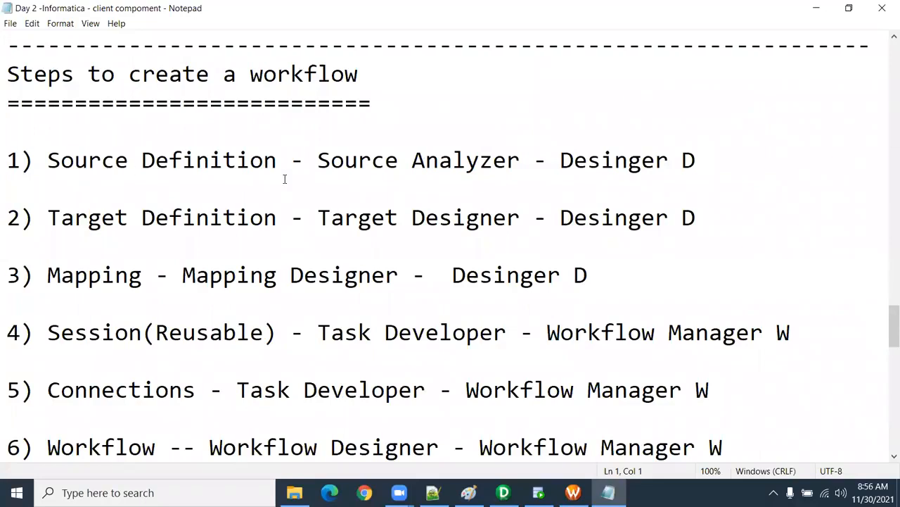
{"action": "left_click", "coordinate": [882, 8]}
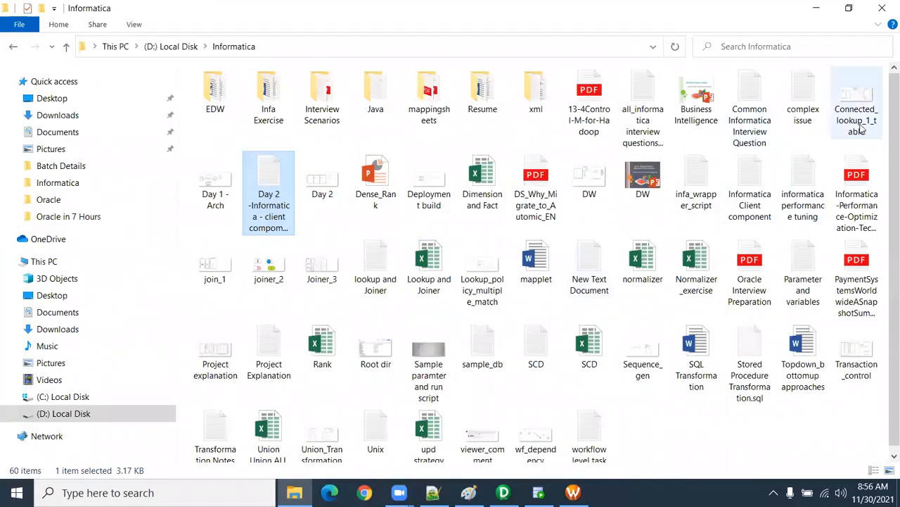
Step: Open the Informatica Client component notes, find the workflow creation steps, and highlight the Source Definition step
{"action": "double_click", "coordinate": [760, 186]}
{"action": "left_click", "coordinate": [786, 26]}
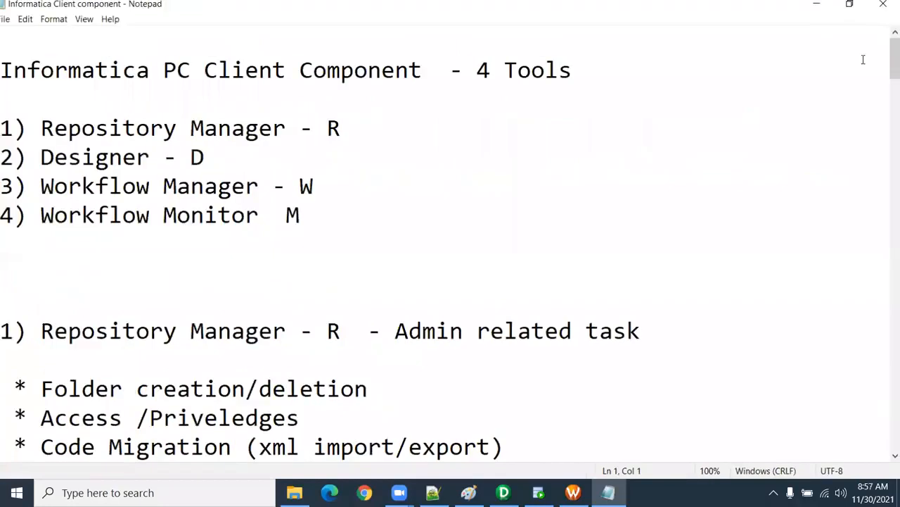
{"action": "left_click_drag", "start_coordinate": [885, 61], "coordinate": [886, 339]}
{"action": "left_click_drag", "start_coordinate": [50, 74], "coordinate": [623, 91]}
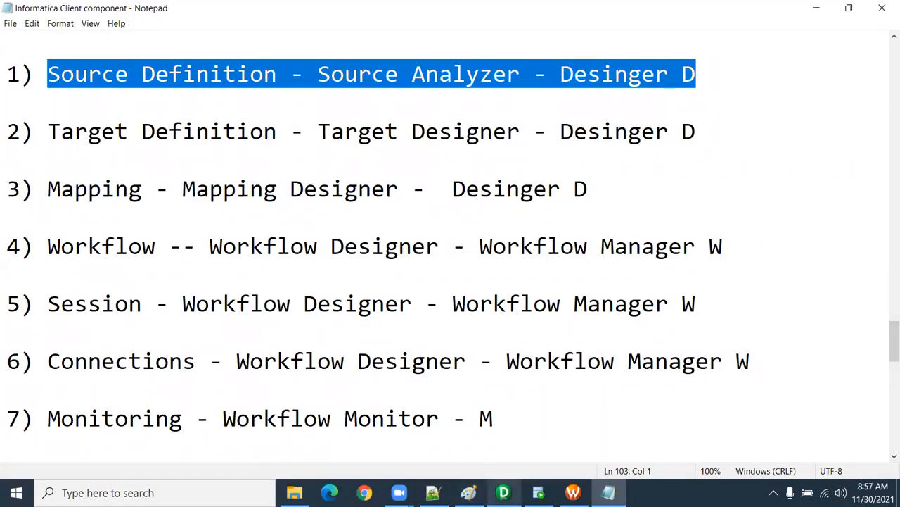
Step: Switch to PowerCenter Designer, start importing a source from a flat file, and browse to the SrcFiles folder in infa_shared
{"action": "key", "text": "alt+Tab"}
{"action": "left_click", "coordinate": [249, 24]}
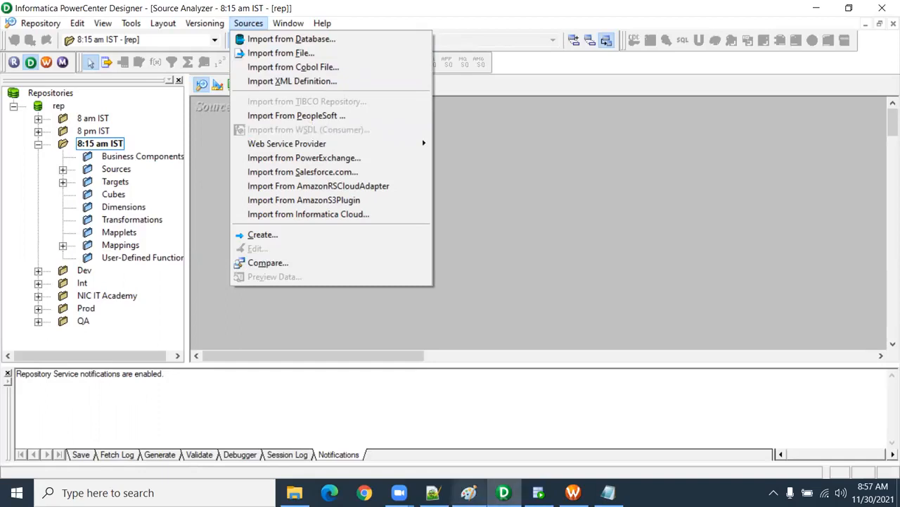
{"action": "left_click", "coordinate": [298, 56]}
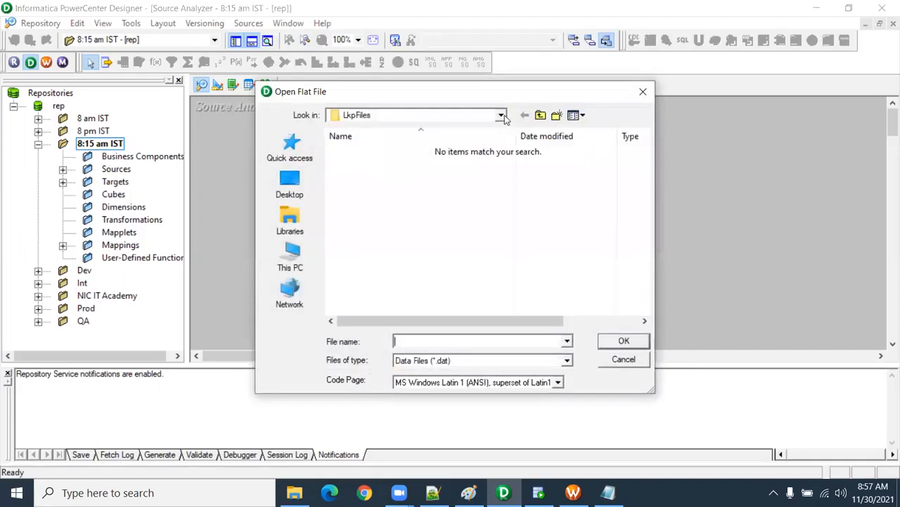
{"action": "left_click", "coordinate": [540, 115]}
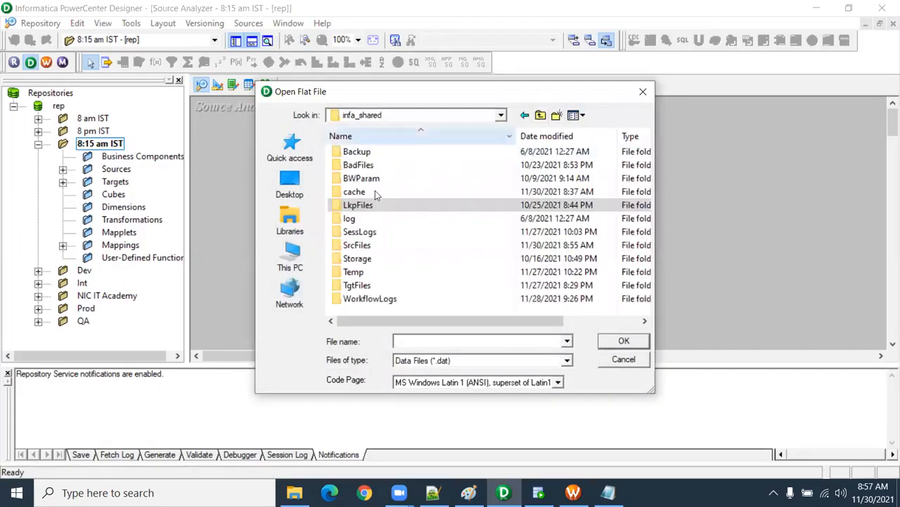
{"action": "double_click", "coordinate": [373, 243]}
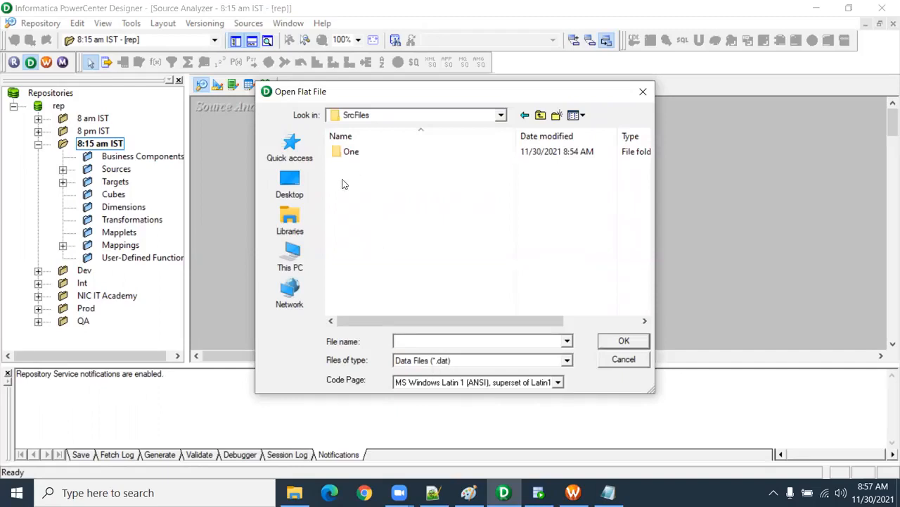
Step: Show all file types in SrcFiles and open S_FF_Employees in the Flat File Import Wizard
{"action": "left_click", "coordinate": [567, 360]}
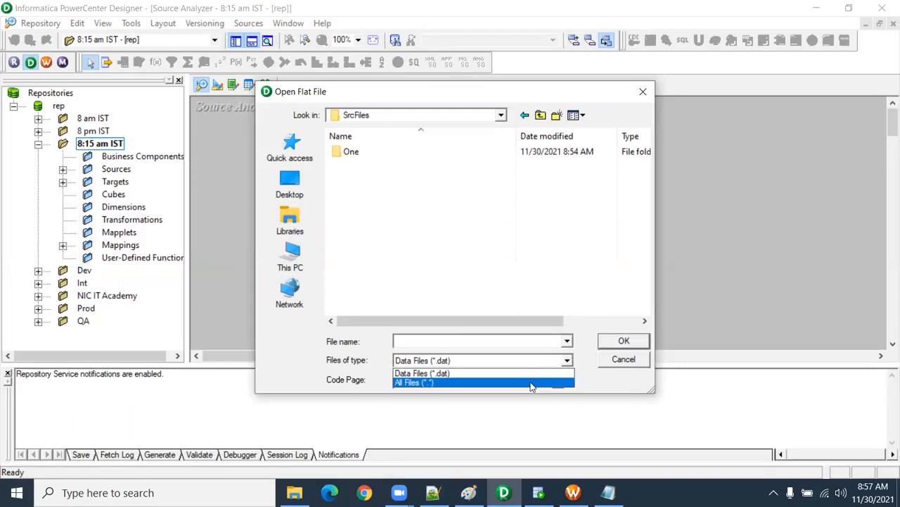
{"action": "left_click", "coordinate": [533, 386]}
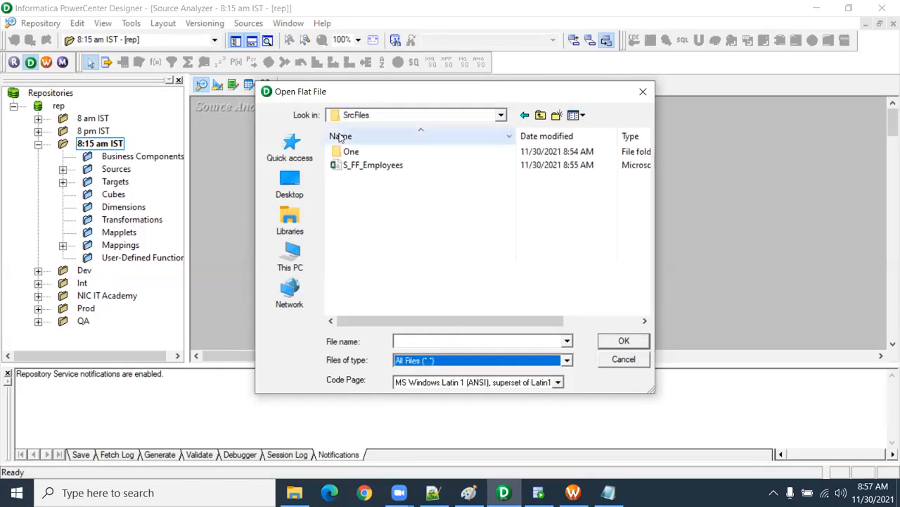
{"action": "left_click", "coordinate": [380, 169]}
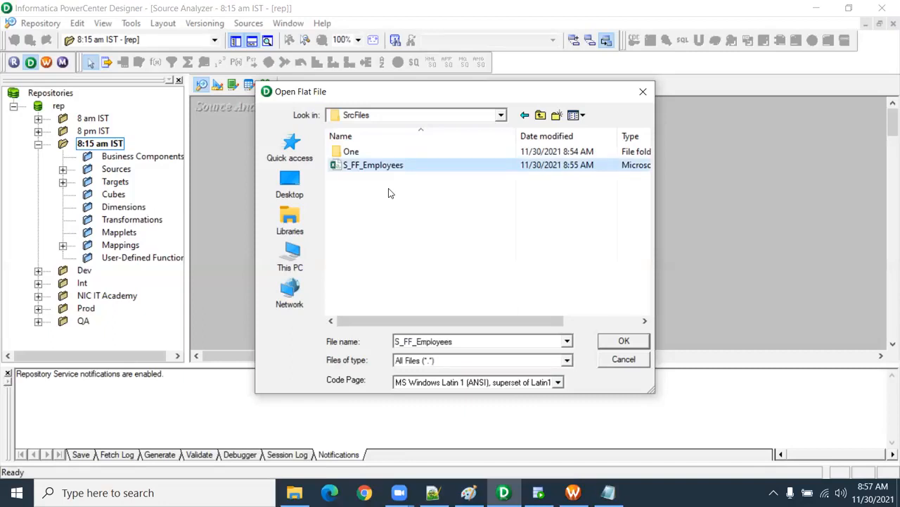
{"action": "left_click", "coordinate": [639, 343]}
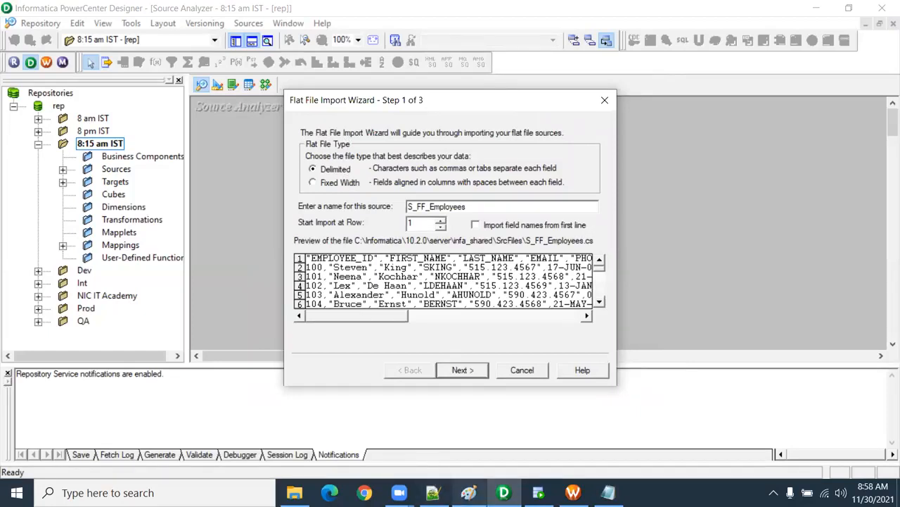
{"action": "mouse_move", "coordinate": [433, 492]}
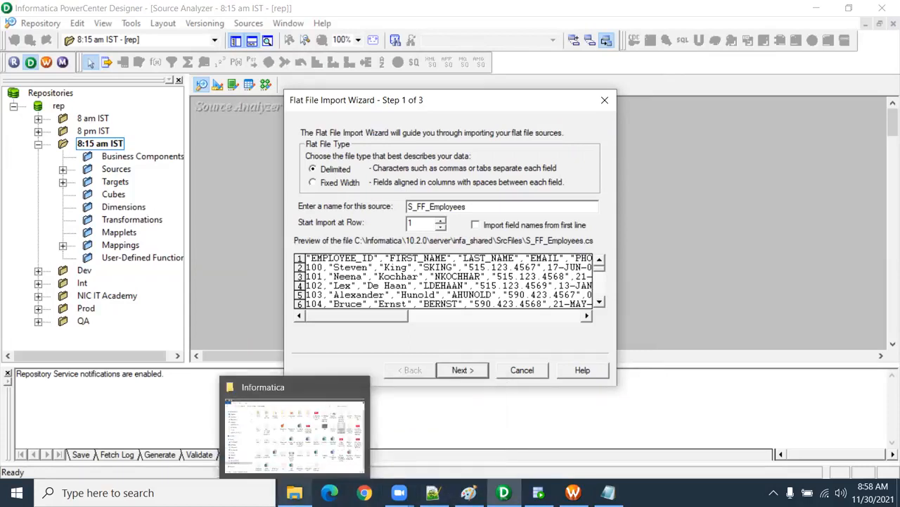
{"action": "left_click", "coordinate": [294, 432]}
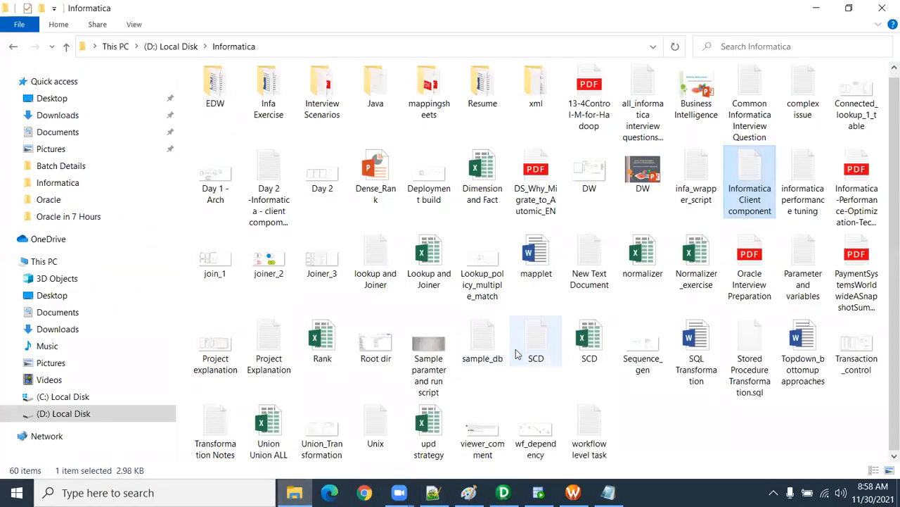
{"action": "left_click", "coordinate": [466, 428]}
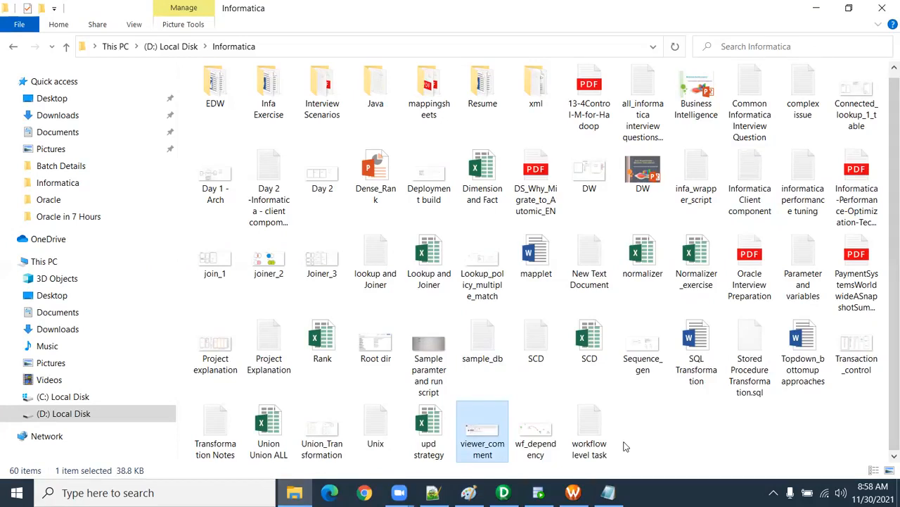
{"action": "left_click", "coordinate": [590, 262]}
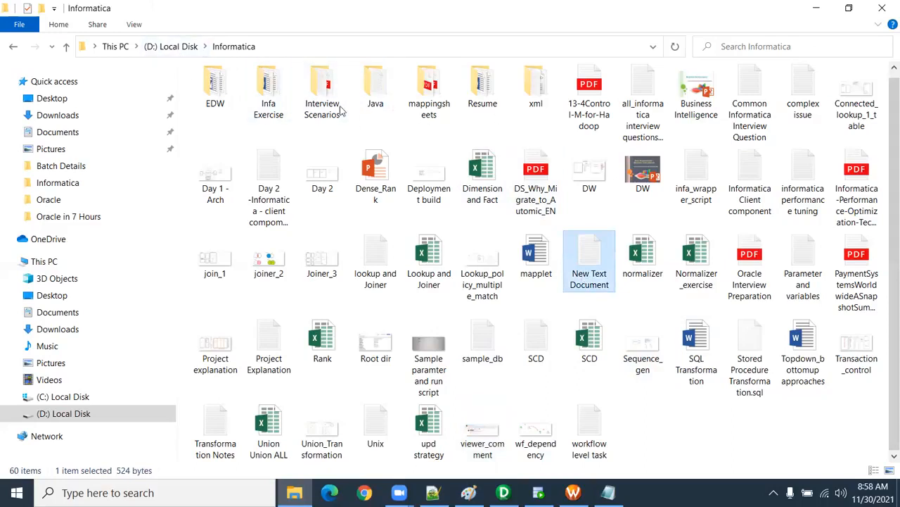
{"action": "left_click", "coordinate": [187, 48]}
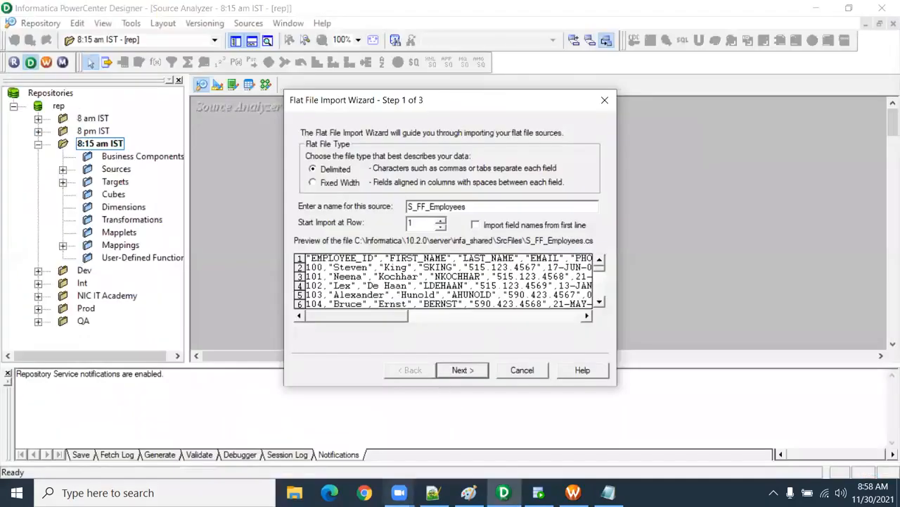
Step: Switch to Notepad, start a new blank file, and enter the text Employee_id
{"action": "left_click", "coordinate": [609, 492]}
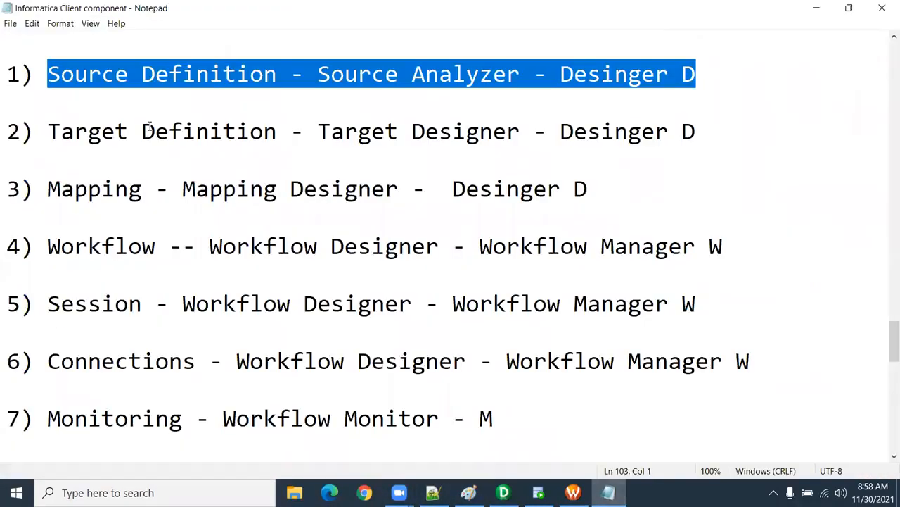
{"action": "left_click", "coordinate": [10, 23]}
{"action": "left_click", "coordinate": [33, 40]}
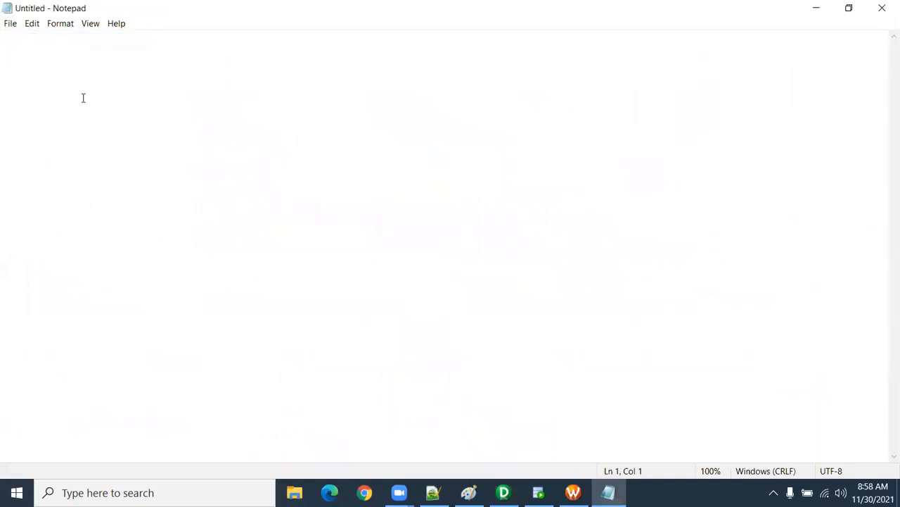
{"action": "type", "text": "A"}
{"action": "key", "text": "BackSpace"}
{"action": "type", "text": "Employee_id"}
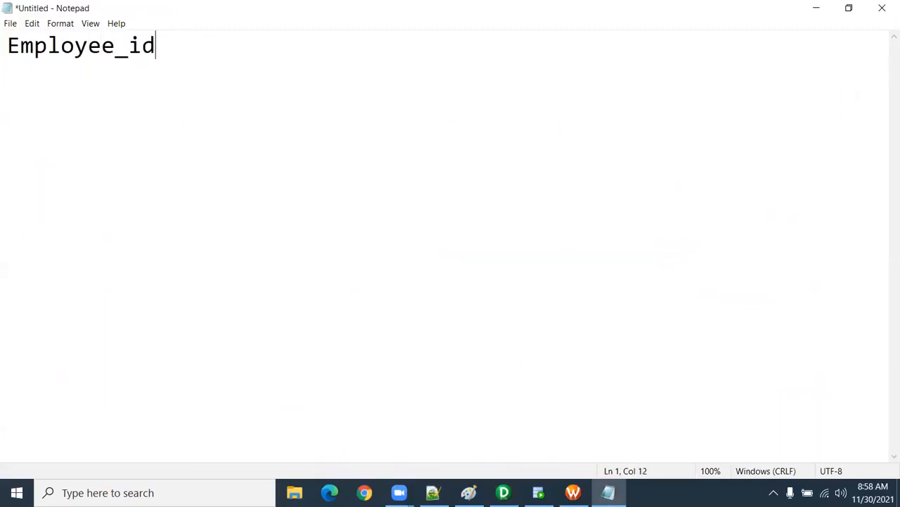
Step: Replace the text with a sample fixed-width record holding an employee ID, first name, last name and phone number, padded with spaces
{"action": "left_click_drag", "start_coordinate": [7, 47], "coordinate": [28, 49]}
{"action": "left_click_drag", "start_coordinate": [164, 47], "coordinate": [6, 48]}
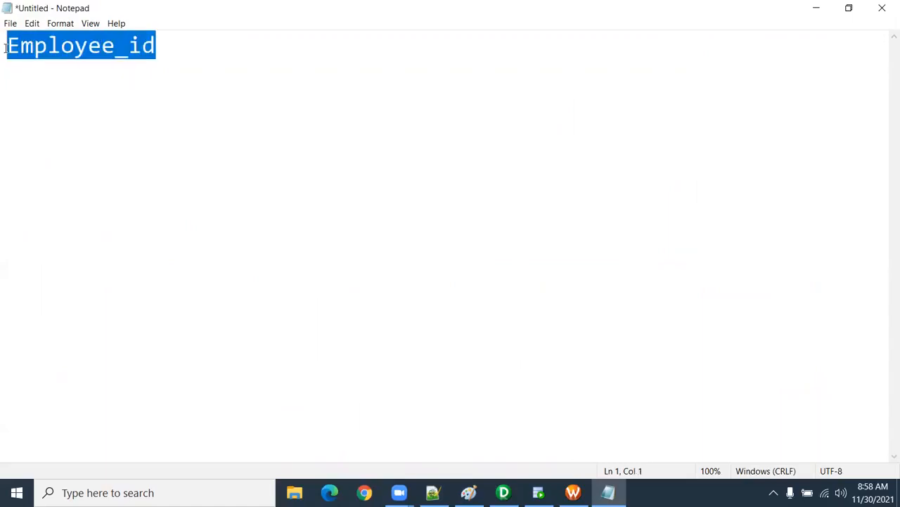
{"action": "type", "text": "100"}
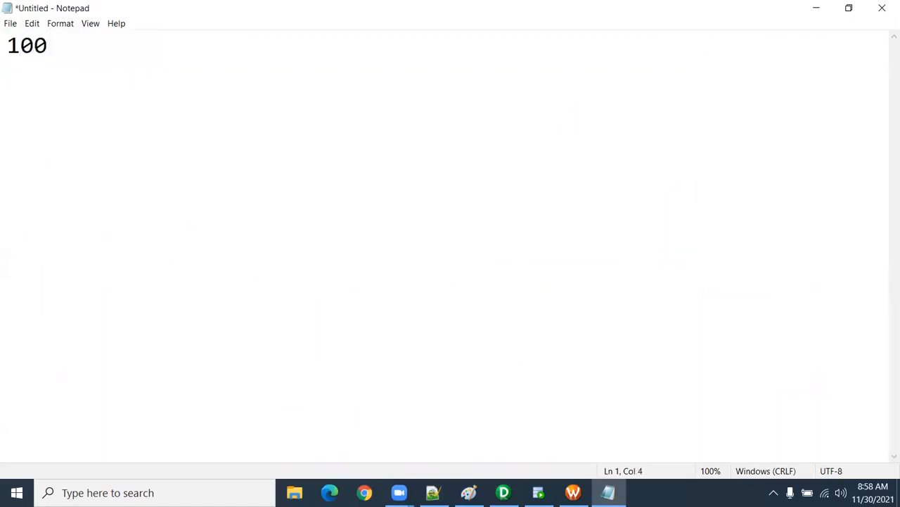
{"action": "type", "text": ","}
{"action": "key", "text": "BackSpace"}
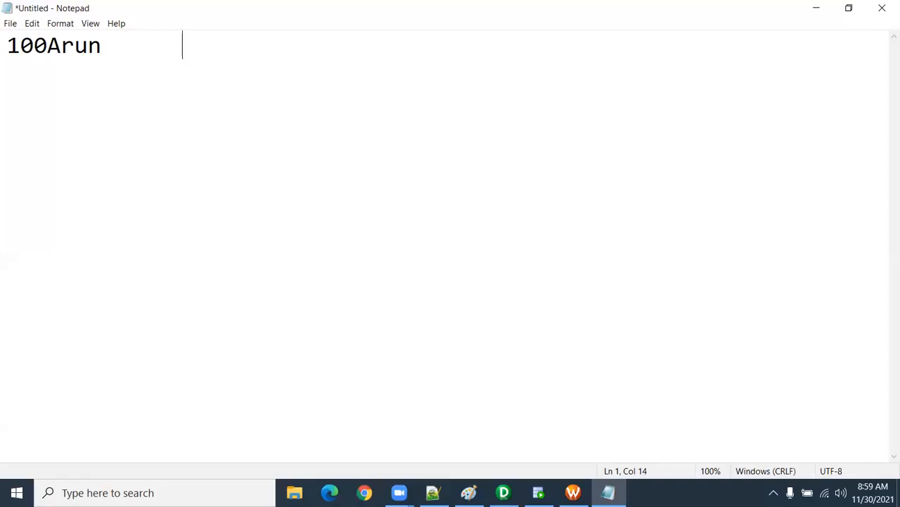
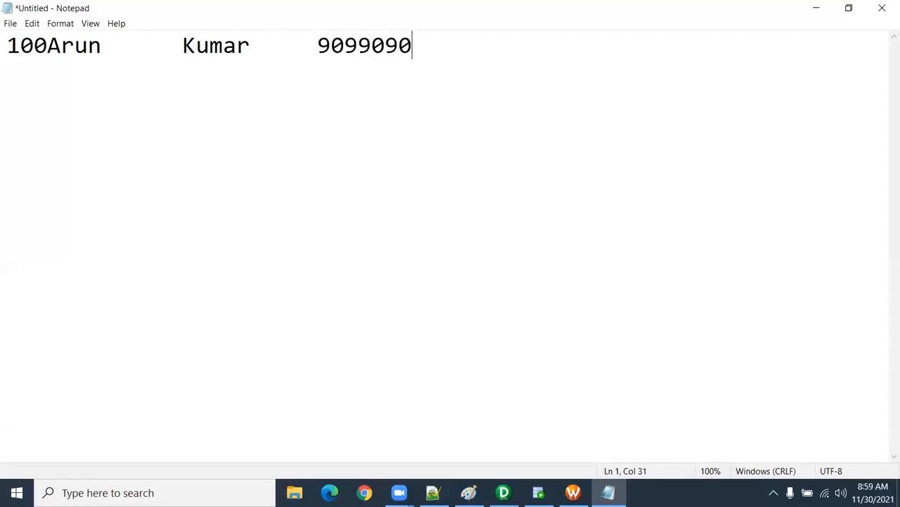
Step: Add a second fixed-width record with an employee ID, first name, last name and phone number aligned under the first record's fields
{"action": "key", "text": "Return"}
{"action": "type", "text": "123"}
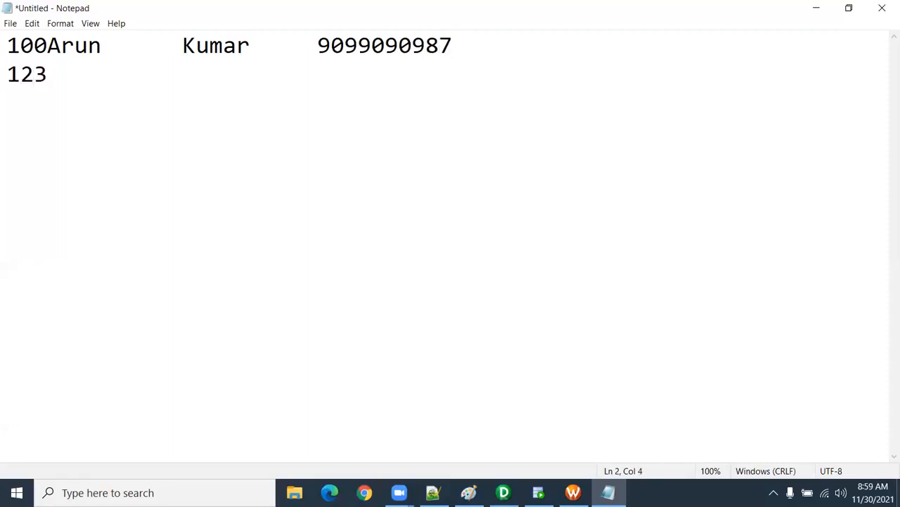
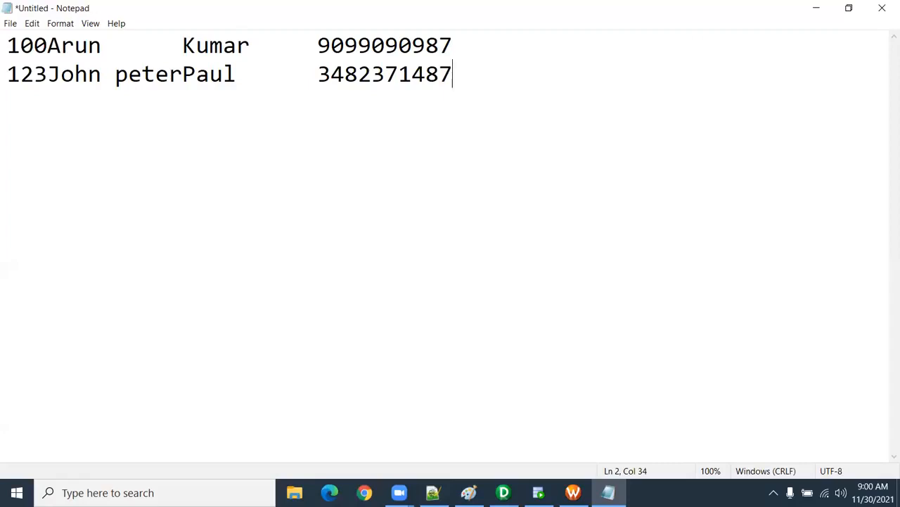
Step: Highlight the fields of the first fixed-width record and close the untitled file without saving
{"action": "left_click_drag", "start_coordinate": [48, 47], "coordinate": [457, 48]}
{"action": "left_click", "coordinate": [181, 49]}
{"action": "left_click", "coordinate": [459, 40]}
{"action": "key", "text": "Right"}
{"action": "left_click", "coordinate": [882, 8]}
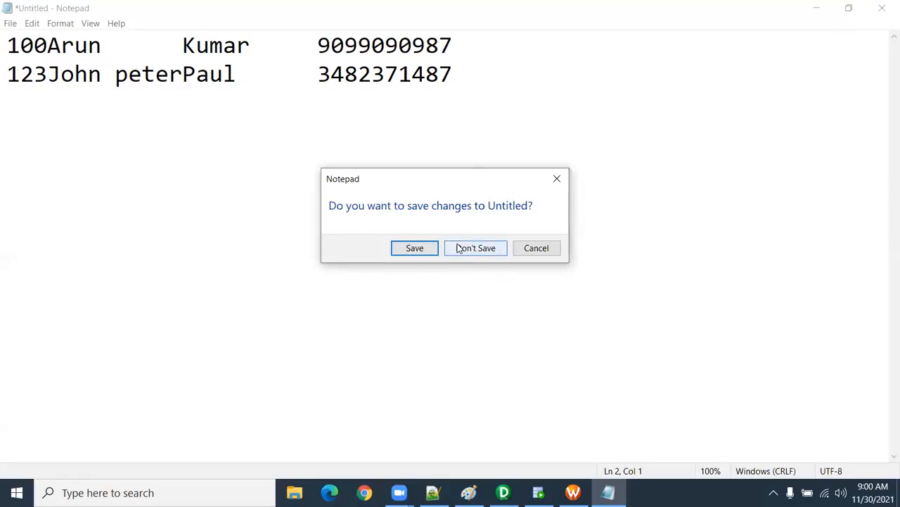
{"action": "left_click", "coordinate": [459, 248]}
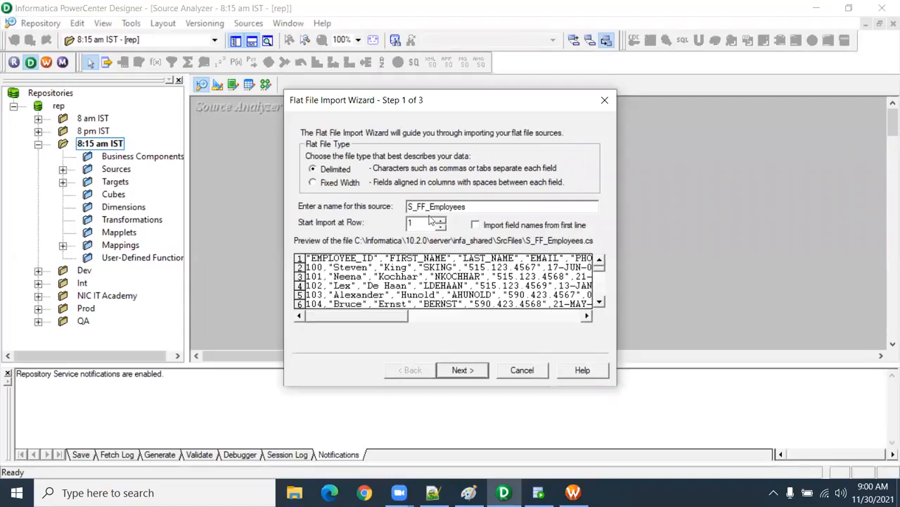
Step: Import the field names from the first line of S_FF_Employees and continue to the delimiter settings
{"action": "left_click", "coordinate": [475, 225]}
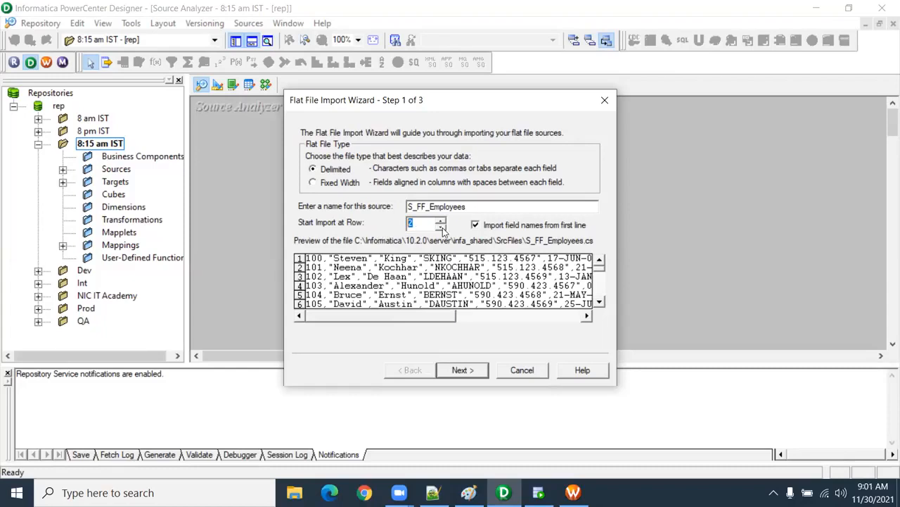
{"action": "left_click", "coordinate": [459, 369]}
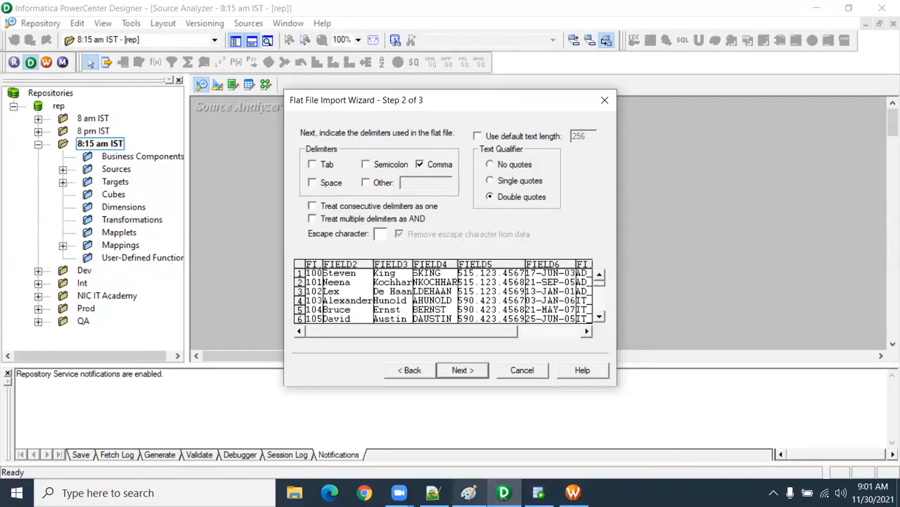
{"action": "mouse_move", "coordinate": [433, 492]}
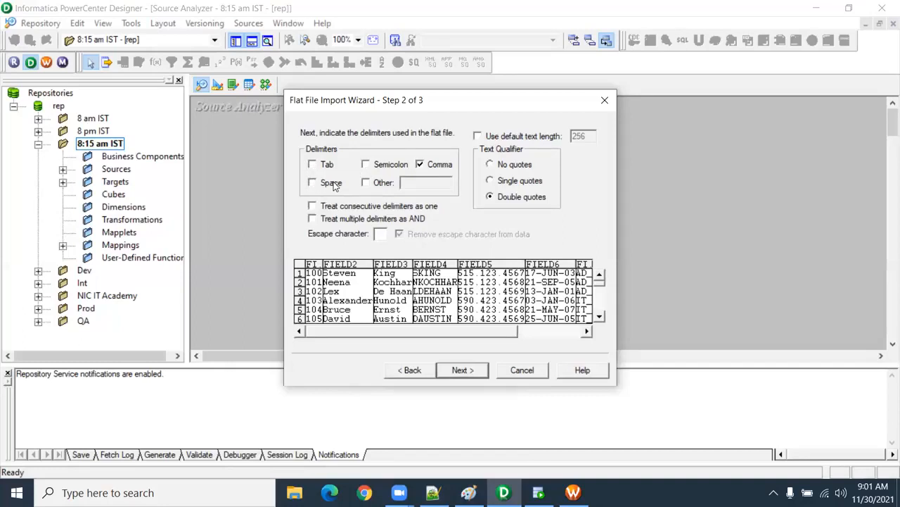
Step: Try the custom delimiter ~### in addition to the comma and disable it again
{"action": "left_click", "coordinate": [366, 183]}
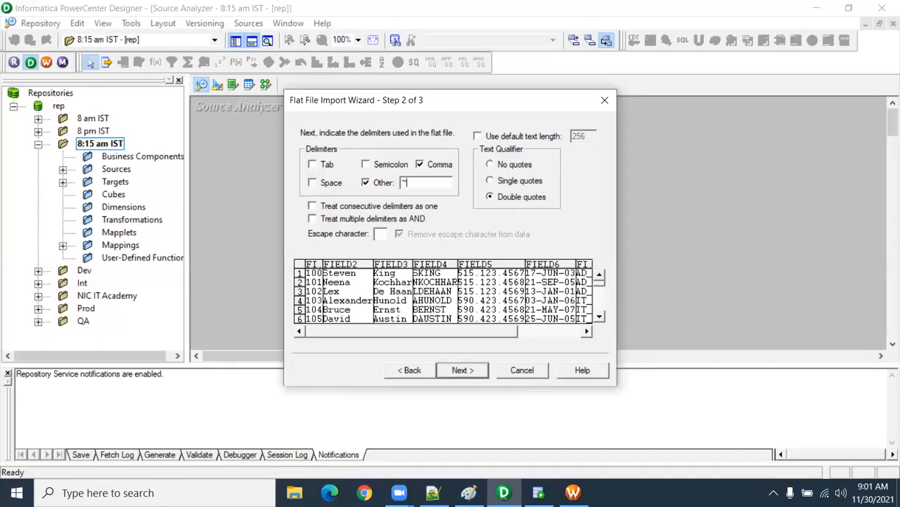
{"action": "type", "text": "~###"}
{"action": "left_click_drag", "start_coordinate": [416, 184], "coordinate": [383, 190]}
{"action": "left_click", "coordinate": [383, 185]}
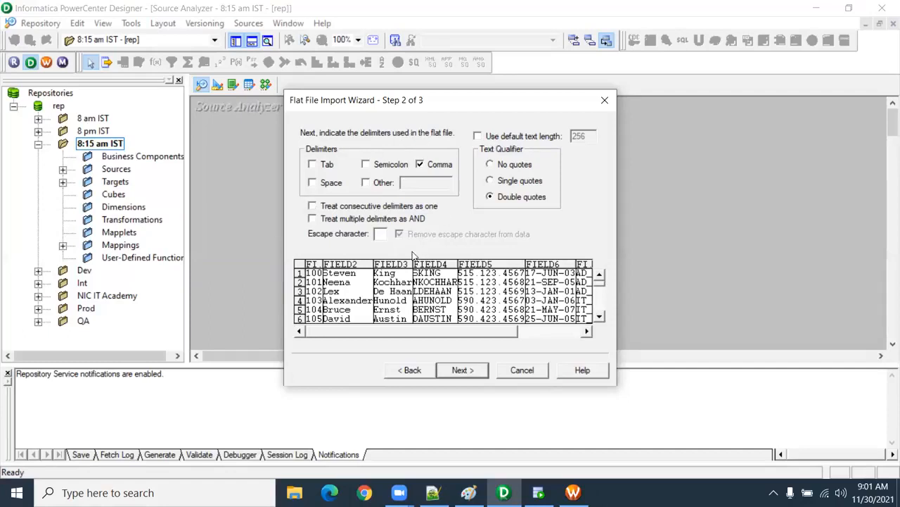
Step: Accept the comma delimiter and review the columns of the source definition, including the EMPLOYEE_ID length
{"action": "left_click", "coordinate": [466, 370]}
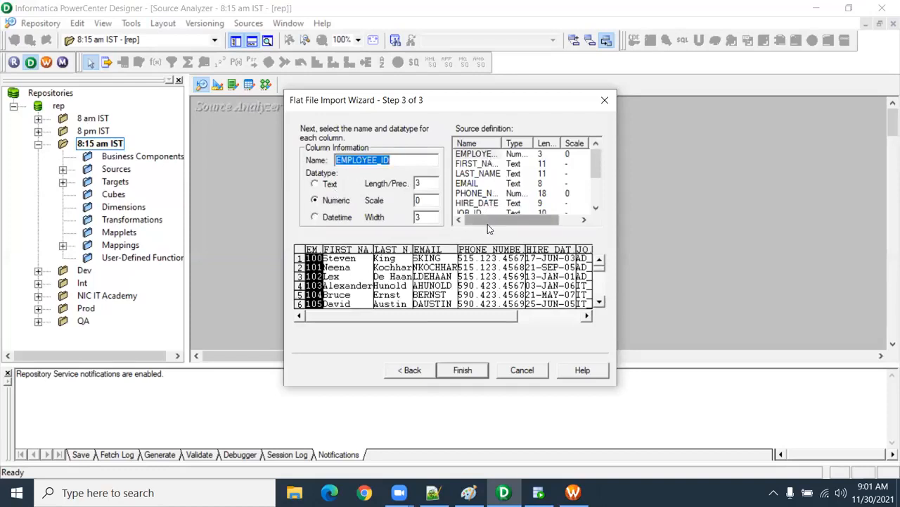
{"action": "scroll", "coordinate": [595, 197], "scroll_direction": "down", "scroll_amount": 1}
{"action": "scroll", "coordinate": [587, 156], "scroll_direction": "up", "scroll_amount": 1}
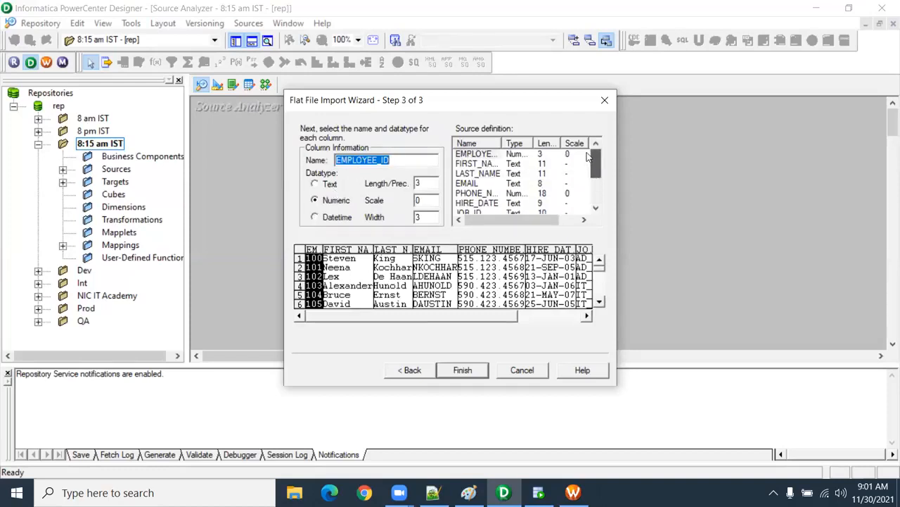
{"action": "left_click_drag", "start_coordinate": [587, 153], "coordinate": [598, 211]}
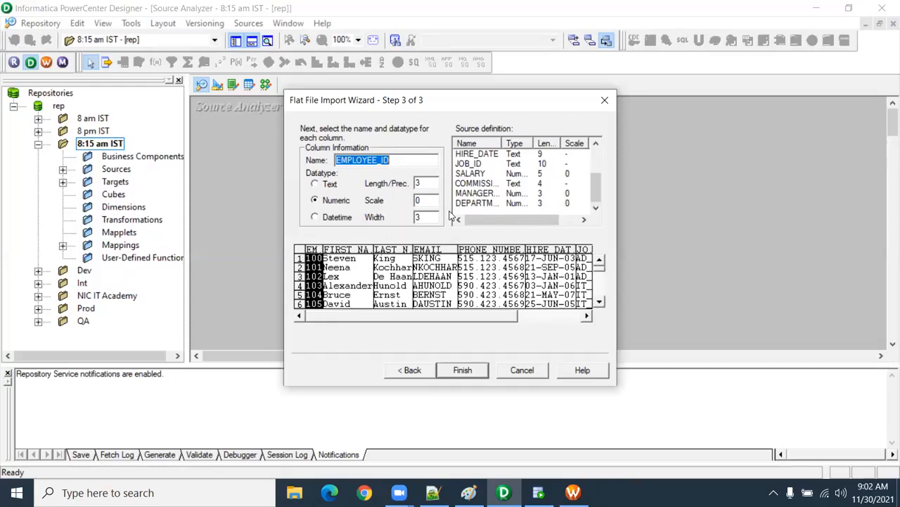
{"action": "left_click_drag", "start_coordinate": [601, 189], "coordinate": [598, 161]}
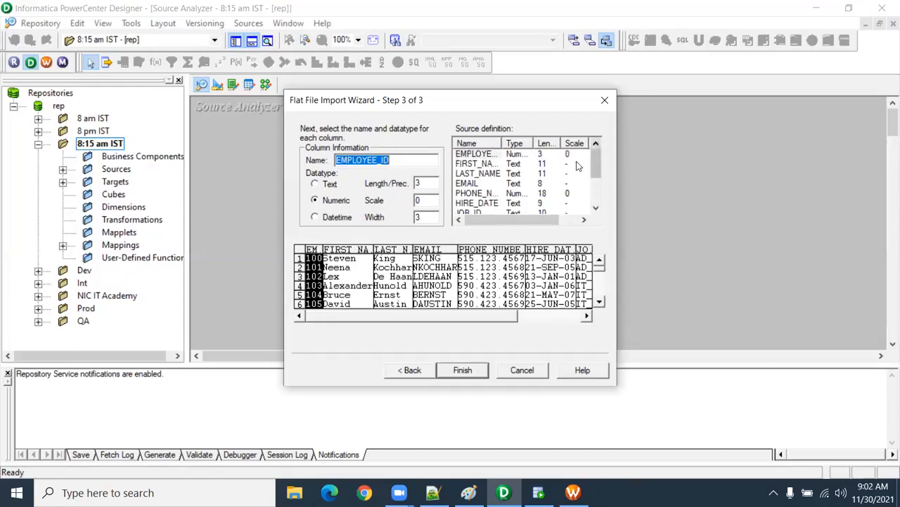
{"action": "left_click", "coordinate": [497, 161]}
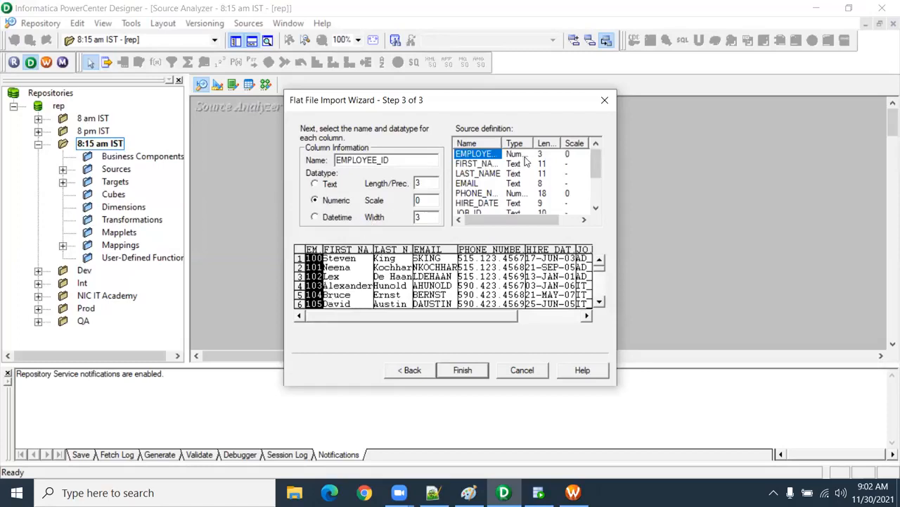
{"action": "left_click_drag", "start_coordinate": [422, 183], "coordinate": [414, 183]}
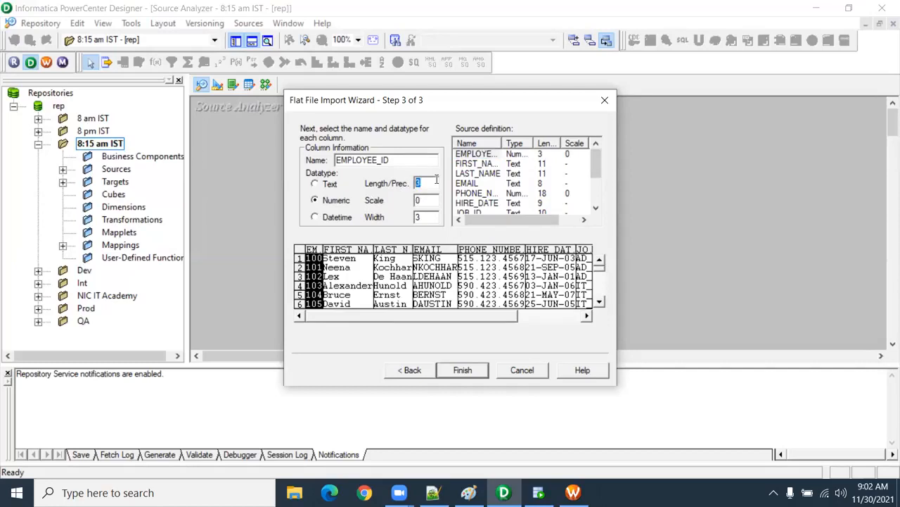
Step: Check the FIRST_NAME, LAST_NAME and EMAIL columns and set the PHONE_NUMBER column's datatype to Text
{"action": "left_click", "coordinate": [362, 278]}
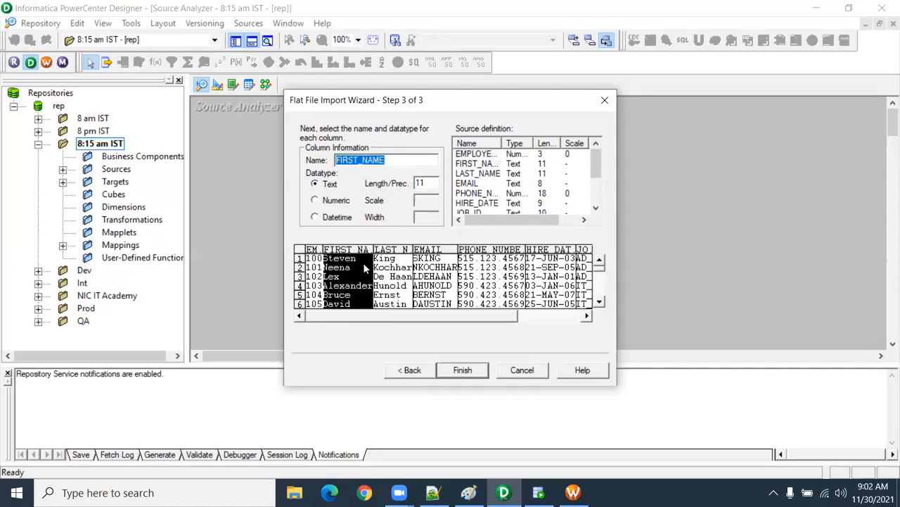
{"action": "left_click", "coordinate": [478, 164]}
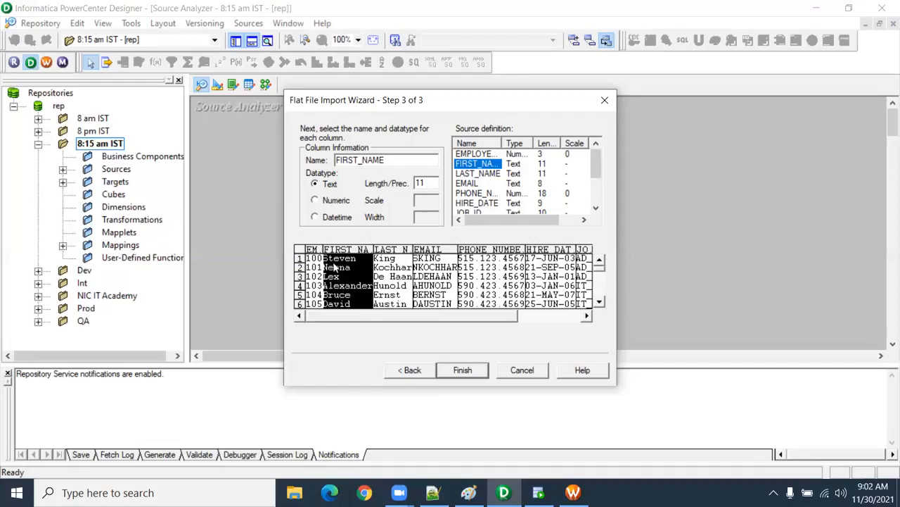
{"action": "left_click", "coordinate": [392, 287]}
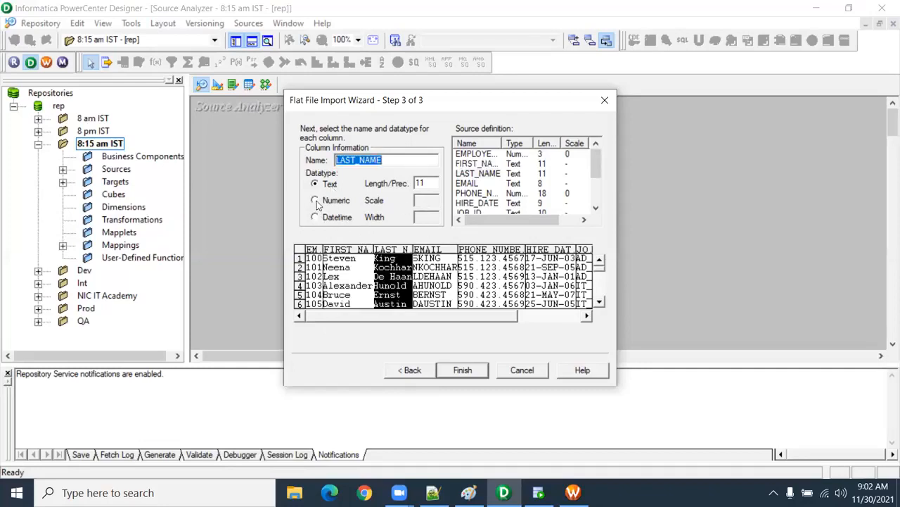
{"action": "left_click", "coordinate": [451, 276]}
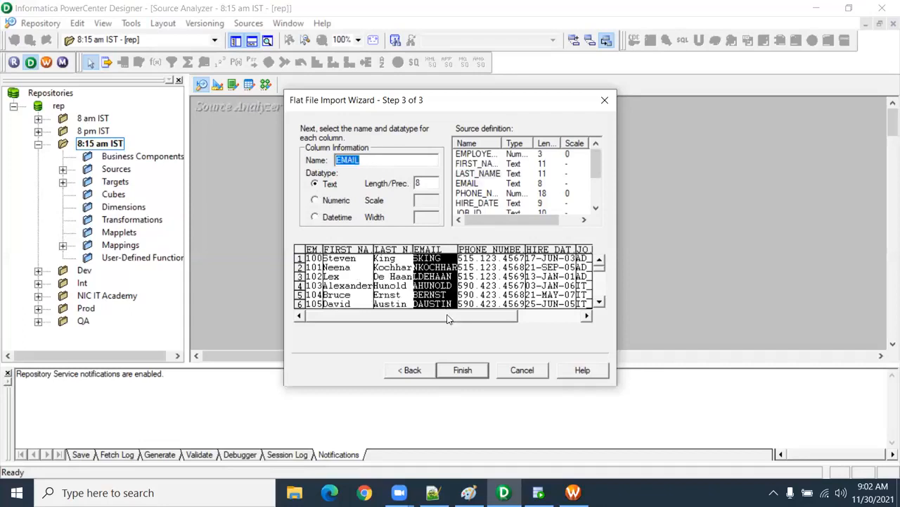
{"action": "left_click", "coordinate": [561, 316]}
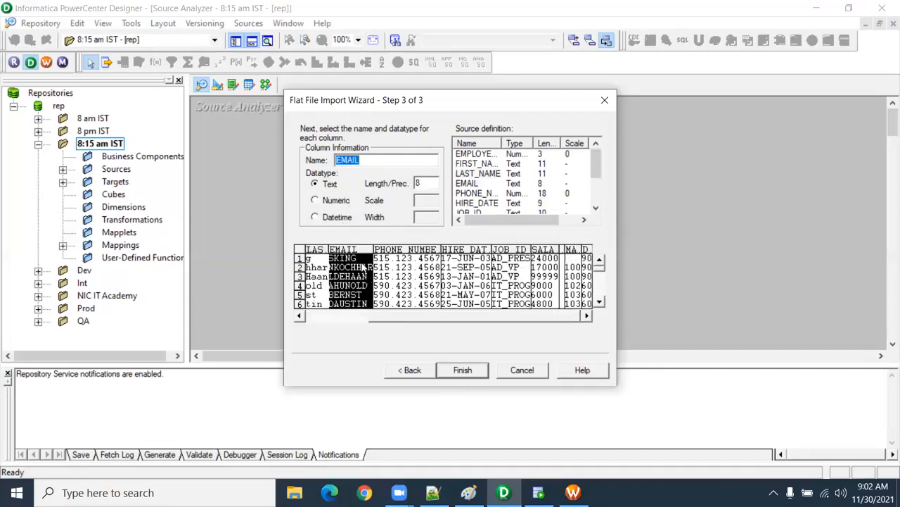
{"action": "left_click", "coordinate": [413, 274]}
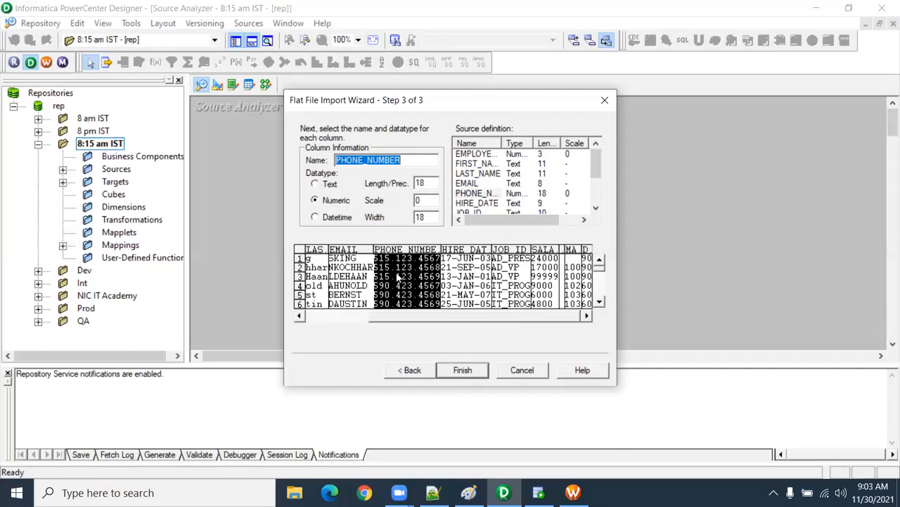
{"action": "left_click", "coordinate": [313, 185]}
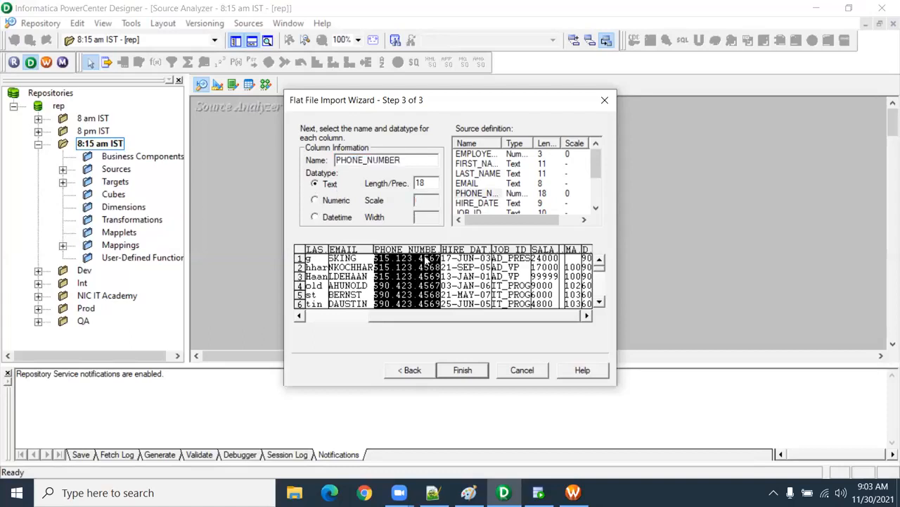
Step: Set the HIRE_DATE column's datatype to Datetime and check the JOB_ID column
{"action": "left_click", "coordinate": [476, 279]}
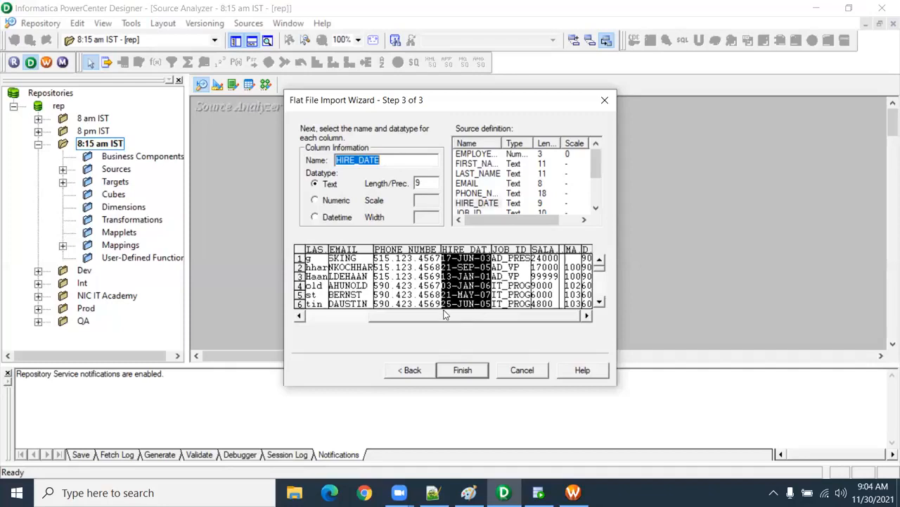
{"action": "left_click", "coordinate": [518, 279]}
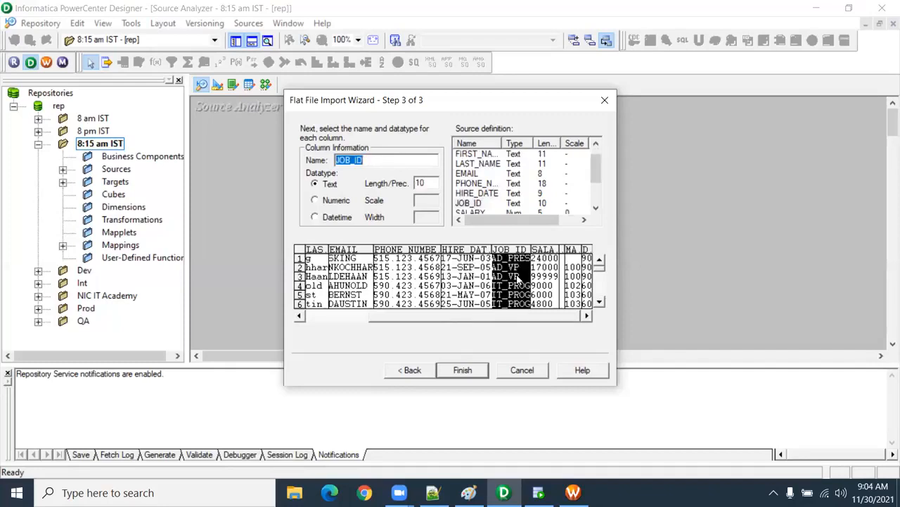
{"action": "left_click", "coordinate": [461, 283]}
{"action": "left_click", "coordinate": [315, 218]}
{"action": "left_click", "coordinate": [517, 289]}
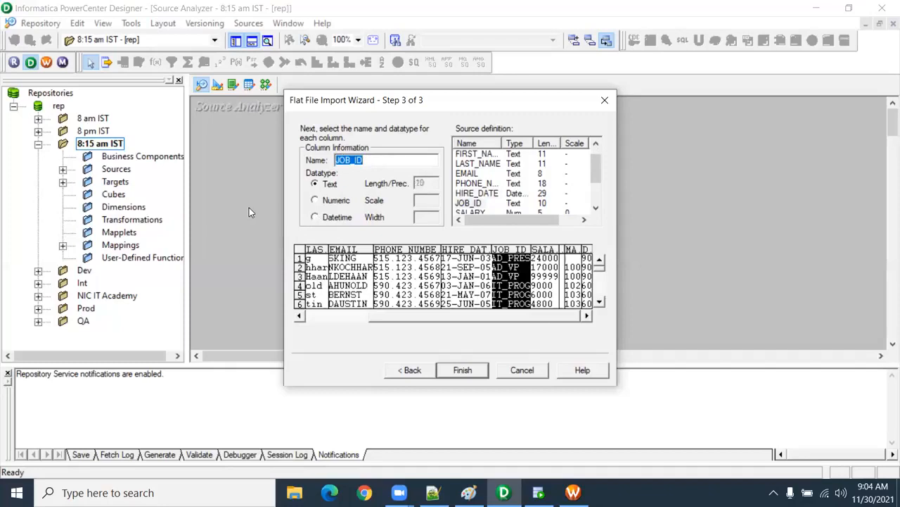
Step: Set the COMMISSION_PCT column's datatype to Numeric and finish the flat-file import
{"action": "left_click", "coordinate": [539, 262]}
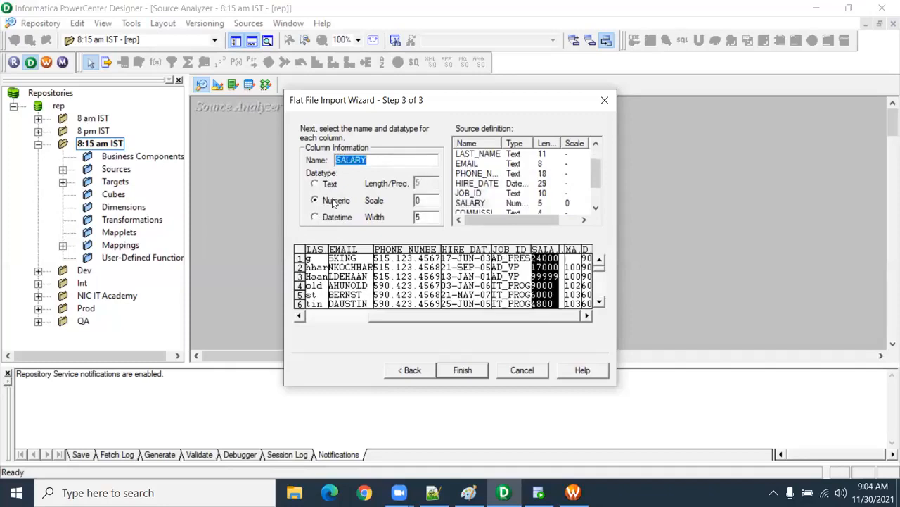
{"action": "left_click", "coordinate": [567, 266]}
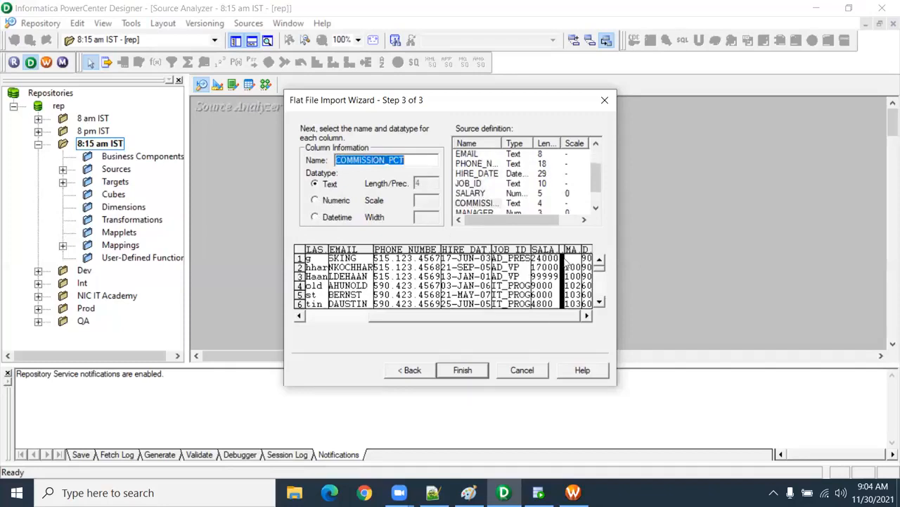
{"action": "left_click", "coordinate": [489, 203]}
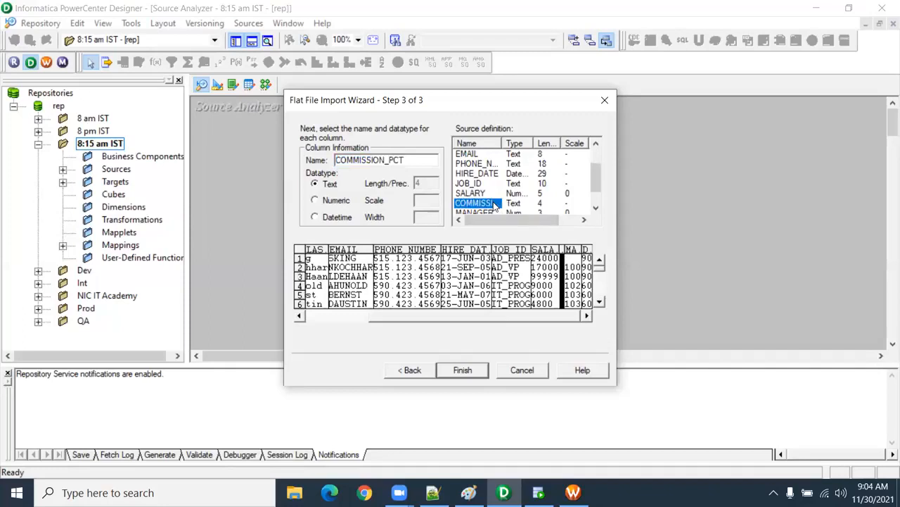
{"action": "left_click", "coordinate": [592, 185]}
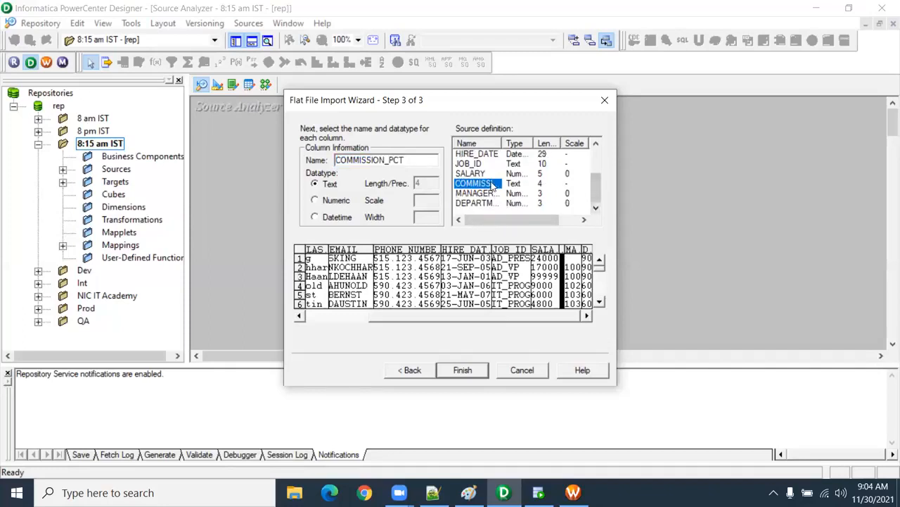
{"action": "left_click", "coordinate": [325, 203]}
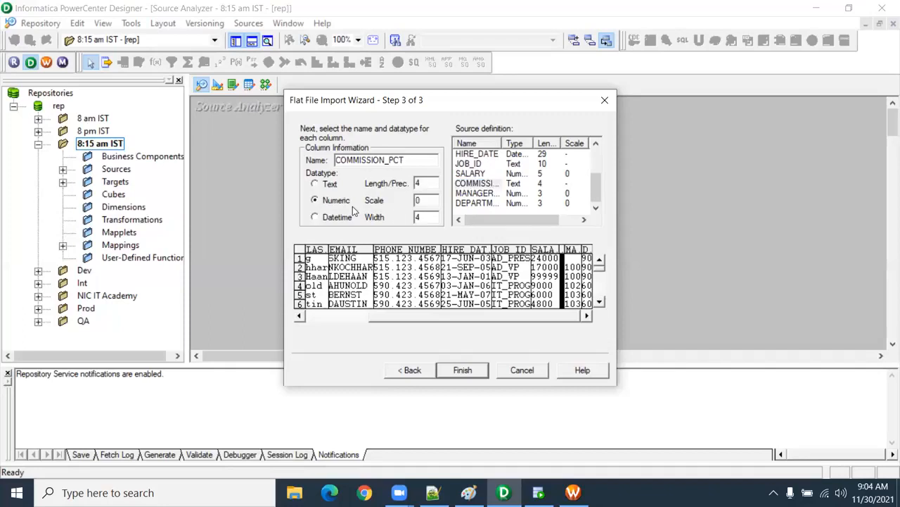
{"action": "left_click", "coordinate": [574, 287]}
{"action": "left_click", "coordinate": [587, 289]}
{"action": "left_click", "coordinate": [577, 288]}
{"action": "left_click", "coordinate": [563, 285]}
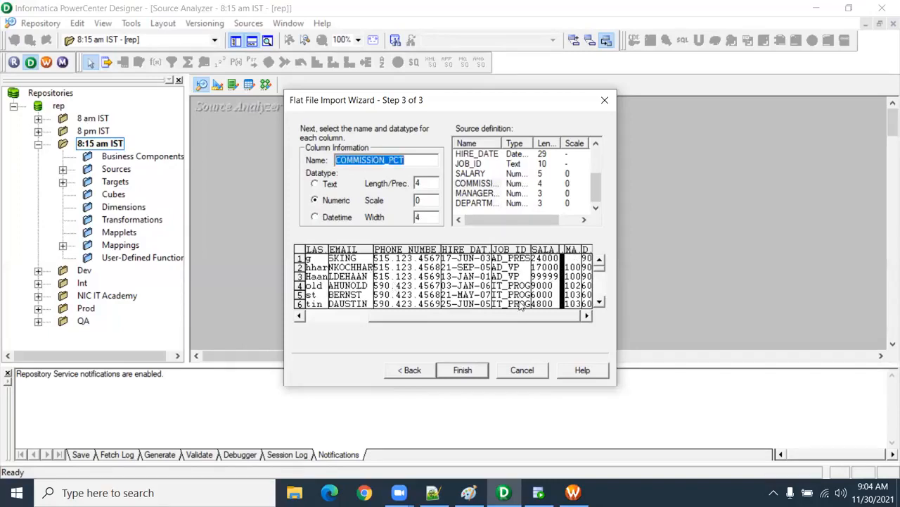
{"action": "left_click", "coordinate": [473, 375]}
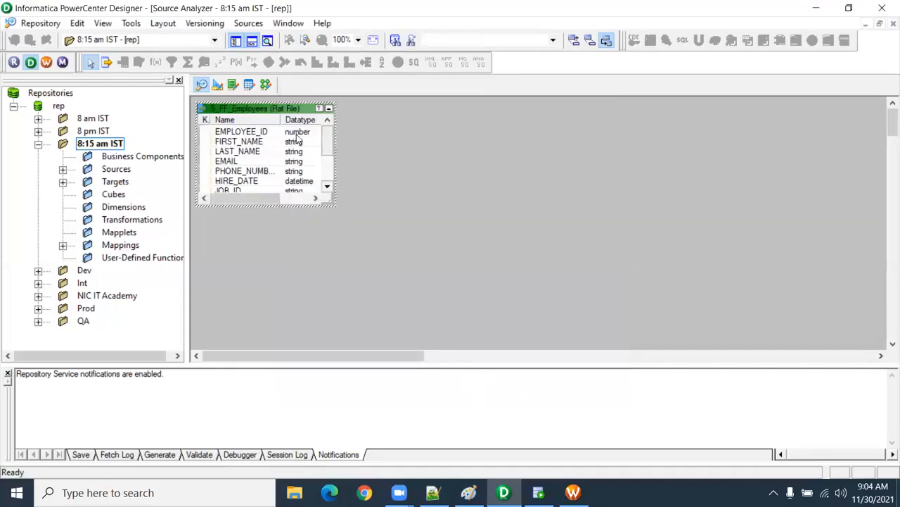
Step: Set the S_FF_Employees source's datetime format to DD-MON-YYYY and enlarge its definition on the canvas to show all columns
{"action": "left_click_drag", "start_coordinate": [291, 115], "coordinate": [367, 161]}
{"action": "double_click", "coordinate": [351, 158]}
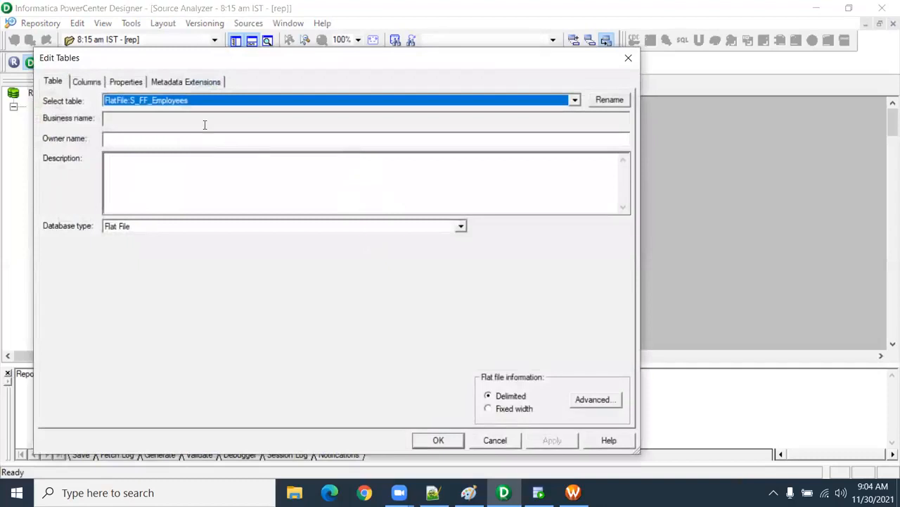
{"action": "left_click", "coordinate": [127, 81]}
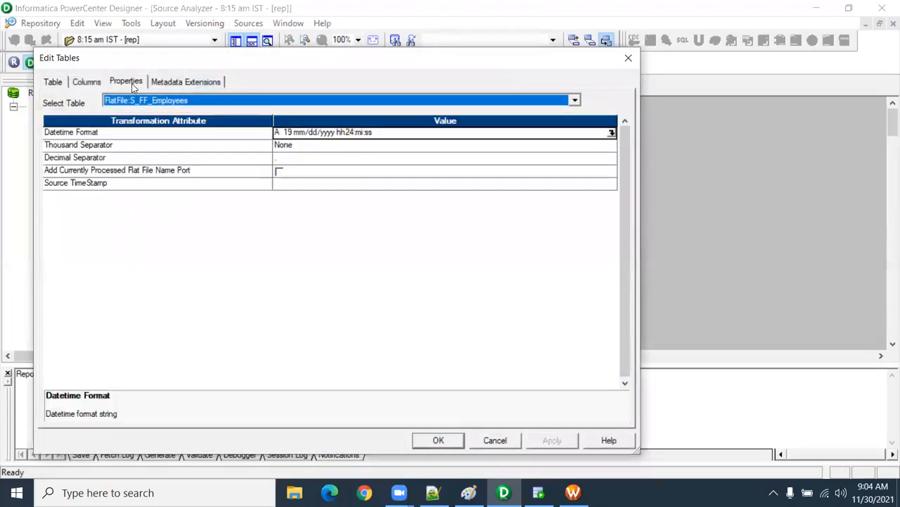
{"action": "left_click", "coordinate": [78, 139]}
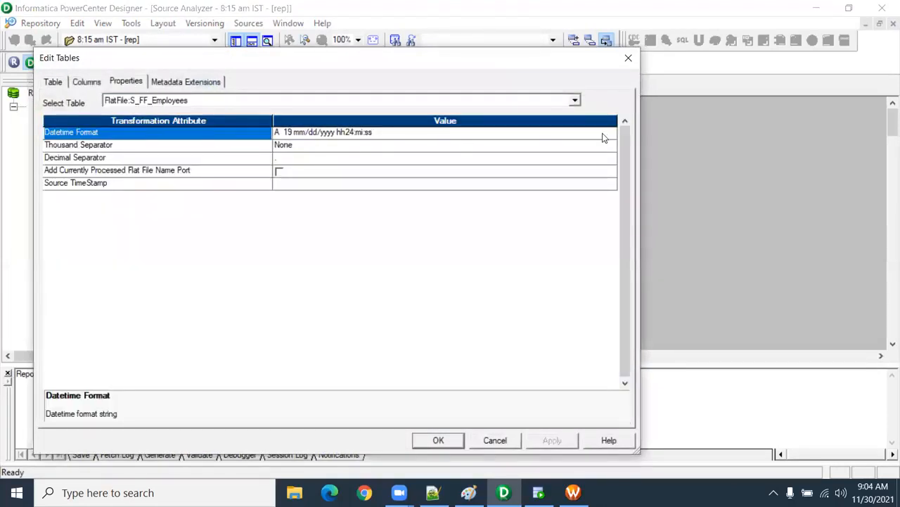
{"action": "left_click", "coordinate": [602, 137]}
{"action": "left_click", "coordinate": [611, 133]}
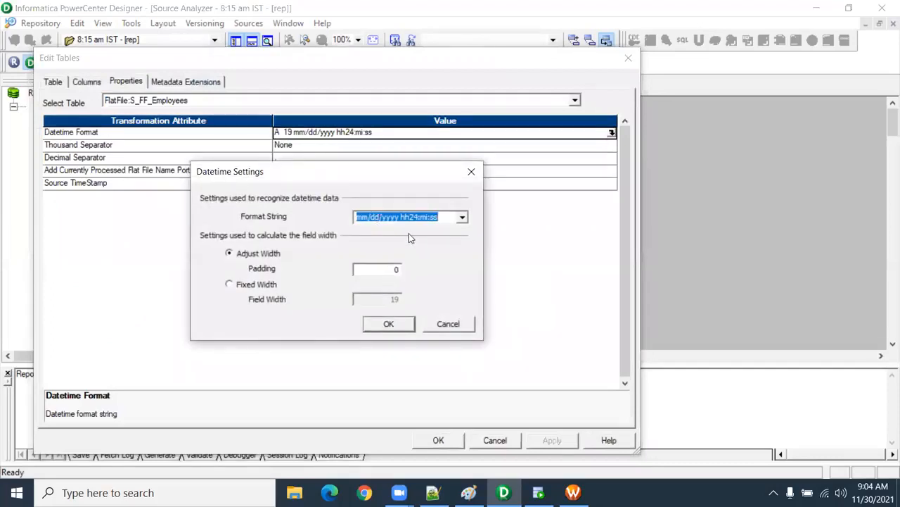
{"action": "type", "text": "DD"}
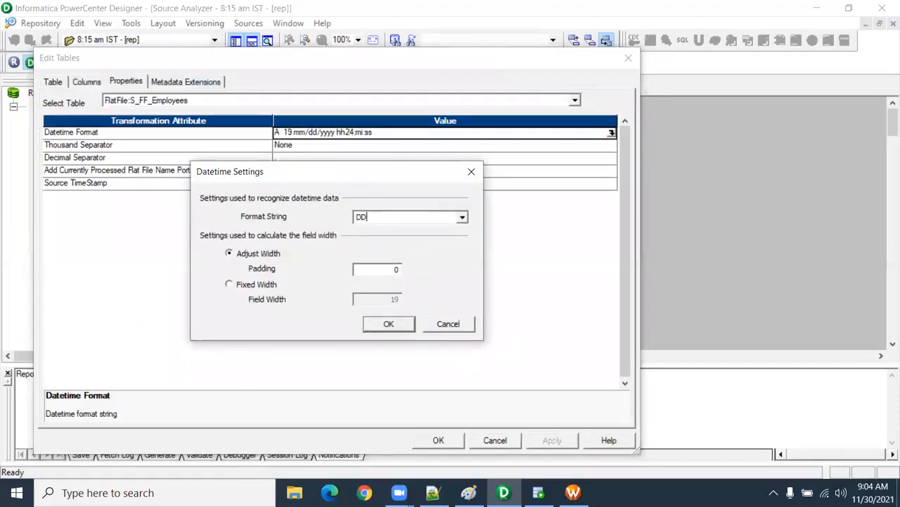
{"action": "type", "text": "-MON"}
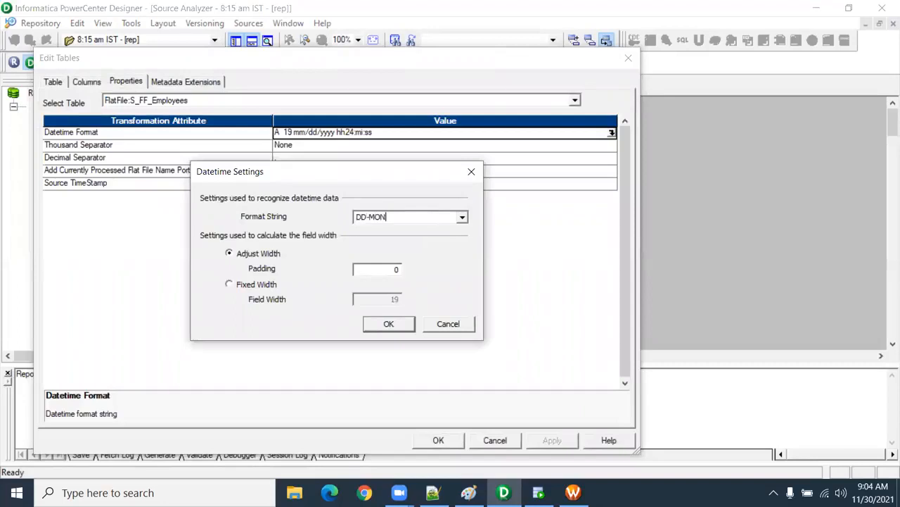
{"action": "type", "text": "-YYYY"}
{"action": "left_click_drag", "start_coordinate": [413, 216], "coordinate": [336, 214]}
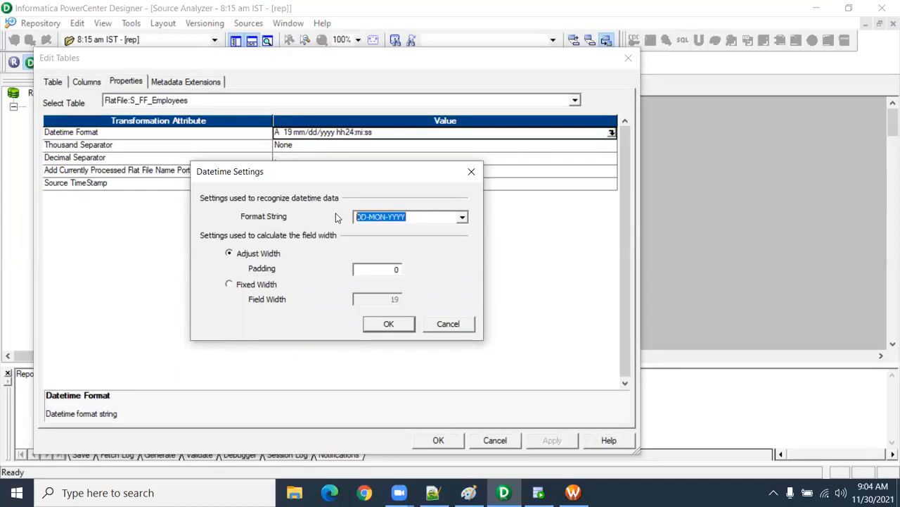
{"action": "left_click", "coordinate": [407, 323]}
{"action": "left_click", "coordinate": [442, 443]}
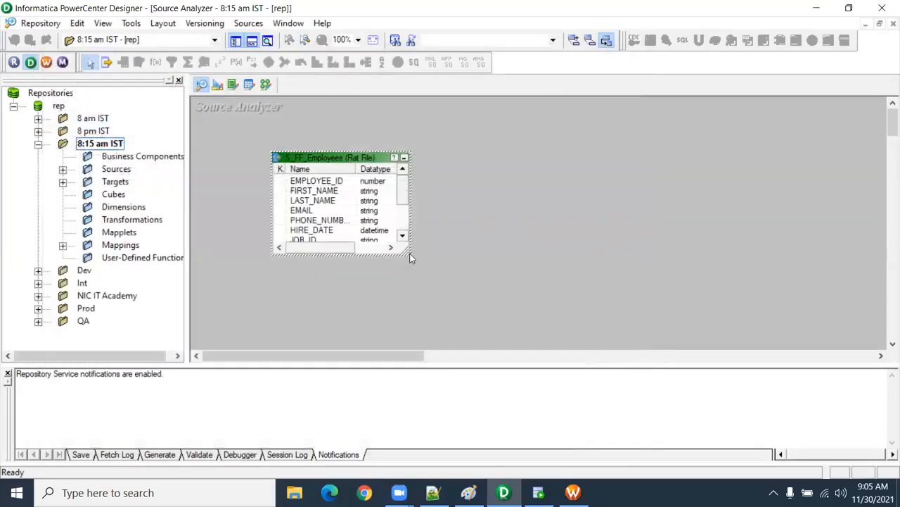
{"action": "left_click_drag", "start_coordinate": [410, 254], "coordinate": [503, 348]}
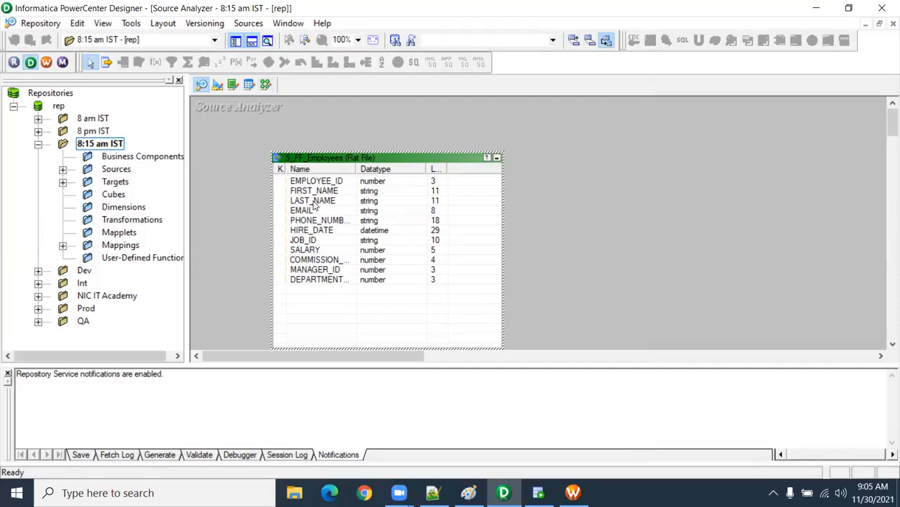
Step: Locate the T_EMPLOYEES target in the 8:15 am IST folder and switch to the load types diagram in Paint
{"action": "left_click", "coordinate": [63, 182]}
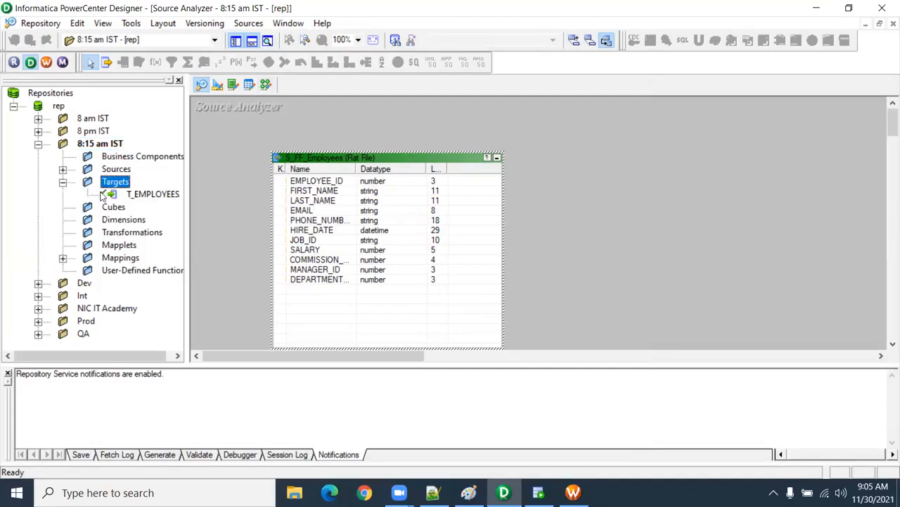
{"action": "left_click", "coordinate": [155, 195]}
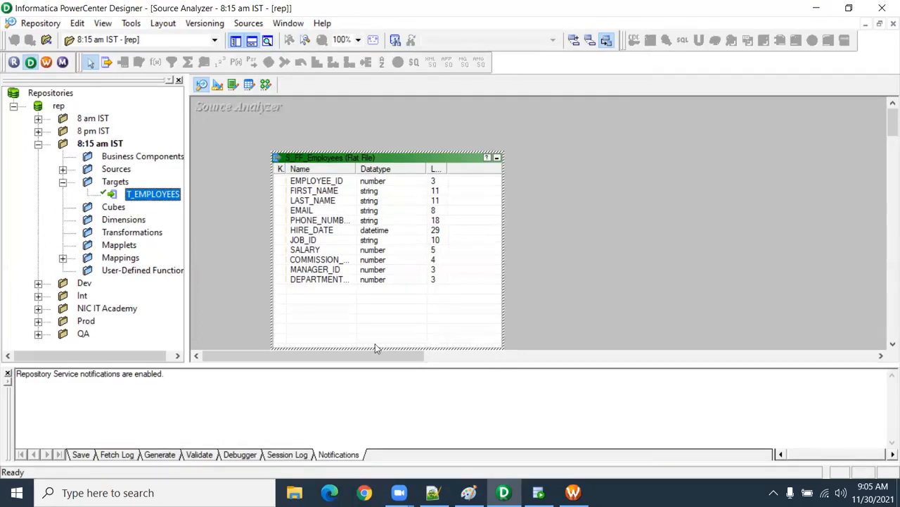
{"action": "left_click", "coordinate": [468, 493]}
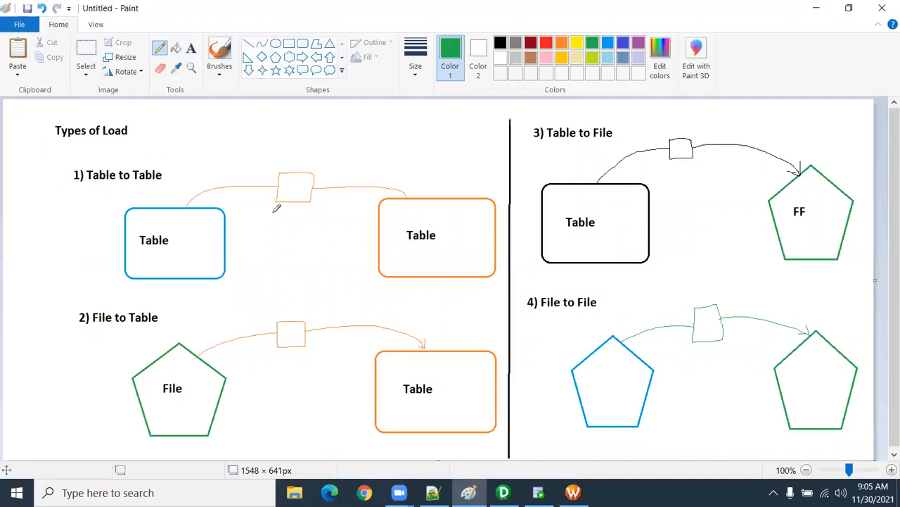
Step: Add the green text label T_Employees below "Table" in the target box of the File to Table diagram
{"action": "left_click", "coordinate": [191, 48]}
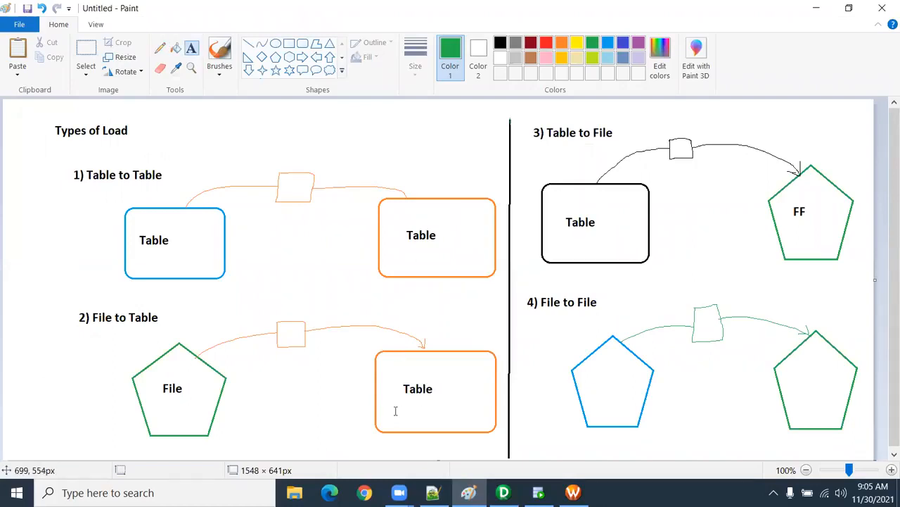
{"action": "left_click", "coordinate": [396, 411]}
{"action": "type", "text": "T_Employees"}
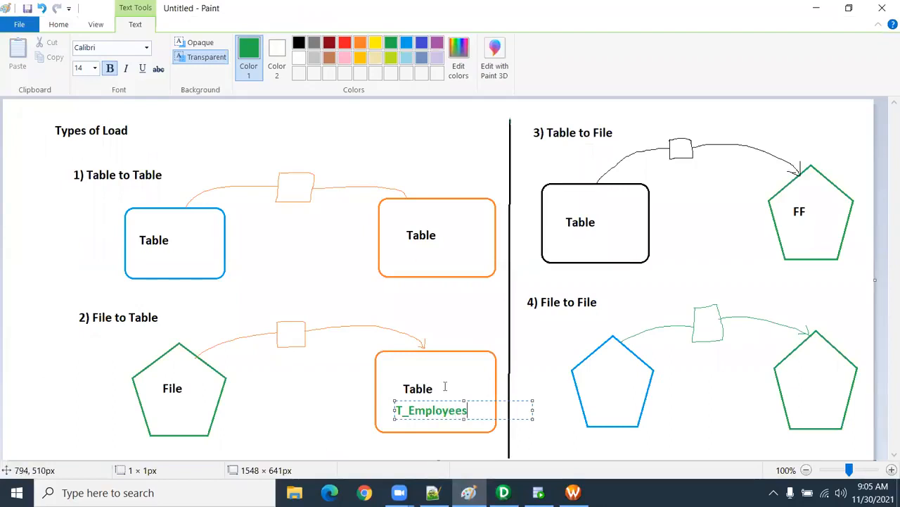
{"action": "left_click", "coordinate": [322, 363]}
Step: Switch to PowerCenter Designer, locate the S_FF_Employees source in the 8:15 am IST folder, and view the T_EMPLOYEES definition in Target Designer
{"action": "left_click", "coordinate": [503, 493]}
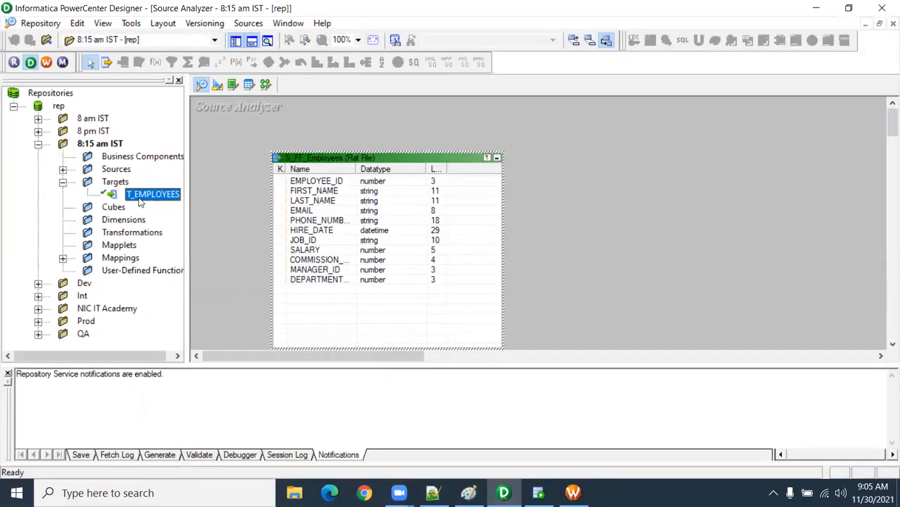
{"action": "left_click", "coordinate": [114, 172]}
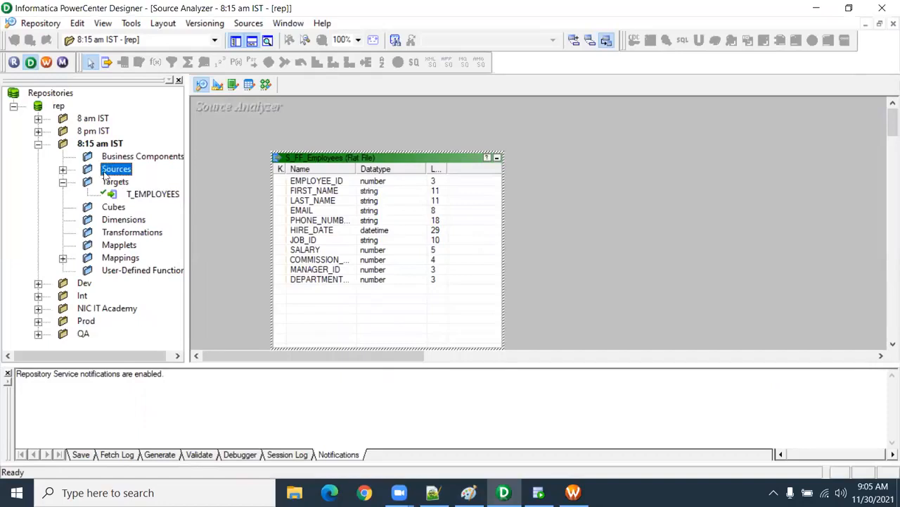
{"action": "left_click", "coordinate": [64, 171]}
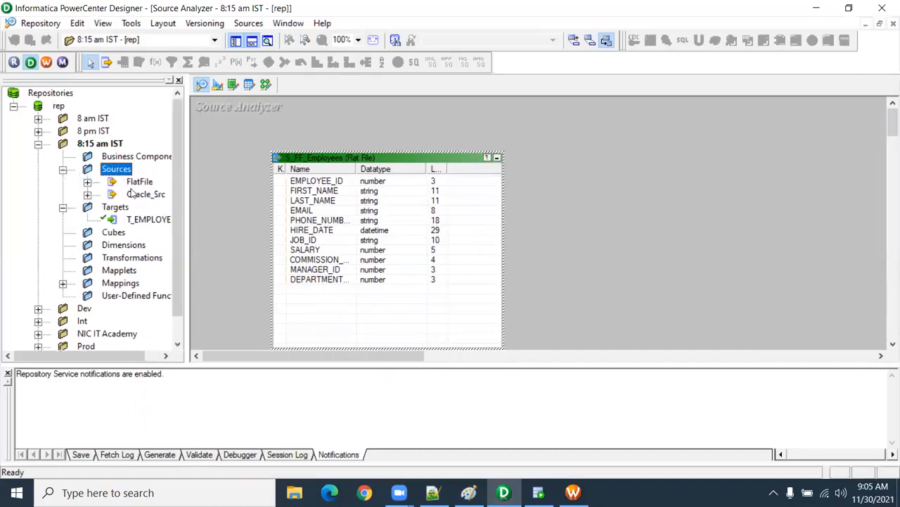
{"action": "left_click", "coordinate": [89, 183]}
{"action": "left_click_drag", "start_coordinate": [109, 355], "coordinate": [166, 361]}
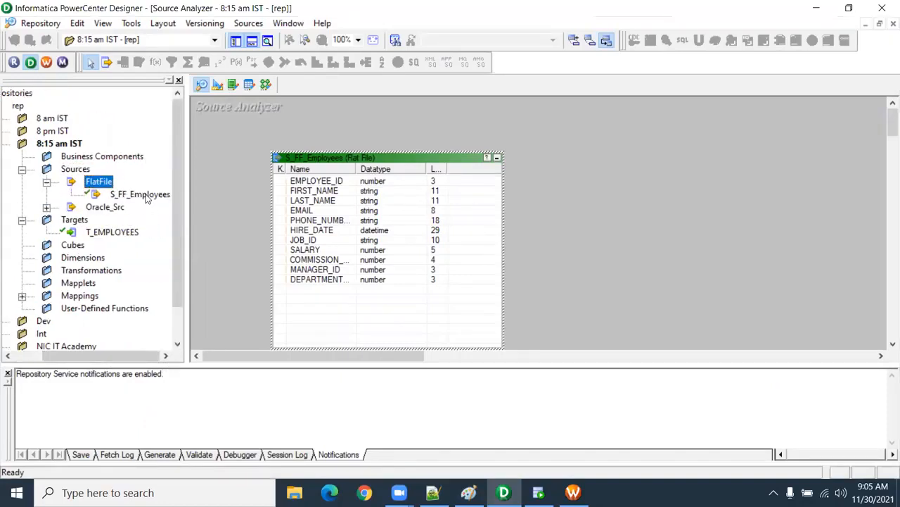
{"action": "left_click", "coordinate": [147, 195]}
{"action": "left_click", "coordinate": [118, 234]}
{"action": "left_click", "coordinate": [217, 84]}
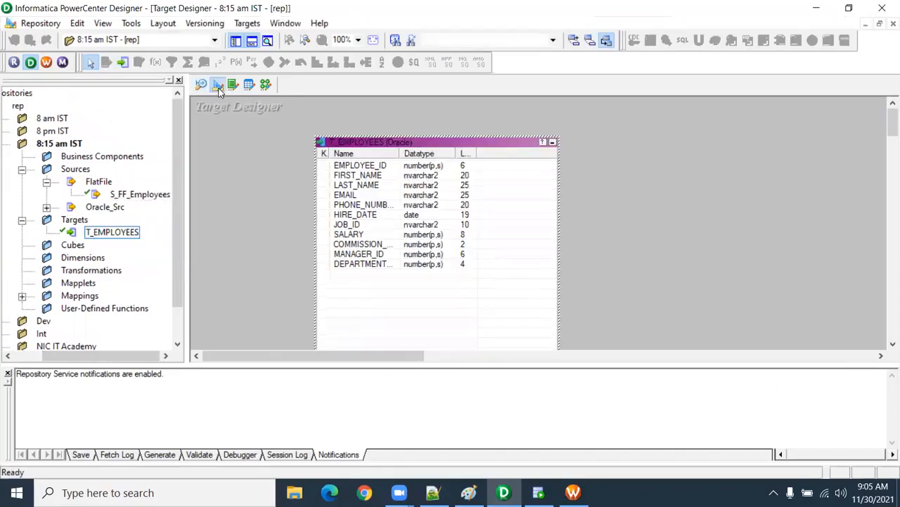
Step: Create a new mapping named m_S_FF_Employees in the Mapping Designer
{"action": "left_click", "coordinate": [267, 85]}
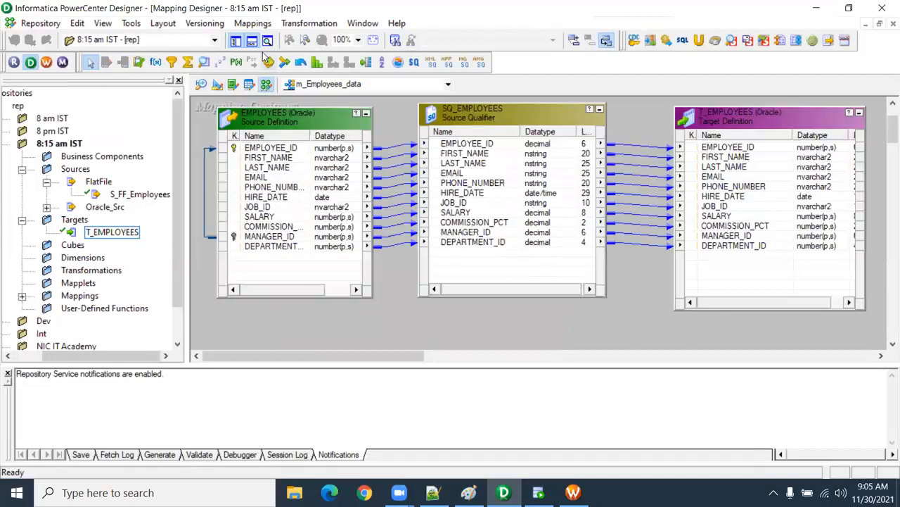
{"action": "left_click", "coordinate": [254, 23]}
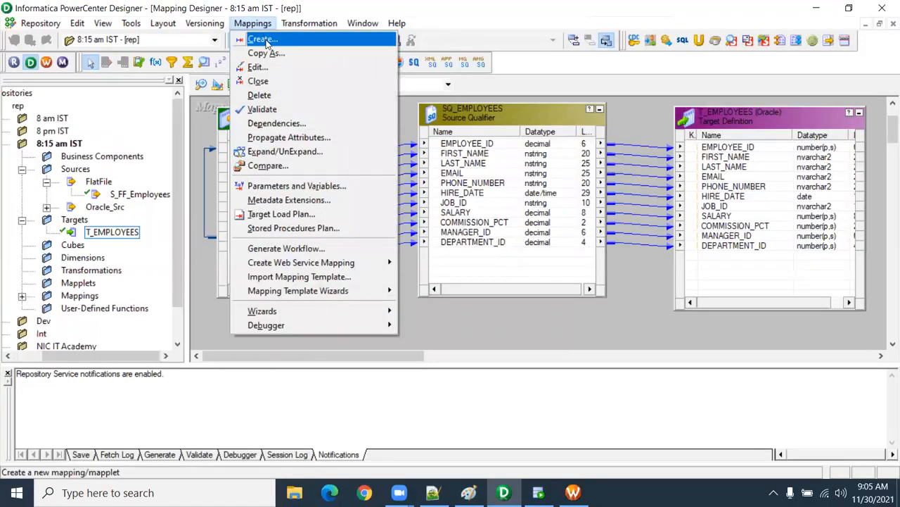
{"action": "left_click", "coordinate": [266, 40]}
{"action": "type", "text": "m_S_FF_"}
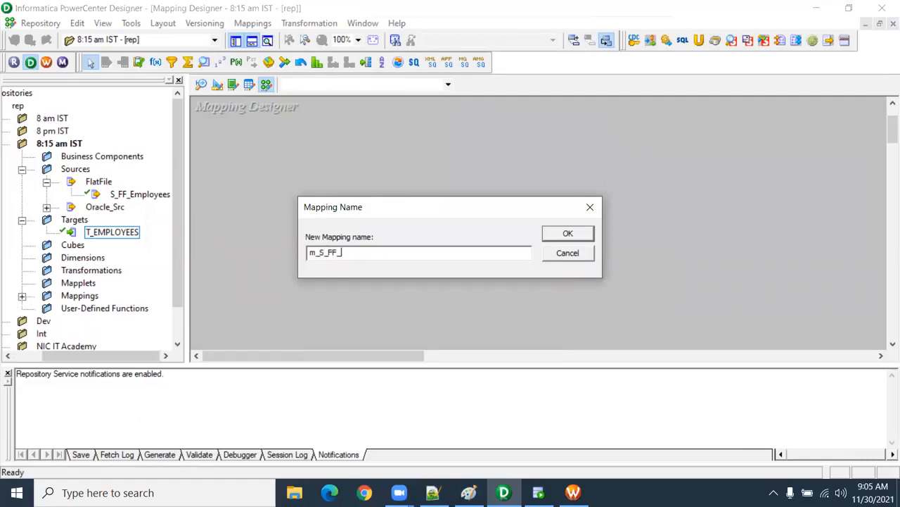
{"action": "type", "text": "Employees"}
{"action": "key", "text": "Return"}
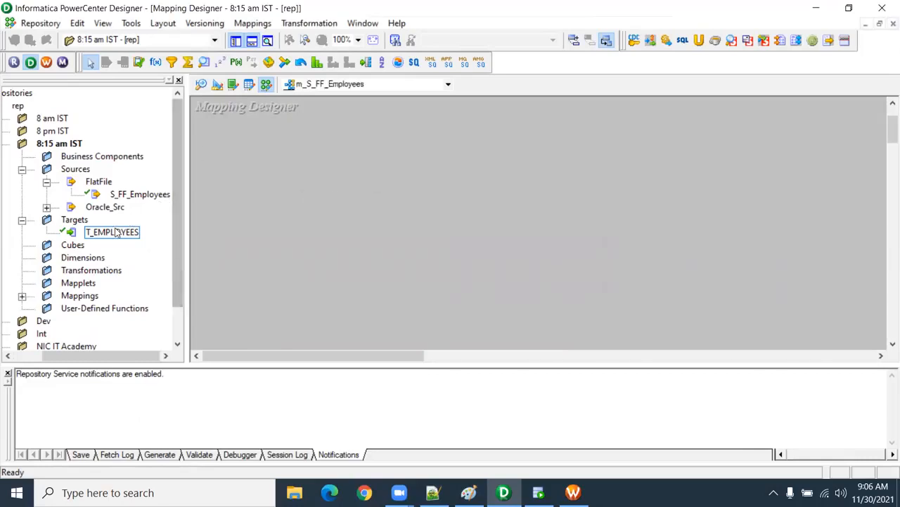
Step: Add the S_FF_Employees flat-file source to the mapping, set its source qualifier apart, and enlarge the source to show all columns
{"action": "left_click_drag", "start_coordinate": [126, 197], "coordinate": [218, 157]}
{"action": "left_click_drag", "start_coordinate": [331, 221], "coordinate": [487, 176]}
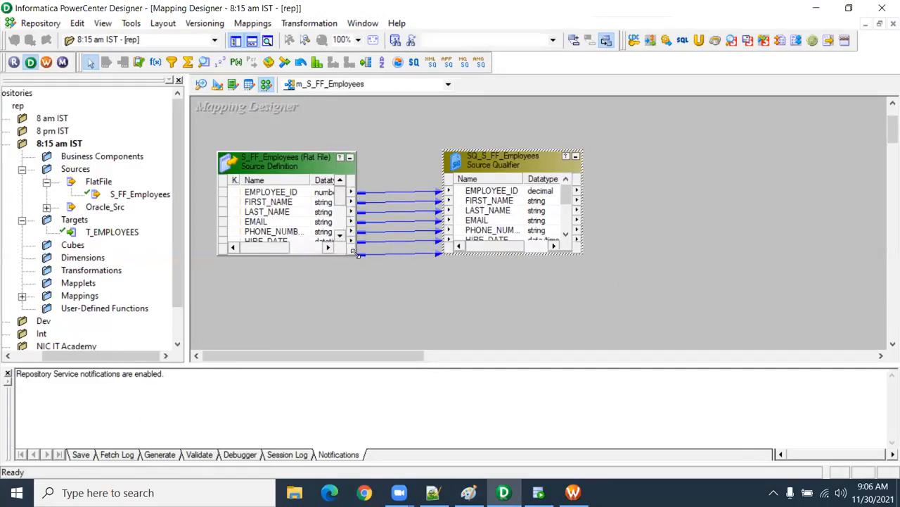
{"action": "left_click_drag", "start_coordinate": [357, 254], "coordinate": [425, 329]}
Step: Compare the ports of S_FF_Employees in the mapping with its column definitions in the Source Analyzer
{"action": "double_click", "coordinate": [383, 251]}
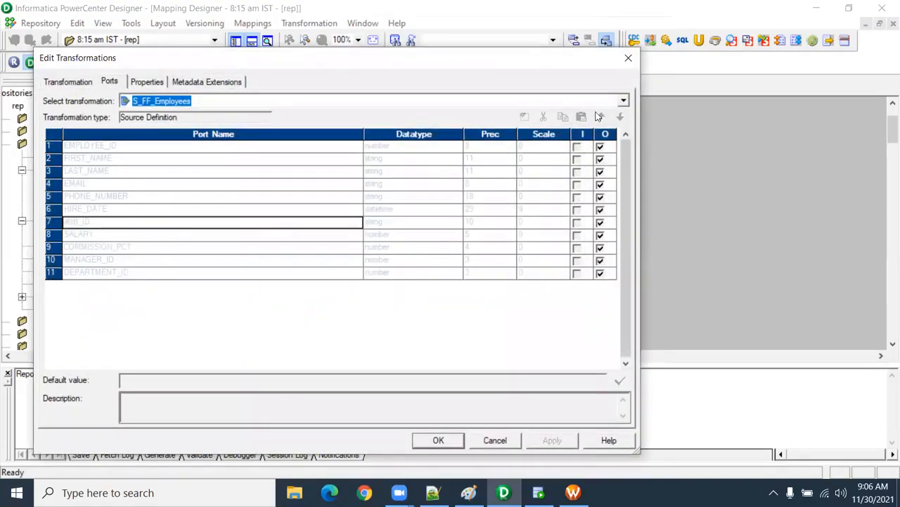
{"action": "left_click", "coordinate": [628, 57]}
{"action": "left_click", "coordinate": [209, 83]}
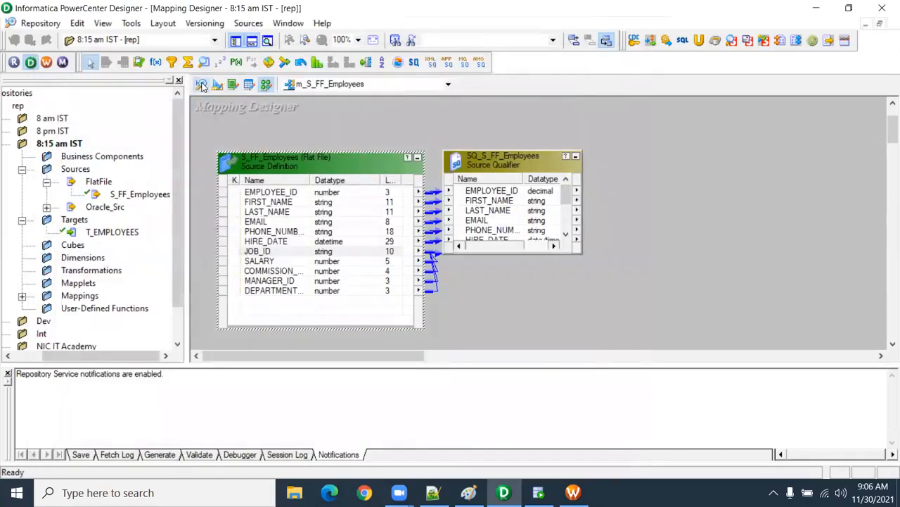
{"action": "left_click", "coordinate": [325, 240]}
{"action": "double_click", "coordinate": [326, 241]}
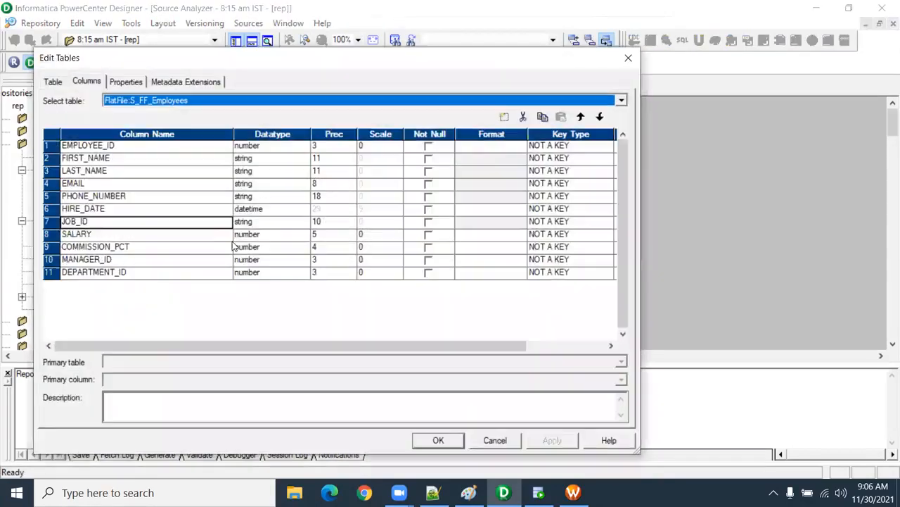
{"action": "key", "text": "Escape"}
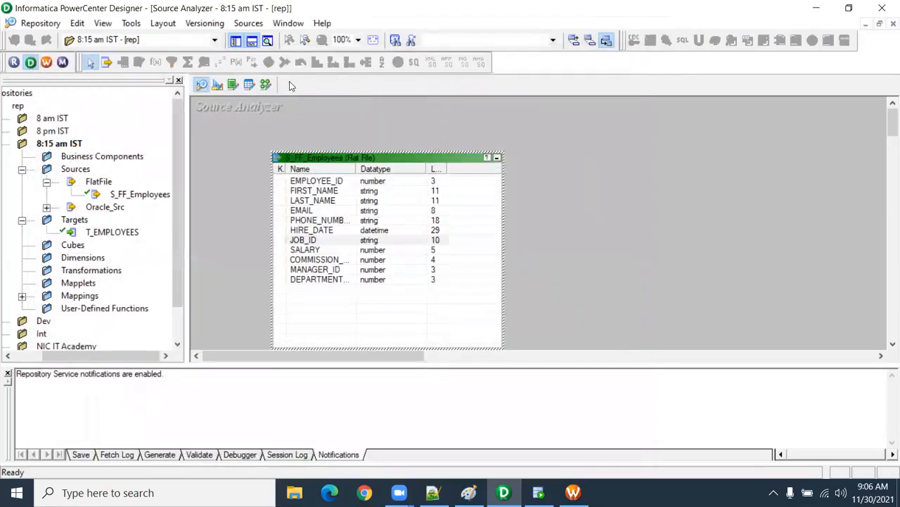
{"action": "left_click", "coordinate": [266, 84]}
{"action": "left_click", "coordinate": [329, 243]}
{"action": "double_click", "coordinate": [328, 246]}
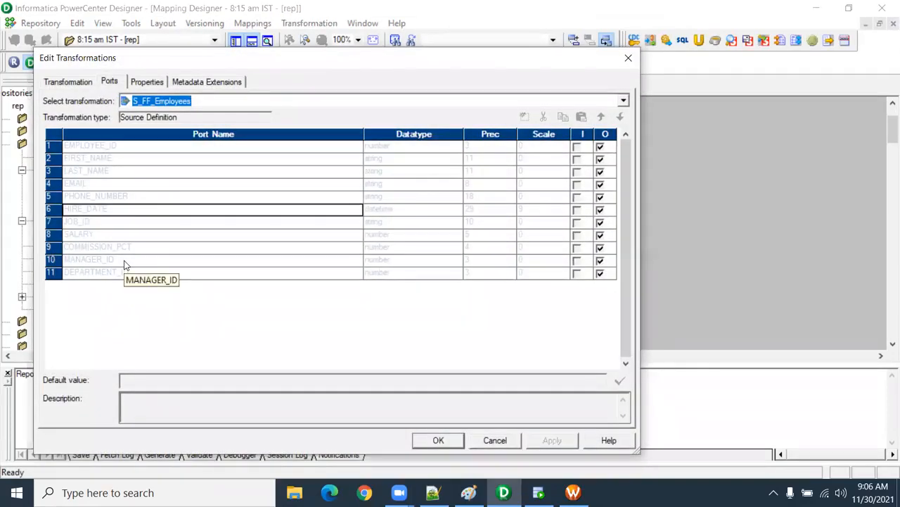
{"action": "left_click", "coordinate": [628, 58]}
Step: Enlarge the SQ_S_FF_Employees source qualifier and add the T_EMPLOYEES target beside it, sized to show all columns
{"action": "left_click_drag", "start_coordinate": [541, 161], "coordinate": [560, 164]}
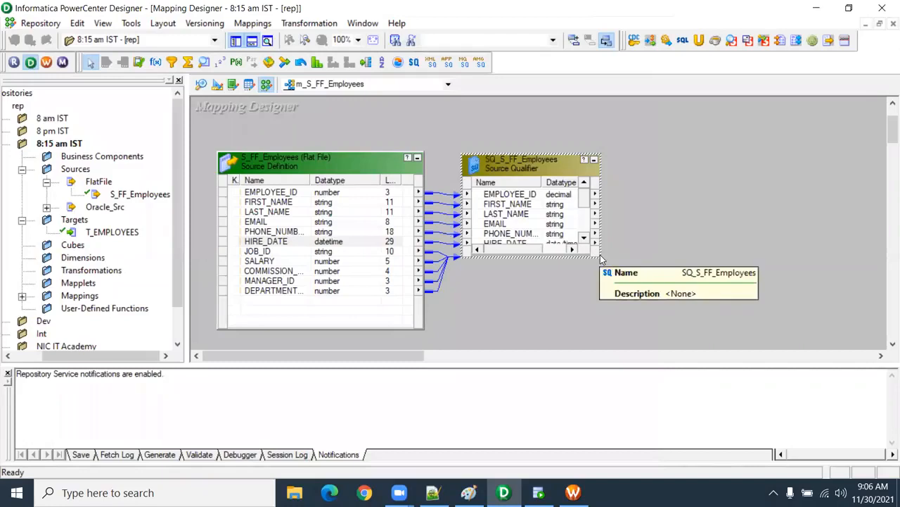
{"action": "left_click_drag", "start_coordinate": [600, 257], "coordinate": [644, 345]}
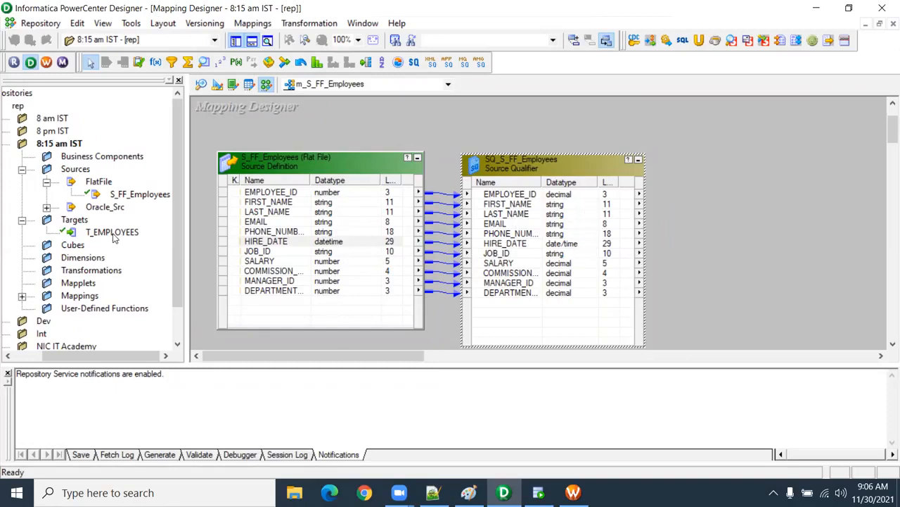
{"action": "left_click_drag", "start_coordinate": [113, 237], "coordinate": [547, 180]}
{"action": "left_click_drag", "start_coordinate": [639, 148], "coordinate": [674, 150]}
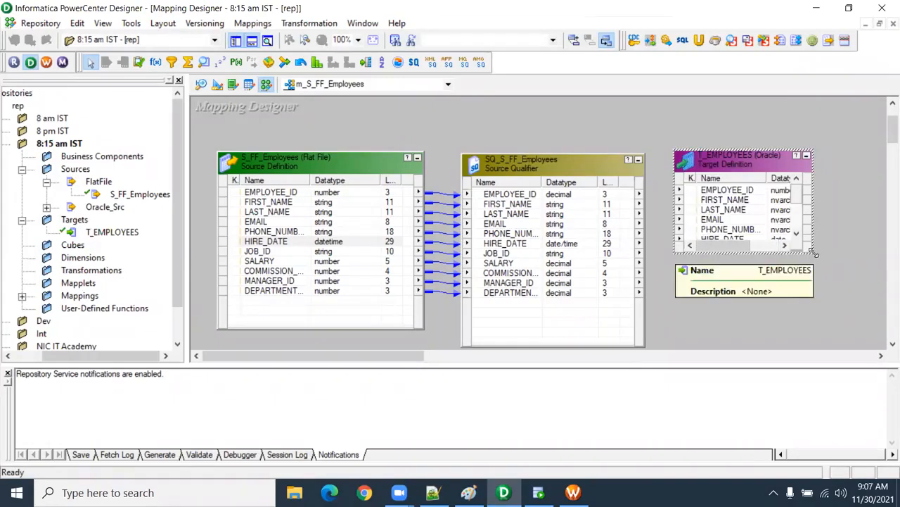
{"action": "left_click_drag", "start_coordinate": [814, 253], "coordinate": [863, 342]}
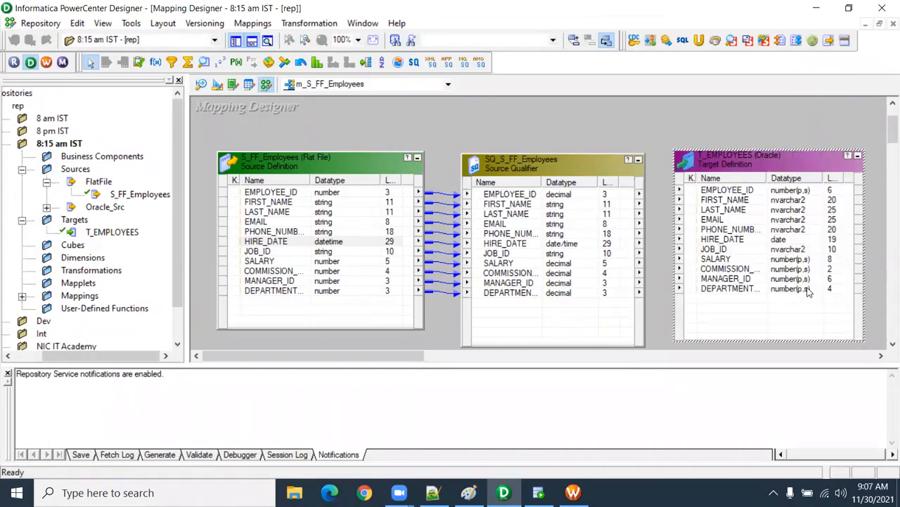
Step: Link all SQ_S_FF_Employees ports to the matching T_EMPLOYEES columns and save the mapping
{"action": "right_click", "coordinate": [542, 199]}
{"action": "left_click", "coordinate": [581, 206]}
{"action": "left_click_drag", "start_coordinate": [555, 198], "coordinate": [764, 227]}
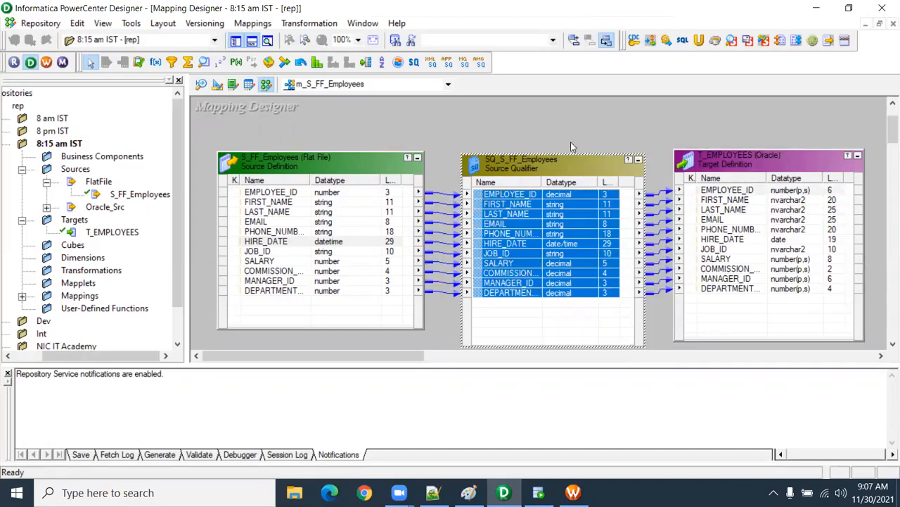
{"action": "key", "text": "ctrl+s"}
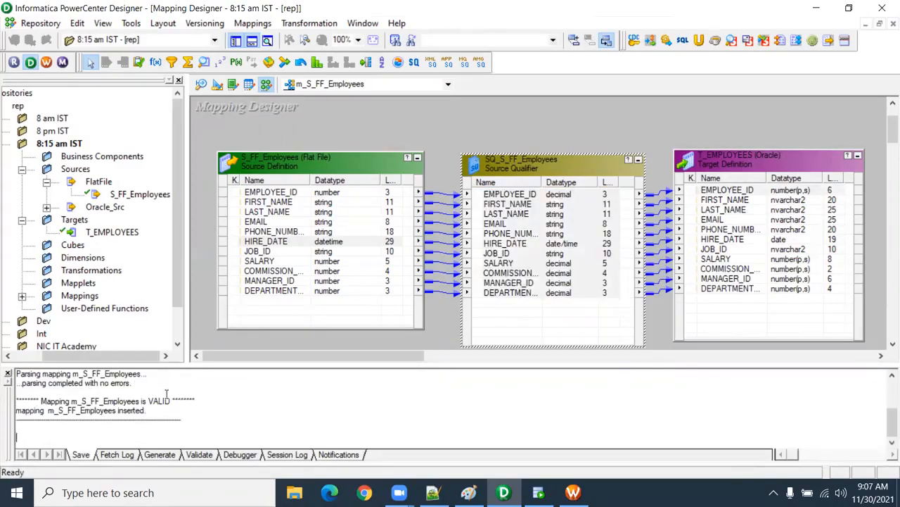
Step: Switch to PowerCenter Workflow Manager and create a workflow named wf_S_FF_Employees
{"action": "left_click", "coordinate": [573, 492]}
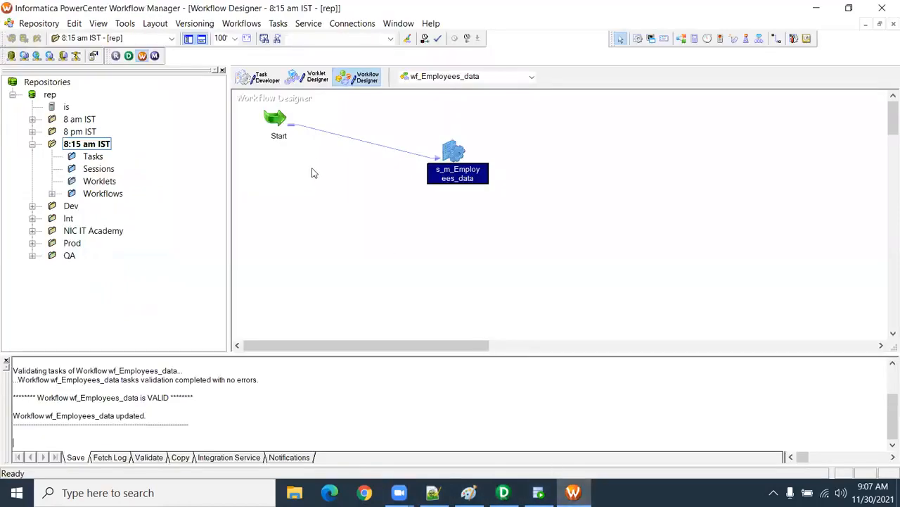
{"action": "left_click", "coordinate": [242, 23]}
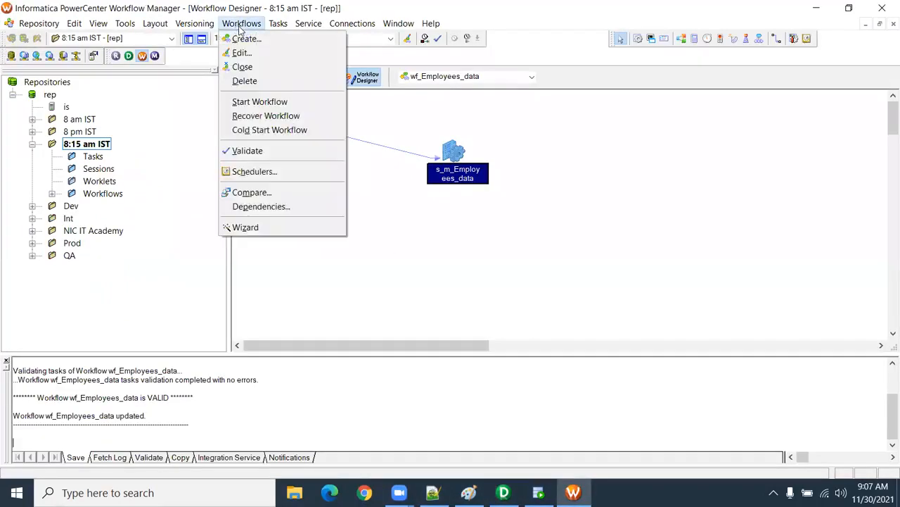
{"action": "left_click", "coordinate": [250, 39]}
{"action": "type", "text": "w"}
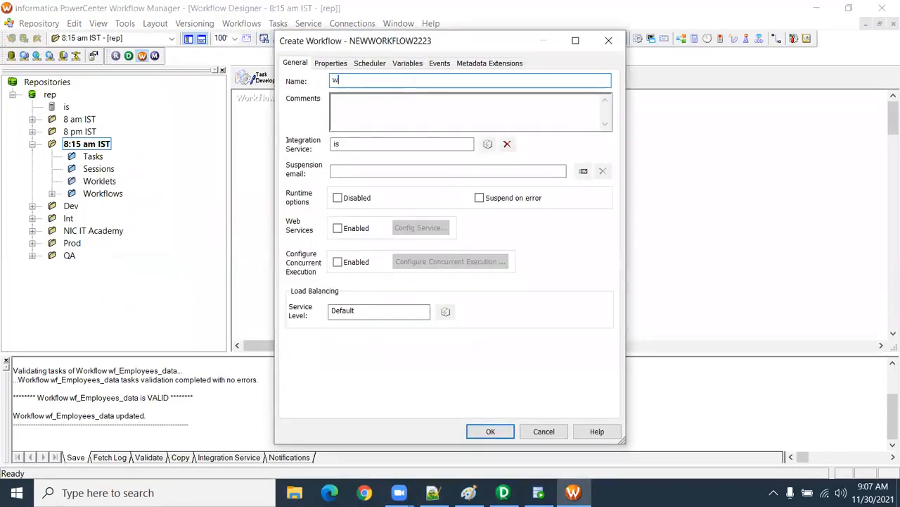
{"action": "type", "text": "f_S_FF"}
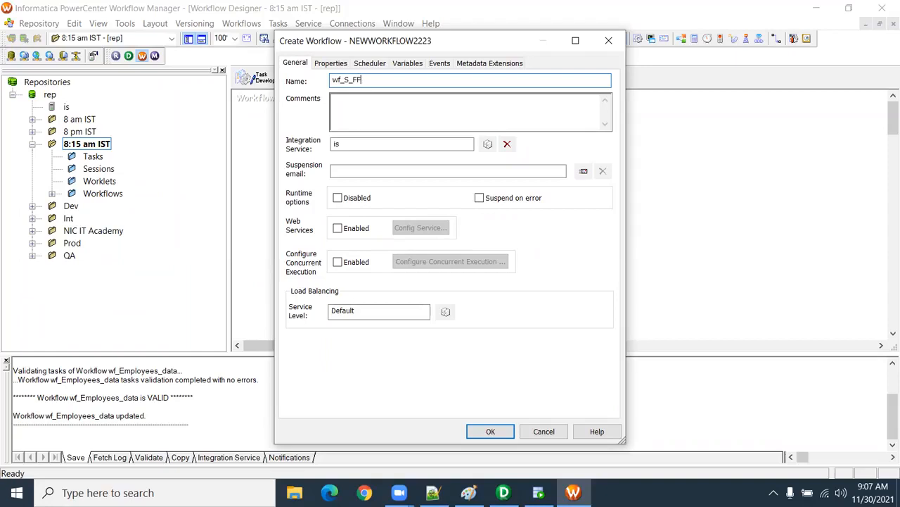
{"action": "type", "text": "-_Employees"}
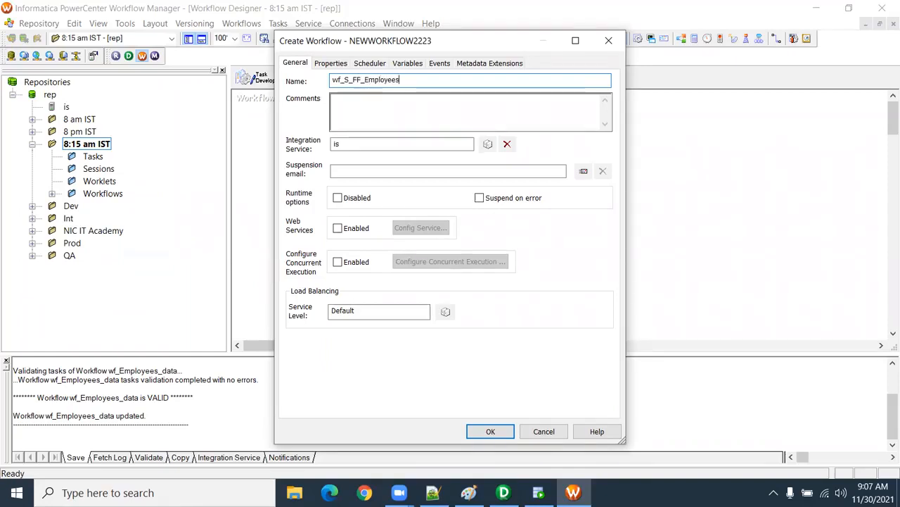
{"action": "key", "text": "Return"}
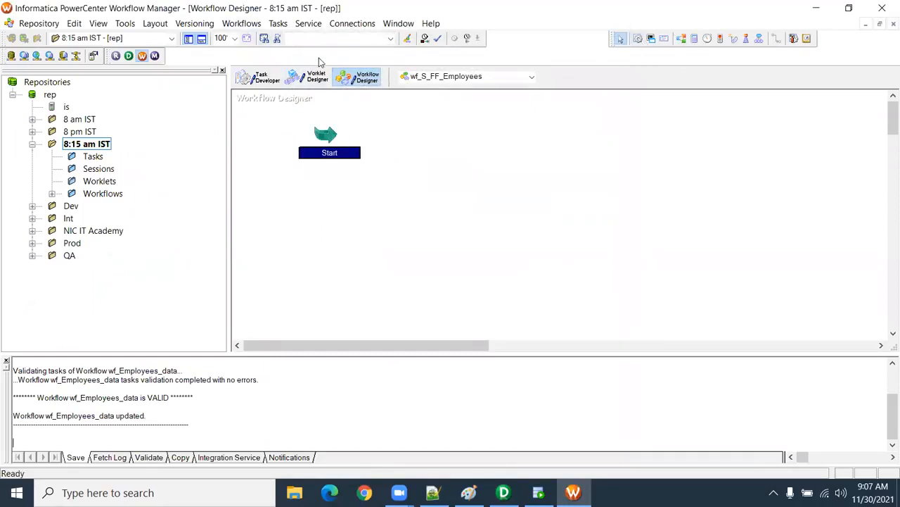
Step: Add a session for the m_S_FF_Employees mapping to the workflow and link Start to it
{"action": "left_click", "coordinate": [638, 39]}
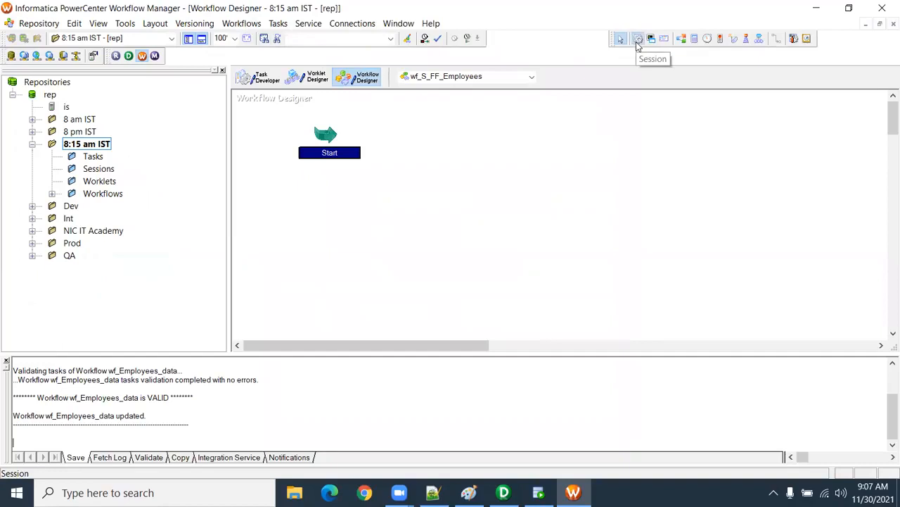
{"action": "left_click", "coordinate": [463, 161]}
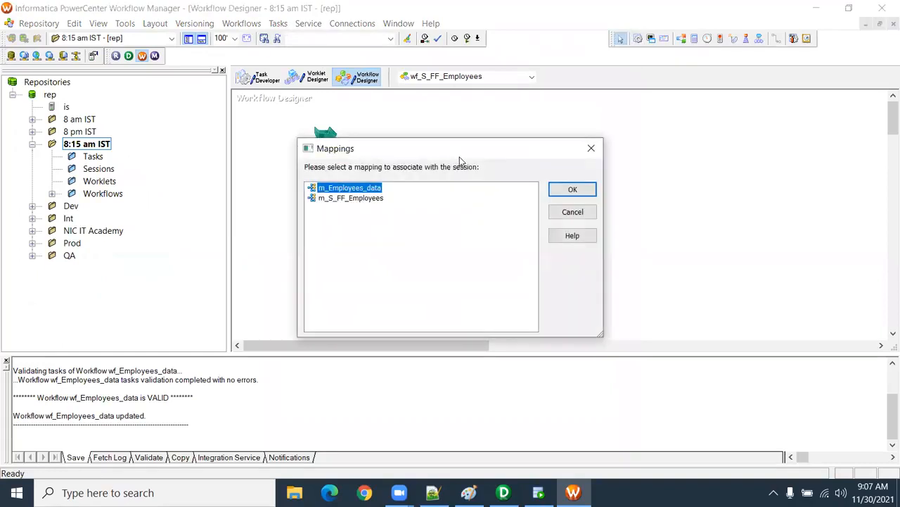
{"action": "left_click", "coordinate": [352, 198]}
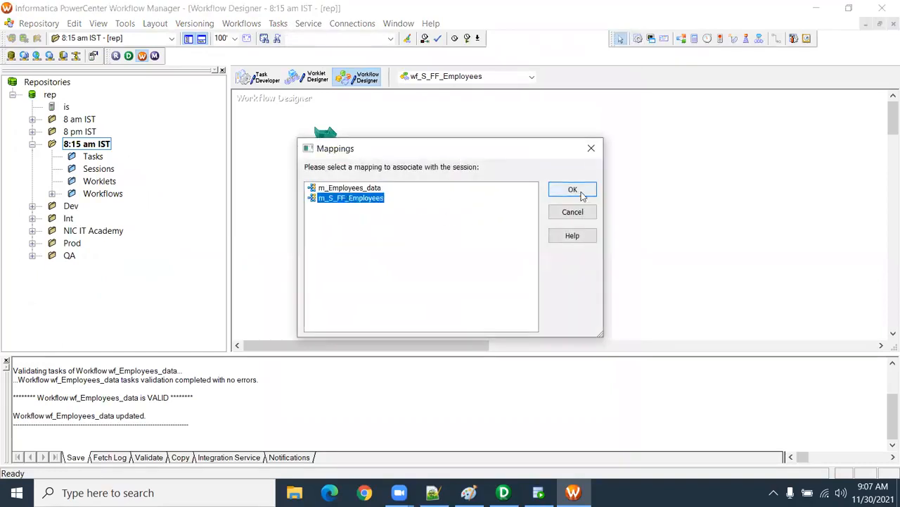
{"action": "left_click", "coordinate": [573, 190]}
{"action": "left_click", "coordinate": [778, 38]}
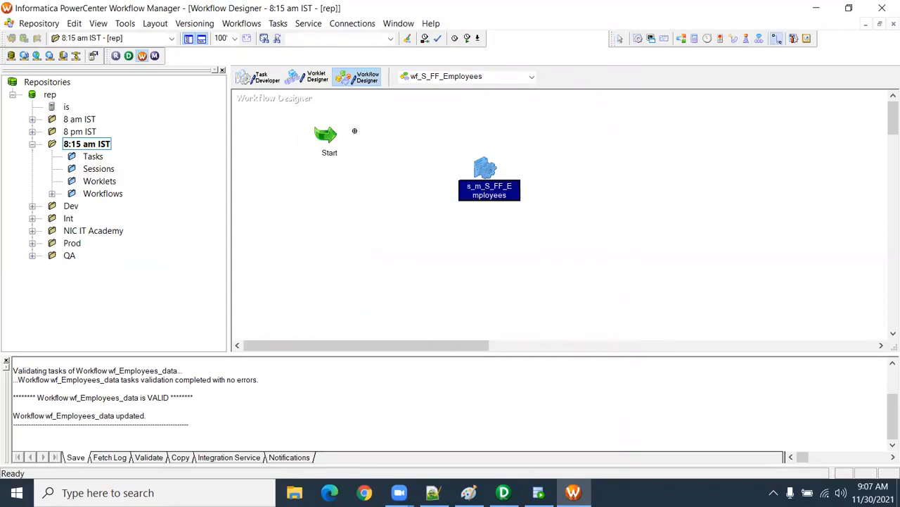
{"action": "mouse_move", "coordinate": [335, 134]}
{"action": "left_mouse_down"}
{"action": "mouse_move", "coordinate": [454, 175]}
{"action": "mouse_move", "coordinate": [485, 176]}
{"action": "left_mouse_up"}
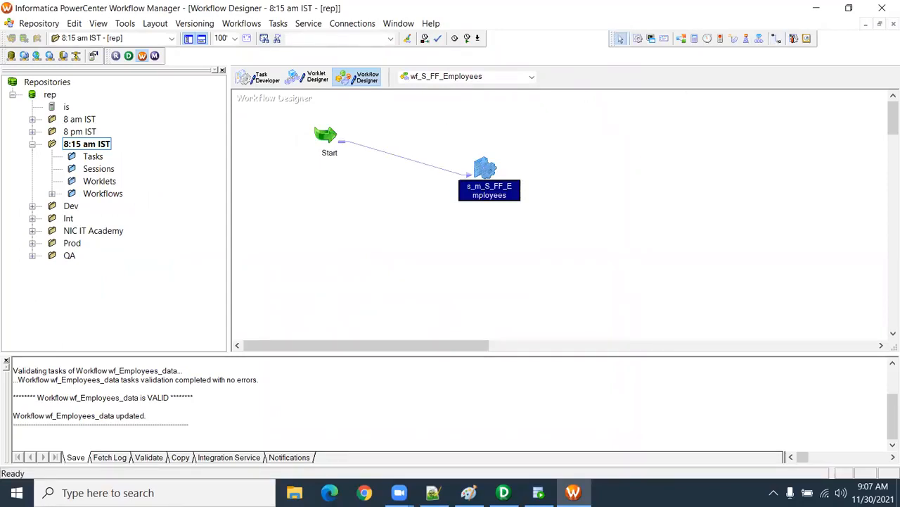
Step: Open the s_m_S_FF_Employees session's mapping settings for the SQ_S_FF_Employees source
{"action": "double_click", "coordinate": [489, 179]}
{"action": "left_click", "coordinate": [236, 65]}
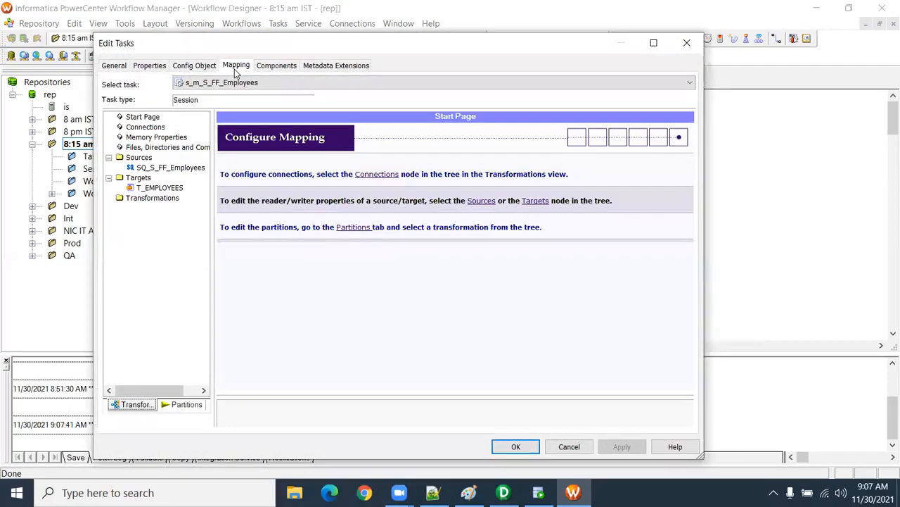
{"action": "left_click", "coordinate": [181, 167]}
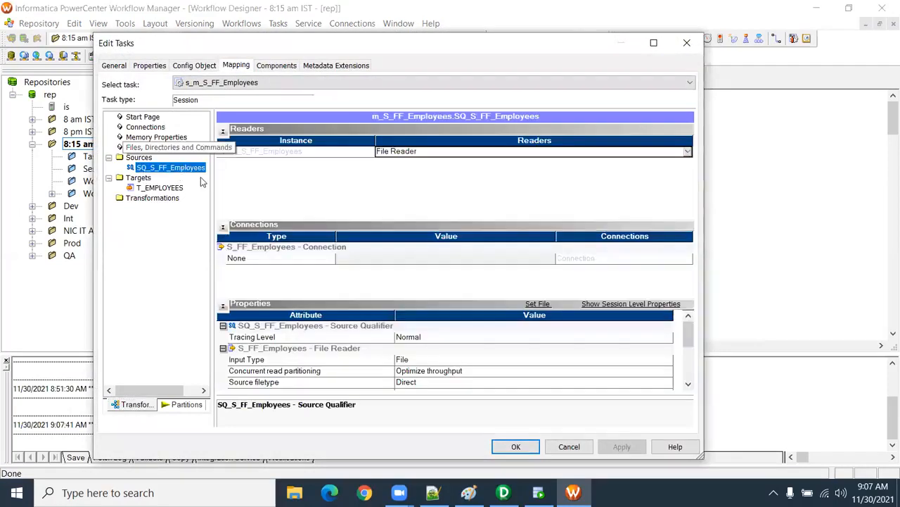
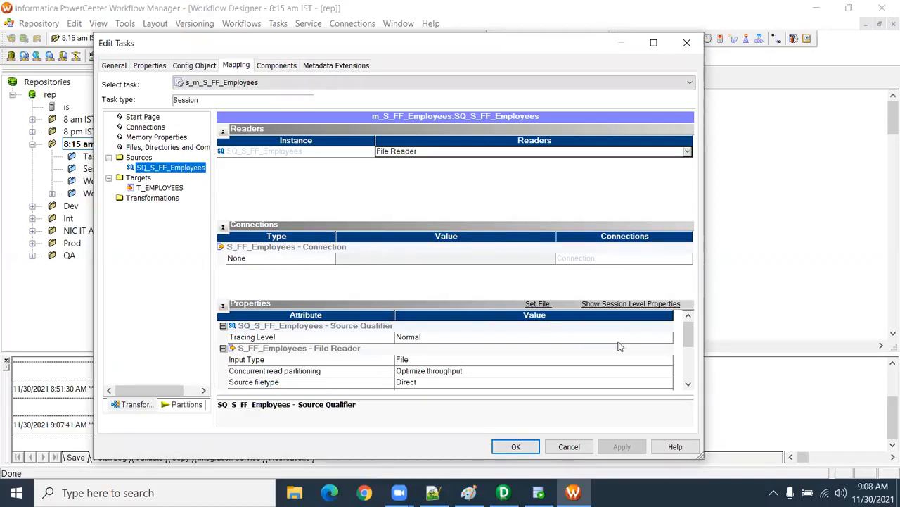
Step: Review the source file directory and source filename in the SQ_S_FF_Employees file reader properties
{"action": "left_click", "coordinate": [689, 385]}
{"action": "left_click", "coordinate": [688, 386]}
{"action": "left_click", "coordinate": [689, 386]}
{"action": "left_click", "coordinate": [688, 386]}
{"action": "left_click", "coordinate": [366, 350]}
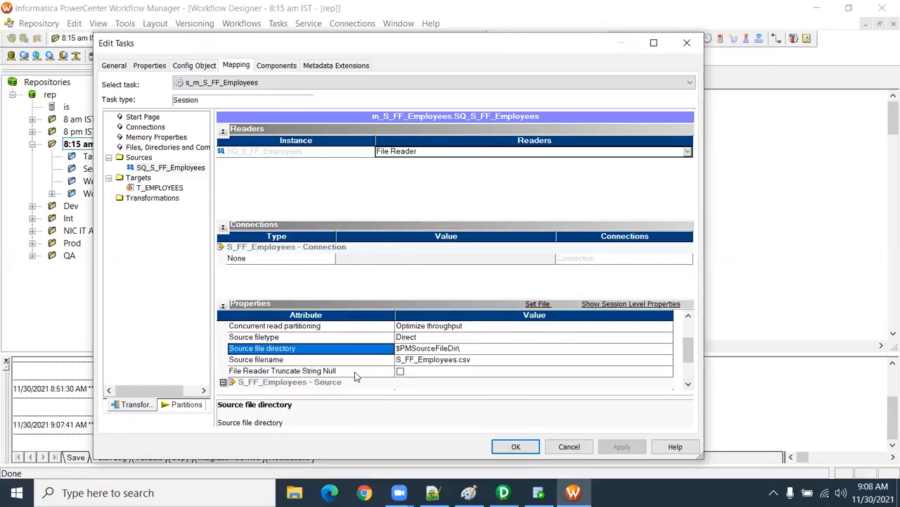
{"action": "left_click", "coordinate": [462, 348]}
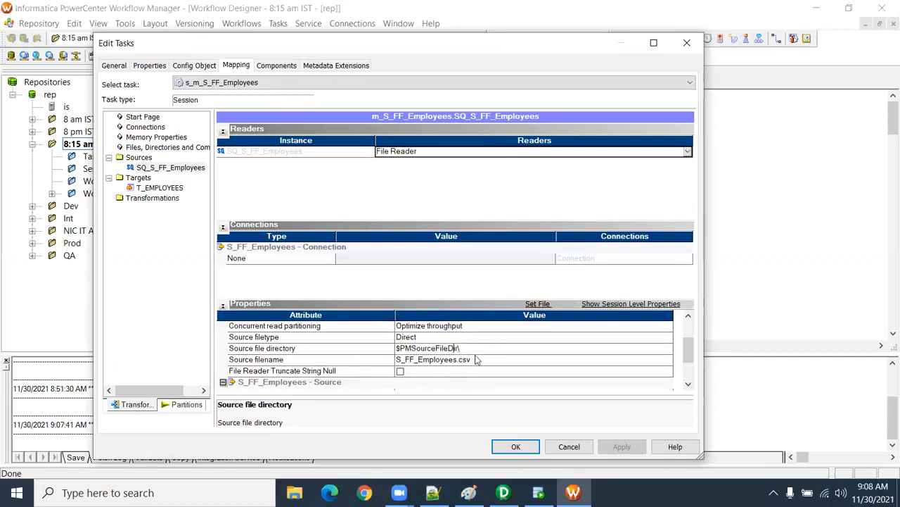
{"action": "left_click_drag", "start_coordinate": [464, 348], "coordinate": [373, 342]}
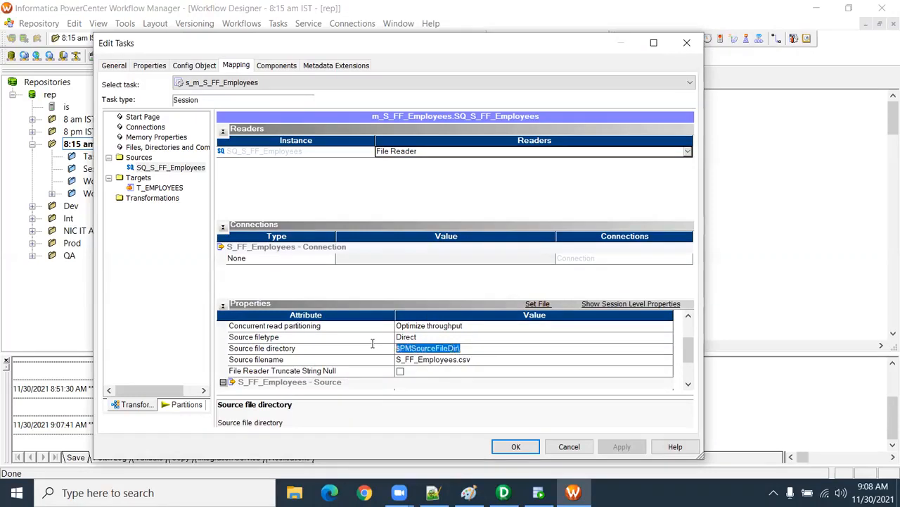
{"action": "left_click", "coordinate": [410, 360]}
{"action": "left_click_drag", "start_coordinate": [477, 360], "coordinate": [362, 361]}
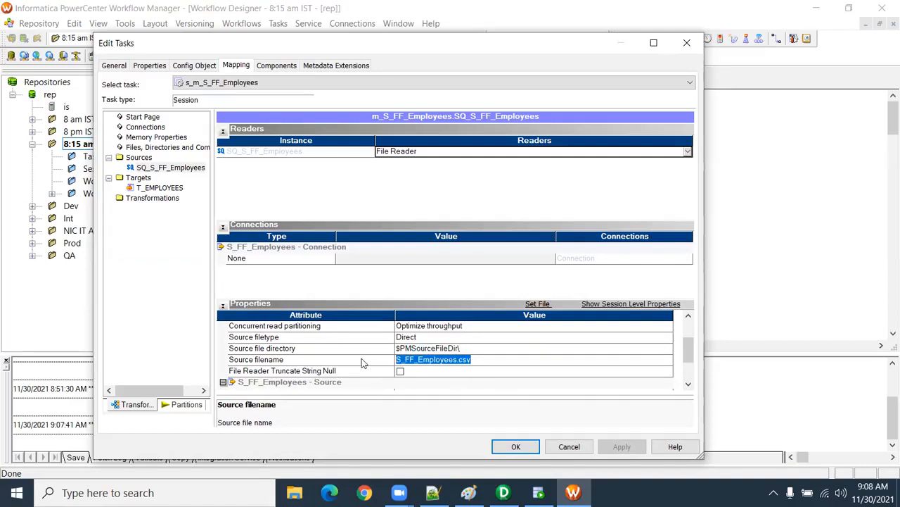
{"action": "left_click", "coordinate": [473, 360]}
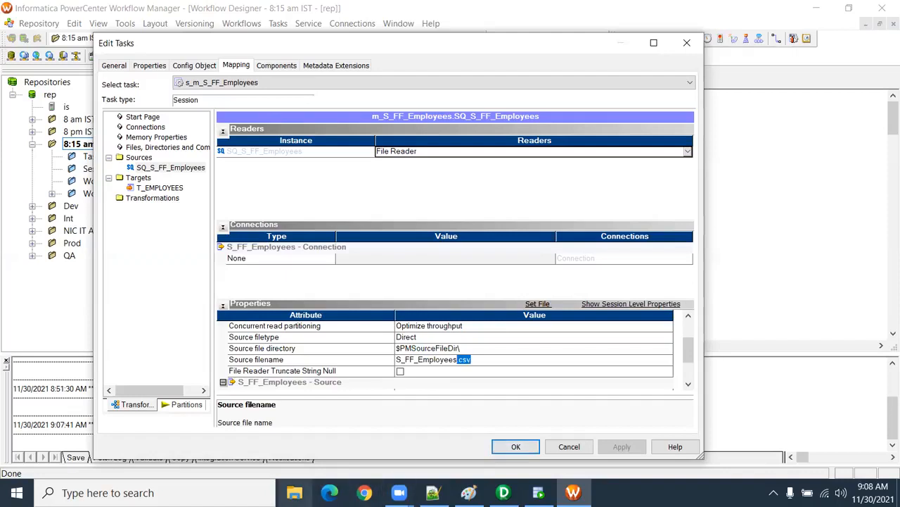
Step: Switch to File Explorer and browse to the C:\Informatica\10.2.0\server\infa_shared\SrcFiles folder
{"action": "left_click", "coordinate": [294, 493]}
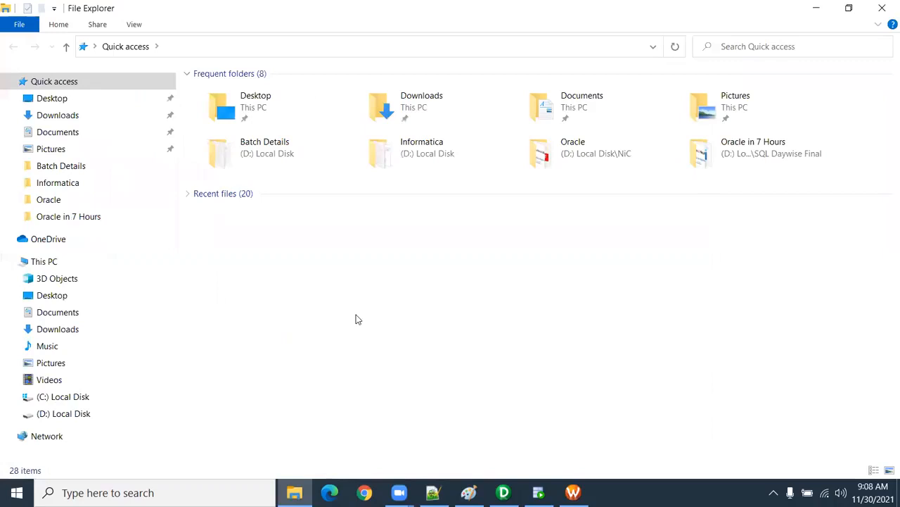
{"action": "left_click", "coordinate": [77, 413]}
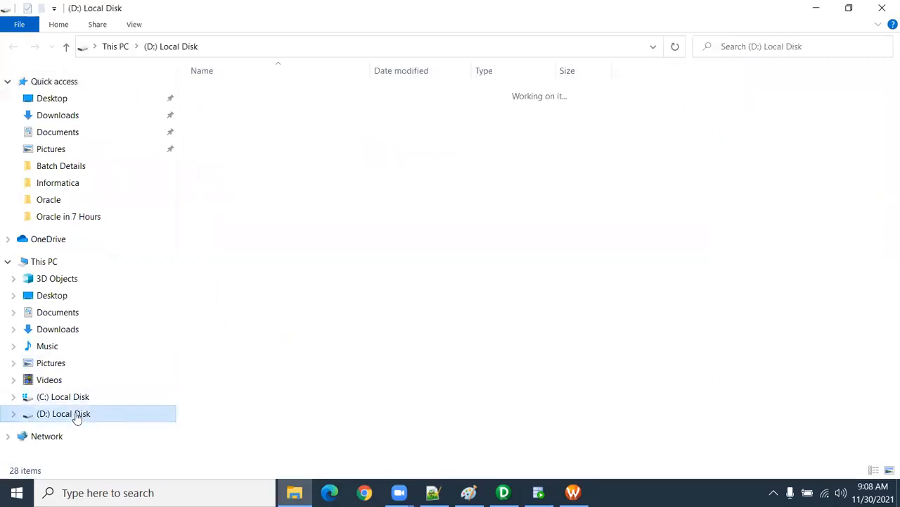
{"action": "left_click", "coordinate": [79, 398]}
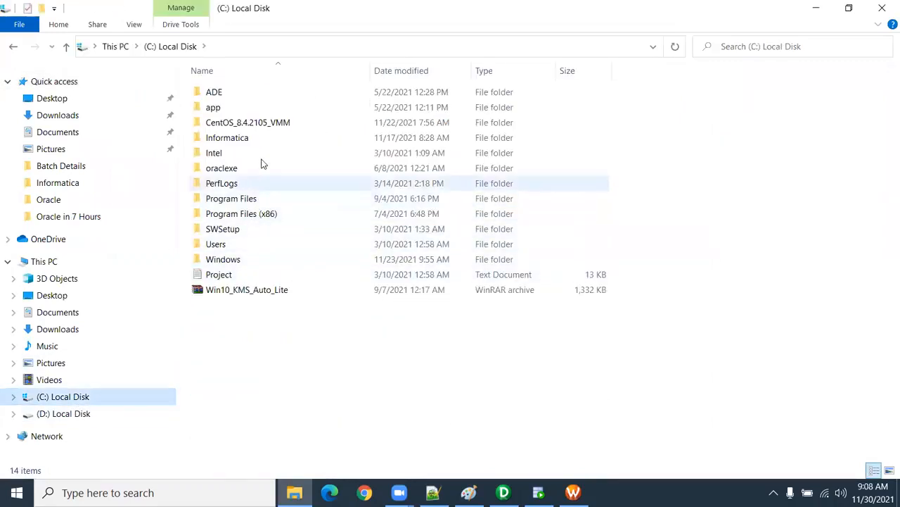
{"action": "double_click", "coordinate": [261, 141]}
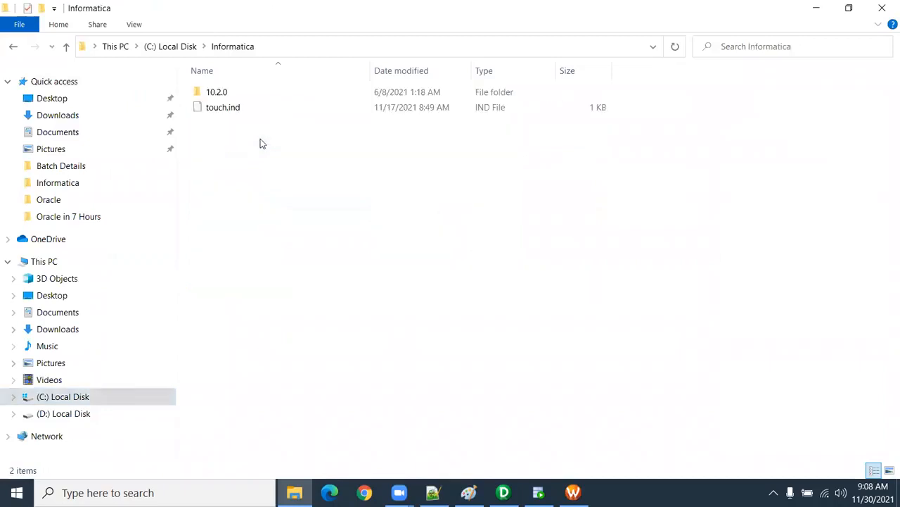
{"action": "double_click", "coordinate": [238, 94]}
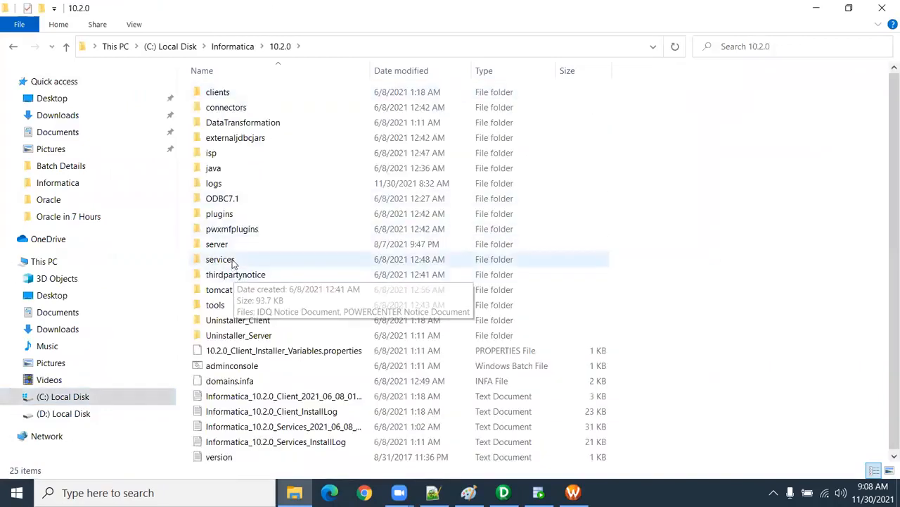
{"action": "double_click", "coordinate": [236, 244]}
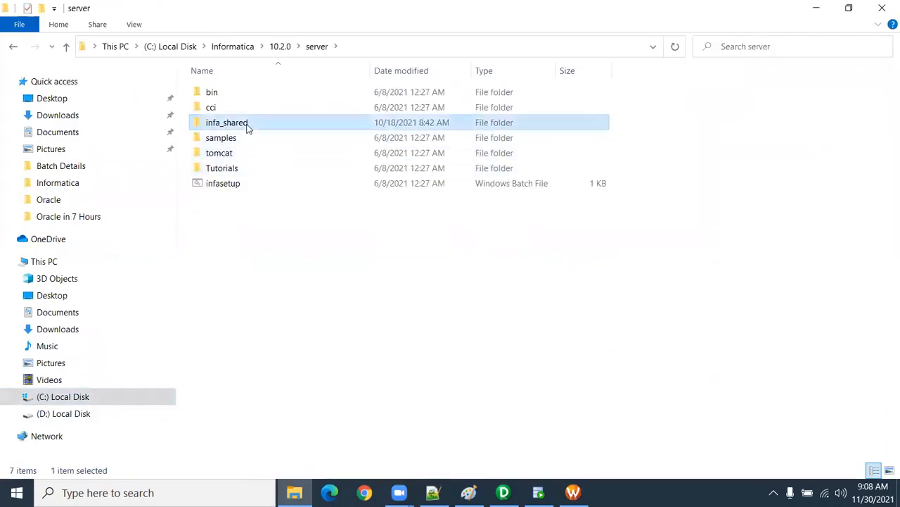
{"action": "double_click", "coordinate": [247, 130]}
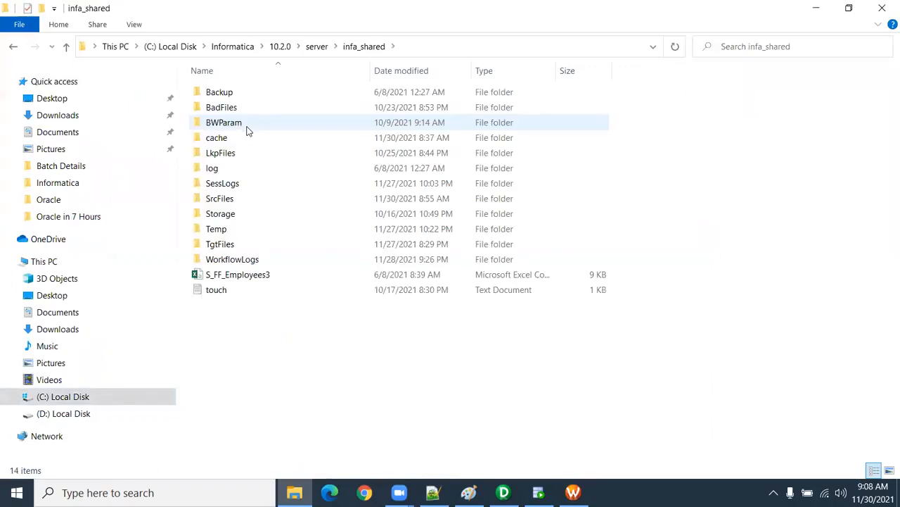
{"action": "double_click", "coordinate": [237, 198]}
Step: Examine the SrcFiles folder's properties, including its general, sharing, security and customization details, and close them
{"action": "right_click", "coordinate": [267, 108]}
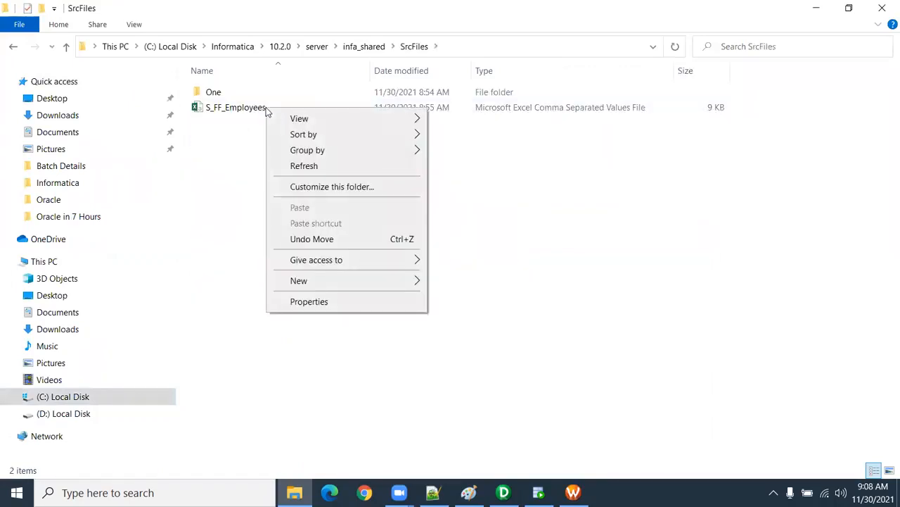
{"action": "left_click", "coordinate": [322, 302]}
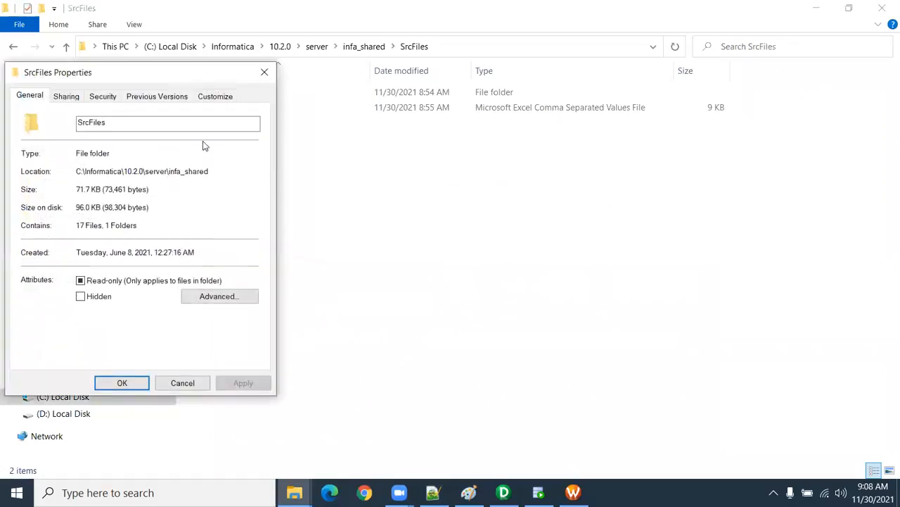
{"action": "left_click_drag", "start_coordinate": [126, 80], "coordinate": [411, 132]}
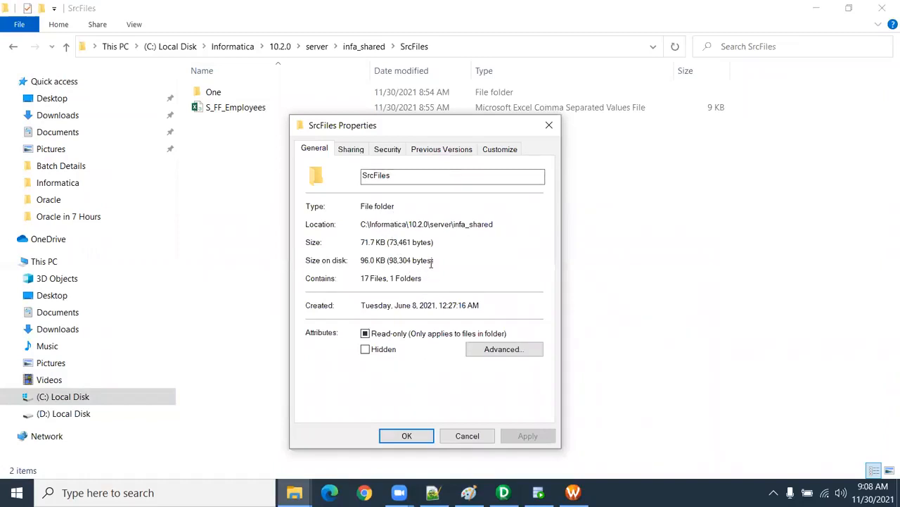
{"action": "left_click", "coordinate": [351, 151]}
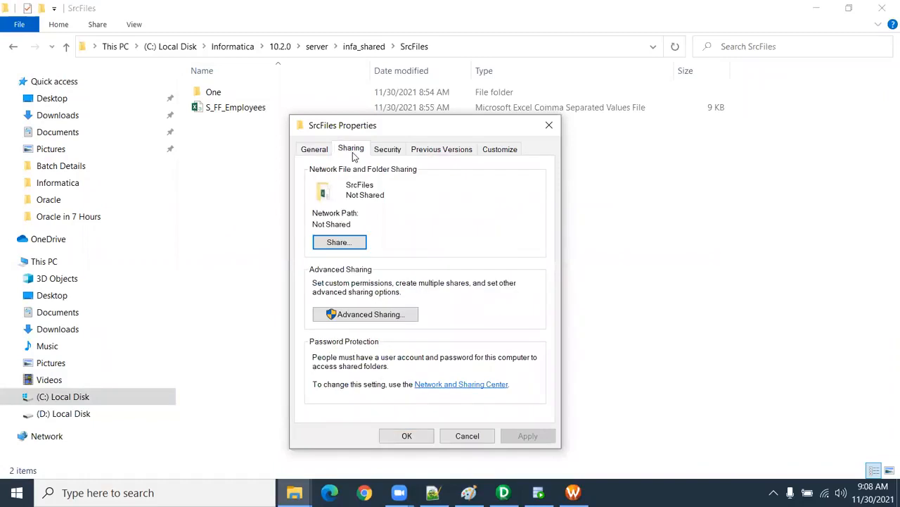
{"action": "left_click", "coordinate": [381, 152]}
{"action": "left_click", "coordinate": [442, 150]}
{"action": "left_click", "coordinate": [496, 150]}
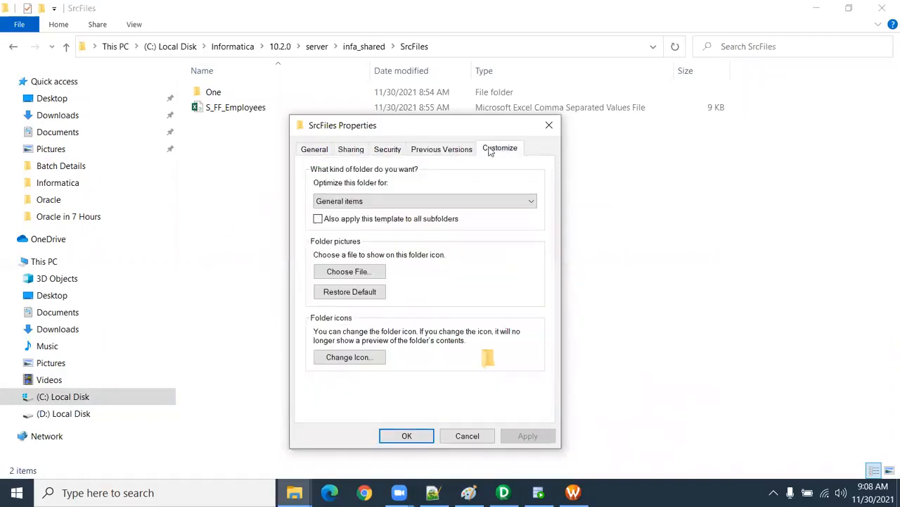
{"action": "left_click", "coordinate": [330, 153]}
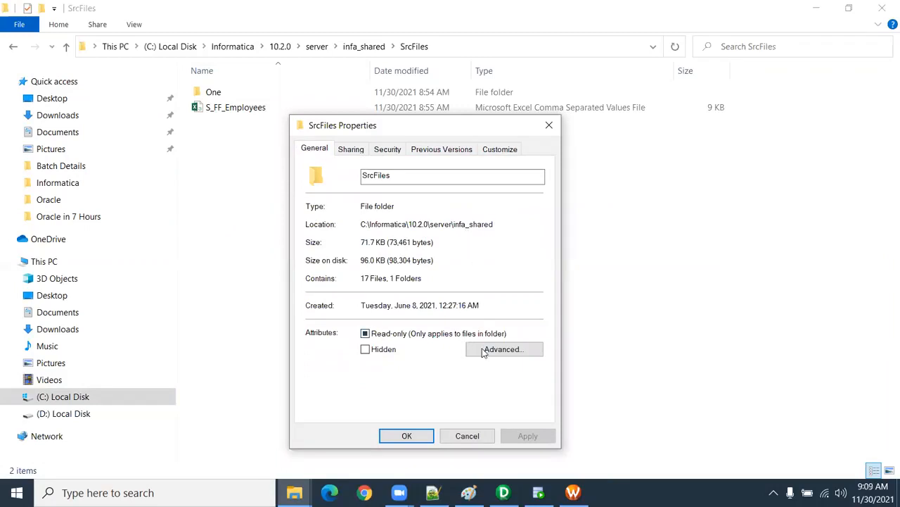
{"action": "left_click", "coordinate": [547, 125]}
Step: Check the file type in the S_FF_Employees file's properties and close them
{"action": "left_click", "coordinate": [229, 115]}
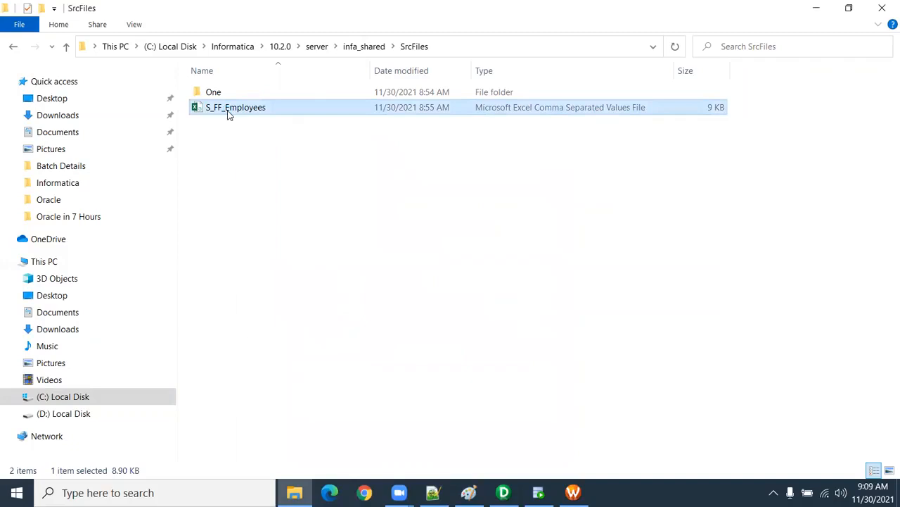
{"action": "right_click", "coordinate": [228, 114]}
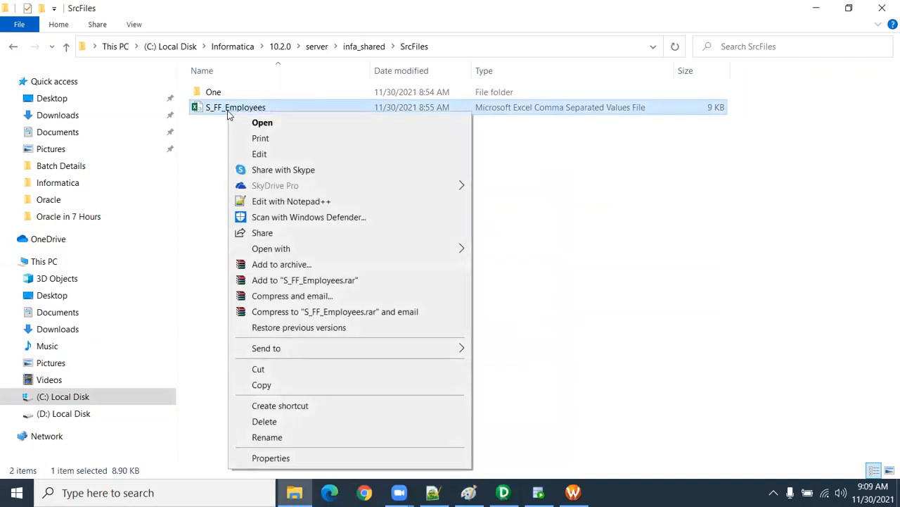
{"action": "left_click", "coordinate": [280, 458]}
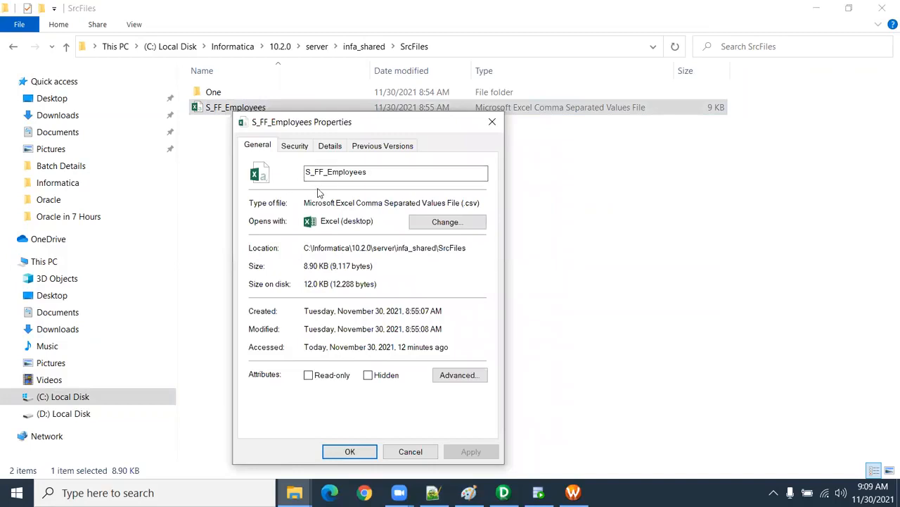
{"action": "left_click_drag", "start_coordinate": [483, 203], "coordinate": [307, 203]}
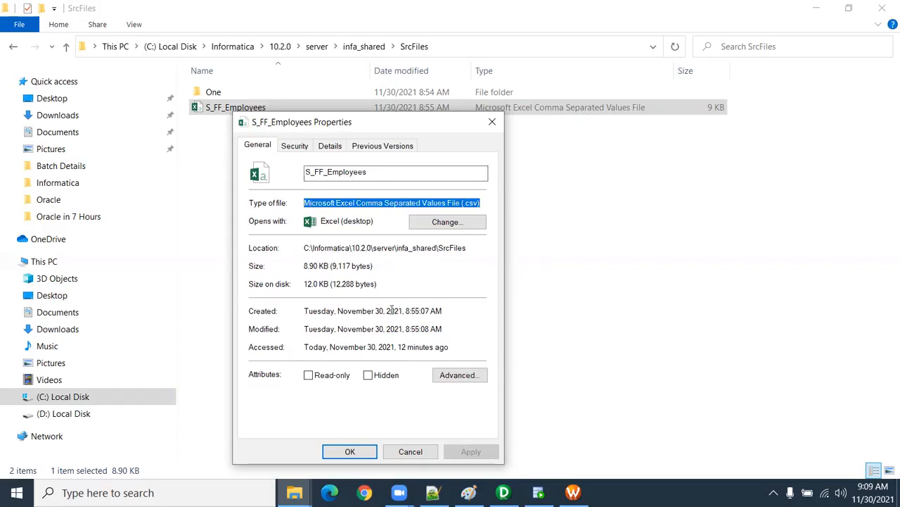
{"action": "left_click", "coordinate": [492, 122]}
{"action": "left_click", "coordinate": [286, 177]}
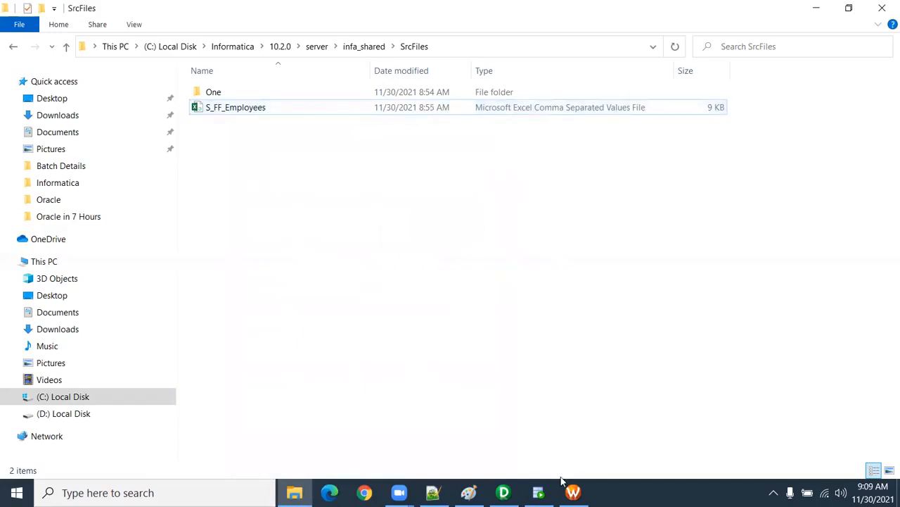
Step: Switch back to Workflow Manager and set the T_EMPLOYEES target's relational connection to Oracle_Tgt
{"action": "mouse_move", "coordinate": [573, 493]}
{"action": "left_click", "coordinate": [569, 429]}
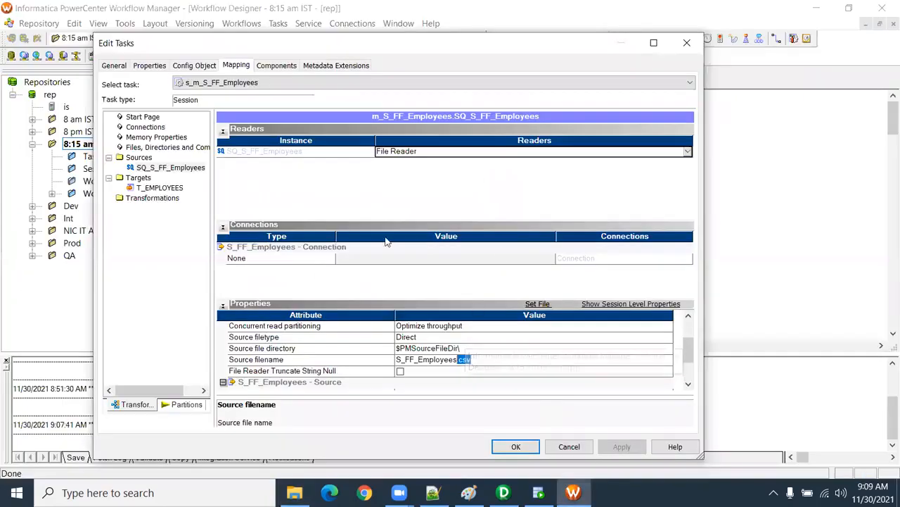
{"action": "left_click", "coordinate": [174, 191]}
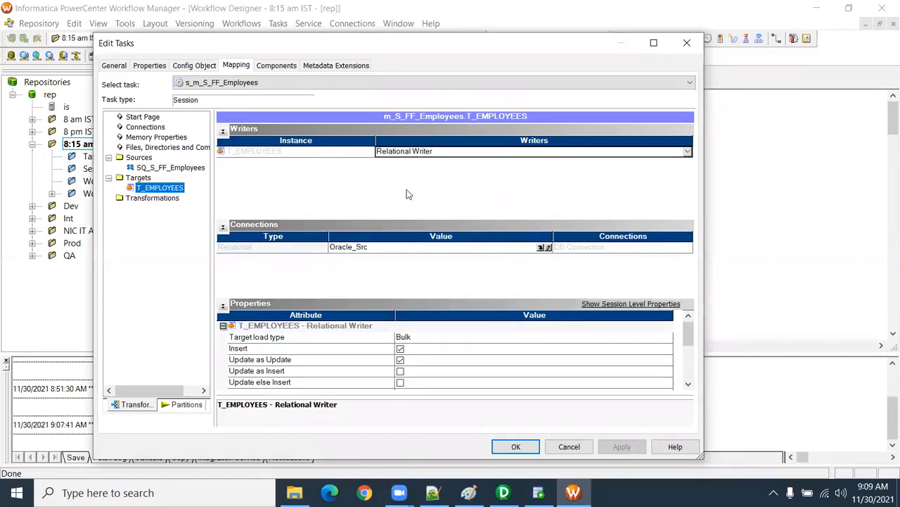
{"action": "left_click", "coordinate": [543, 247]}
{"action": "left_click", "coordinate": [371, 259]}
{"action": "left_click", "coordinate": [470, 178]}
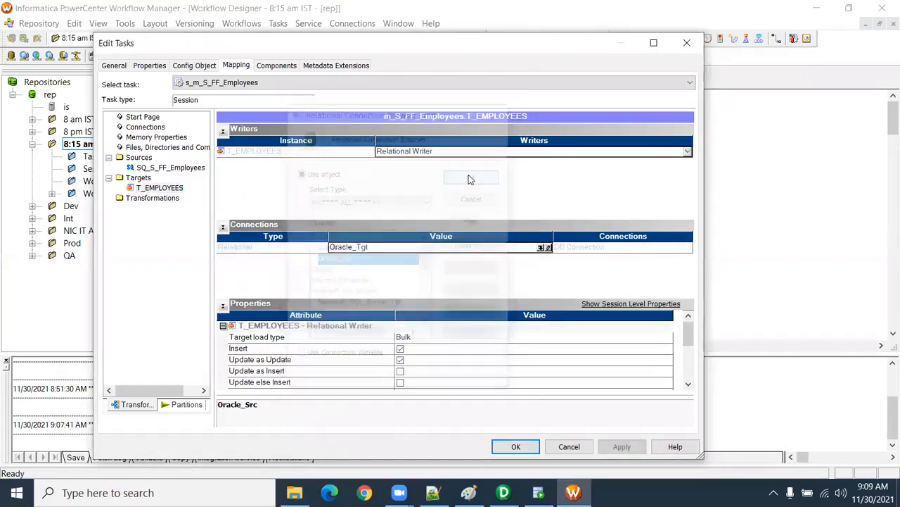
Step: Enable the truncate target table option for T_EMPLOYEES, apply the session changes and save the workflow
{"action": "left_click", "coordinate": [688, 385]}
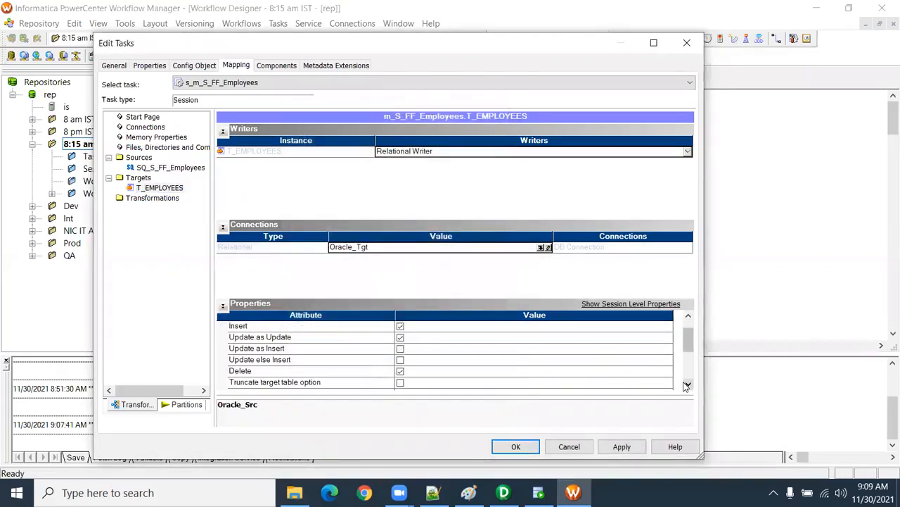
{"action": "left_click", "coordinate": [688, 384]}
{"action": "left_click", "coordinate": [400, 348]}
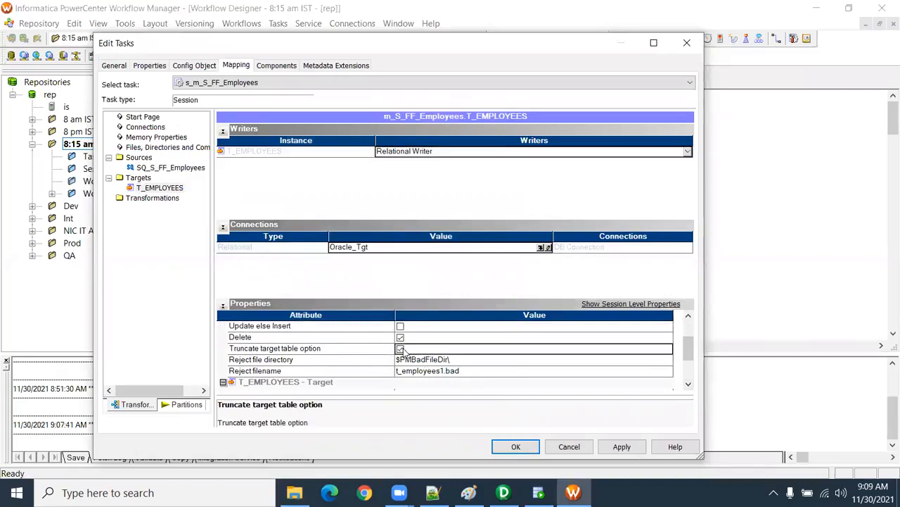
{"action": "left_click", "coordinate": [617, 447]}
{"action": "left_click", "coordinate": [516, 447]}
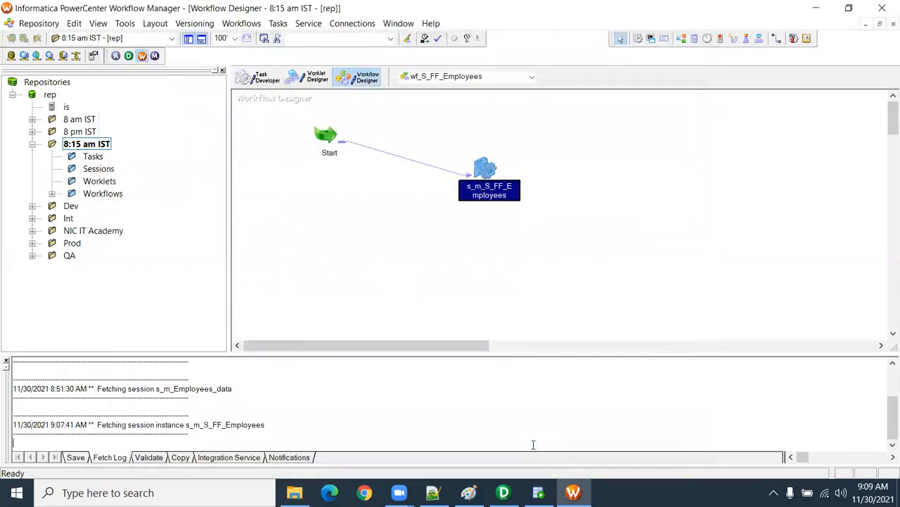
{"action": "key", "text": "ctrl+s"}
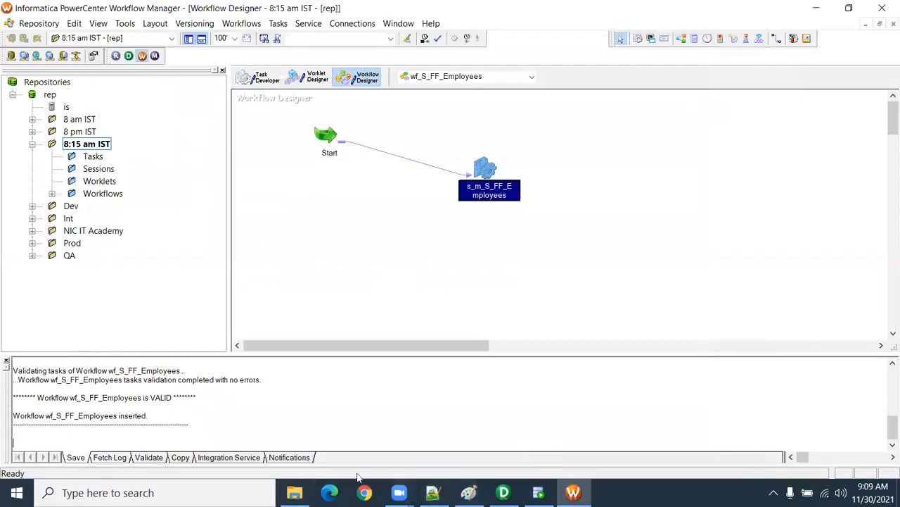
Step: Switch to File Explorer and look over the available actions for the S_FF_Employees file in SrcFiles
{"action": "left_click", "coordinate": [295, 492]}
{"action": "left_click", "coordinate": [262, 109]}
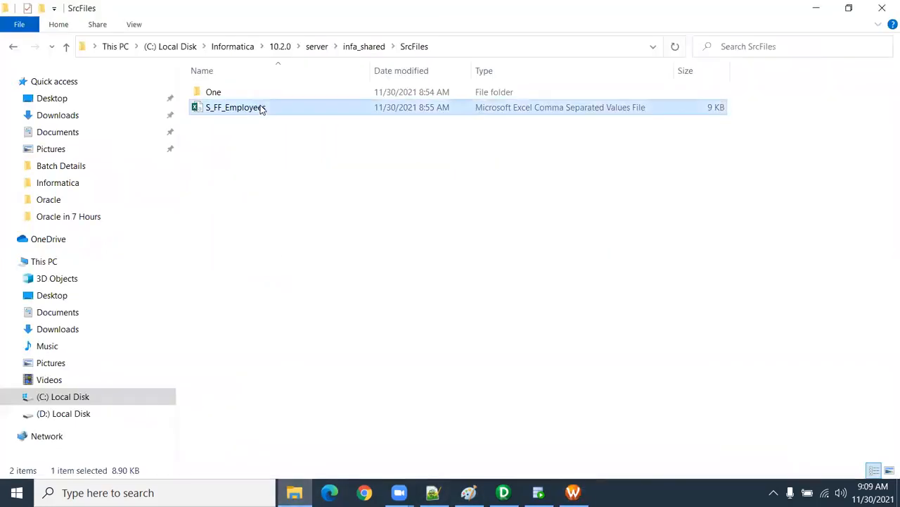
{"action": "right_click", "coordinate": [261, 109]}
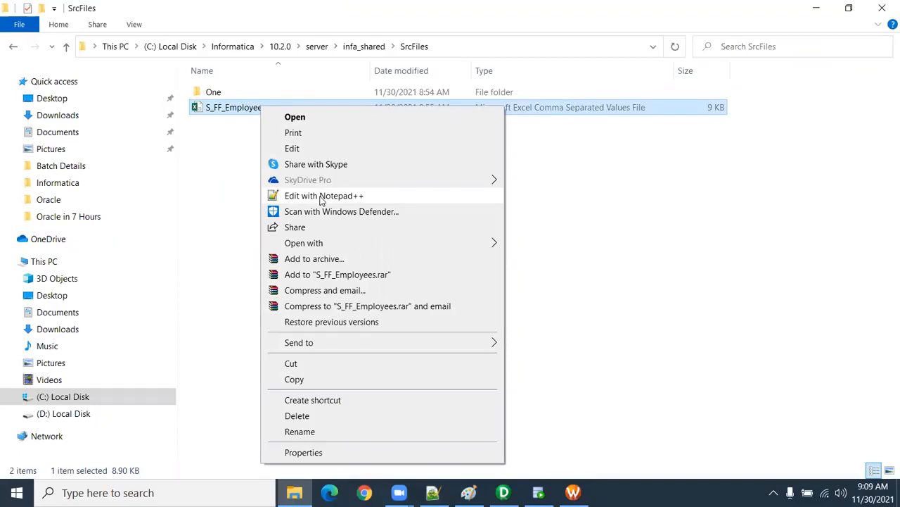
{"action": "left_click", "coordinate": [234, 175]}
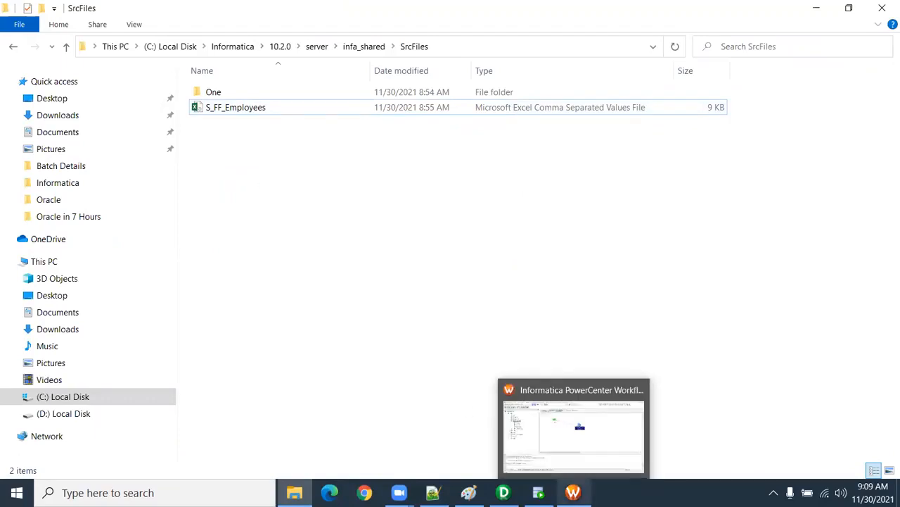
Step: Return to Workflow Manager and reopen the s_m_S_FF_Employees session for editing
{"action": "left_click", "coordinate": [573, 493]}
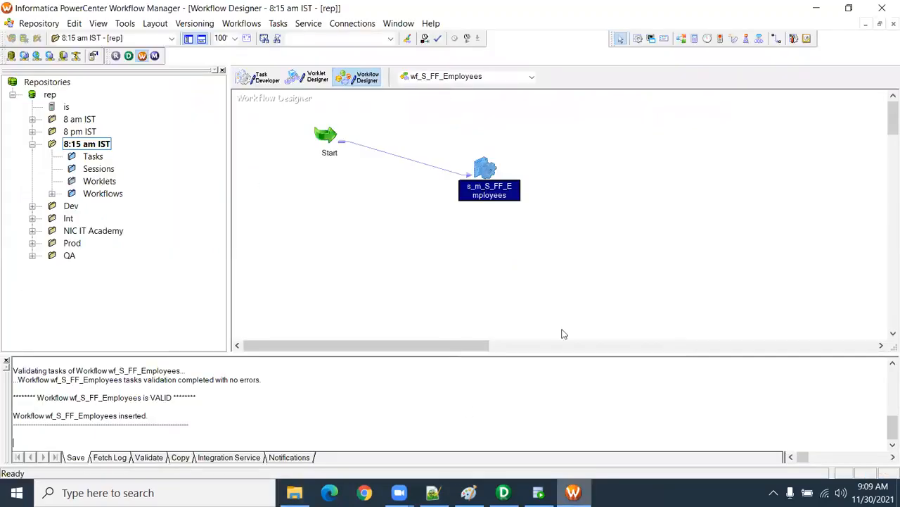
{"action": "double_click", "coordinate": [490, 171]}
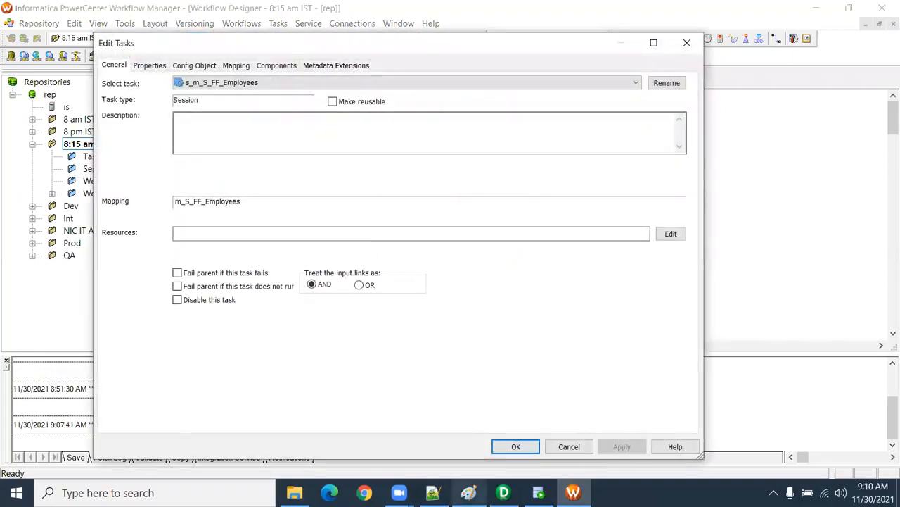
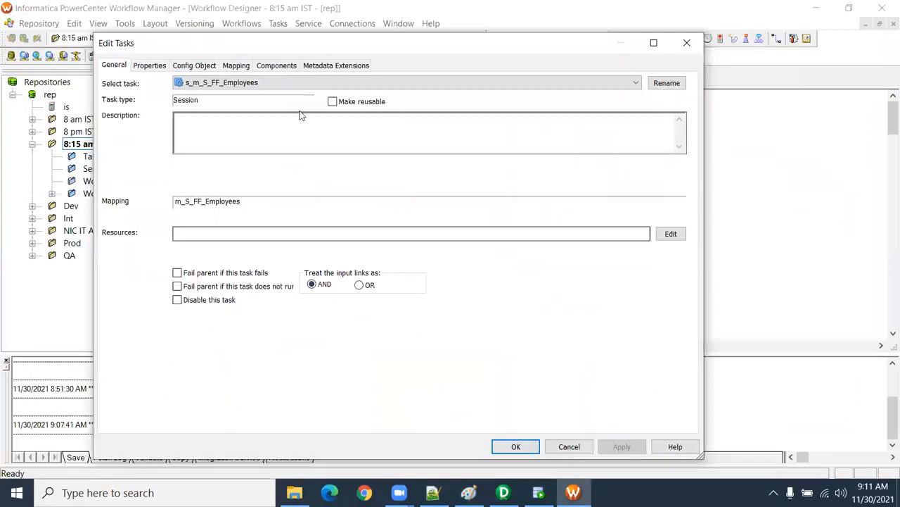
Step: Review the session's T_EMPLOYEES target settings against the load-type diagram in Paint and the m_S_FF_Employees mapping in Designer, returning to Workflow Manager
{"action": "left_click", "coordinate": [236, 65]}
{"action": "left_click", "coordinate": [172, 198]}
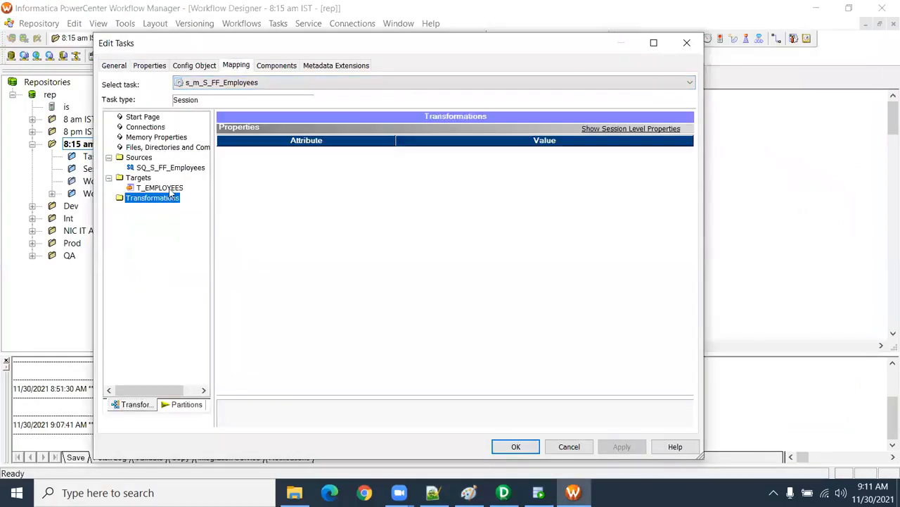
{"action": "left_click", "coordinate": [169, 188]}
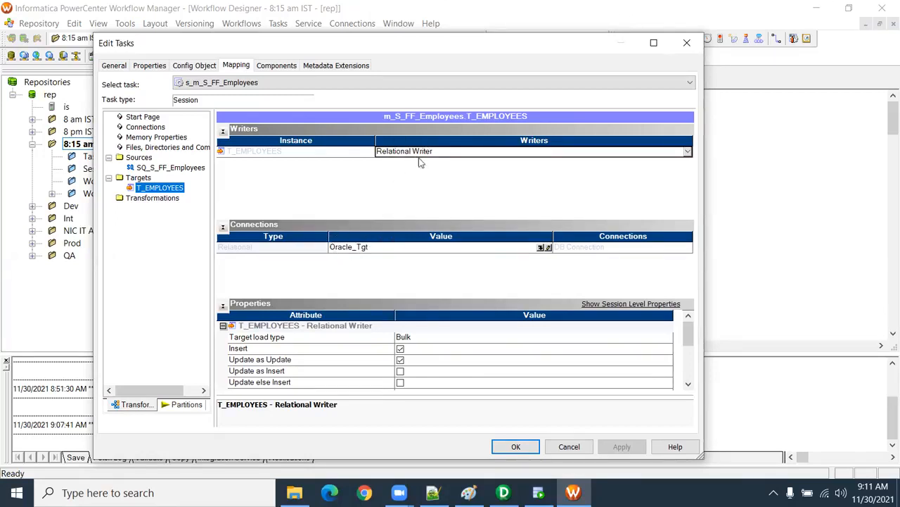
{"action": "left_click", "coordinate": [469, 493]}
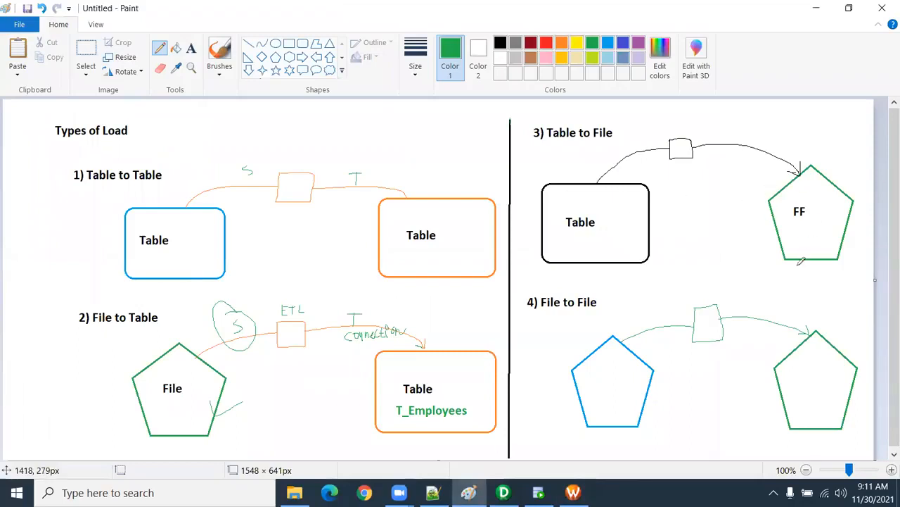
{"action": "left_click", "coordinate": [504, 492]}
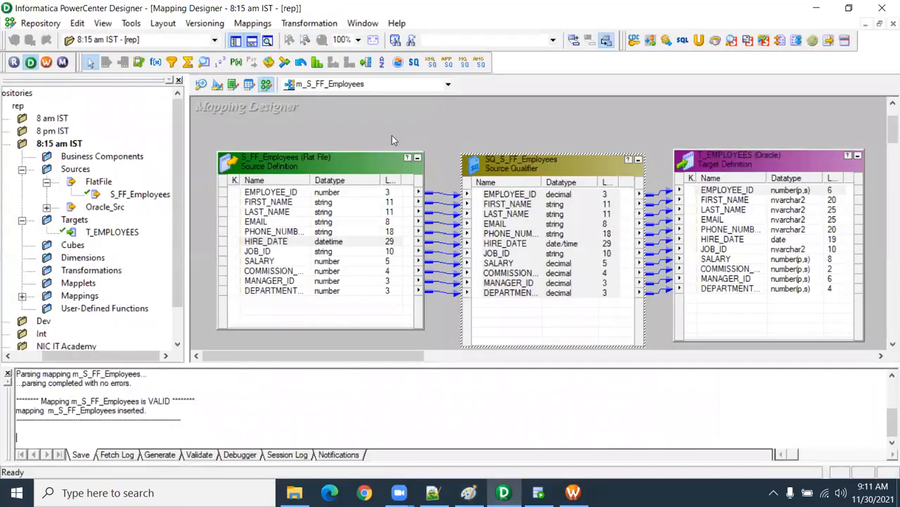
{"action": "left_click", "coordinate": [573, 492]}
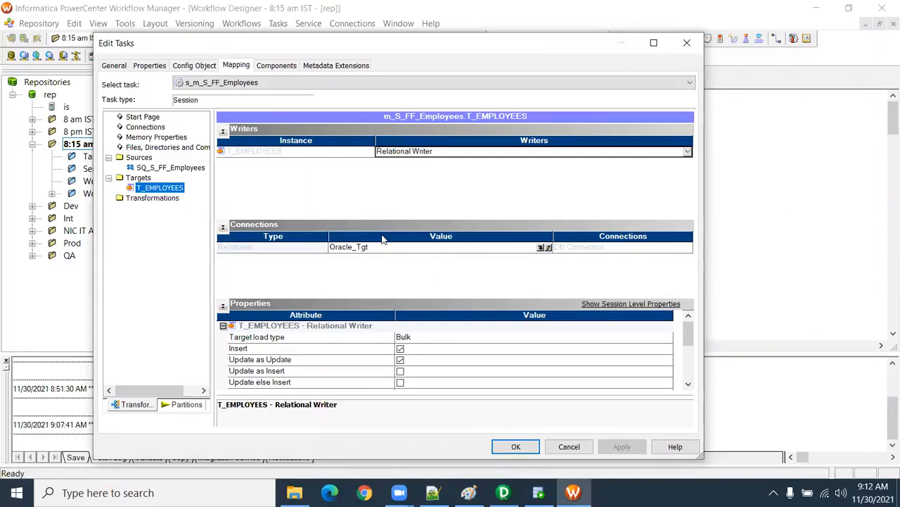
Step: Compare the SQ_S_FF_Employees source's reader, connection and property settings with those of the T_EMPLOYEES target
{"action": "left_click", "coordinate": [158, 173]}
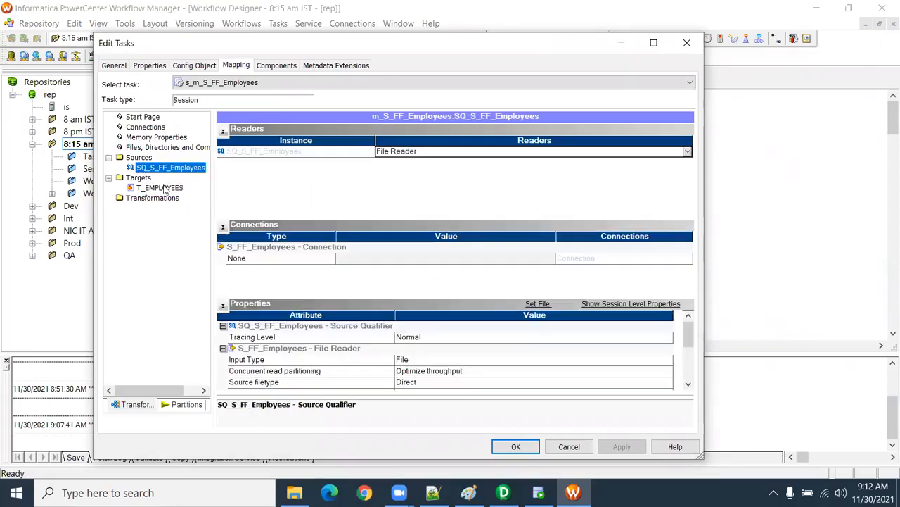
{"action": "left_click", "coordinate": [164, 188]}
{"action": "left_click", "coordinate": [163, 169]}
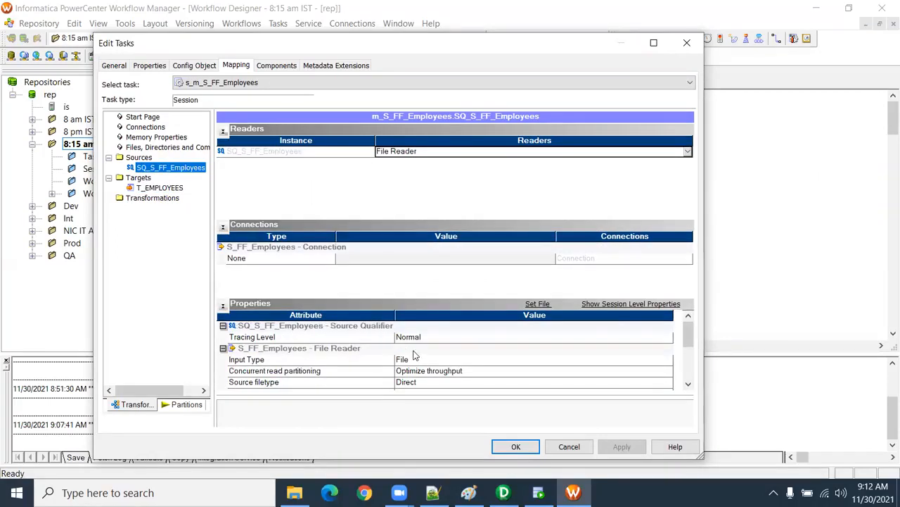
{"action": "left_click", "coordinate": [178, 190]}
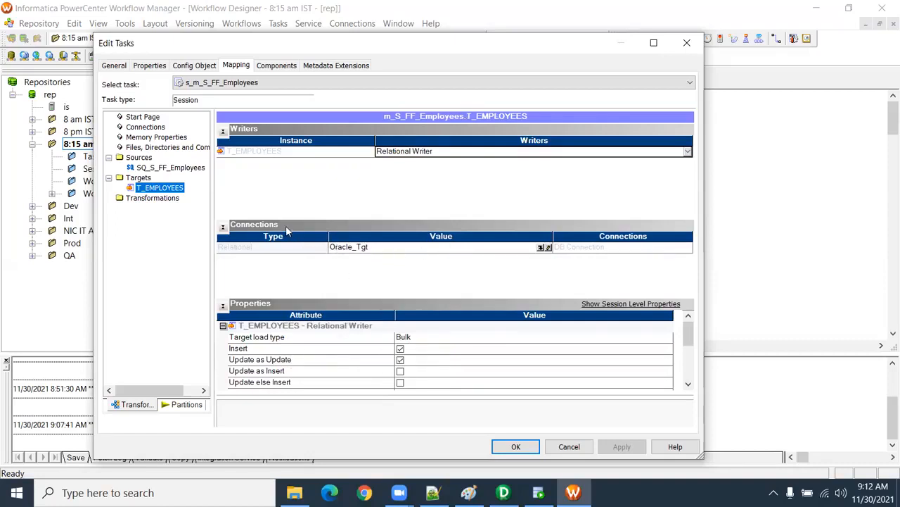
{"action": "left_click", "coordinate": [182, 170]}
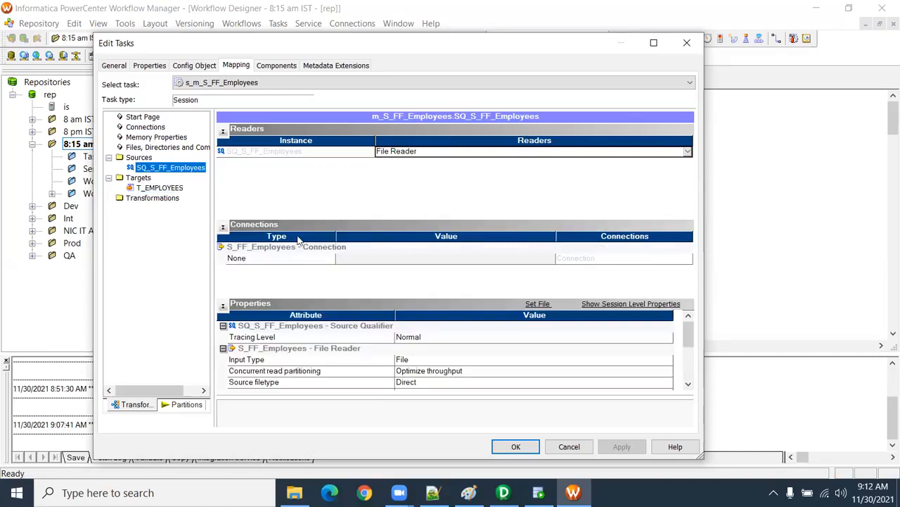
{"action": "left_click", "coordinate": [159, 188]}
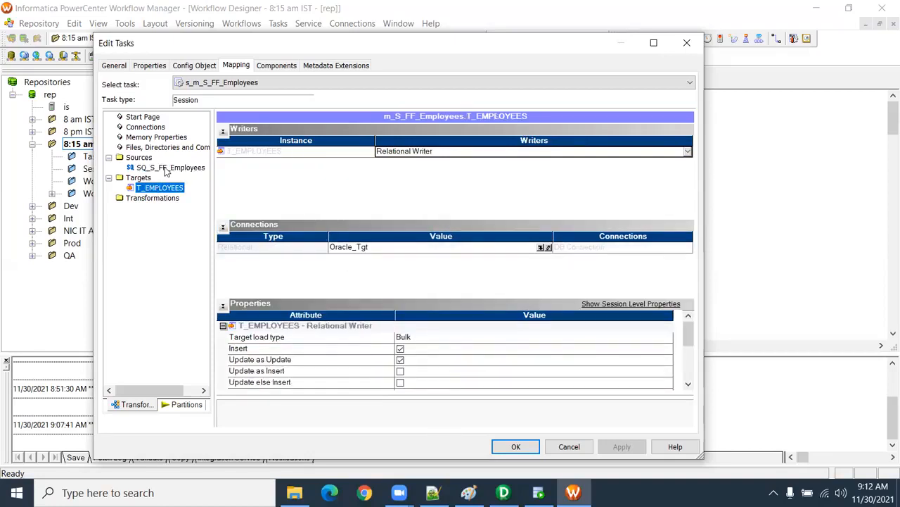
{"action": "left_click", "coordinate": [169, 167]}
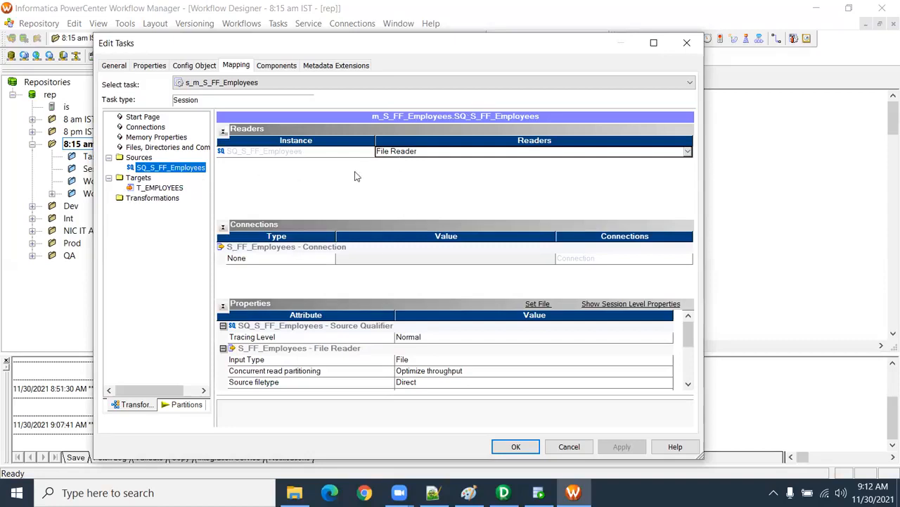
{"action": "left_click", "coordinate": [177, 190]}
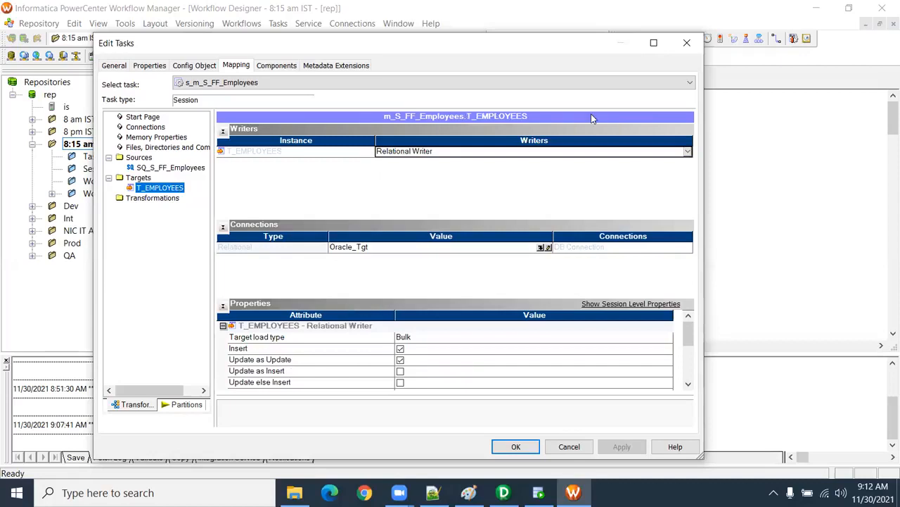
Step: Accept the s_m_S_FF_Employees session settings and save the workflow
{"action": "left_click", "coordinate": [516, 446]}
{"action": "left_click", "coordinate": [380, 234]}
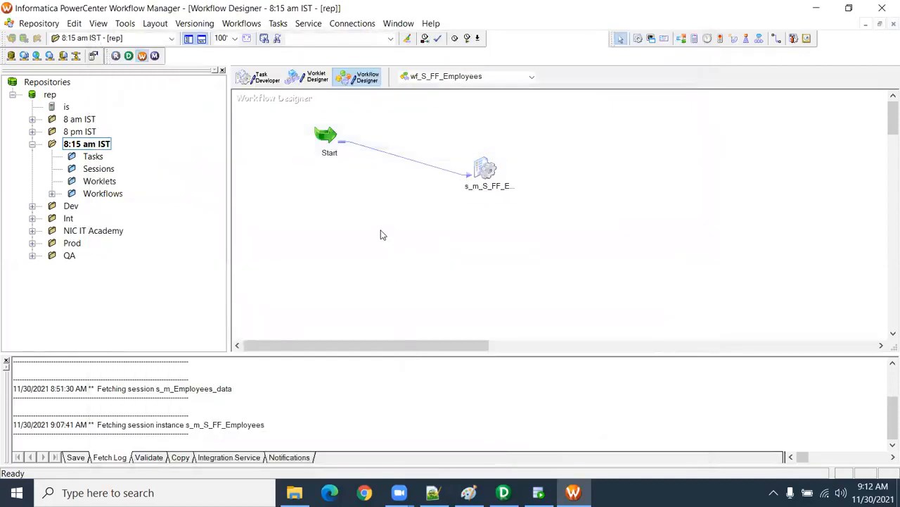
{"action": "key", "text": "ctrl+s"}
{"action": "left_click", "coordinate": [557, 295]}
Step: Switch to SQL Developer, close the Welcome Page and open the CORE connection by entering its account password
{"action": "left_click", "coordinate": [539, 493]}
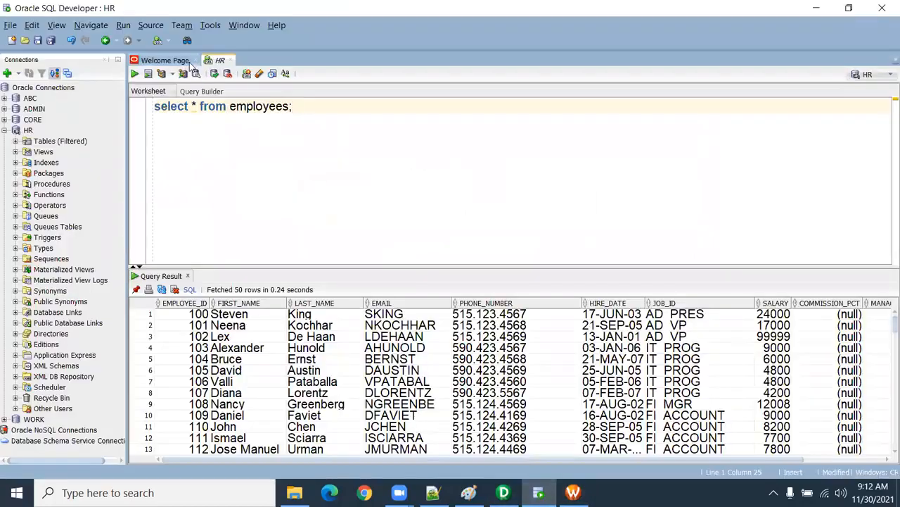
{"action": "left_click", "coordinate": [195, 59]}
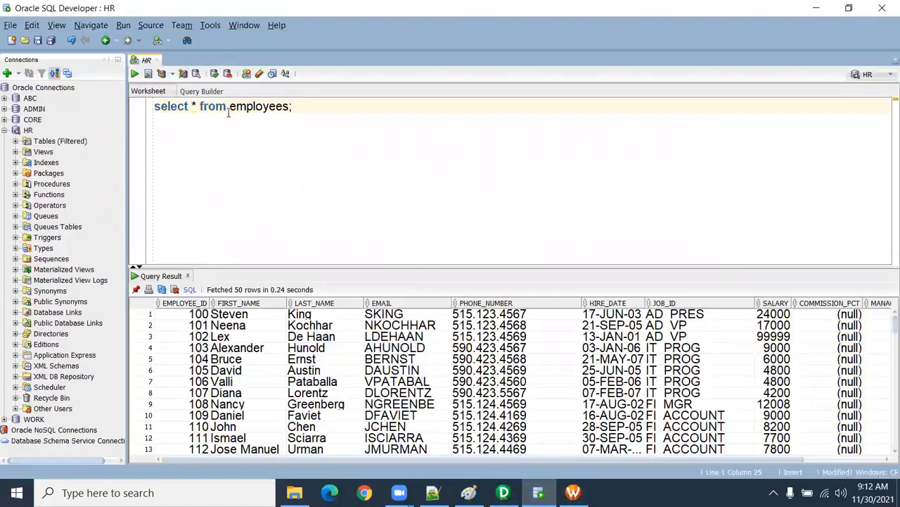
{"action": "left_click", "coordinate": [4, 130]}
{"action": "left_click", "coordinate": [4, 119]}
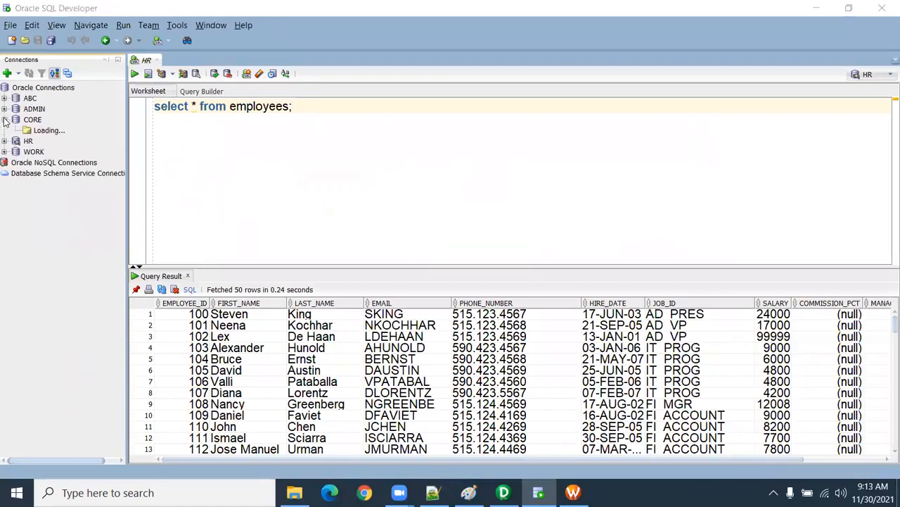
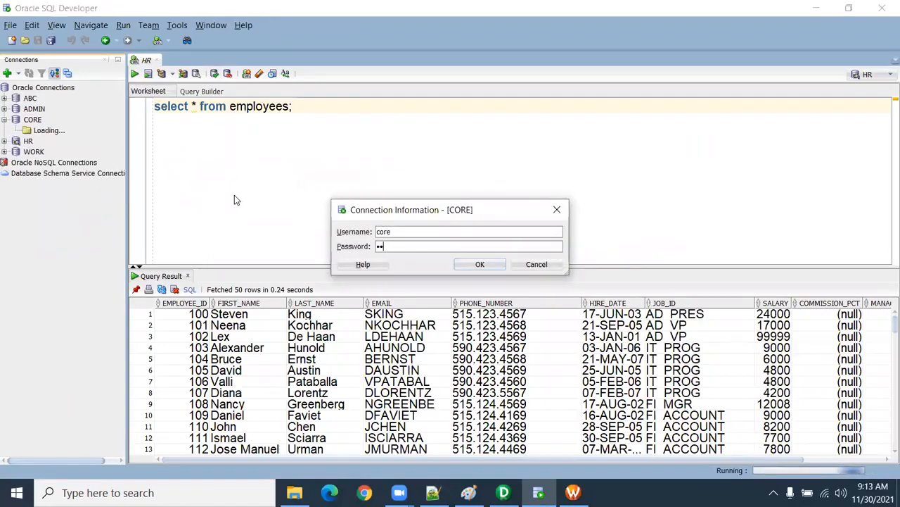
{"action": "key", "text": "Return"}
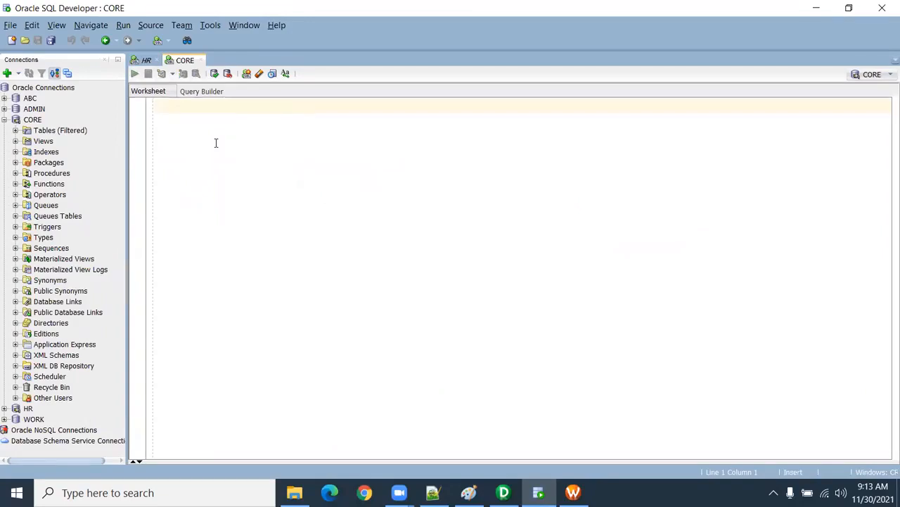
Step: Write the query "select * from t_employees;" in the CORE worksheet
{"action": "type", "text": "se"}
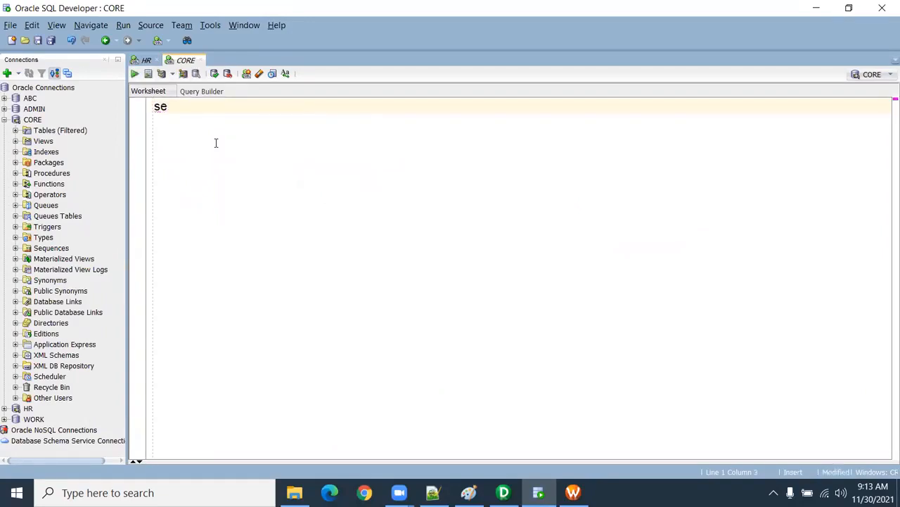
{"action": "type", "text": "lect * from "}
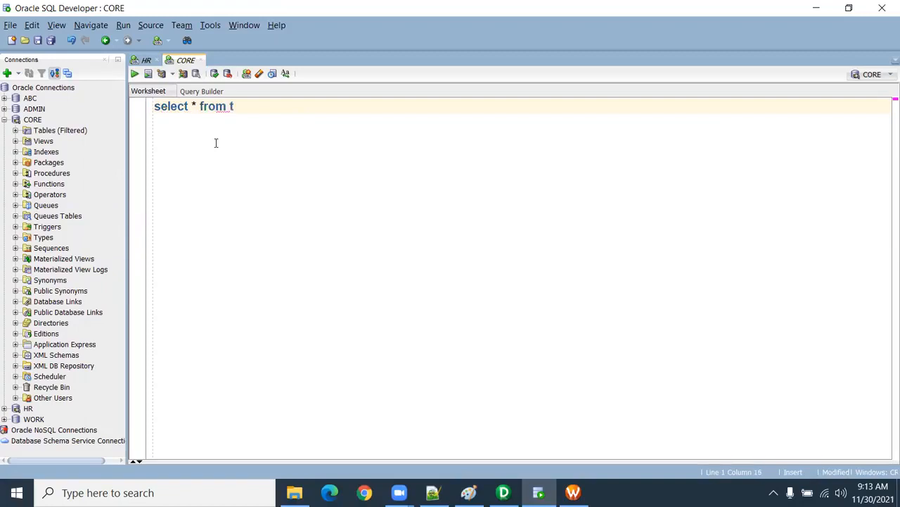
{"action": "type", "text": "t_employees;"}
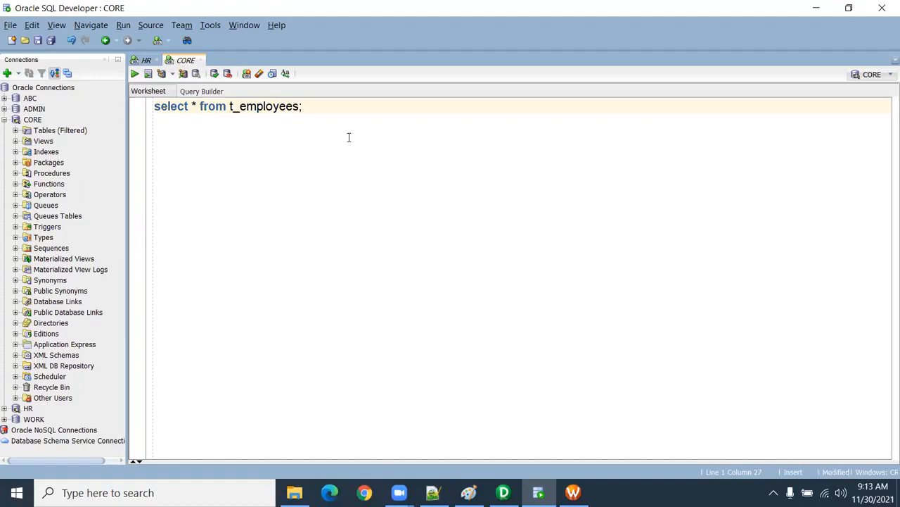
{"action": "double_click", "coordinate": [301, 106]}
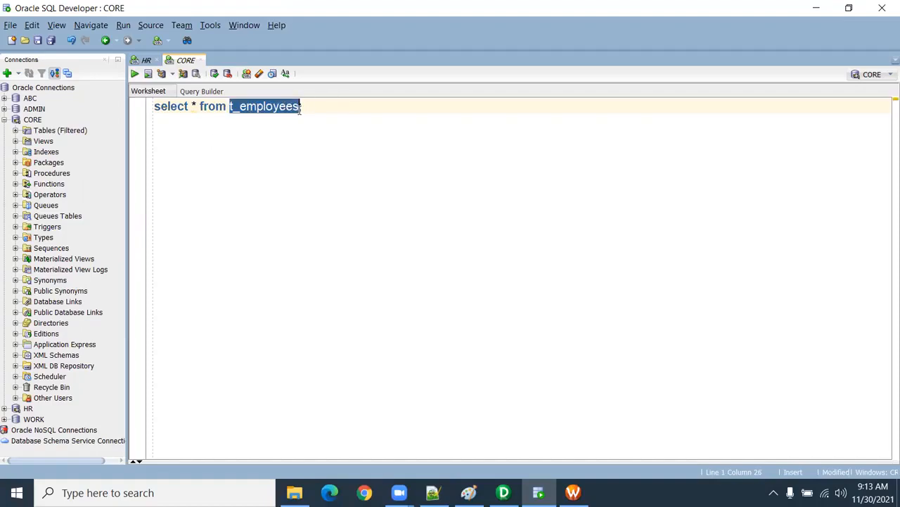
{"action": "left_click", "coordinate": [345, 106]}
Step: Add the statement "truncate table t_employees;" below the query, run it and enlarge the script output area
{"action": "key", "text": "Return"}
{"action": "key", "text": "Return"}
{"action": "type", "text": "truncate table t_employees;"}
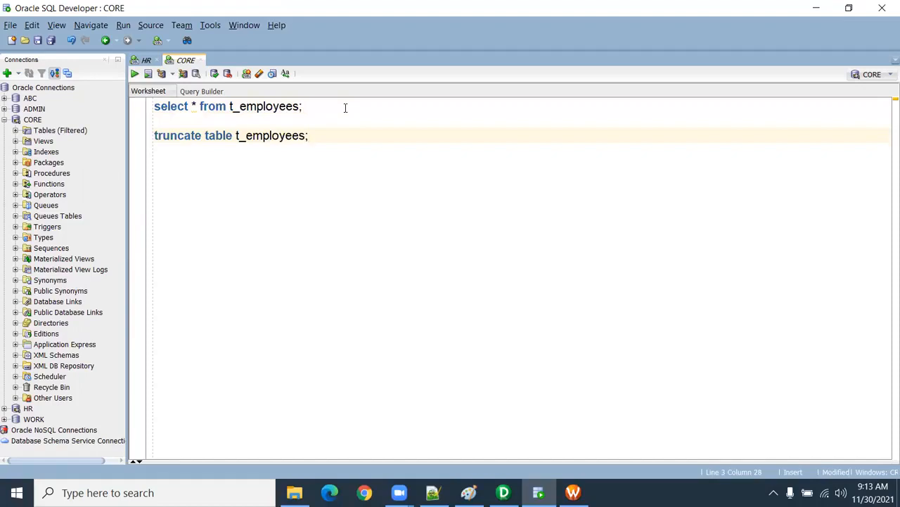
{"action": "key", "text": "ctrl+Return"}
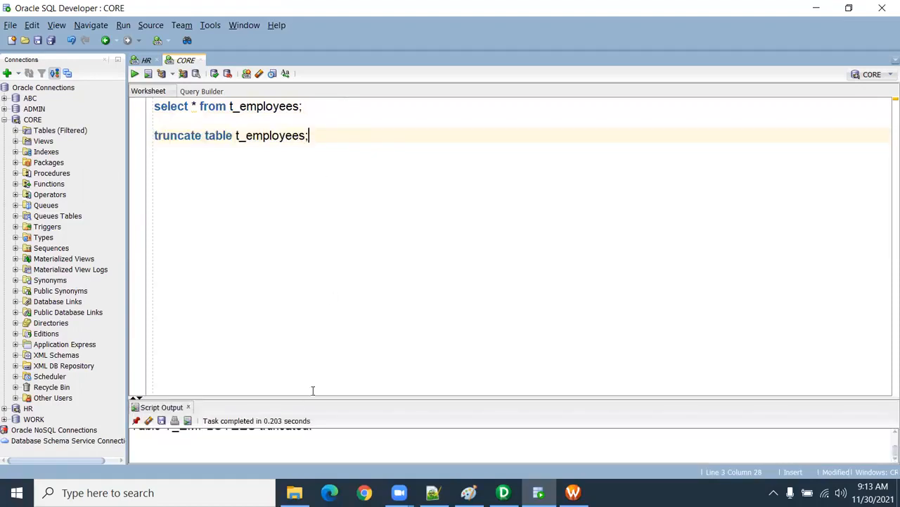
{"action": "left_click_drag", "start_coordinate": [308, 396], "coordinate": [305, 267]}
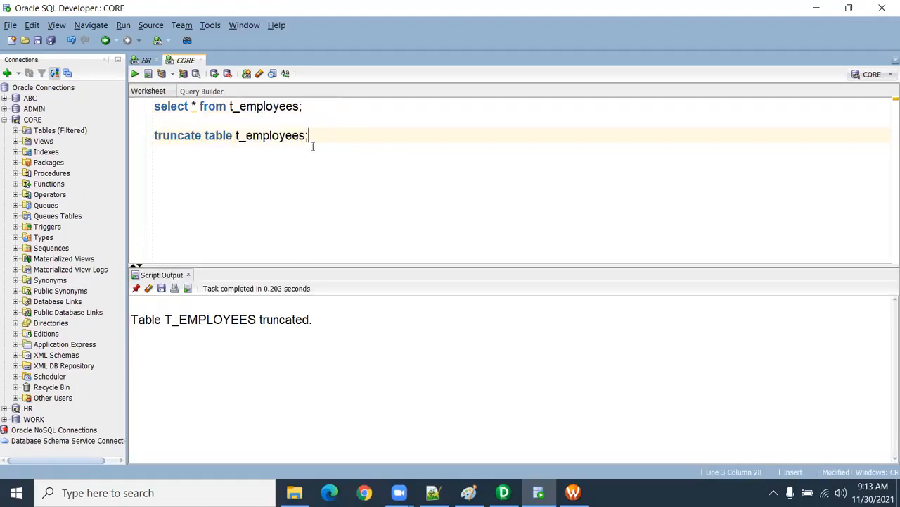
Step: Clear the script output and delete the truncate statement from the worksheet
{"action": "key", "text": "shift+Home"}
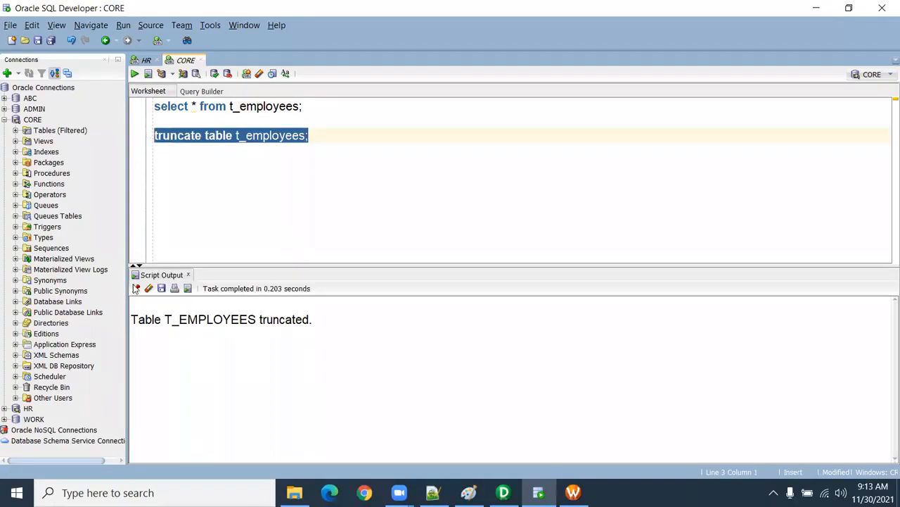
{"action": "left_click", "coordinate": [149, 289]}
{"action": "mouse_move", "coordinate": [312, 138]}
{"action": "left_mouse_down"}
{"action": "mouse_move", "coordinate": [324, 140]}
{"action": "mouse_move", "coordinate": [147, 128]}
{"action": "left_mouse_up"}
{"action": "key", "text": "BackSpace"}
{"action": "key", "text": "BackSpace"}
{"action": "key", "text": "BackSpace"}
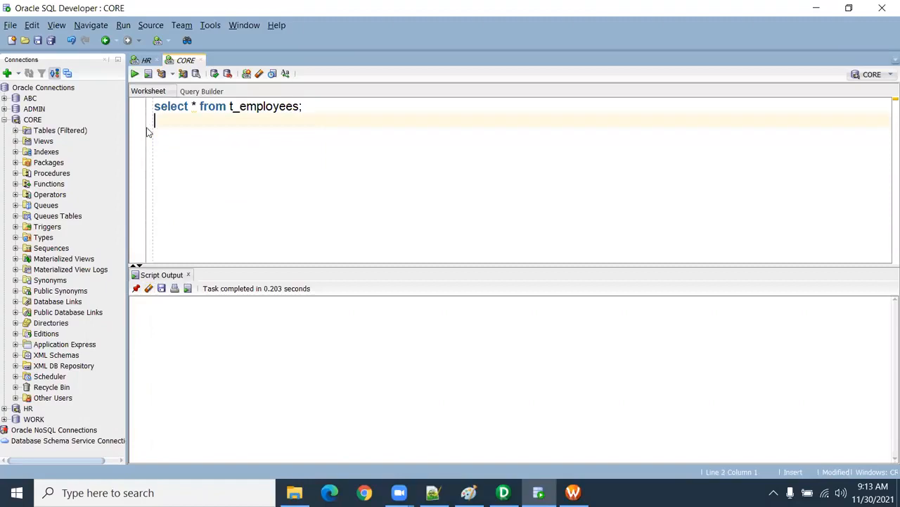
Step: Run the select query on t_employees to check the table's contents before the load
{"action": "key", "text": "ctrl+Return"}
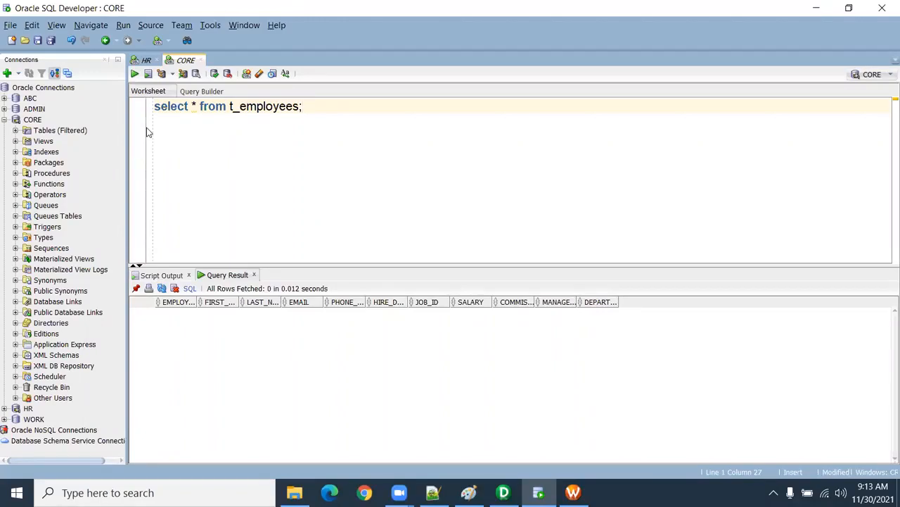
{"action": "key", "text": "Return"}
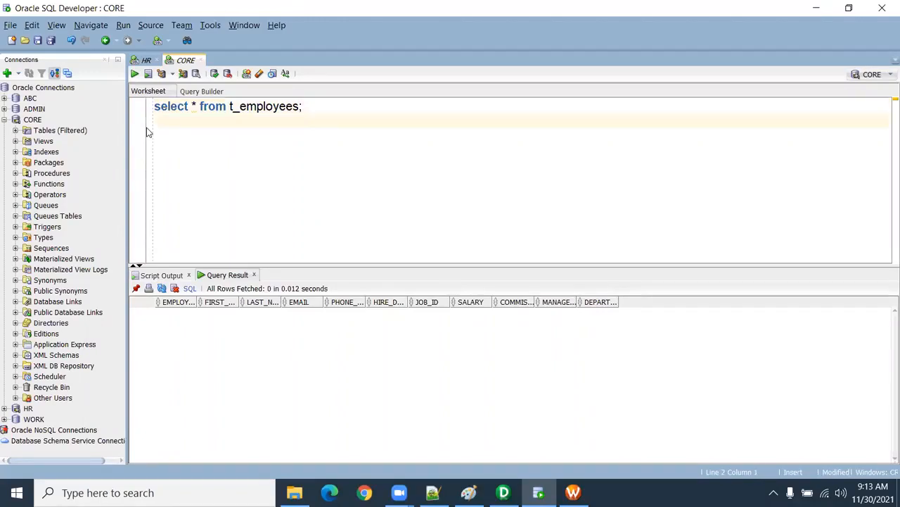
{"action": "key", "text": "Return"}
{"action": "key", "text": "Return"}
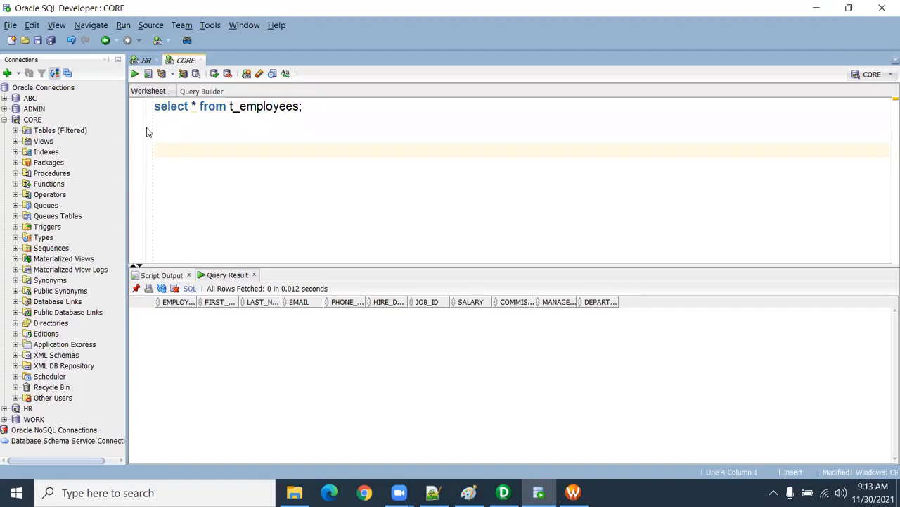
{"action": "left_click", "coordinate": [168, 129]}
{"action": "left_click", "coordinate": [186, 107]}
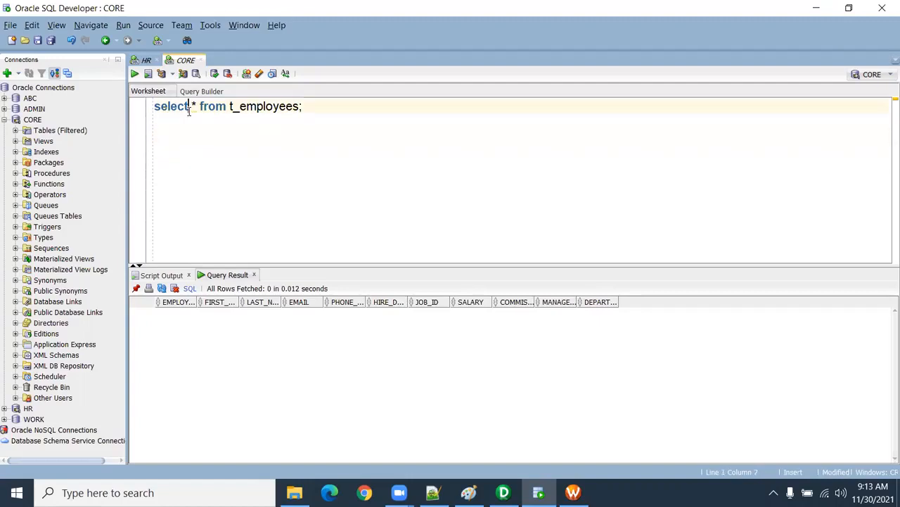
{"action": "key", "text": "ctrl+Return"}
Step: Switch back to Workflow Manager and start the wf_S_FF_Employees workflow
{"action": "left_click", "coordinate": [574, 493]}
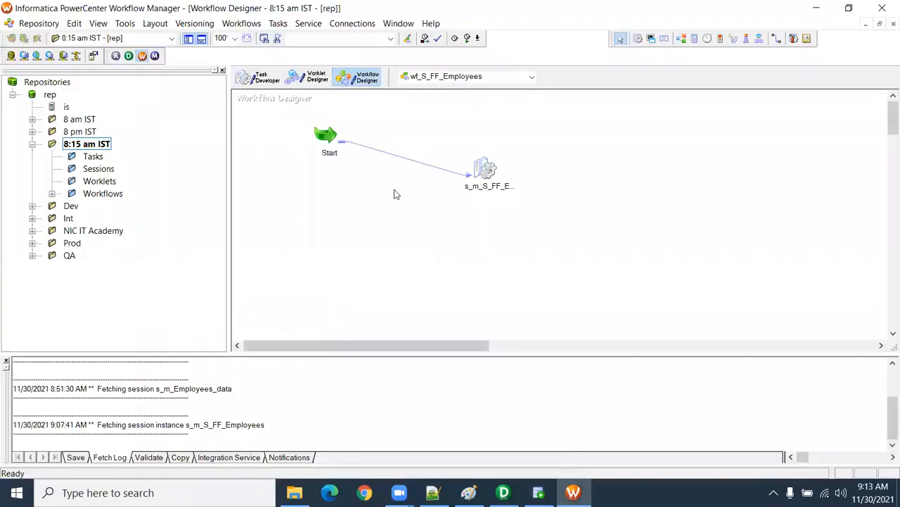
{"action": "right_click", "coordinate": [392, 190]}
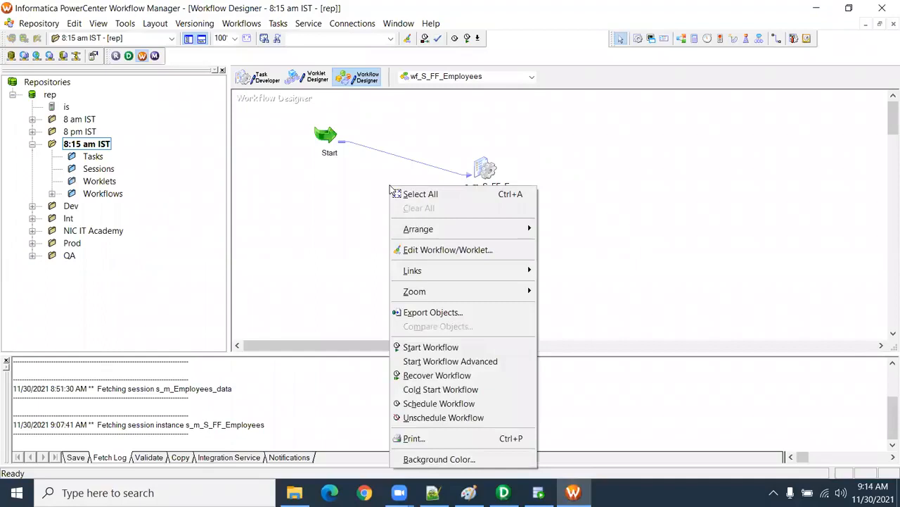
{"action": "left_click", "coordinate": [431, 346]}
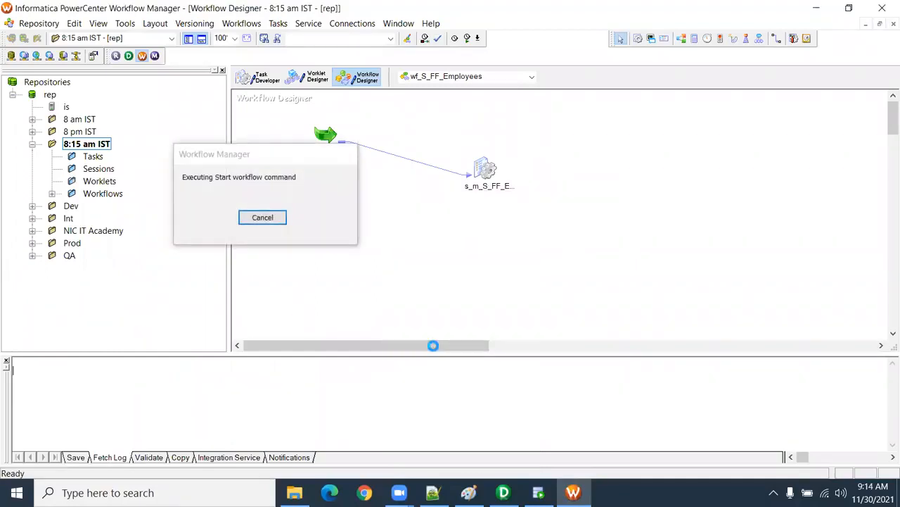
{"action": "left_click", "coordinate": [294, 492]}
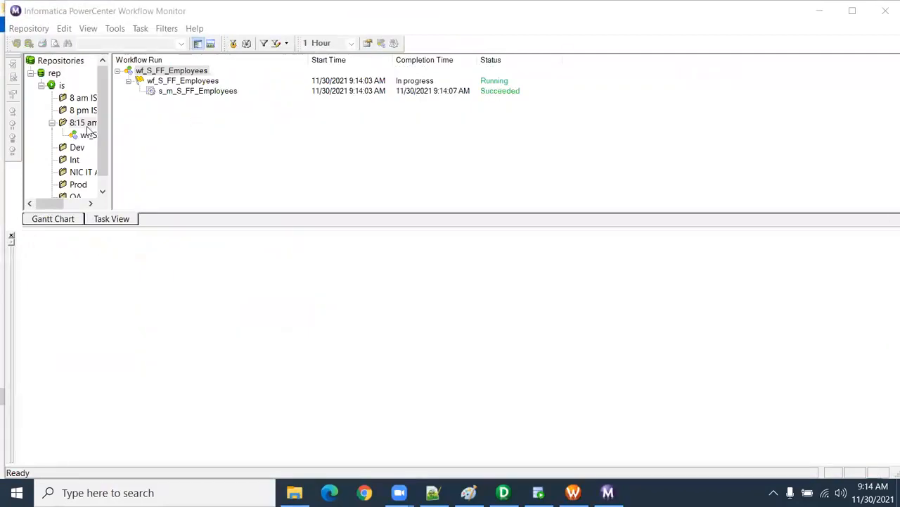
Step: Select the s_m_S_FF_Employees session run and examine its source/target statistics, widening the Transformation Name column
{"action": "left_click", "coordinate": [88, 133]}
{"action": "left_click", "coordinate": [176, 82]}
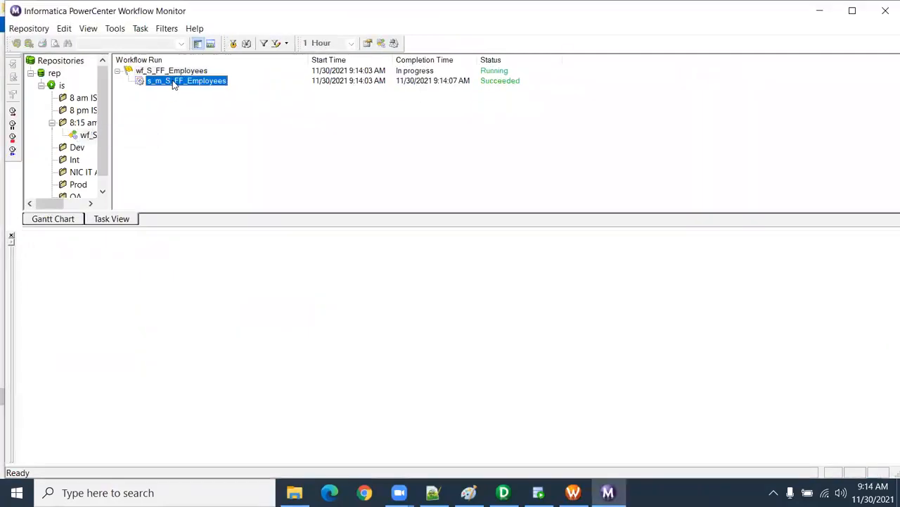
{"action": "left_click", "coordinate": [22, 248]}
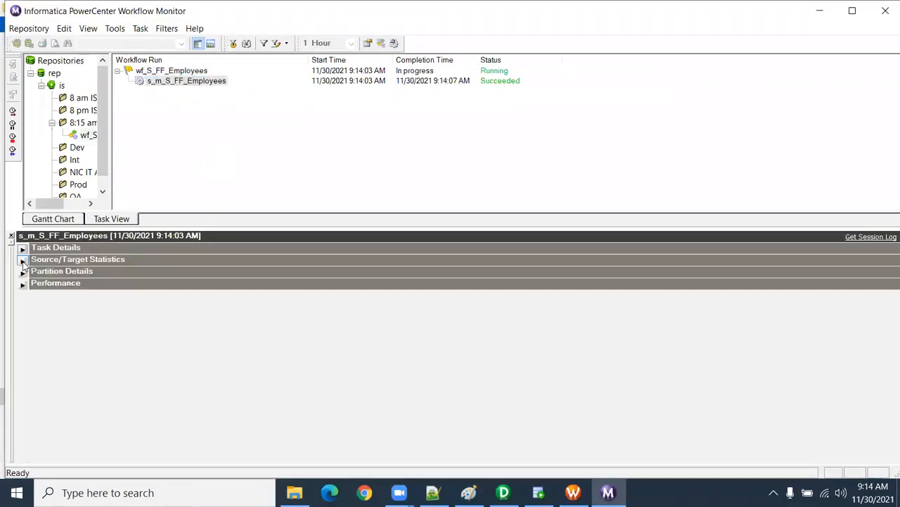
{"action": "left_click", "coordinate": [23, 260]}
{"action": "left_click", "coordinate": [201, 291]}
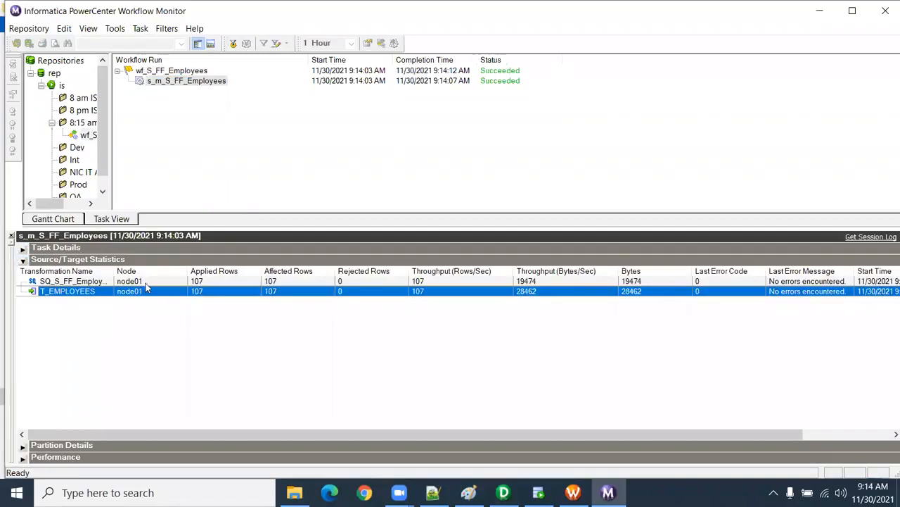
{"action": "left_click_drag", "start_coordinate": [116, 271], "coordinate": [167, 270]}
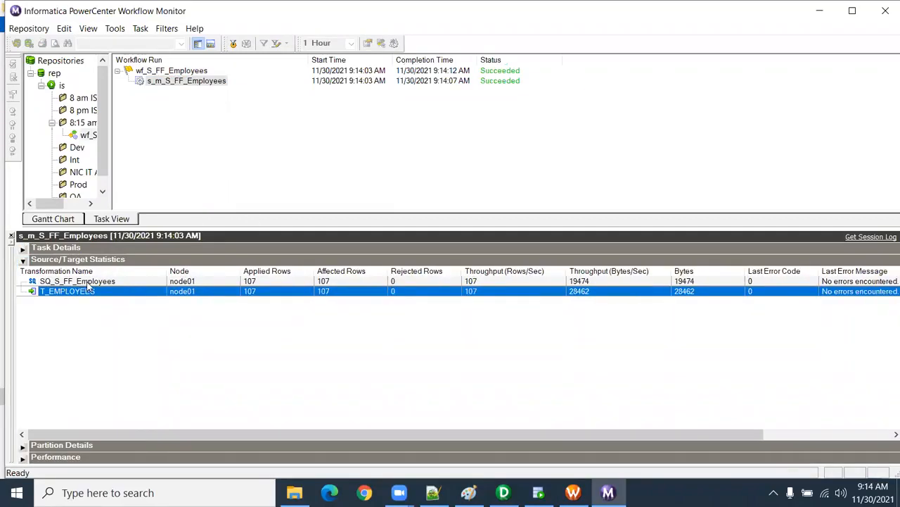
{"action": "left_click", "coordinate": [90, 282]}
{"action": "left_click", "coordinate": [64, 292]}
Step: Get the session log of s_m_S_FF_Employees, look through its first events in a maximized window and close it
{"action": "right_click", "coordinate": [212, 81]}
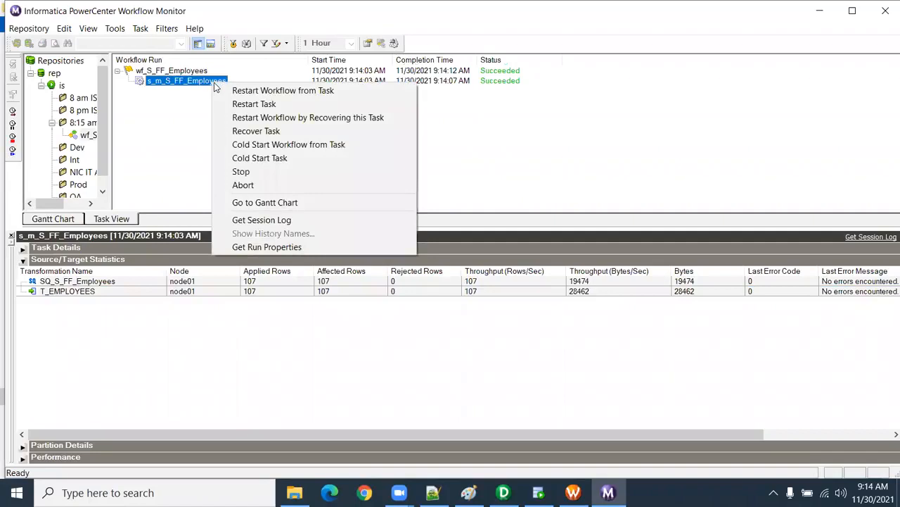
{"action": "left_click", "coordinate": [261, 219]}
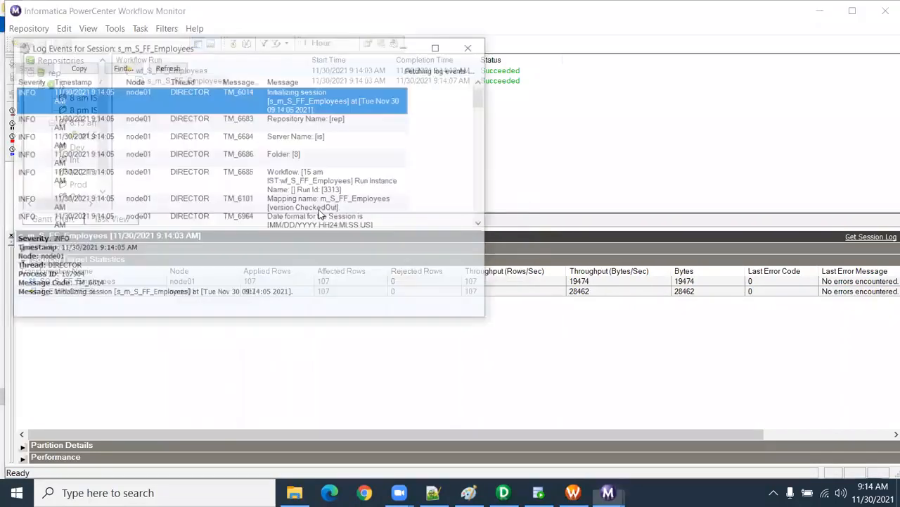
{"action": "left_click", "coordinate": [440, 45]}
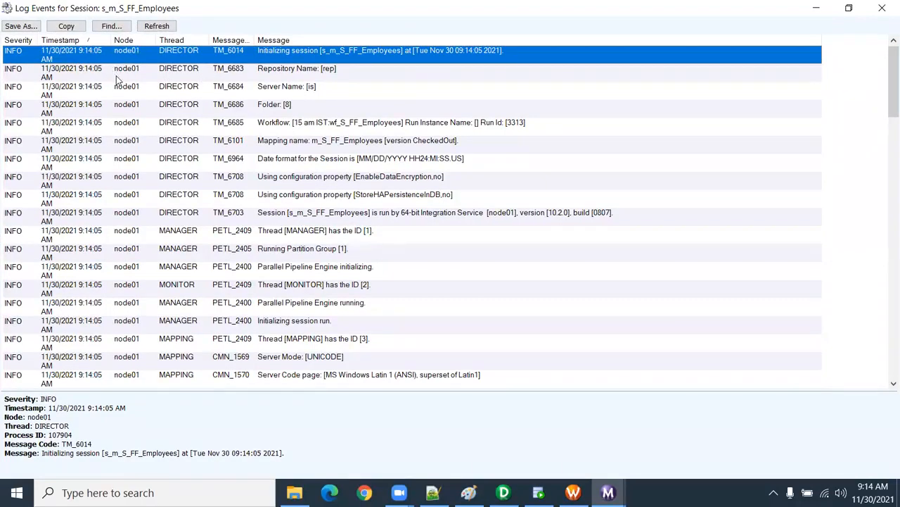
{"action": "left_click", "coordinate": [124, 76]}
{"action": "left_click", "coordinate": [130, 62]}
{"action": "left_click", "coordinate": [132, 79]}
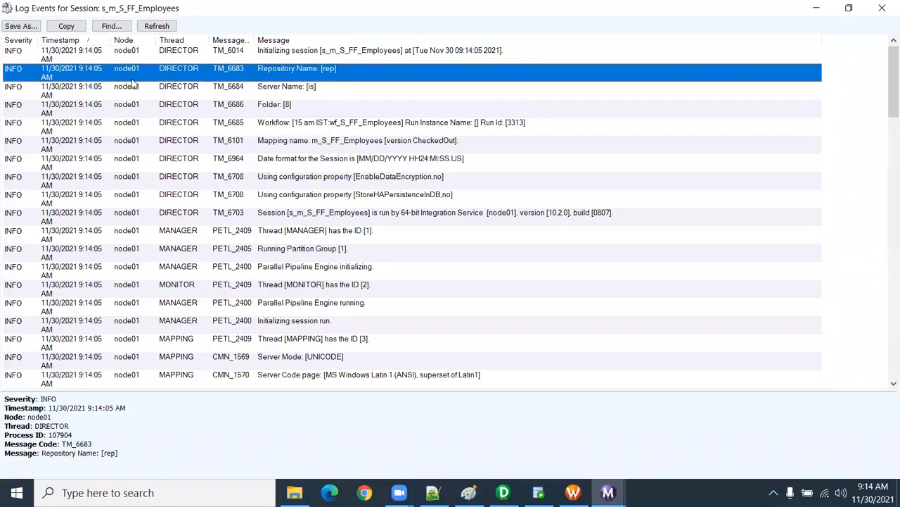
{"action": "left_click", "coordinate": [883, 9]}
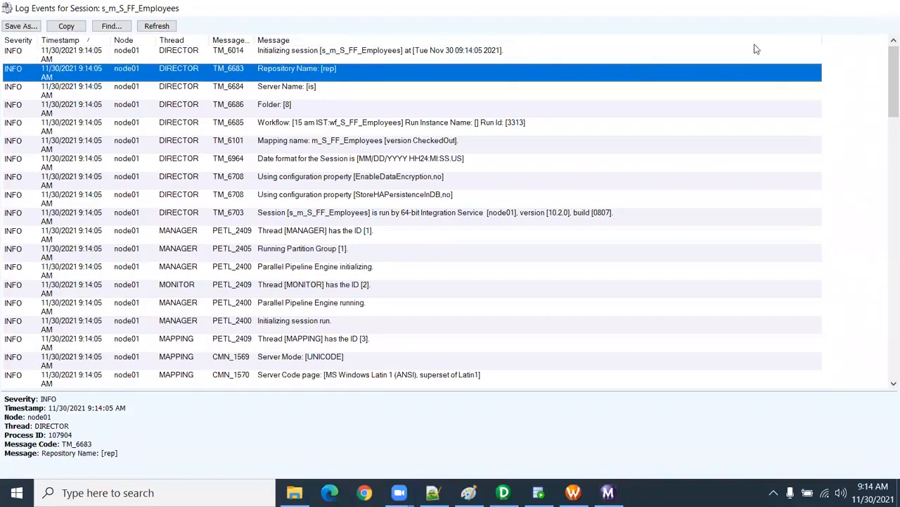
Step: Switch to Workflow Manager and set Stop on errors to 1 in the s_m_S_FF_Employees session's configuration
{"action": "left_click", "coordinate": [573, 492]}
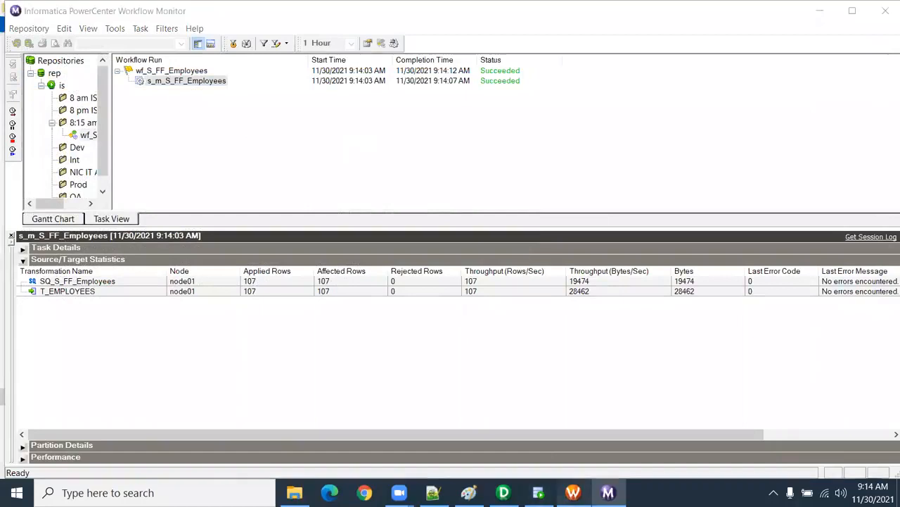
{"action": "double_click", "coordinate": [480, 171]}
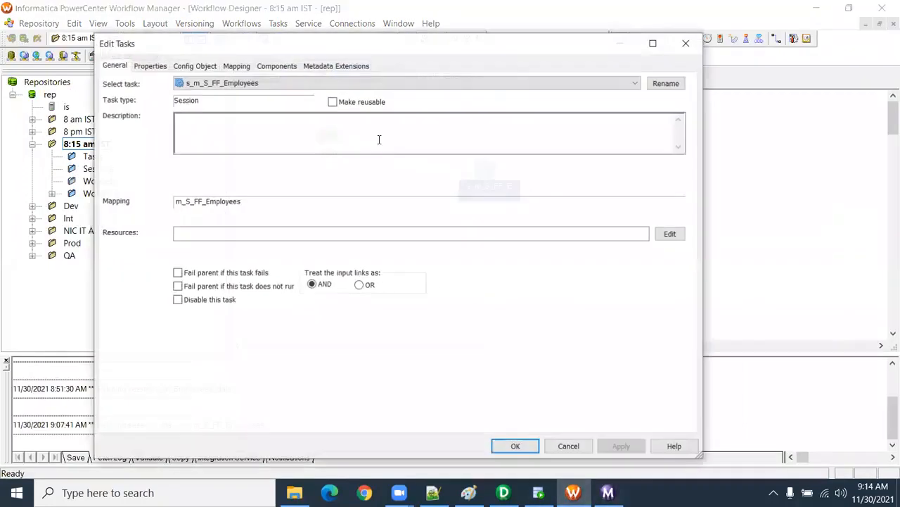
{"action": "left_click", "coordinate": [234, 65]}
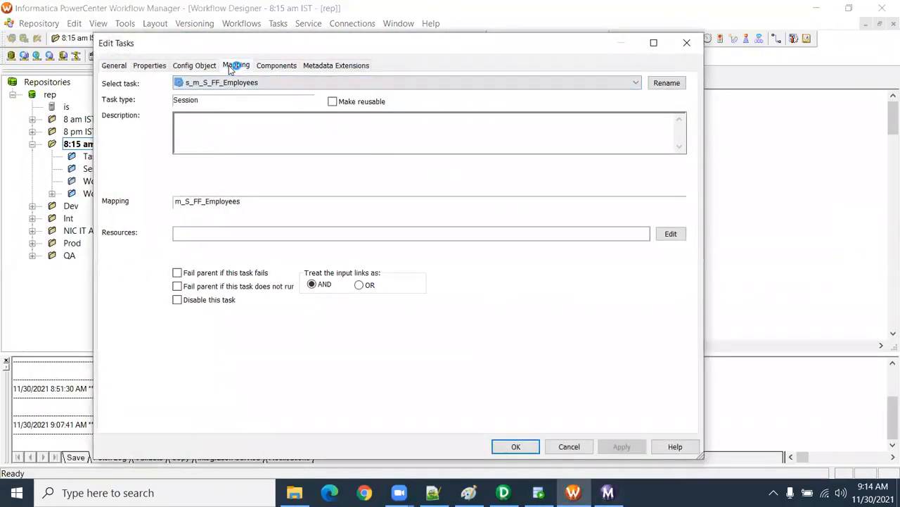
{"action": "left_click", "coordinate": [215, 69]}
{"action": "scroll", "coordinate": [281, 274], "scroll_direction": "down", "scroll_amount": 4}
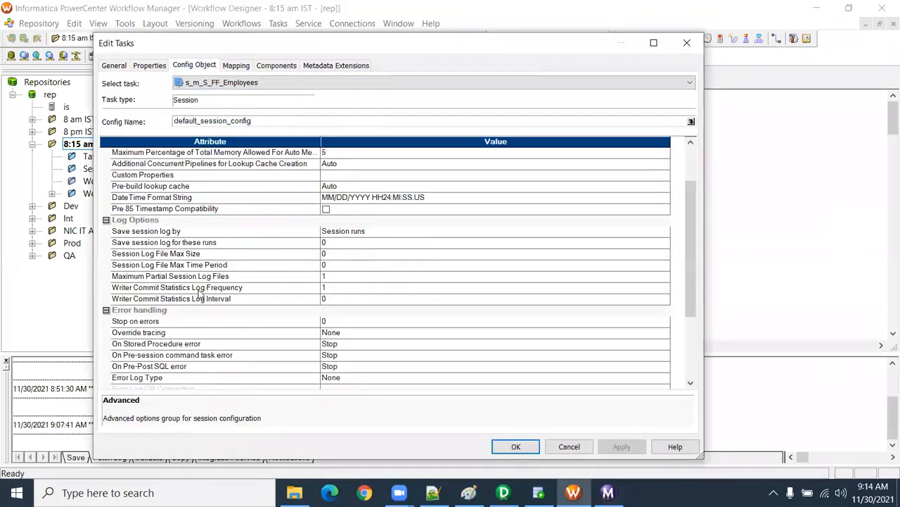
{"action": "left_click", "coordinate": [329, 266]}
{"action": "type", "text": "1"}
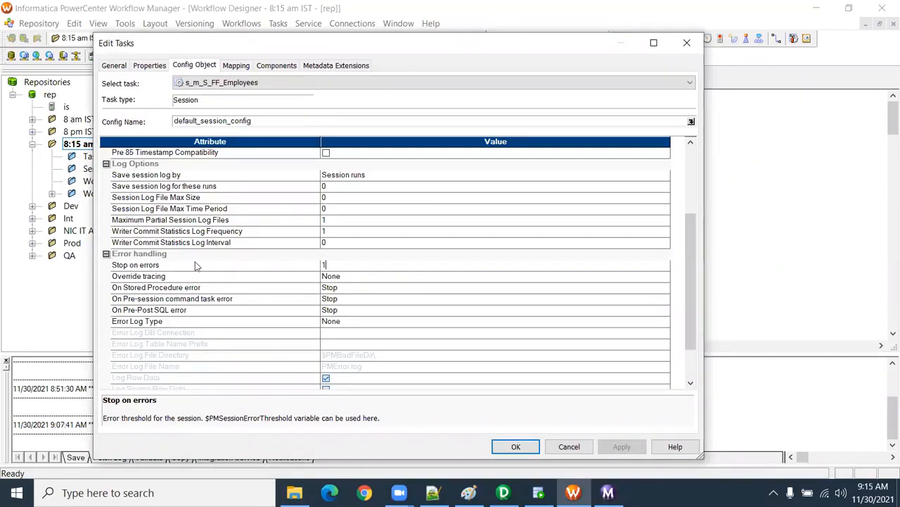
{"action": "left_click", "coordinate": [146, 268]}
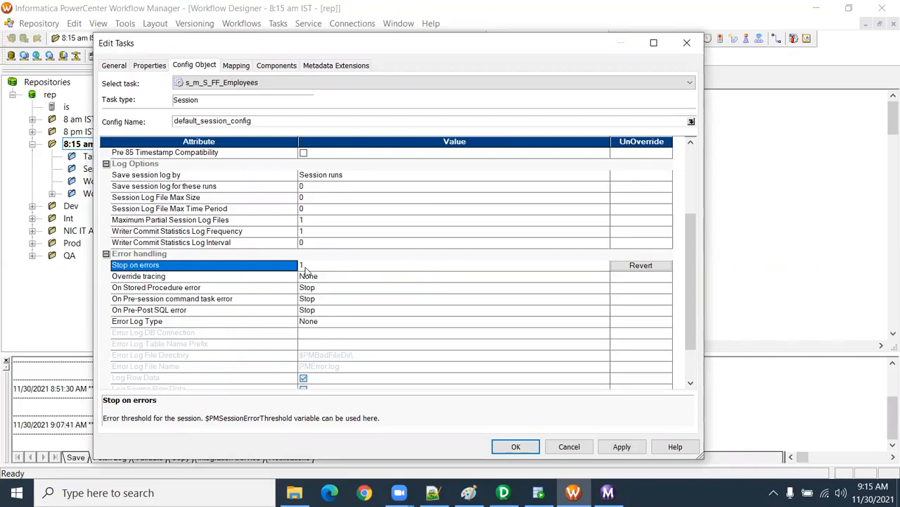
Step: Enable "Fail parent if this task fails" for the session, apply the changes, save the workflow and check its validation message
{"action": "left_click", "coordinate": [114, 67]}
{"action": "left_click", "coordinate": [204, 274]}
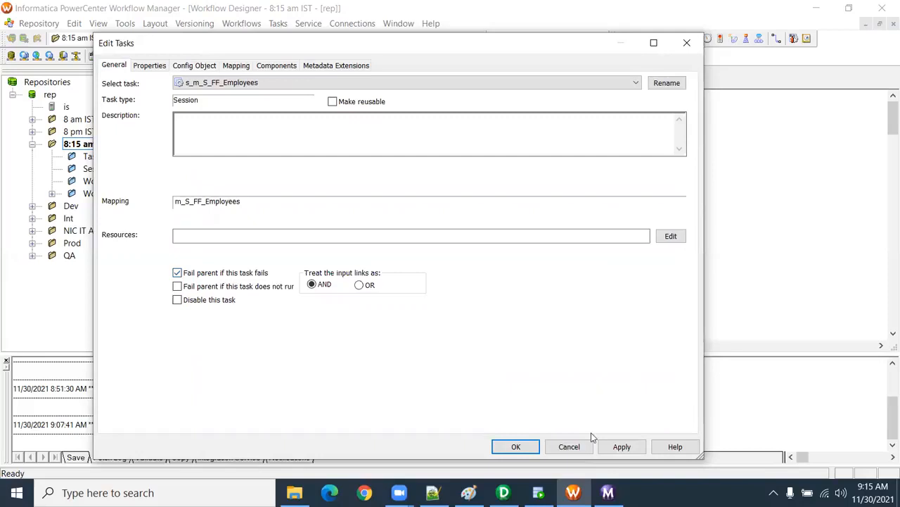
{"action": "left_click", "coordinate": [622, 446]}
{"action": "left_click", "coordinate": [524, 448]}
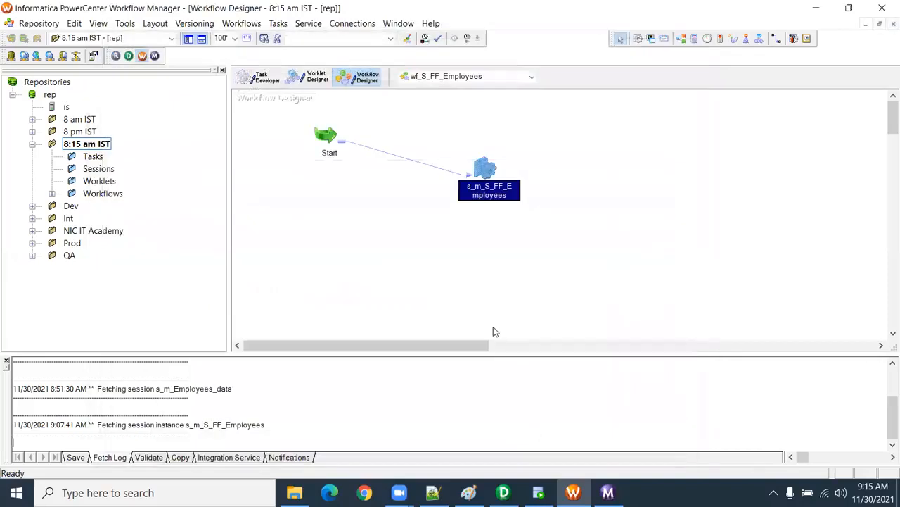
{"action": "key", "text": "ctrl+s"}
{"action": "left_click_drag", "start_coordinate": [215, 398], "coordinate": [11, 391]}
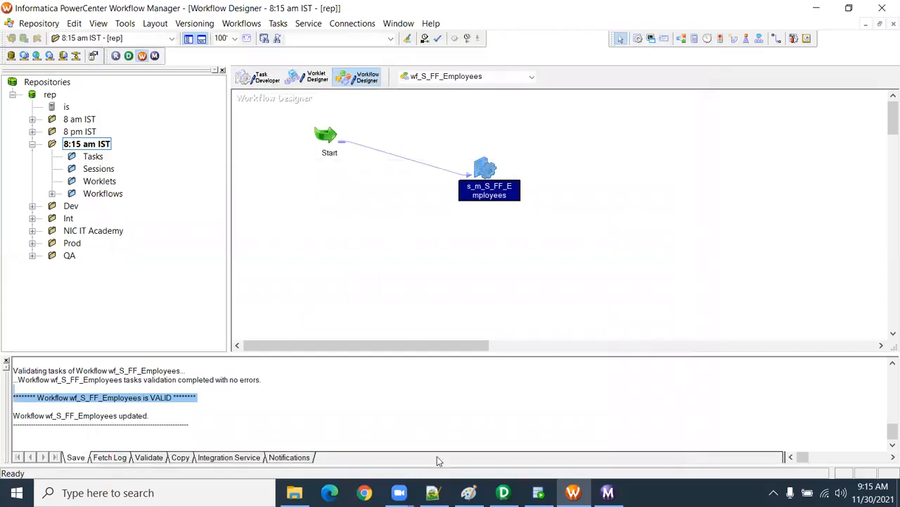
Step: Switch to SQL Developer and rerun the select query on t_employees to check the loaded rows
{"action": "left_click", "coordinate": [294, 493]}
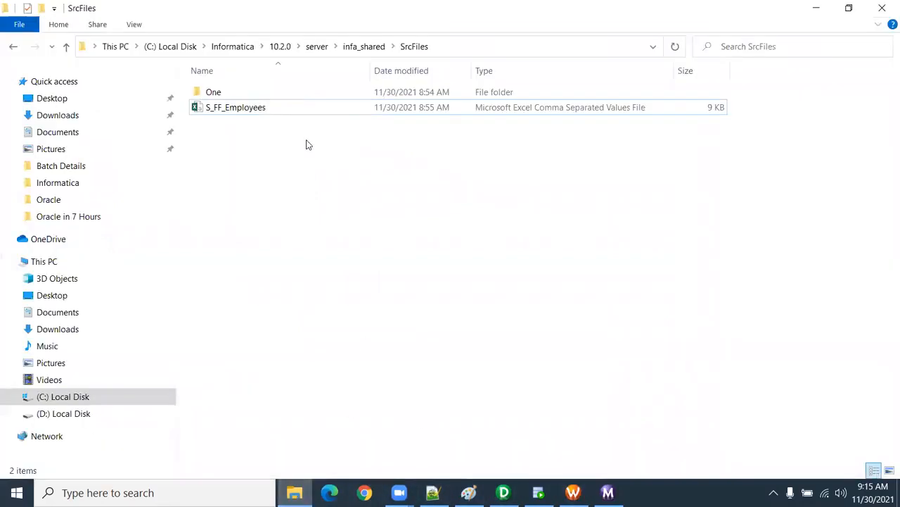
{"action": "left_click", "coordinate": [538, 492]}
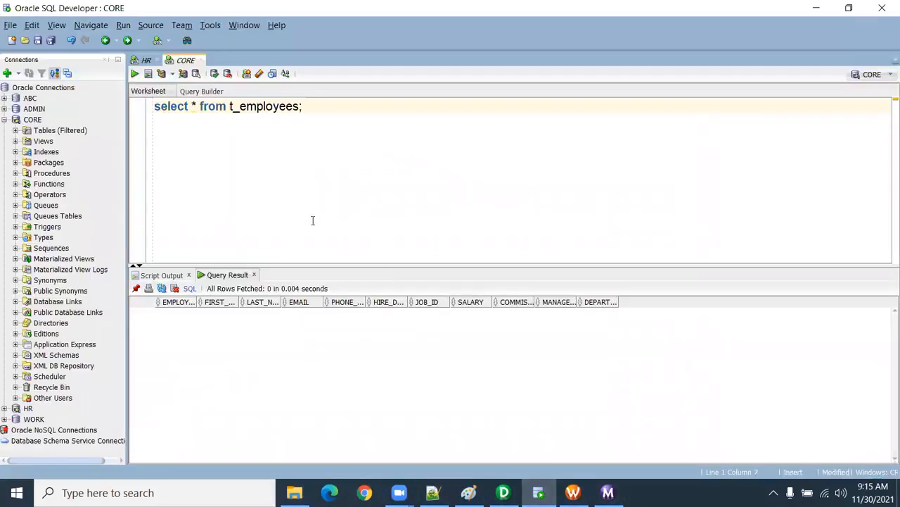
{"action": "key", "text": "ctrl+Return"}
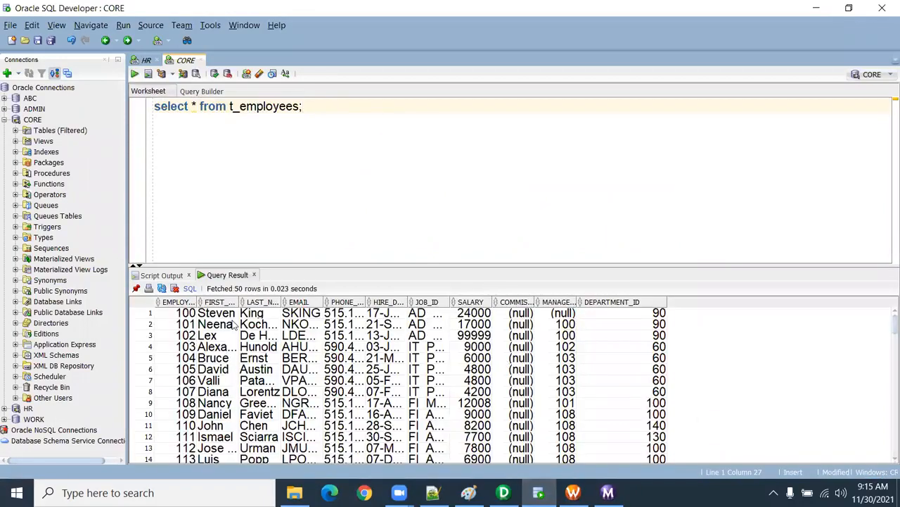
{"action": "left_click_drag", "start_coordinate": [283, 301], "coordinate": [378, 303]}
Step: Open the S_FF_Employees file from the SrcFiles folder in Excel and change the first name in B2 to "NiC IT Academy"
{"action": "left_click", "coordinate": [294, 492]}
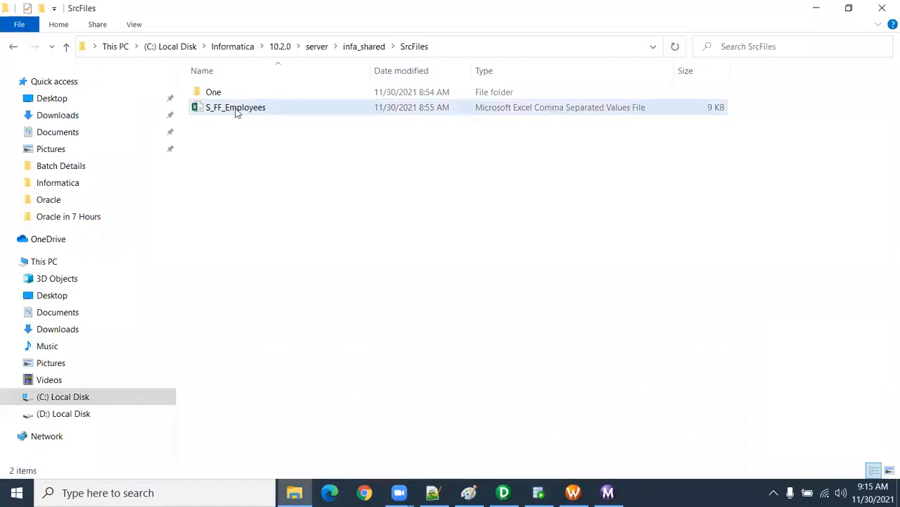
{"action": "double_click", "coordinate": [237, 110]}
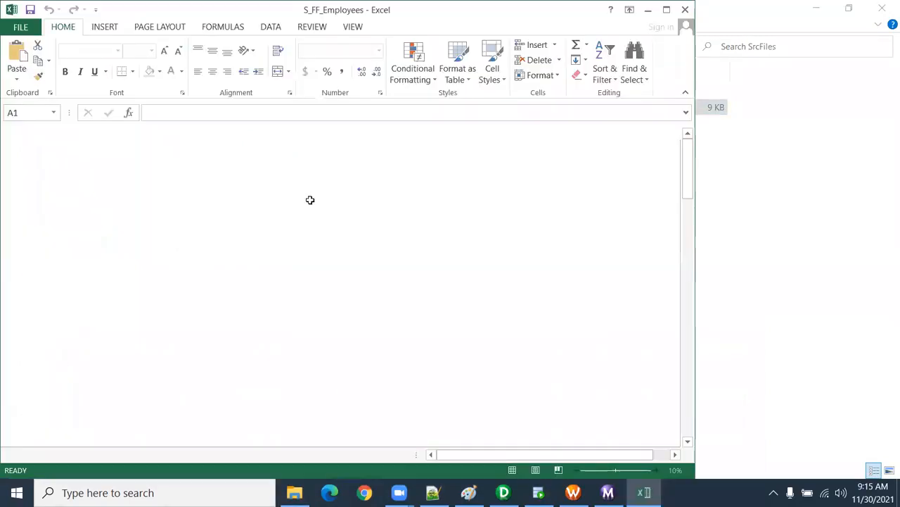
{"action": "left_click", "coordinate": [667, 10]}
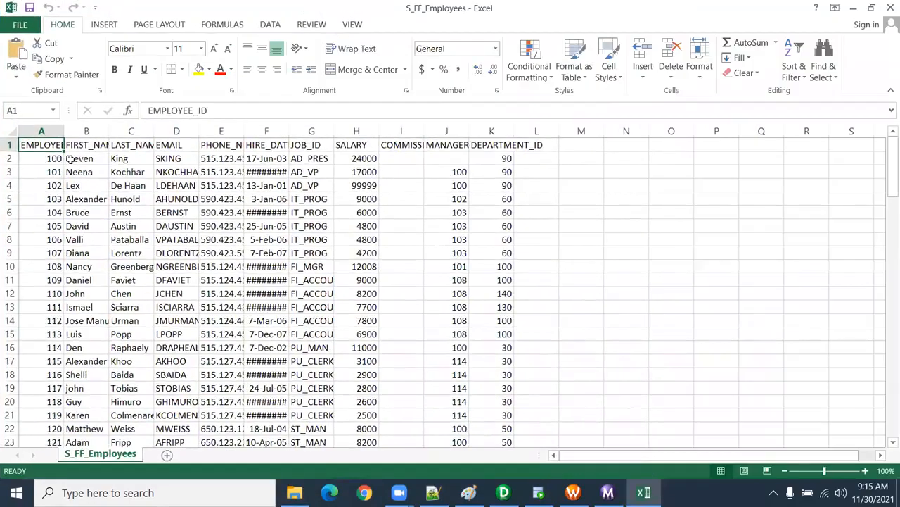
{"action": "left_click", "coordinate": [79, 159]}
{"action": "type", "text": "NiC IT"}
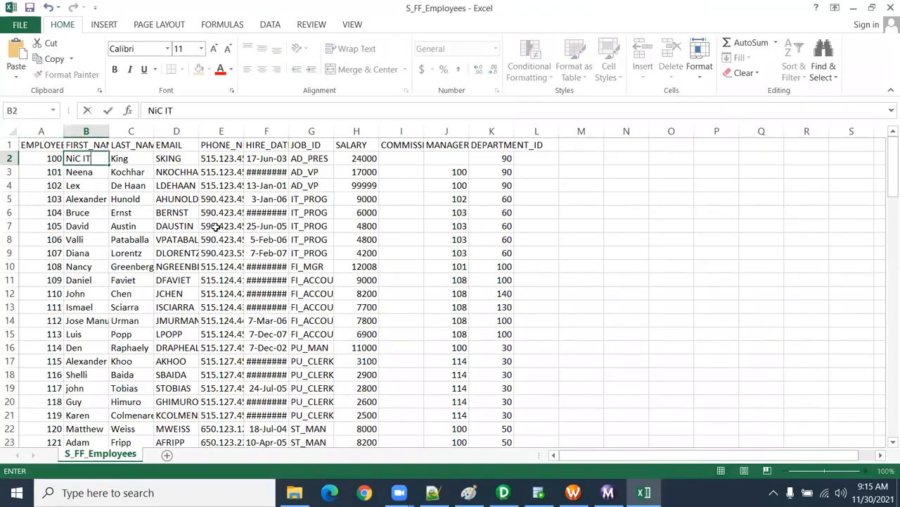
{"action": "type", "text": " Academy"}
{"action": "left_click", "coordinate": [663, 304]}
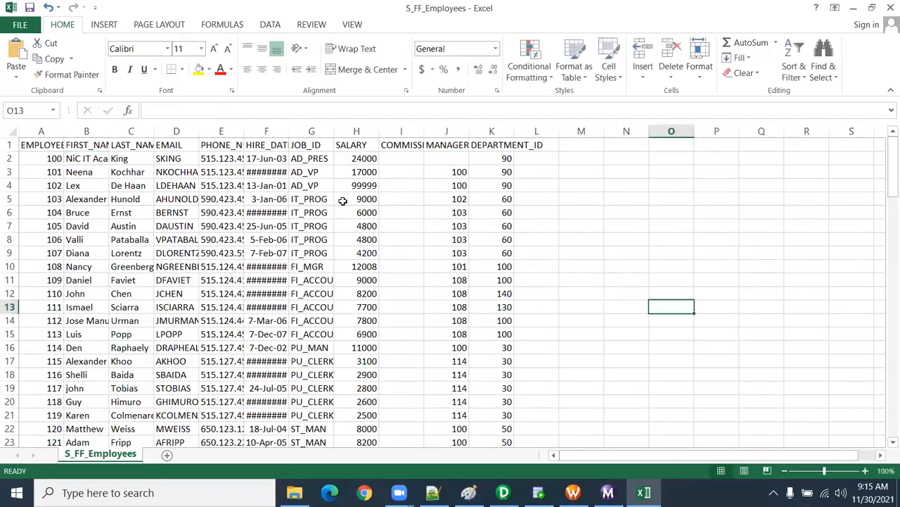
Step: Save the edited S_FF_Employees file, keeping the CSV (Comma delimited) format
{"action": "left_click", "coordinate": [100, 159]}
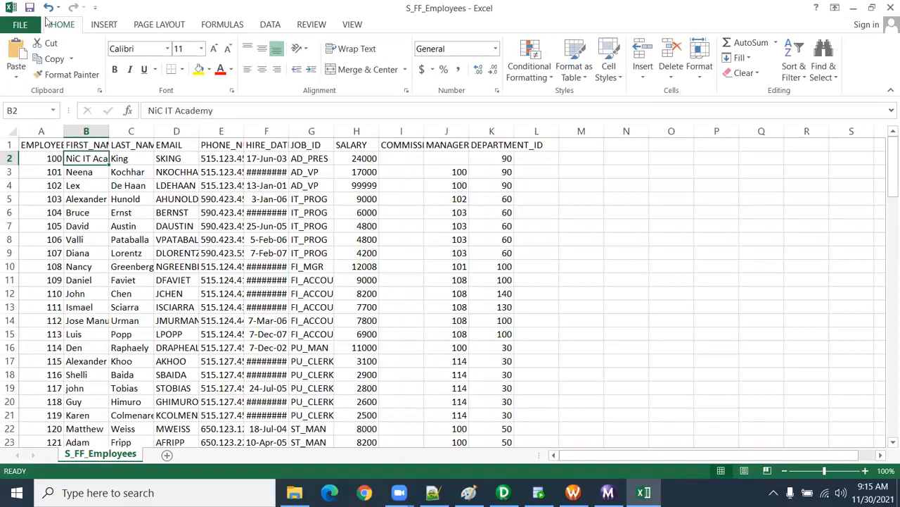
{"action": "left_click", "coordinate": [30, 9]}
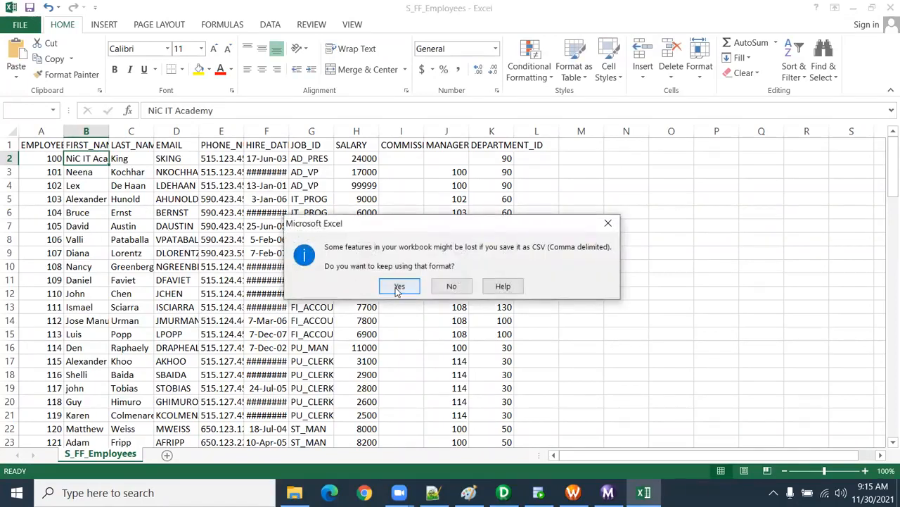
{"action": "left_click", "coordinate": [396, 287]}
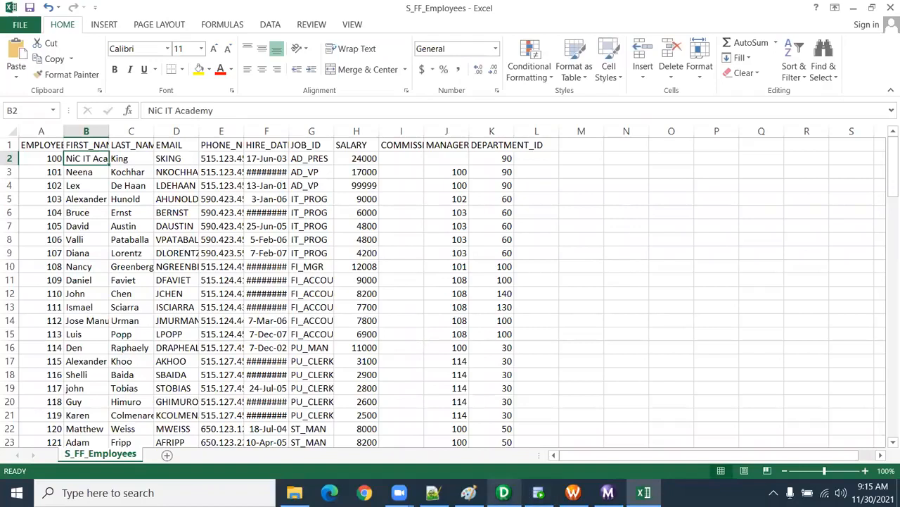
Step: Close PowerCenter Designer and relaunch it from Workflow Manager
{"action": "left_click", "coordinate": [504, 493]}
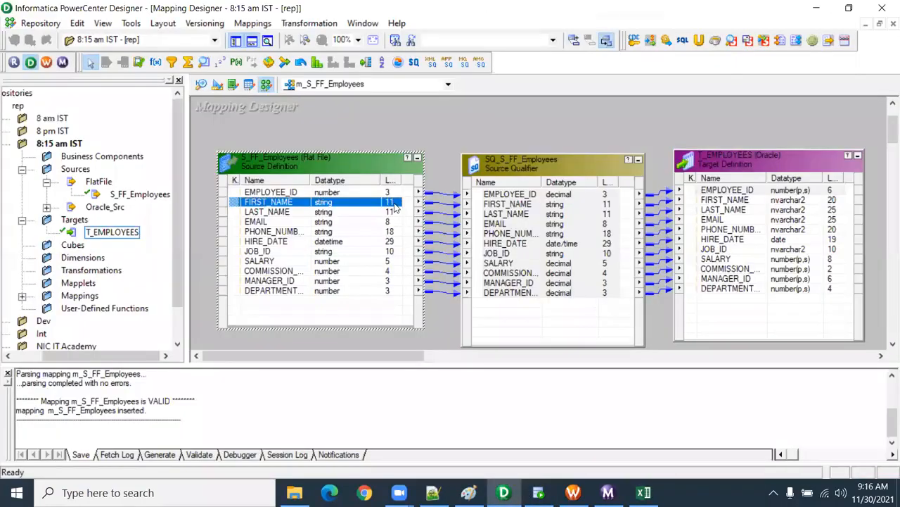
{"action": "left_click", "coordinate": [882, 8]}
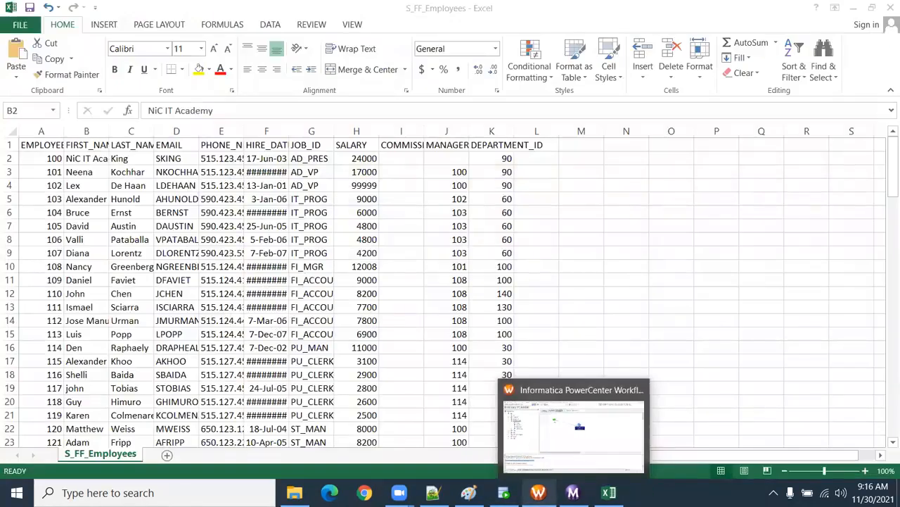
{"action": "left_click", "coordinate": [574, 492]}
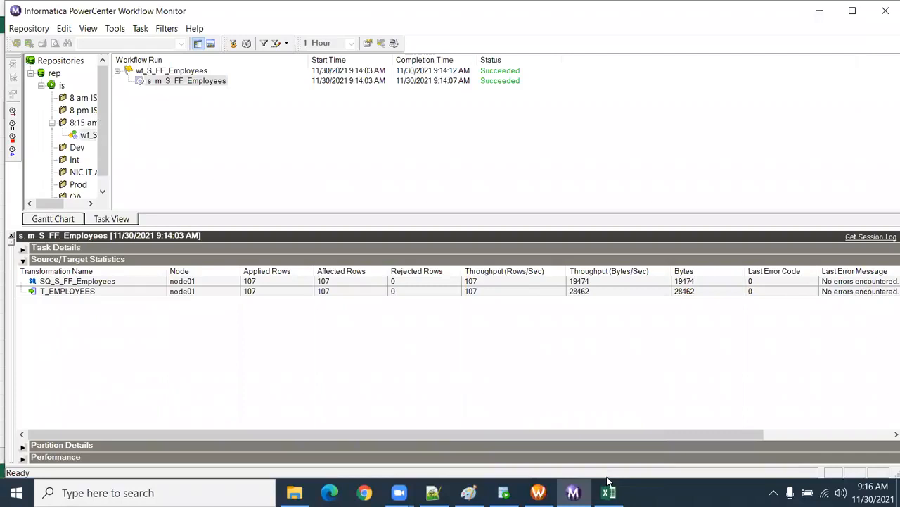
{"action": "left_click", "coordinate": [538, 492]}
{"action": "left_click", "coordinate": [128, 55]}
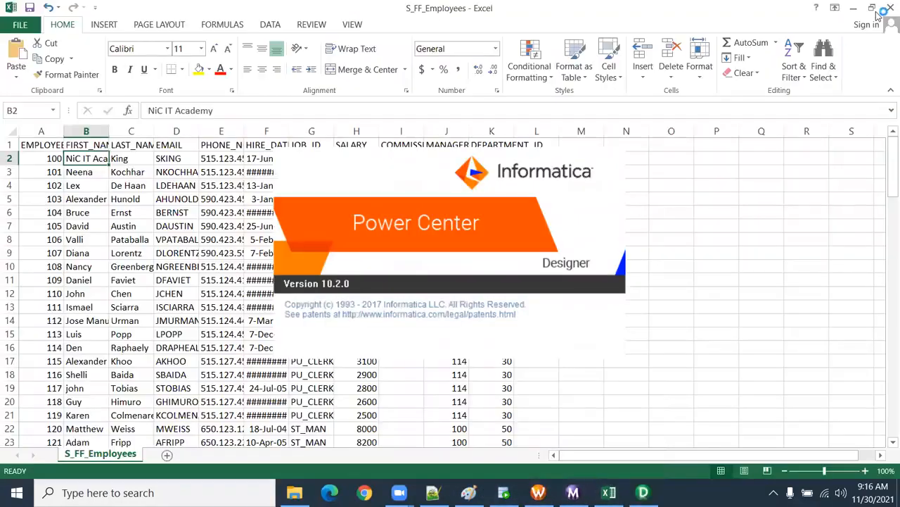
Step: Close the Excel workbook, saving its changes as CSV over the existing S_FF_Employees file in SrcFiles
{"action": "left_click", "coordinate": [884, 8]}
{"action": "left_click", "coordinate": [394, 261]}
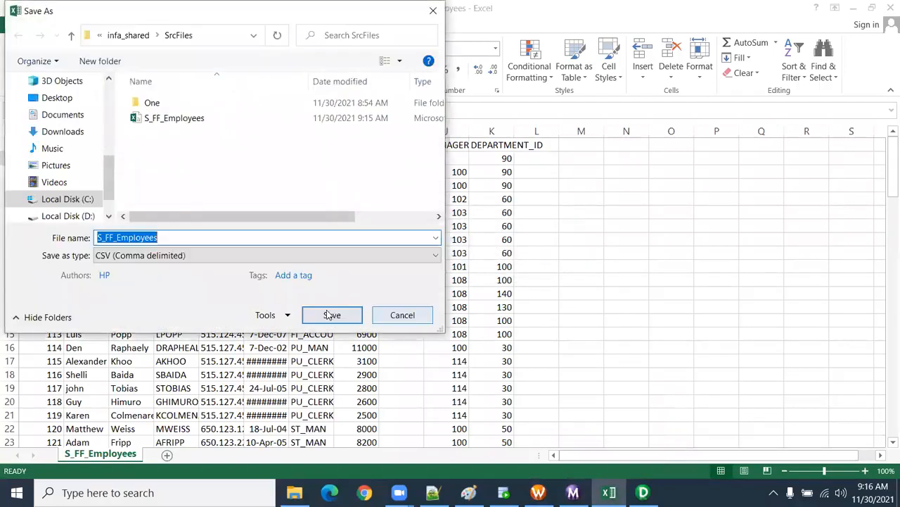
{"action": "left_click", "coordinate": [331, 314]}
{"action": "left_click", "coordinate": [493, 252]}
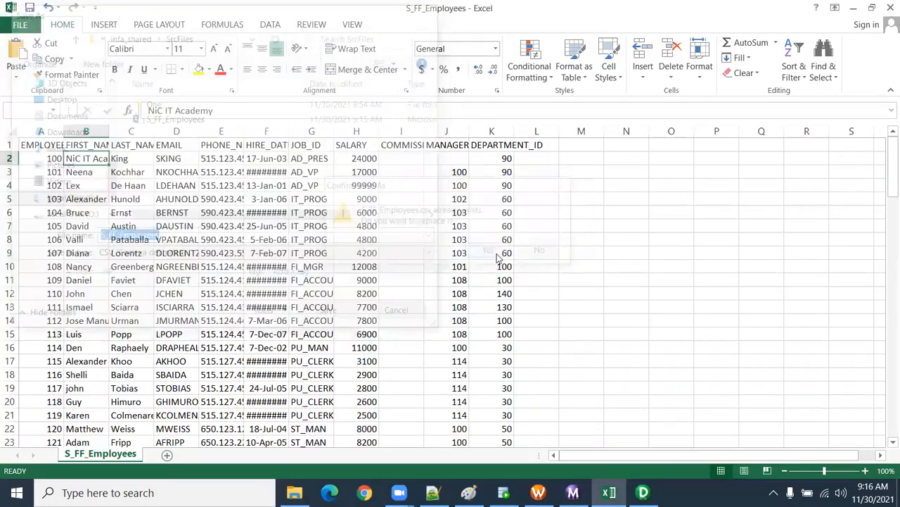
Step: Confirm replacing the existing S_FF_Employees CSV file and maximize the PowerCenter Designer window
{"action": "key", "text": "Return"}
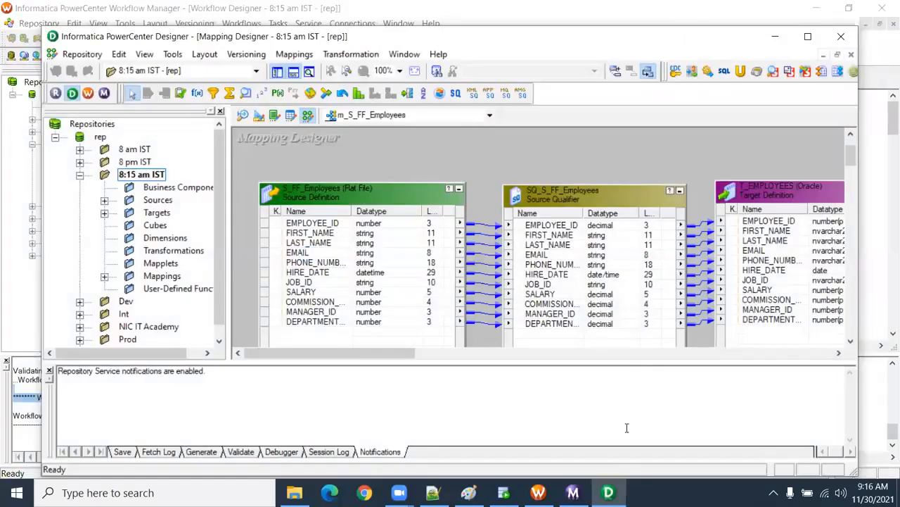
{"action": "left_click", "coordinate": [808, 39]}
{"action": "left_click", "coordinate": [538, 492]}
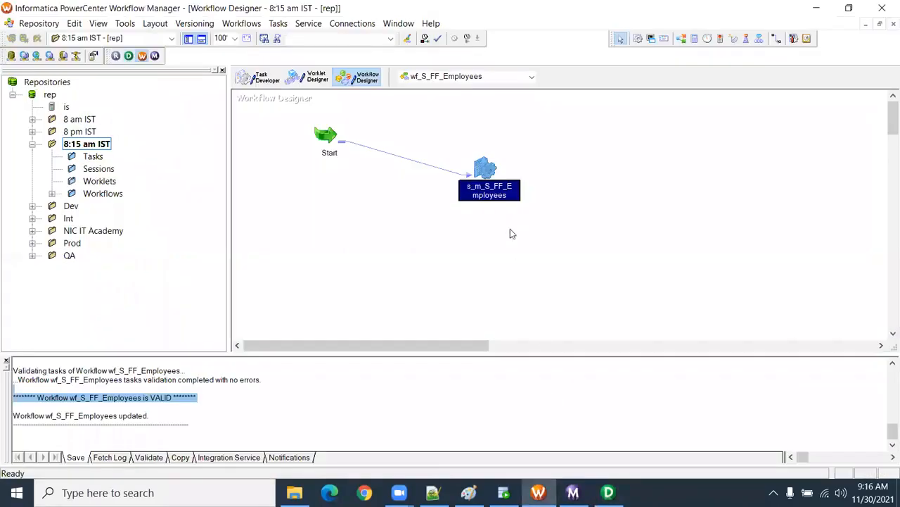
{"action": "right_click", "coordinate": [539, 201]}
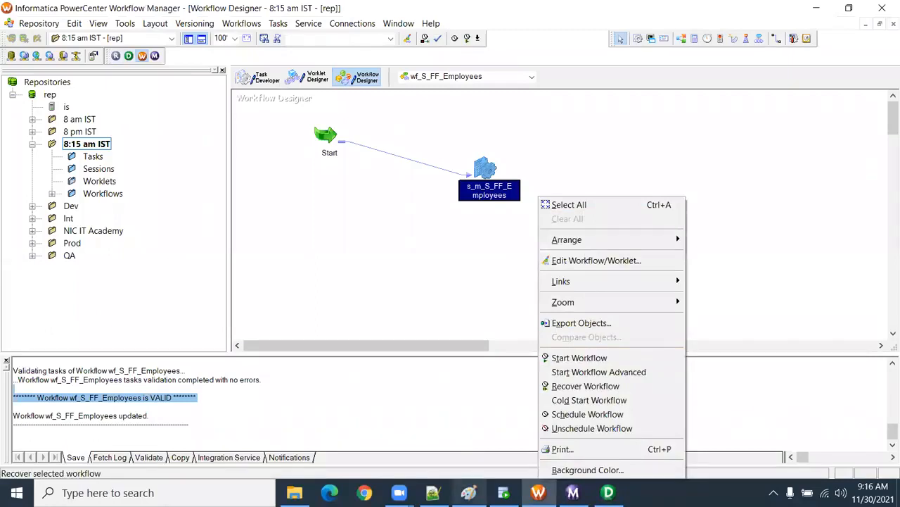
{"action": "left_click", "coordinate": [468, 492]}
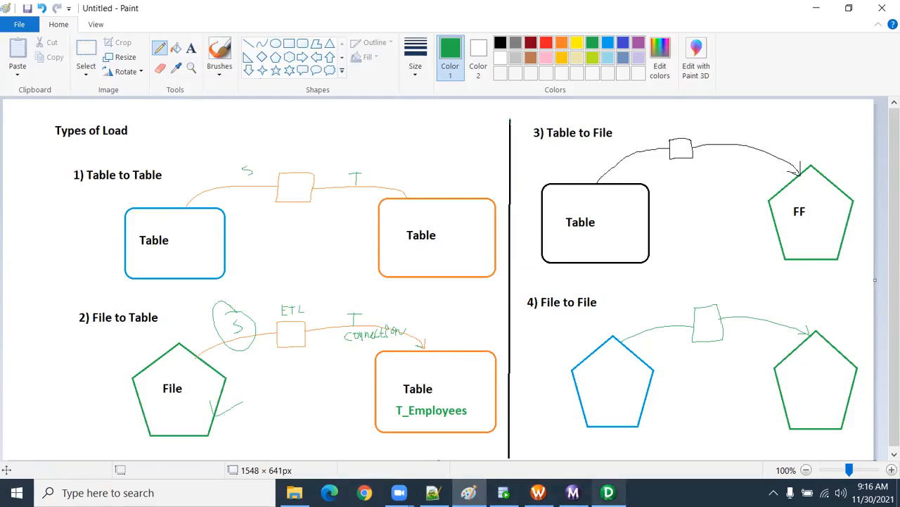
{"action": "left_click", "coordinate": [608, 493]}
{"action": "left_click", "coordinate": [539, 492]}
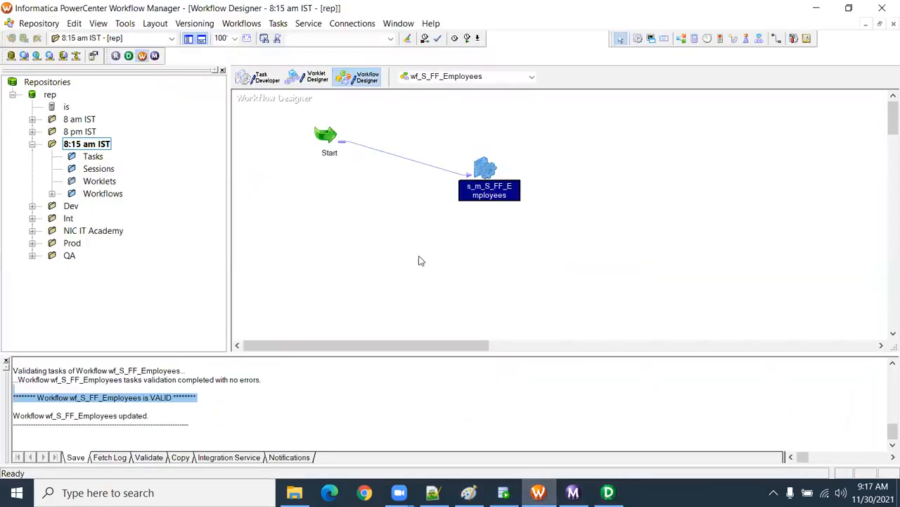
{"action": "left_click", "coordinate": [573, 492]}
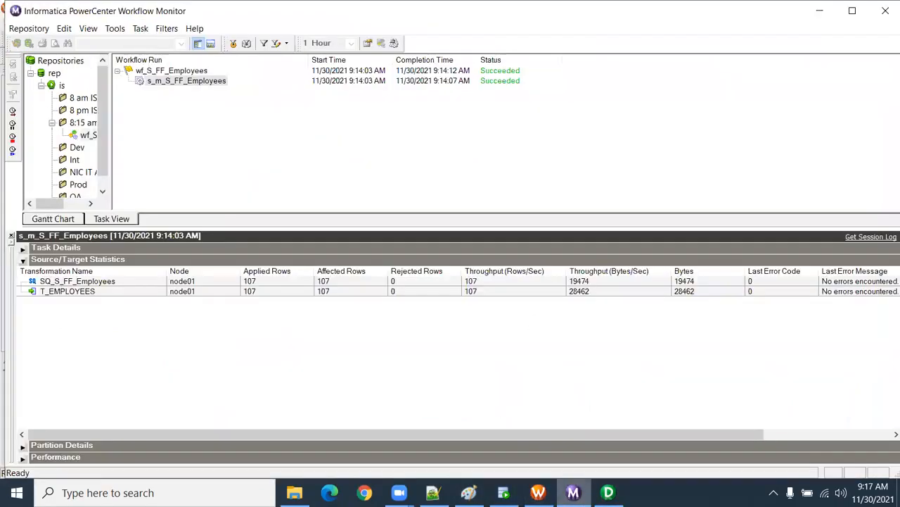
Step: Switch to Workflow Manager and start the wf_S_FF_Employees workflow
{"action": "left_click", "coordinate": [538, 492]}
{"action": "right_click", "coordinate": [381, 214]}
{"action": "left_click", "coordinate": [421, 358]}
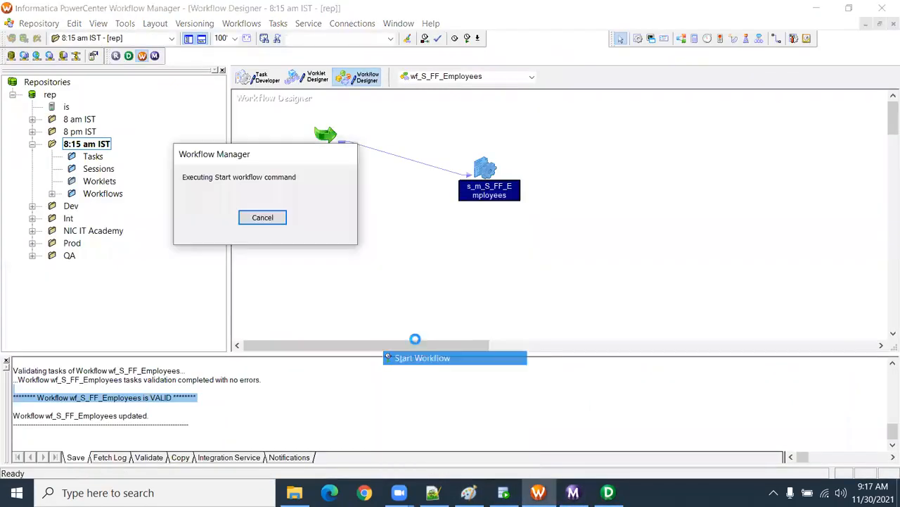
Step: In Workflow Monitor, check the T_EMPLOYEES statistics for the latest s_m_S_FF_Employees session run
{"action": "left_click", "coordinate": [573, 492]}
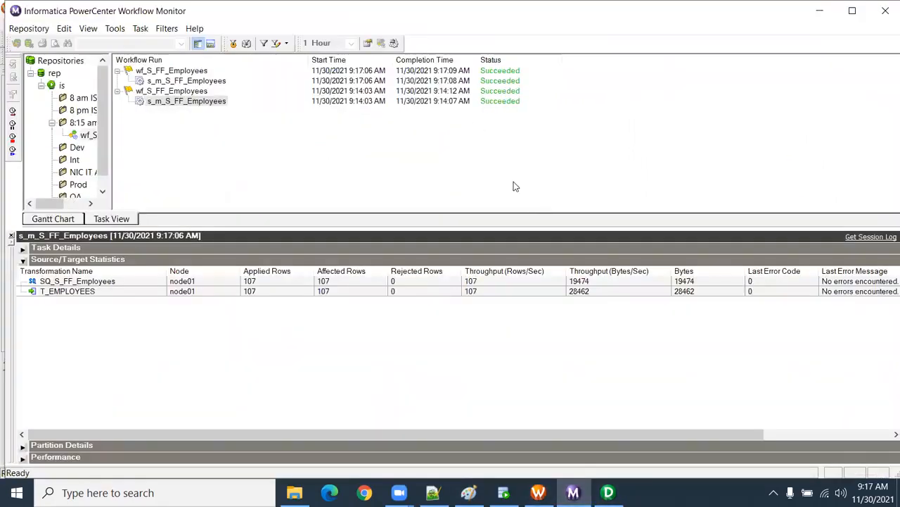
{"action": "left_click", "coordinate": [201, 81]}
{"action": "left_click", "coordinate": [278, 292]}
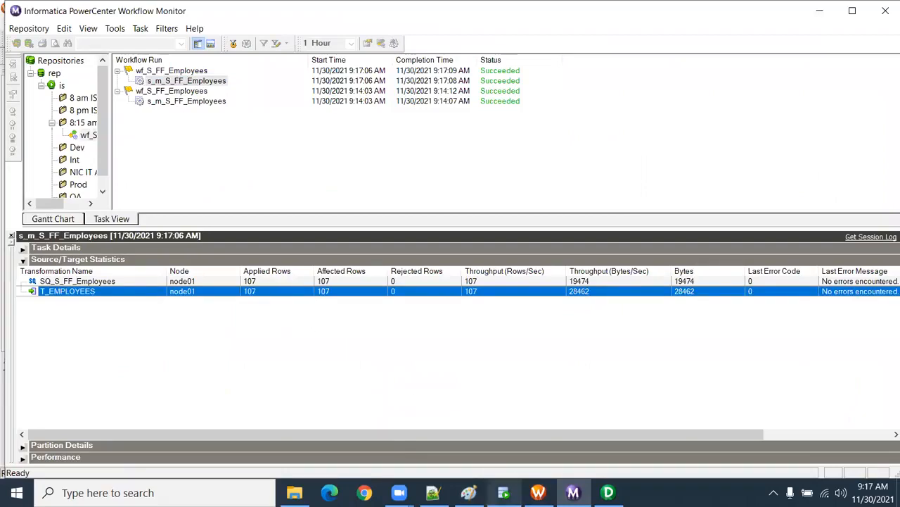
Step: In SQL Developer, rerun the select query on t_employees and widen the FIRST_NAME result column
{"action": "left_click", "coordinate": [504, 492]}
{"action": "left_click_drag", "start_coordinate": [302, 106], "coordinate": [192, 89]}
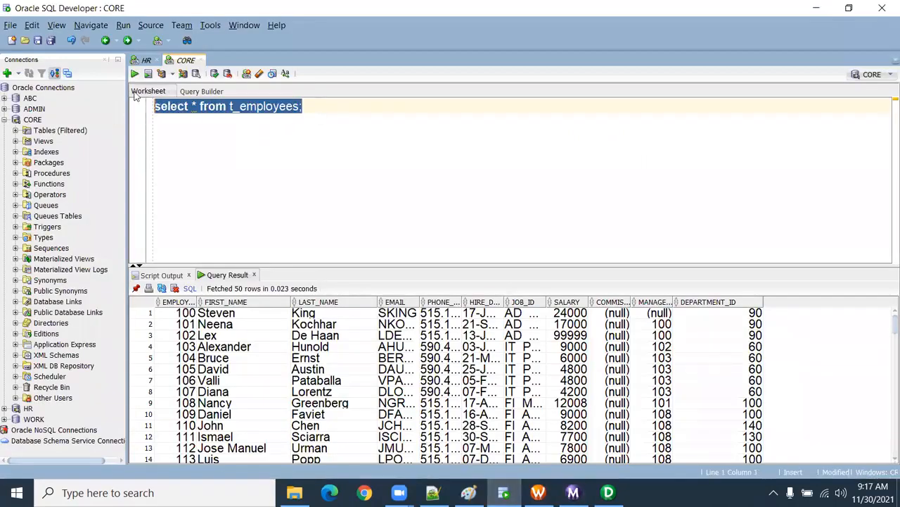
{"action": "left_click", "coordinate": [135, 75]}
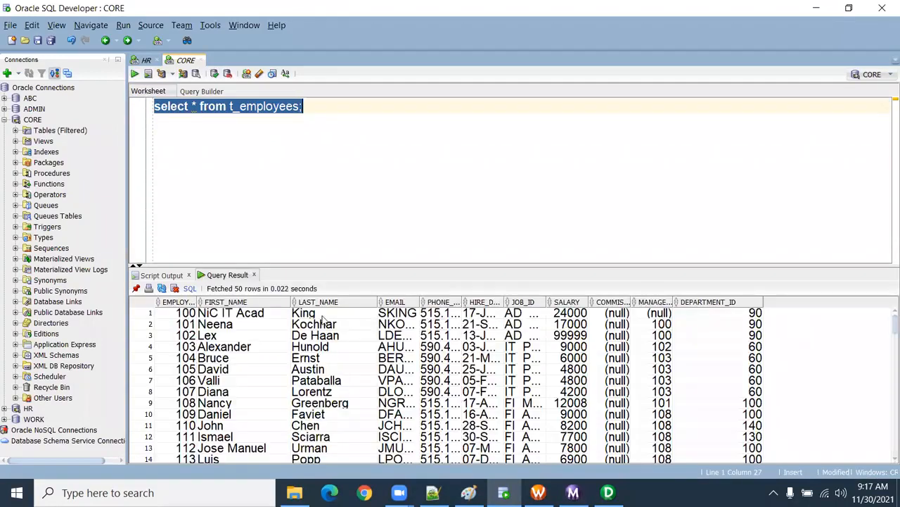
{"action": "left_click_drag", "start_coordinate": [290, 302], "coordinate": [324, 301]}
Step: Copy the first row's FIRST_NAME value into the worksheet below the query and select the pasted text
{"action": "left_click", "coordinate": [231, 315]}
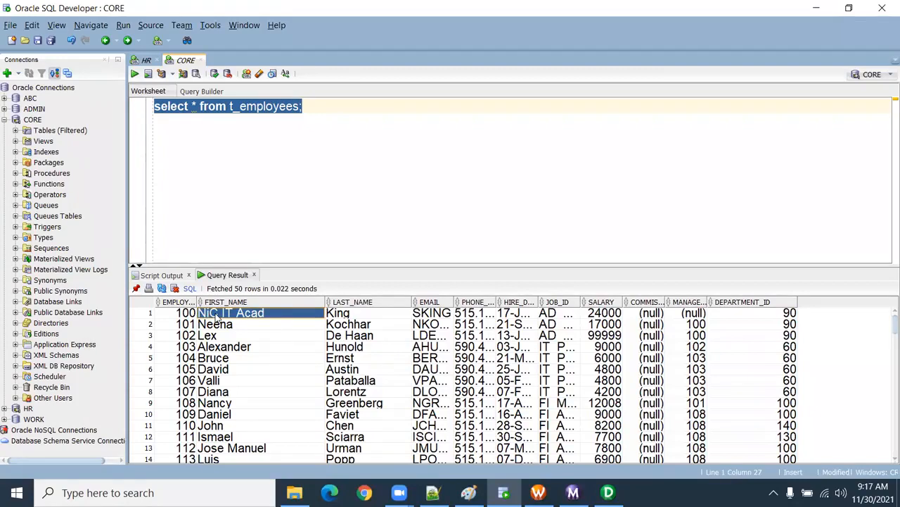
{"action": "left_click", "coordinate": [347, 114]}
{"action": "key", "text": "Return"}
{"action": "key", "text": "Return"}
{"action": "key", "text": "Return"}
{"action": "type", "text": "NiC IT Acad"}
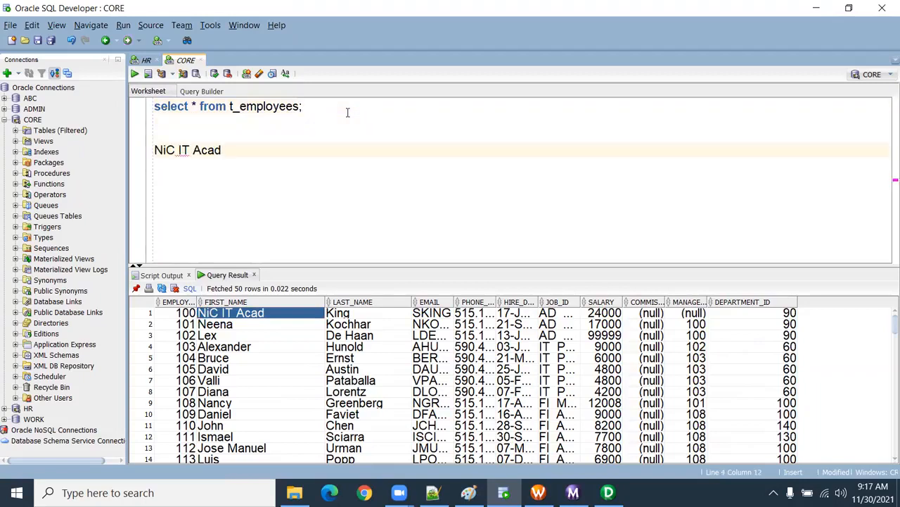
{"action": "key", "text": "Left"}
{"action": "key", "text": "Left"}
{"action": "key", "text": "Left"}
{"action": "key", "text": "Left"}
{"action": "key", "text": "Left"}
{"action": "key", "text": "Left"}
{"action": "left_click_drag", "start_coordinate": [222, 150], "coordinate": [37, 160]}
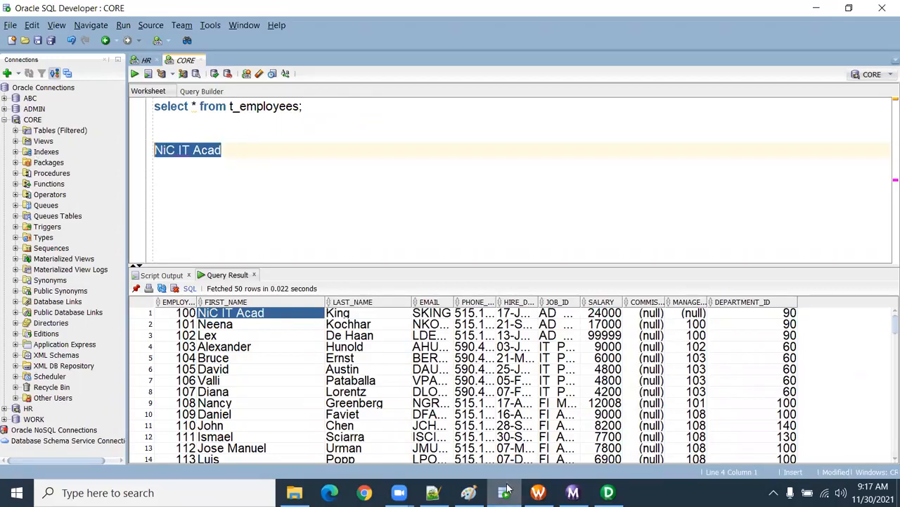
Step: Add "NiC IT Acad" below the path in the Notepad++ note, enlarge the text and select the value to check its length
{"action": "left_click", "coordinate": [433, 492]}
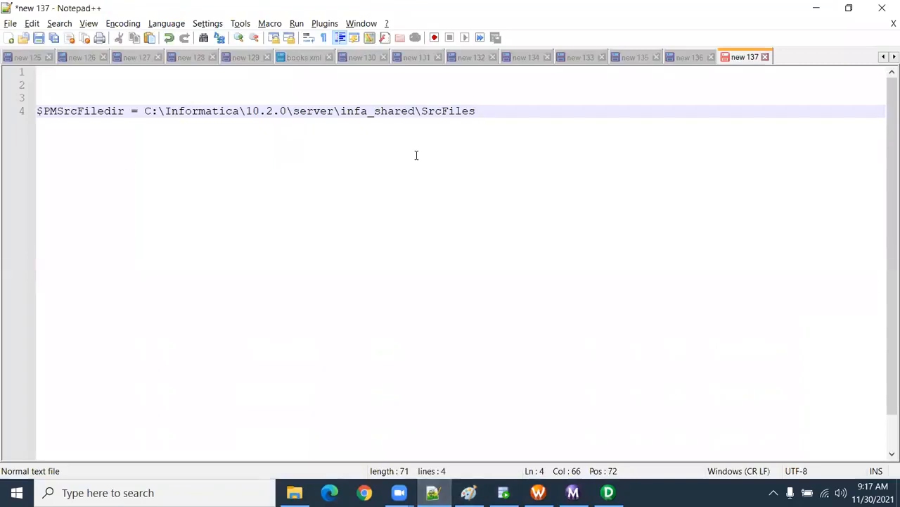
{"action": "key", "text": "Return"}
{"action": "key", "text": "Return"}
{"action": "key", "text": "Return"}
{"action": "key", "text": "Return"}
{"action": "type", "text": "NiC IT Acad"}
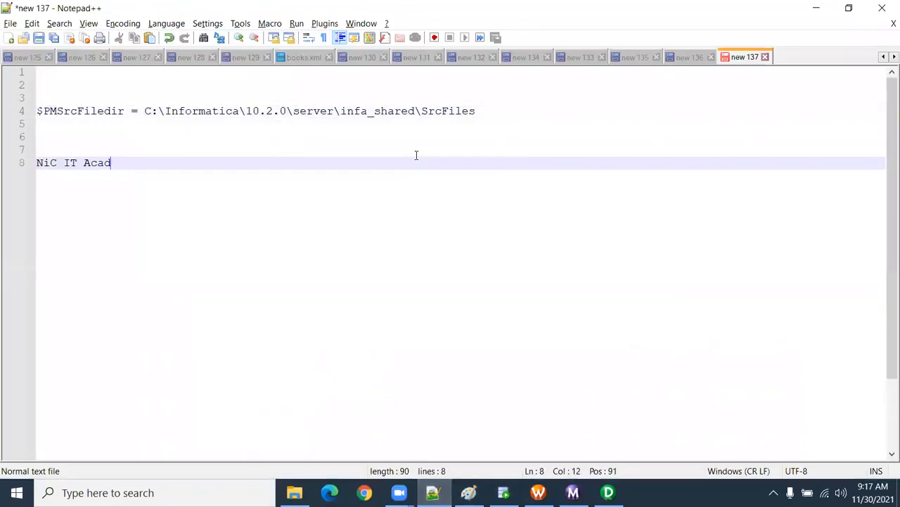
{"action": "left_click", "coordinate": [38, 162]}
{"action": "scroll", "coordinate": [424, 216], "scroll_direction": "up", "scroll_amount": 5}
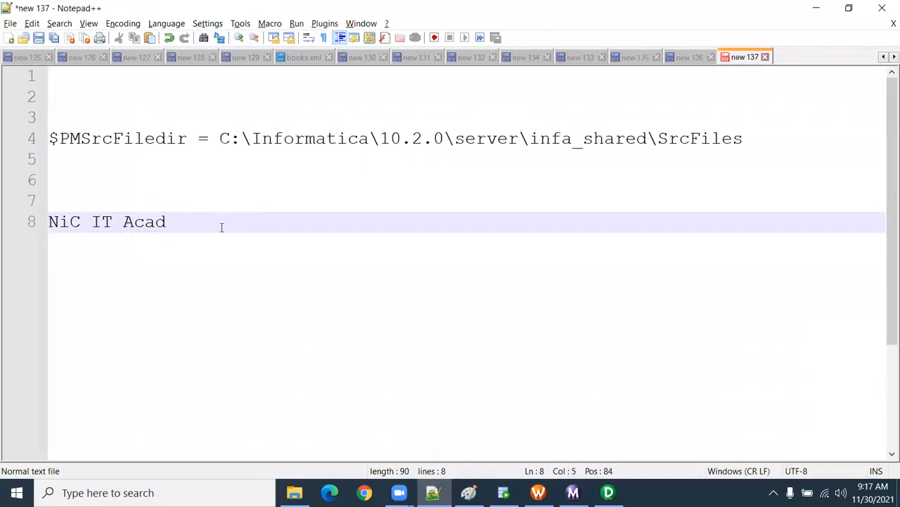
{"action": "left_click_drag", "start_coordinate": [52, 222], "coordinate": [167, 223]}
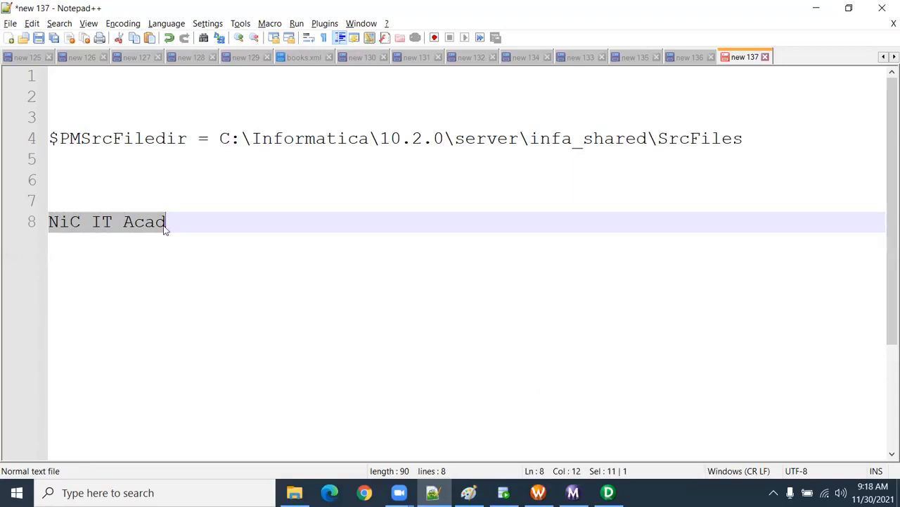
Step: In PowerCenter Designer, inspect the FIRST_NAME port of the S_FF_Employees source definition in the mapping
{"action": "left_click", "coordinate": [608, 493]}
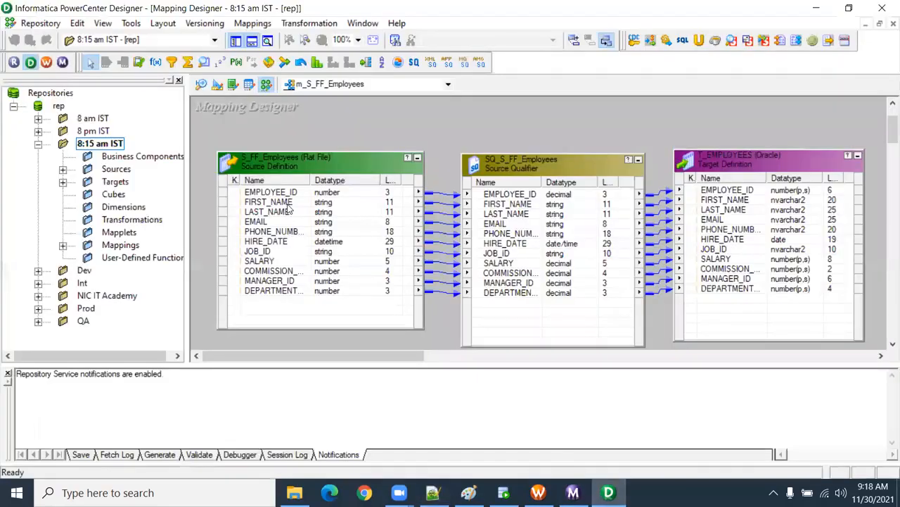
{"action": "double_click", "coordinate": [317, 203]}
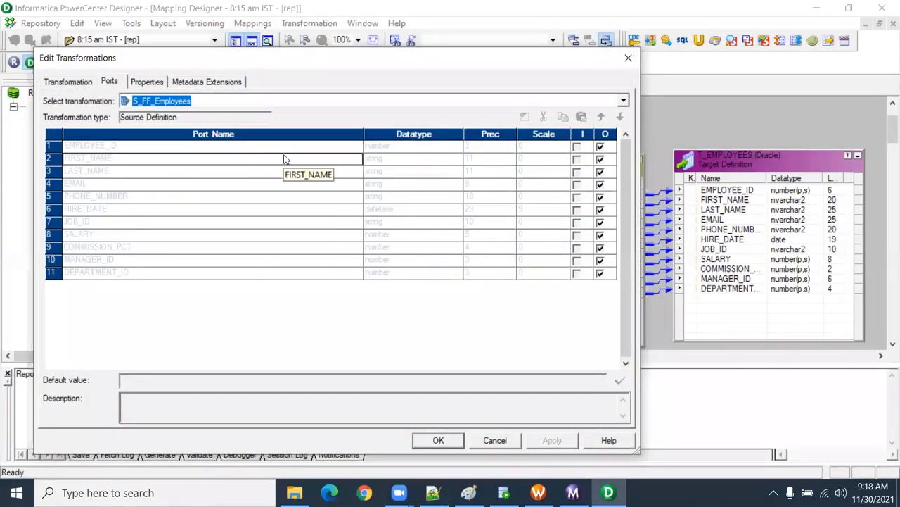
{"action": "left_click_drag", "start_coordinate": [325, 61], "coordinate": [364, 274]}
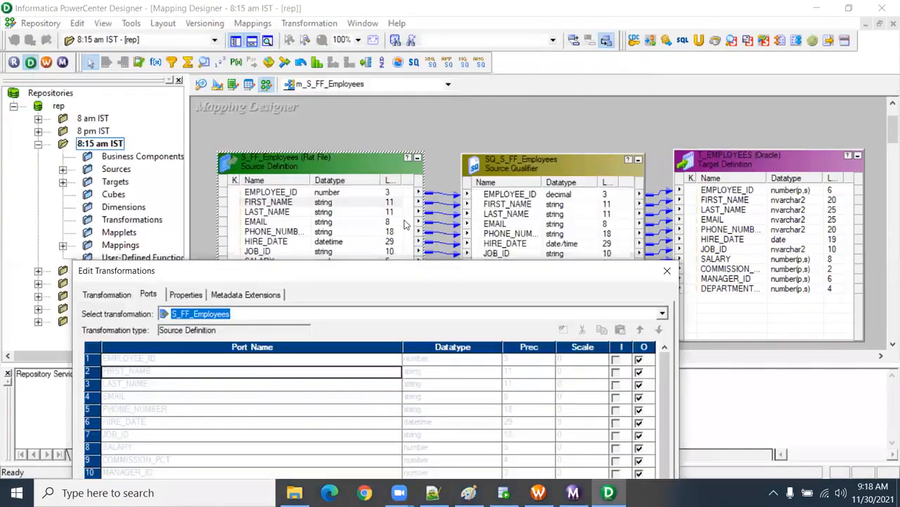
{"action": "left_click", "coordinate": [667, 270]}
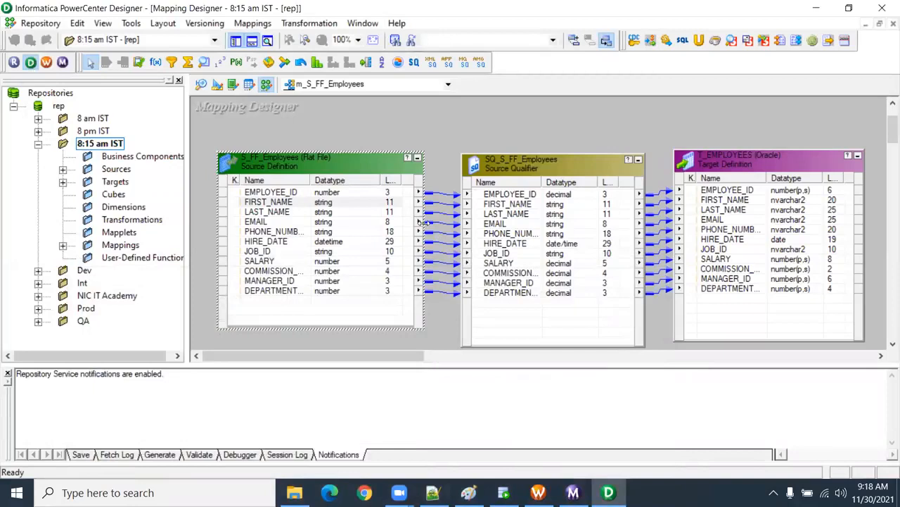
{"action": "left_click", "coordinate": [384, 206]}
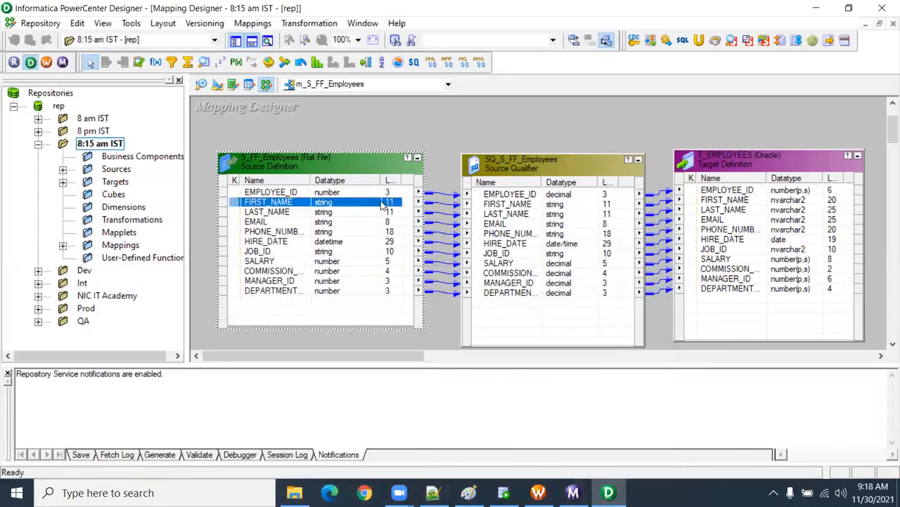
Step: In the Source Analyzer, set the FIRST_NAME precision of the S_FF_Employees flat file source to 30
{"action": "left_click", "coordinate": [201, 83]}
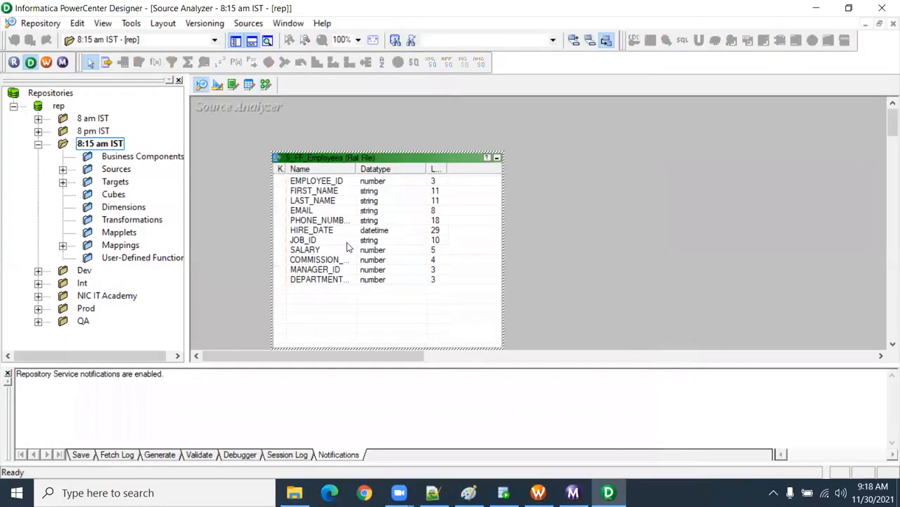
{"action": "double_click", "coordinate": [331, 192]}
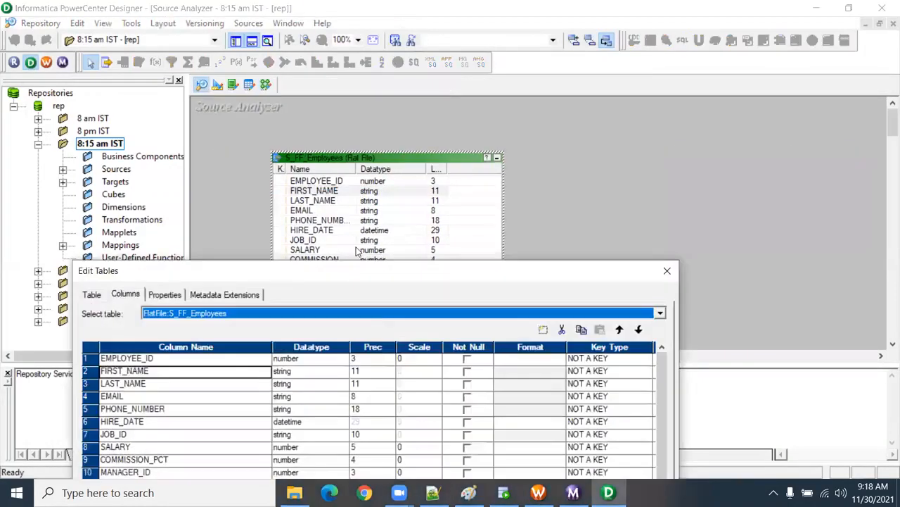
{"action": "left_click", "coordinate": [359, 373]}
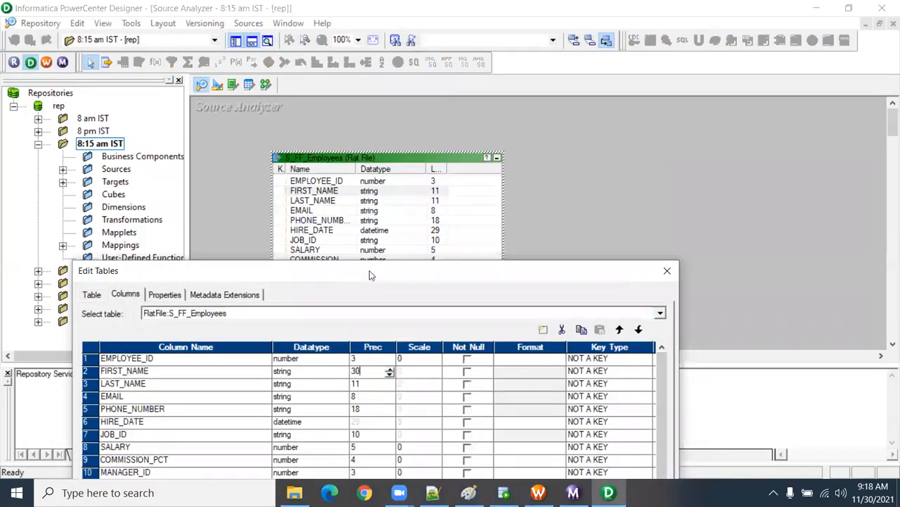
{"action": "left_click_drag", "start_coordinate": [369, 273], "coordinate": [354, 52]}
{"action": "left_click", "coordinate": [462, 432]}
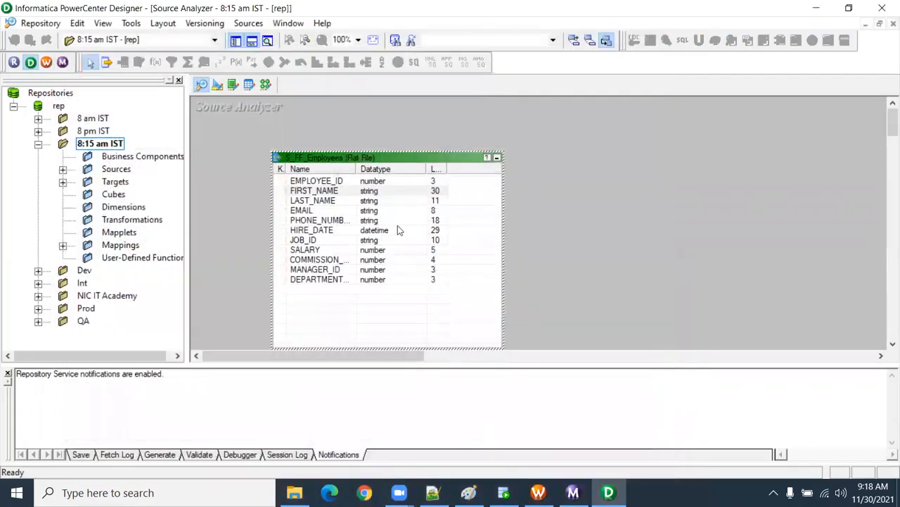
Step: In the m_S_FF_Employees mapping, set the FIRST_NAME precision of the SQ_S_FF_Employees Source Qualifier to 30 and save the mapping
{"action": "left_click", "coordinate": [265, 85]}
{"action": "left_click", "coordinate": [442, 204]}
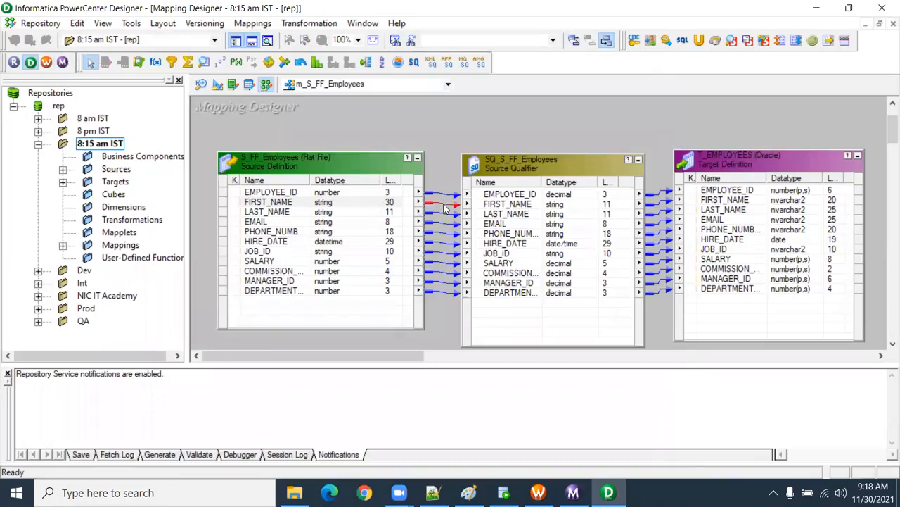
{"action": "left_click", "coordinate": [563, 208]}
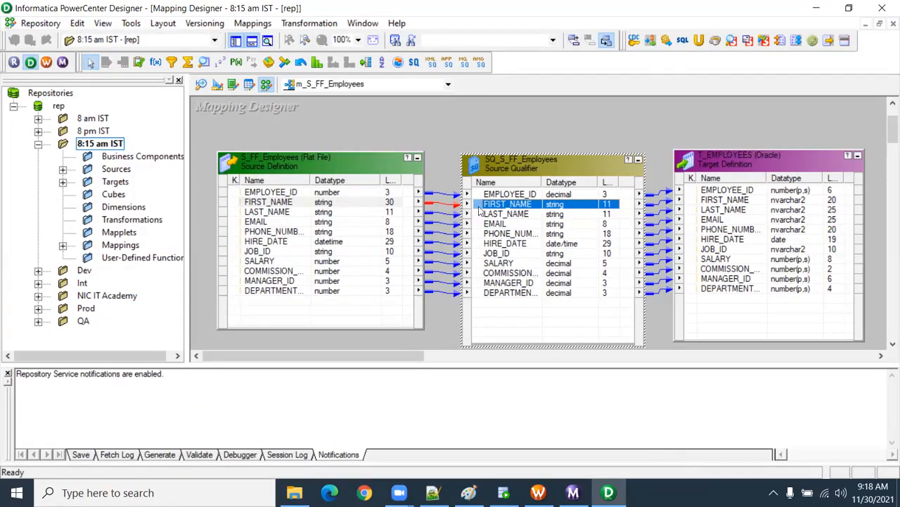
{"action": "double_click", "coordinate": [526, 205]}
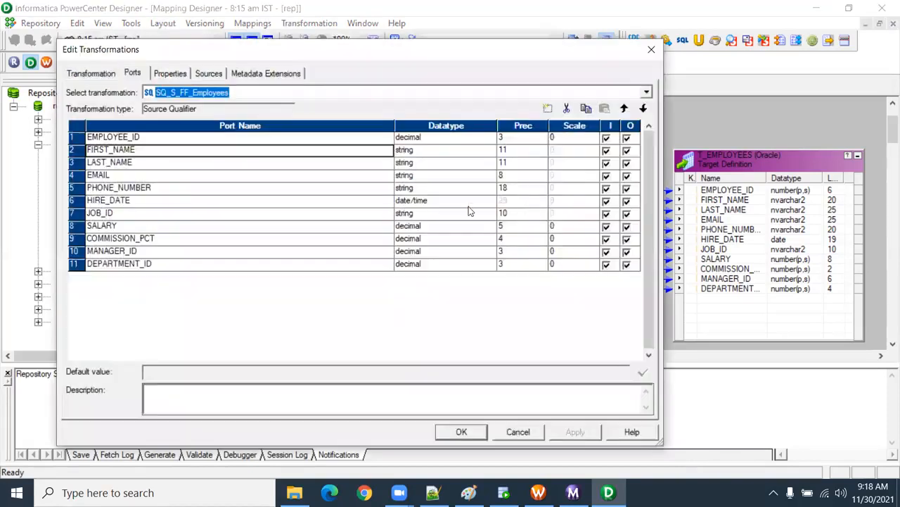
{"action": "left_click", "coordinate": [511, 153]}
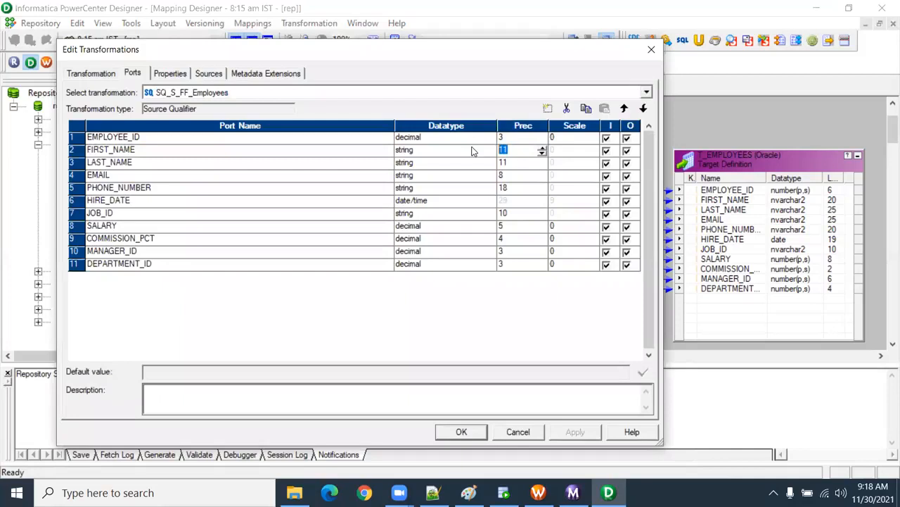
{"action": "type", "text": "30"}
{"action": "left_click", "coordinate": [462, 431]}
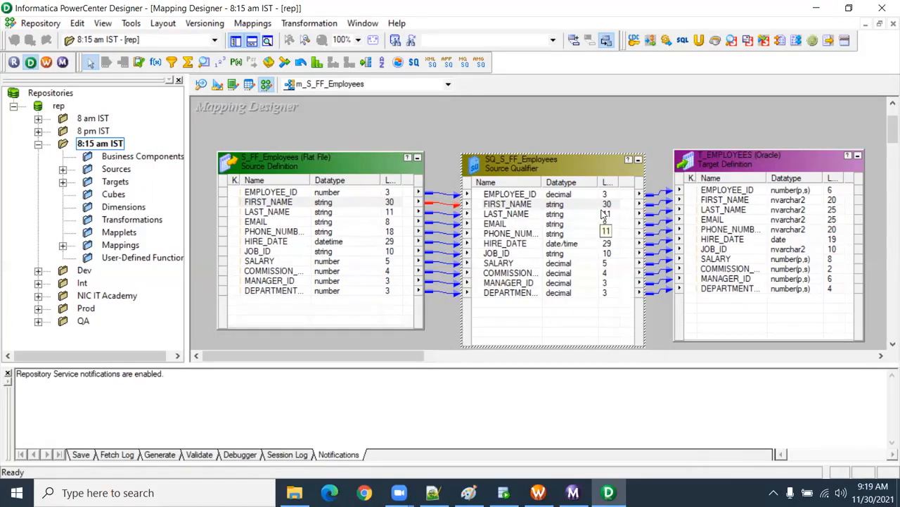
{"action": "left_click", "coordinate": [585, 132]}
{"action": "key", "text": "ctrl+s"}
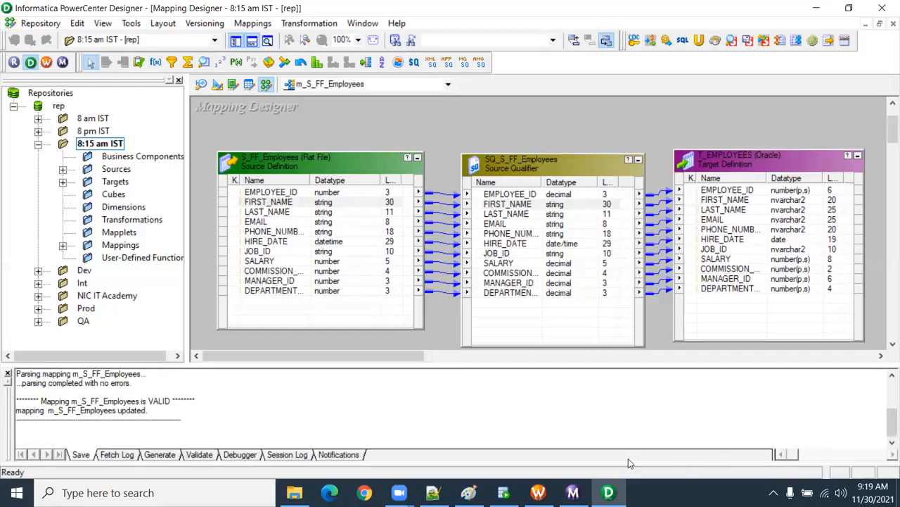
{"action": "left_click", "coordinate": [538, 493]}
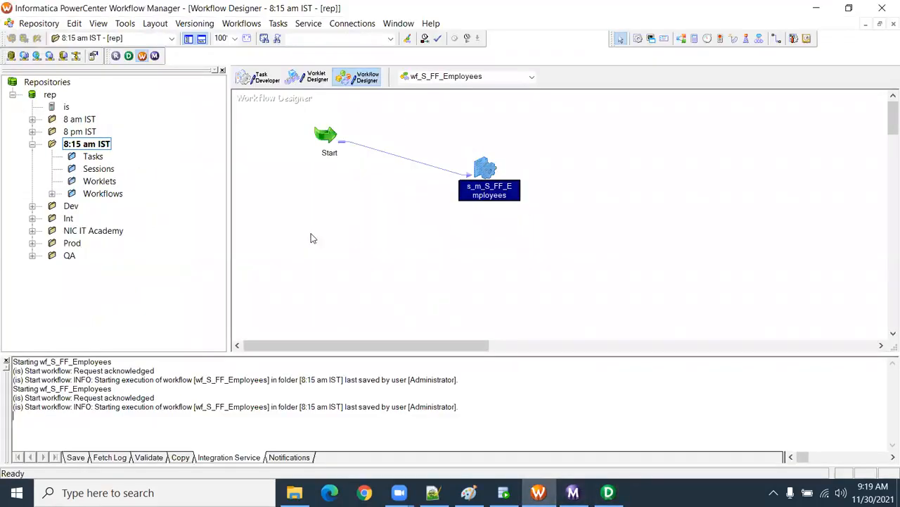
{"action": "left_click", "coordinate": [608, 493]}
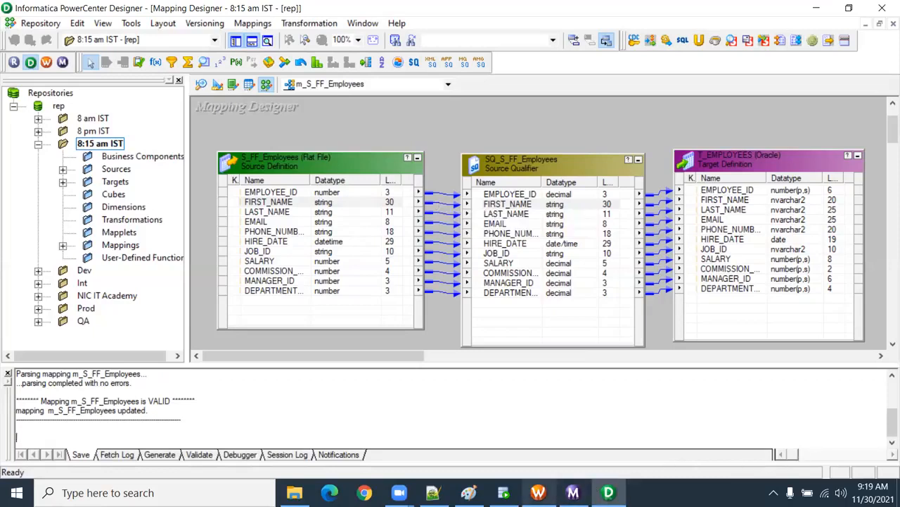
Step: In Workflow Manager, refresh the mapping of the s_m_S_FF_Employees session and save the wf_S_FF_Employees workflow
{"action": "left_click", "coordinate": [539, 493]}
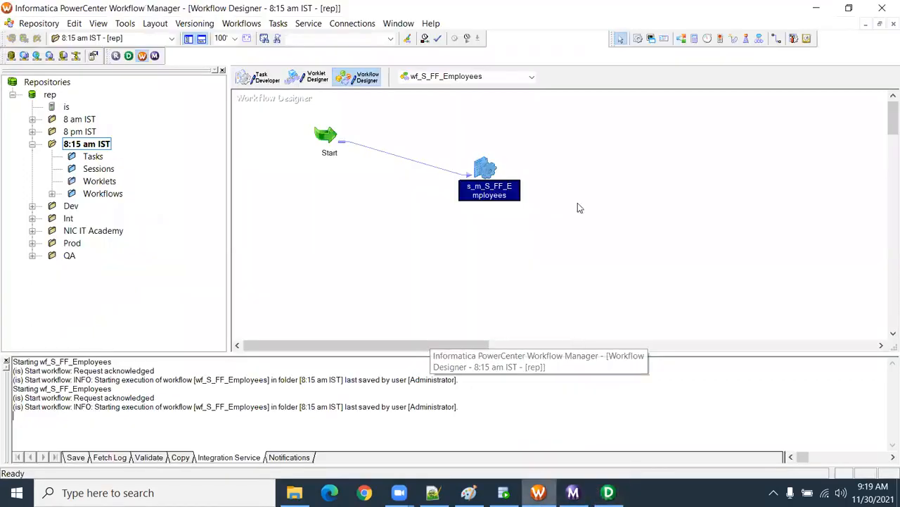
{"action": "double_click", "coordinate": [485, 171]}
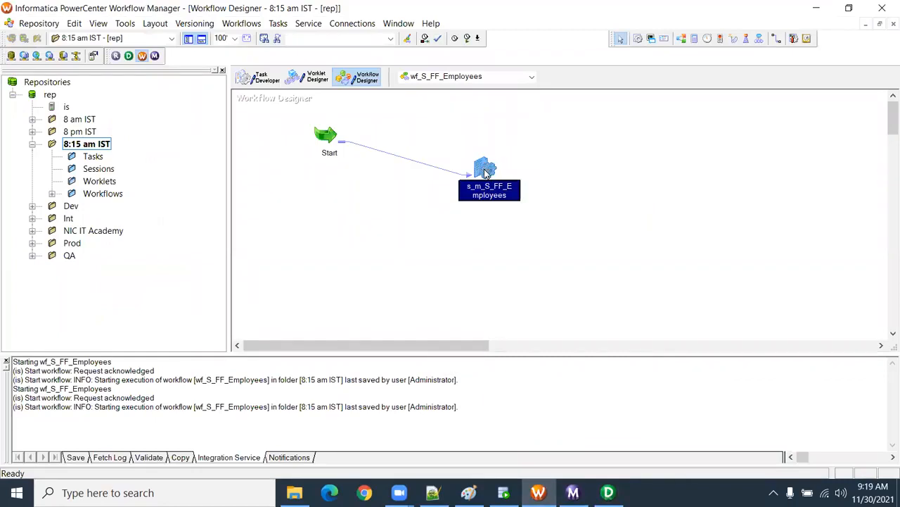
{"action": "right_click", "coordinate": [485, 171]}
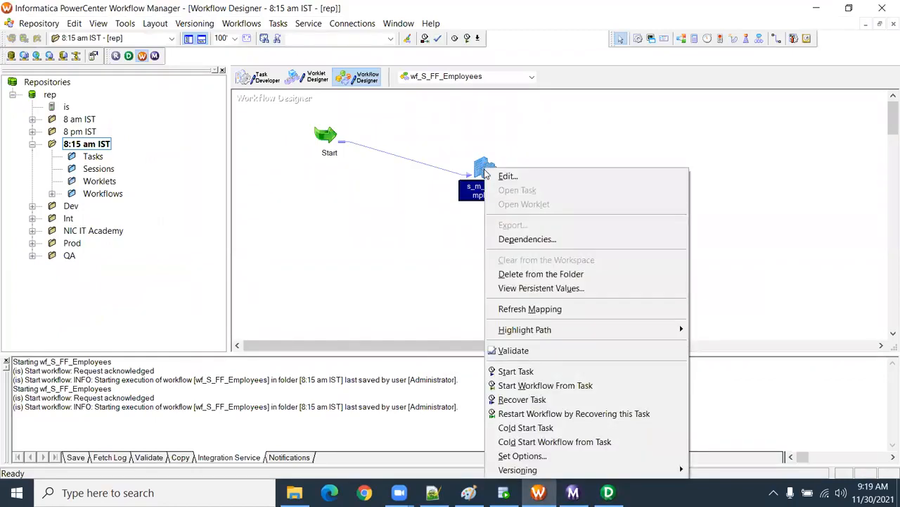
{"action": "left_click", "coordinate": [542, 310]}
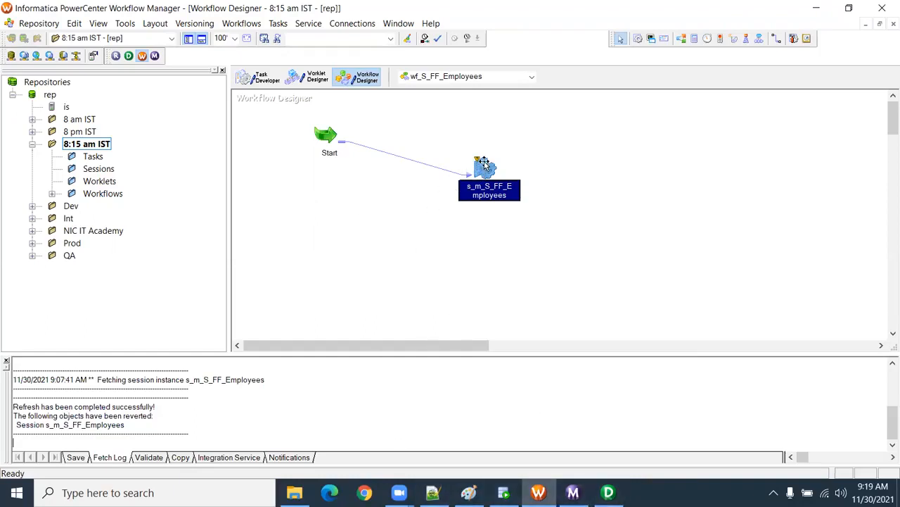
{"action": "key", "text": "ctrl+s"}
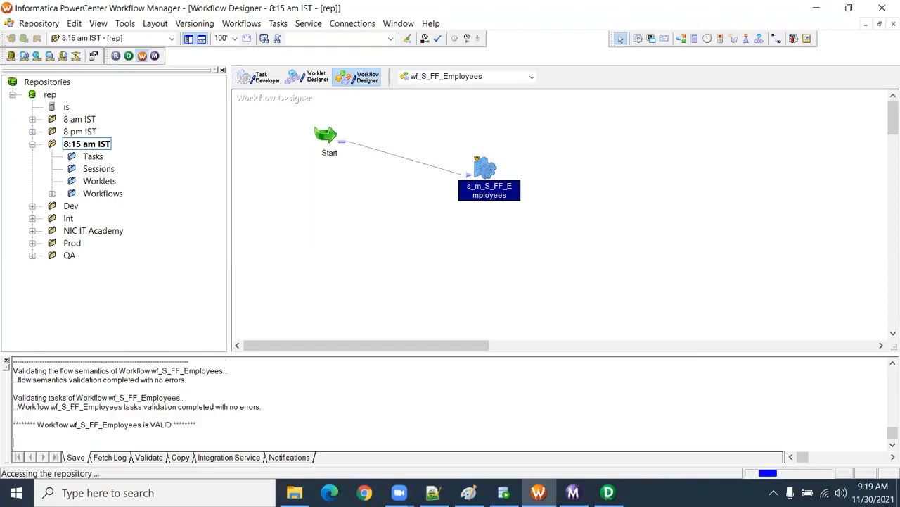
Step: Start the wf_S_FF_Employees workflow and view the new session run's source/target statistics in Workflow Monitor
{"action": "right_click", "coordinate": [390, 210]}
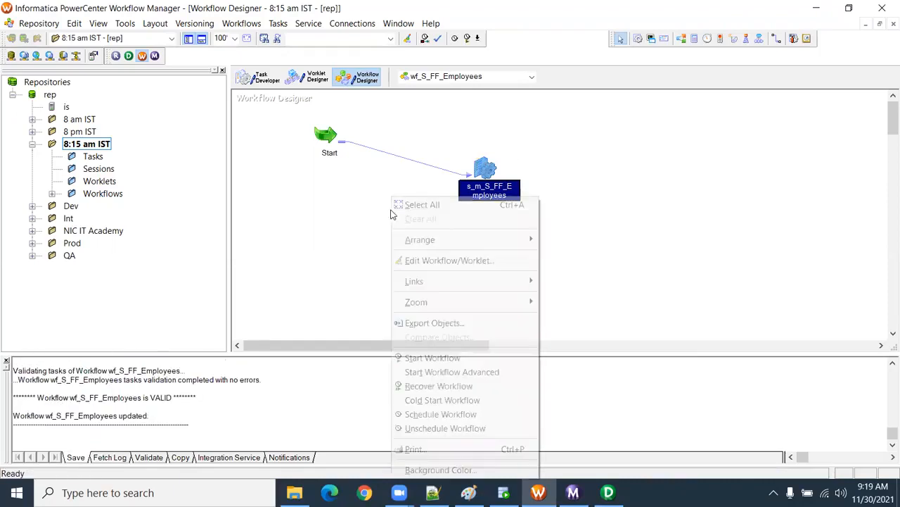
{"action": "left_click", "coordinate": [479, 357]}
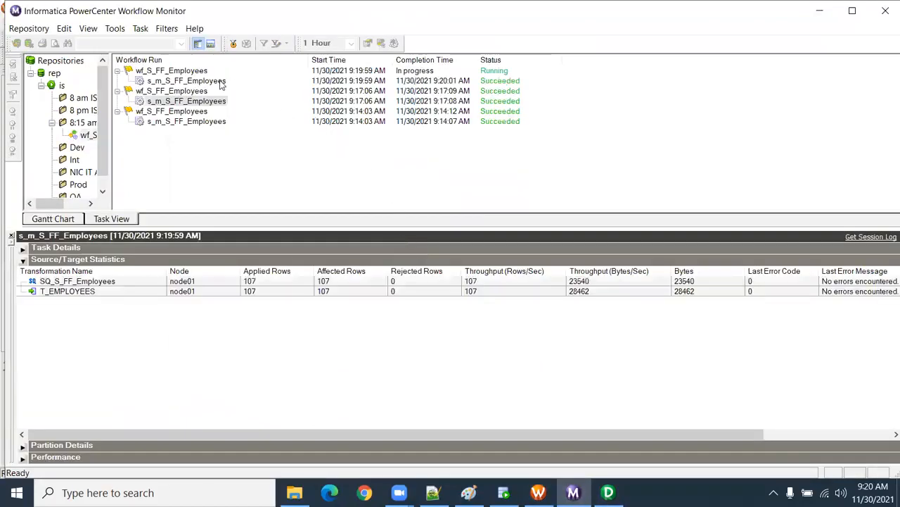
{"action": "left_click", "coordinate": [218, 81]}
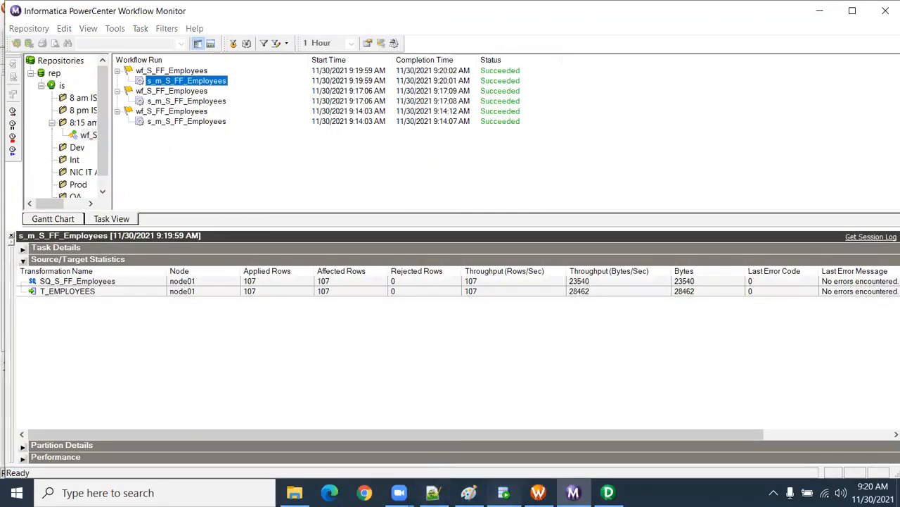
Step: In Oracle SQL Developer, rerun the query "select * from t_employees;" on the CORE connection
{"action": "left_click", "coordinate": [504, 493]}
{"action": "left_click_drag", "start_coordinate": [317, 107], "coordinate": [82, 93]}
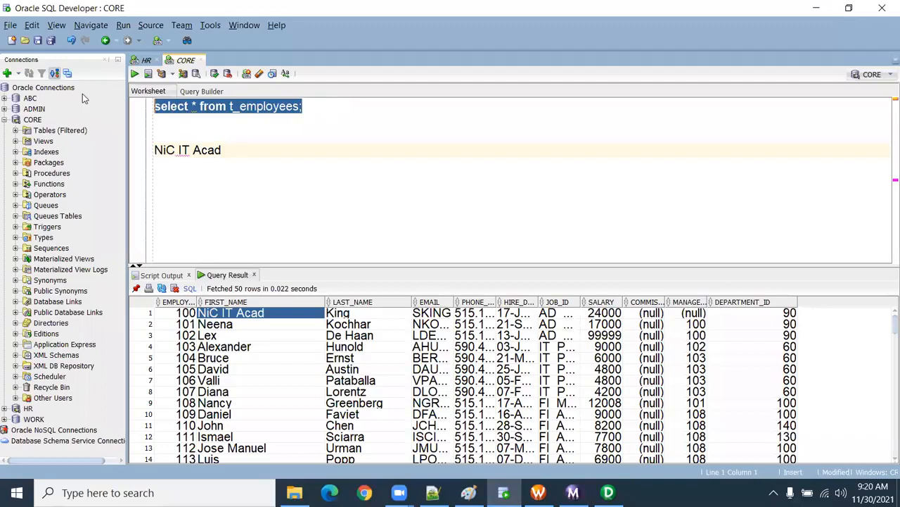
{"action": "left_click", "coordinate": [134, 73]}
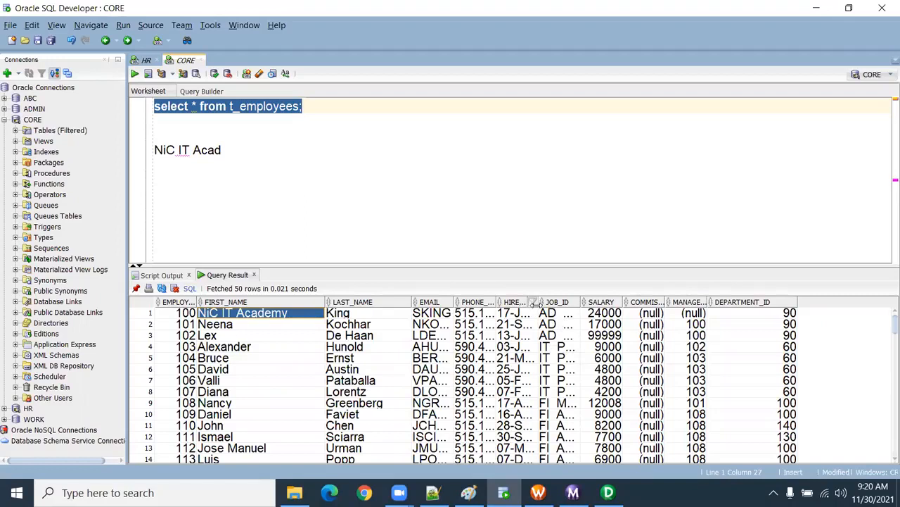
Step: Resize the HIRE_DATE, PHONE_NUMBER and FIRST_NAME result columns and check the loaded values
{"action": "left_click_drag", "start_coordinate": [536, 301], "coordinate": [547, 427]}
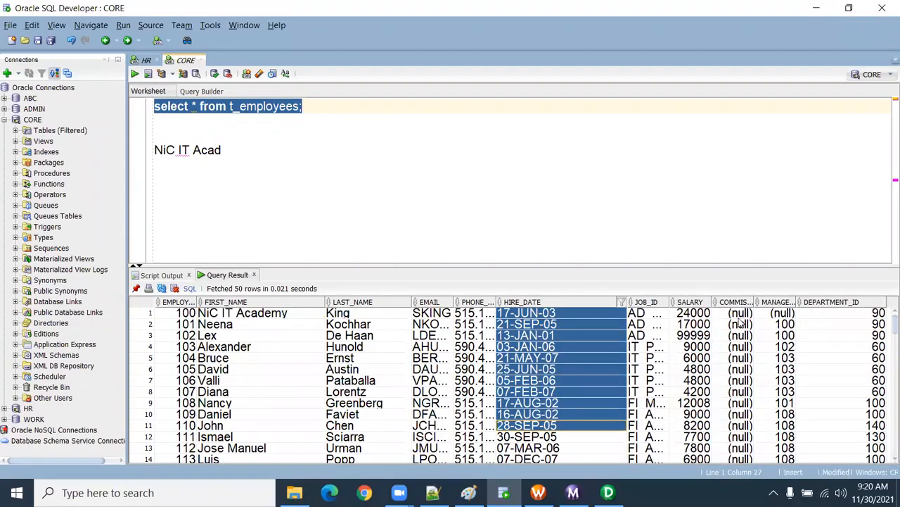
{"action": "left_click_drag", "start_coordinate": [740, 316], "coordinate": [739, 414]}
{"action": "left_click_drag", "start_coordinate": [485, 313], "coordinate": [484, 425]}
{"action": "left_click_drag", "start_coordinate": [497, 302], "coordinate": [515, 402]}
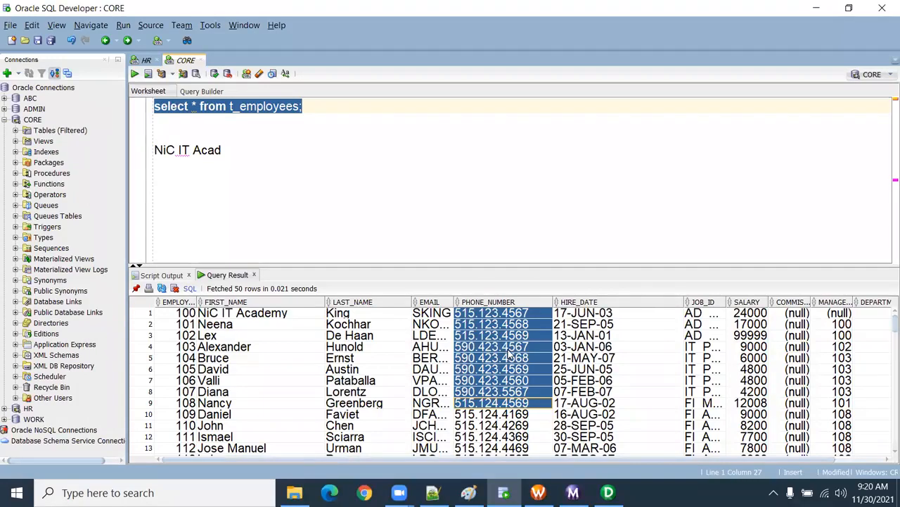
{"action": "left_click", "coordinate": [591, 314]}
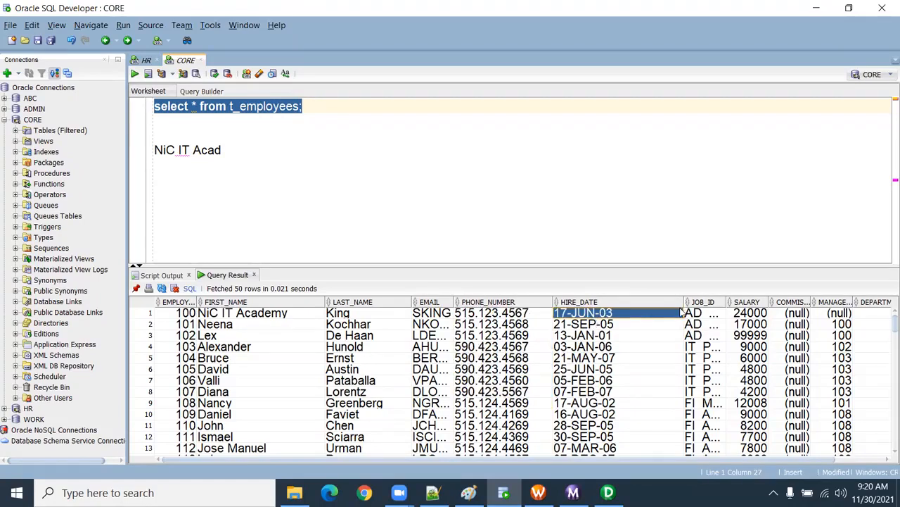
{"action": "left_click_drag", "start_coordinate": [682, 307], "coordinate": [632, 312]}
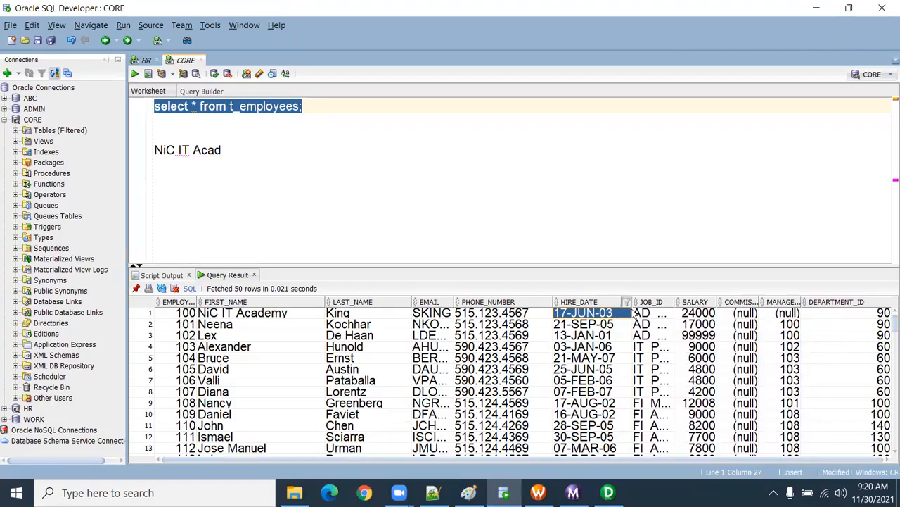
{"action": "left_click_drag", "start_coordinate": [325, 302], "coordinate": [299, 302]}
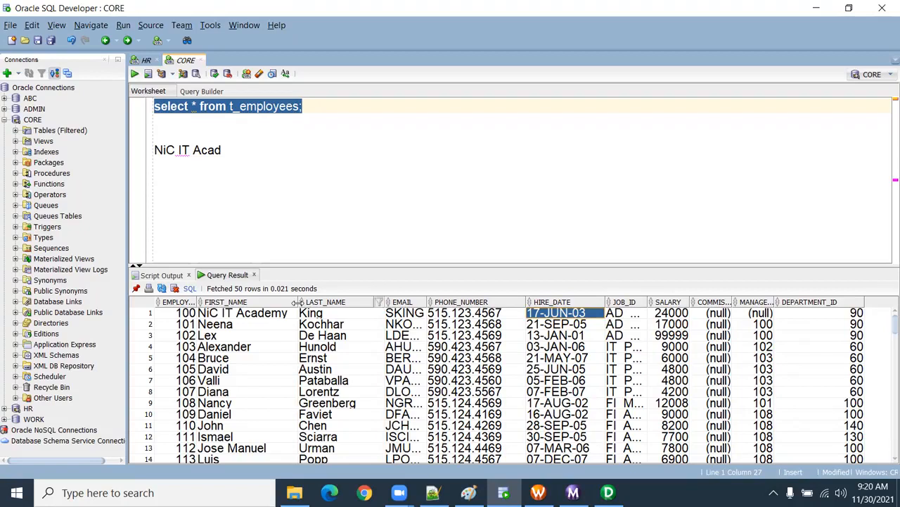
Step: In Workflow Monitor, open the session log of the latest s_m_S_FF_Employees run, examine its events at full size and close it
{"action": "mouse_move", "coordinate": [611, 488]}
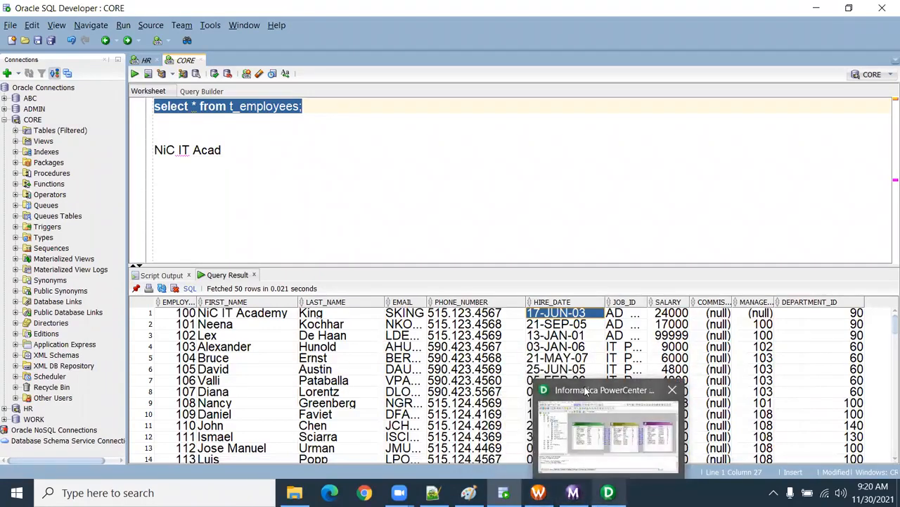
{"action": "left_click", "coordinate": [598, 490]}
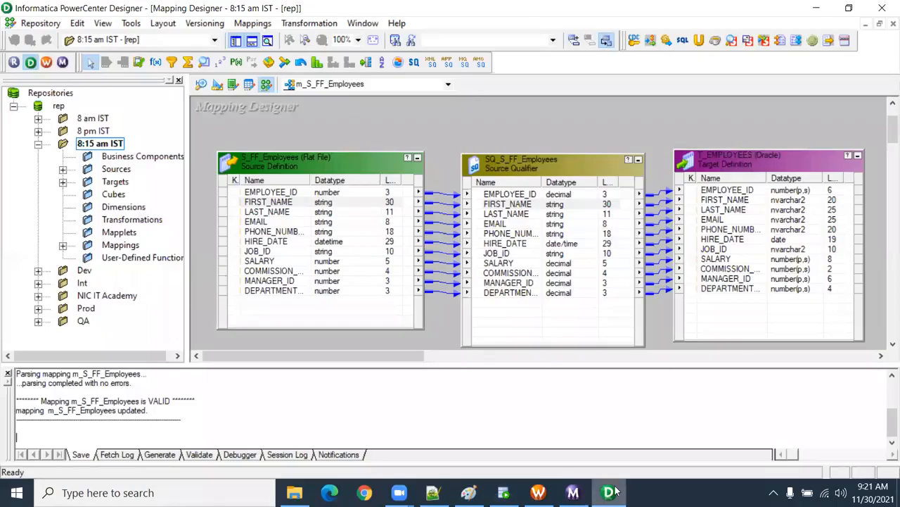
{"action": "left_click", "coordinate": [574, 493]}
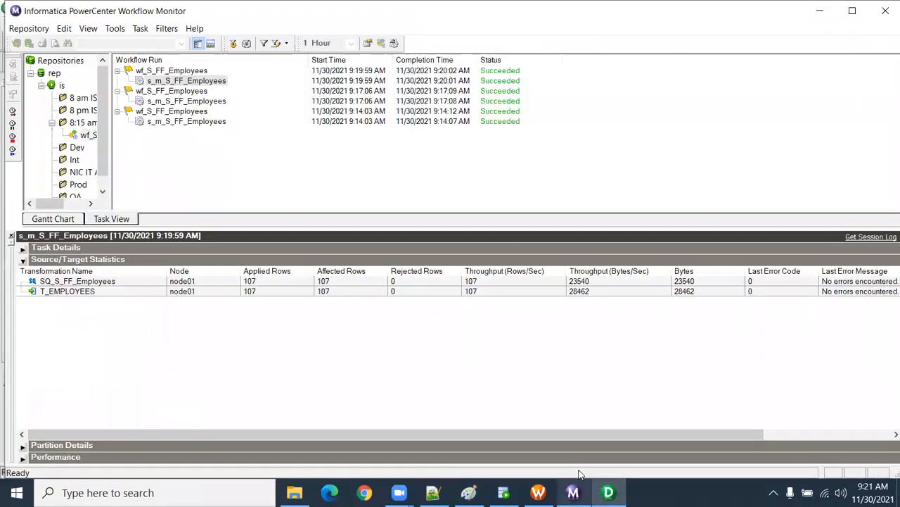
{"action": "right_click", "coordinate": [213, 84]}
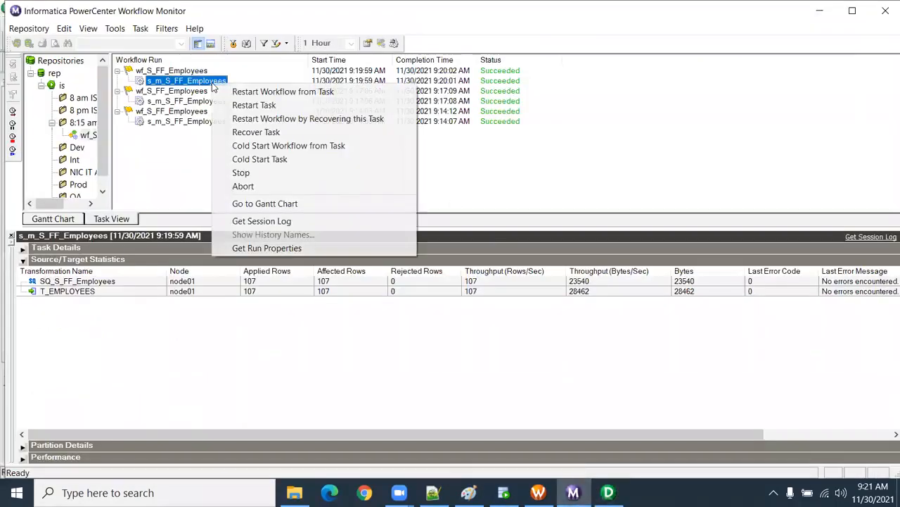
{"action": "left_click", "coordinate": [298, 221]}
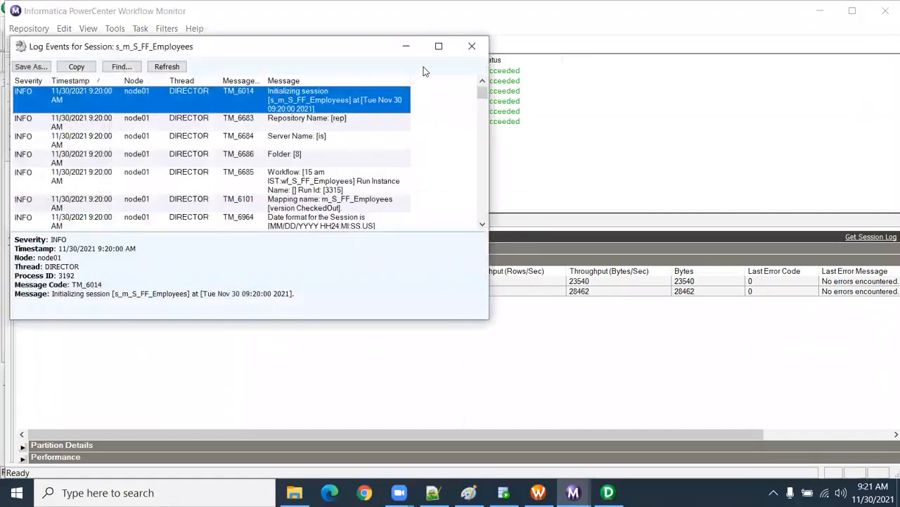
{"action": "left_click", "coordinate": [438, 44]}
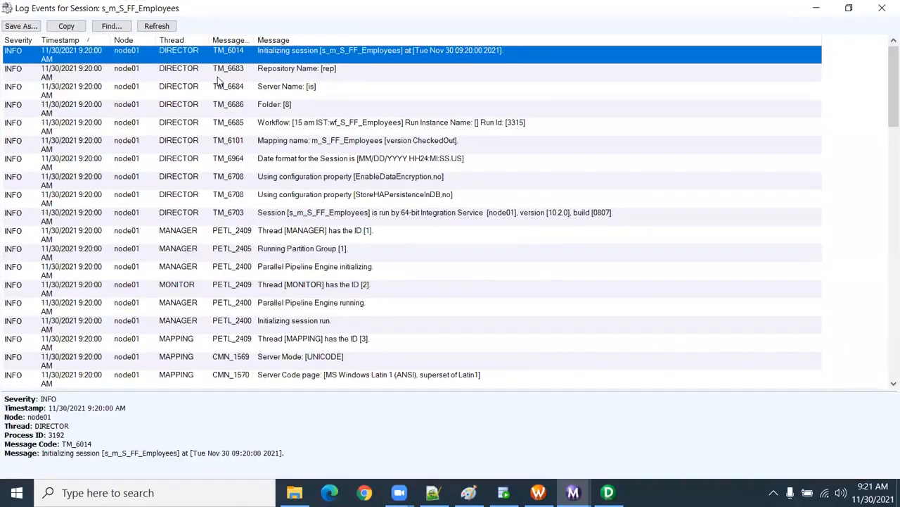
{"action": "left_click", "coordinate": [218, 78]}
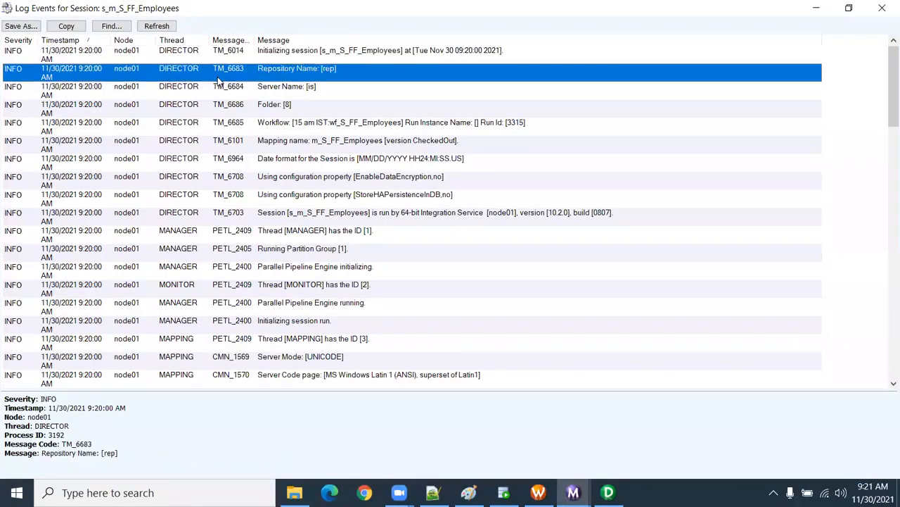
{"action": "left_click", "coordinate": [882, 7]}
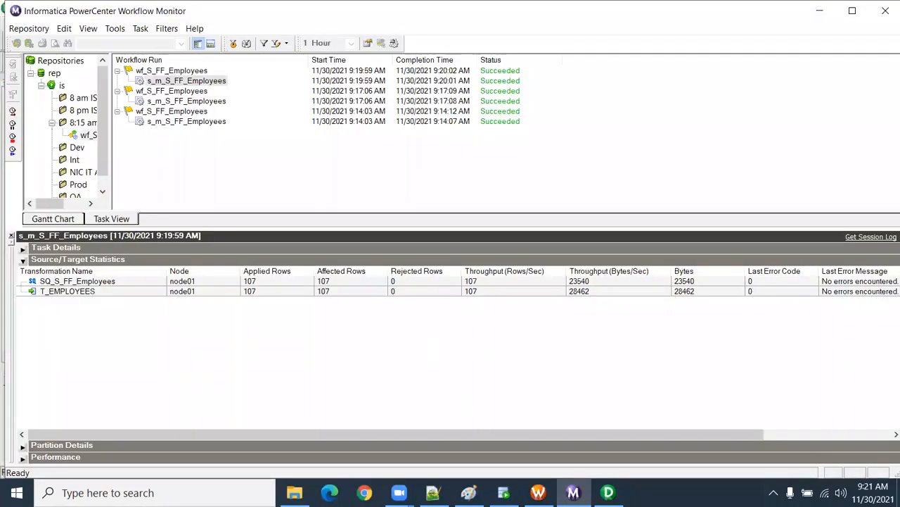
Step: In PowerCenter Designer, move the T_EMPLOYEES target away from SQ_S_FF_Employees to make room for another transformation in the mapping
{"action": "left_click", "coordinate": [609, 492]}
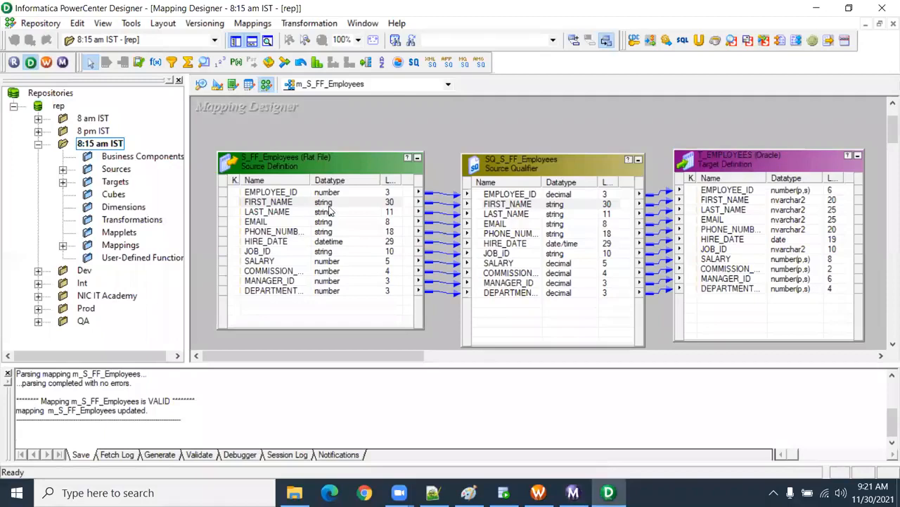
{"action": "left_click", "coordinate": [395, 203]}
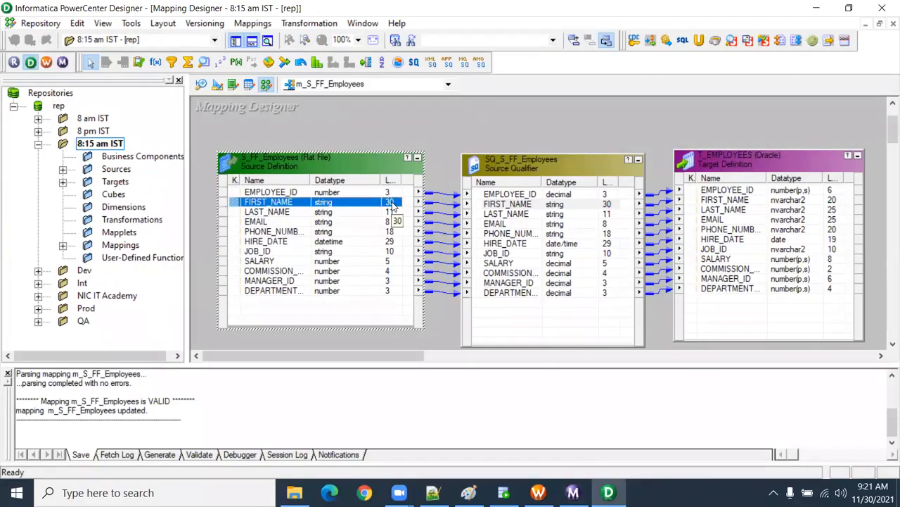
{"action": "left_click_drag", "start_coordinate": [704, 162], "coordinate": [768, 164]}
{"action": "left_click_drag", "start_coordinate": [681, 147], "coordinate": [737, 352]}
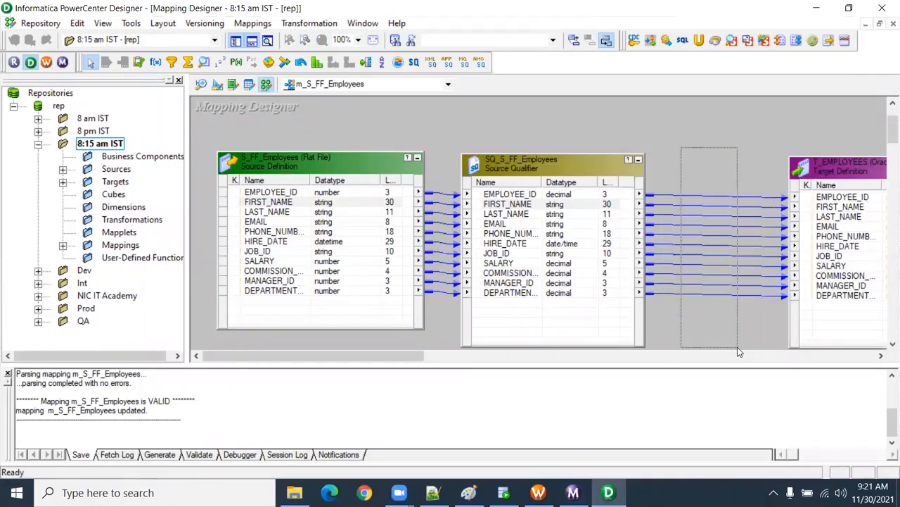
{"action": "left_click_drag", "start_coordinate": [737, 347], "coordinate": [738, 346]}
{"action": "left_click", "coordinate": [714, 162]}
{"action": "left_click_drag", "start_coordinate": [418, 358], "coordinate": [490, 375]}
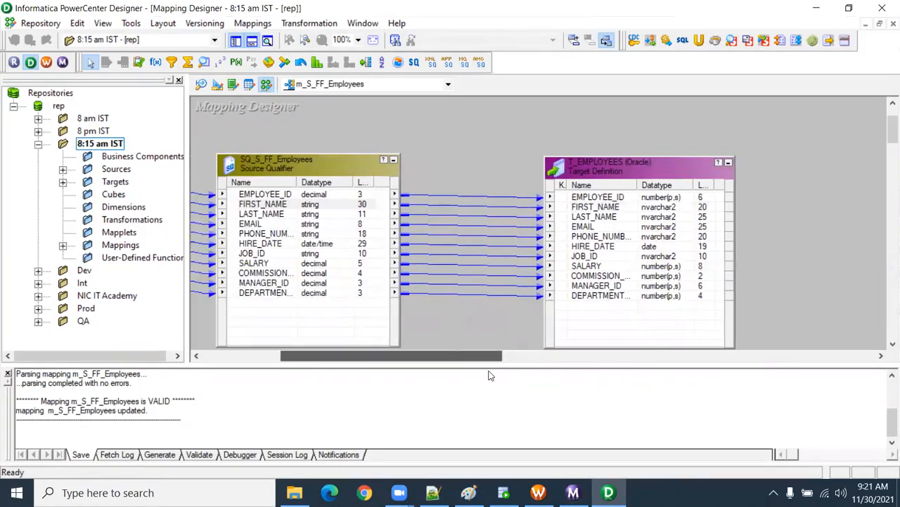
{"action": "left_click", "coordinate": [681, 169]}
{"action": "left_click_drag", "start_coordinate": [752, 151], "coordinate": [753, 151]}
{"action": "left_click_drag", "start_coordinate": [499, 163], "coordinate": [576, 321]}
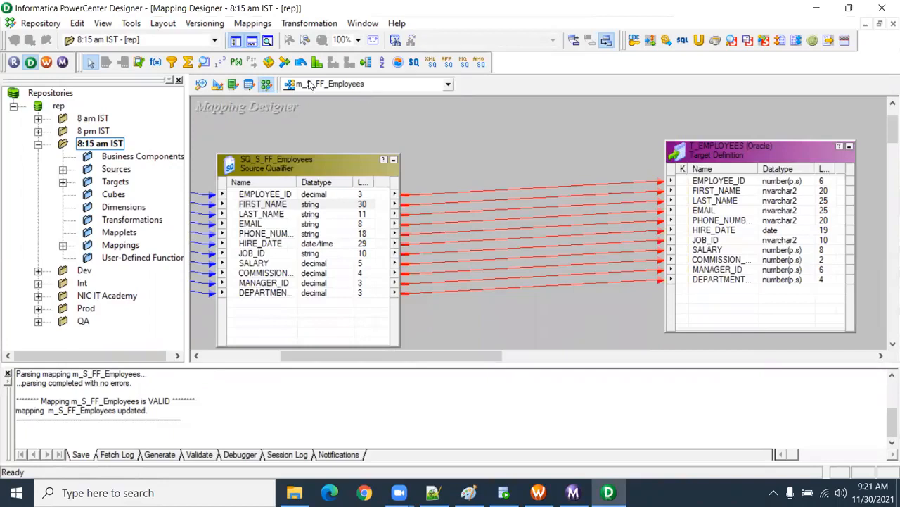
Step: Add an Expression transformation between SQ_S_FF_Employees and T_EMPLOYEES with two new ports, making the second one output-only
{"action": "left_click", "coordinate": [155, 63]}
{"action": "left_click_drag", "start_coordinate": [470, 130], "coordinate": [596, 331]}
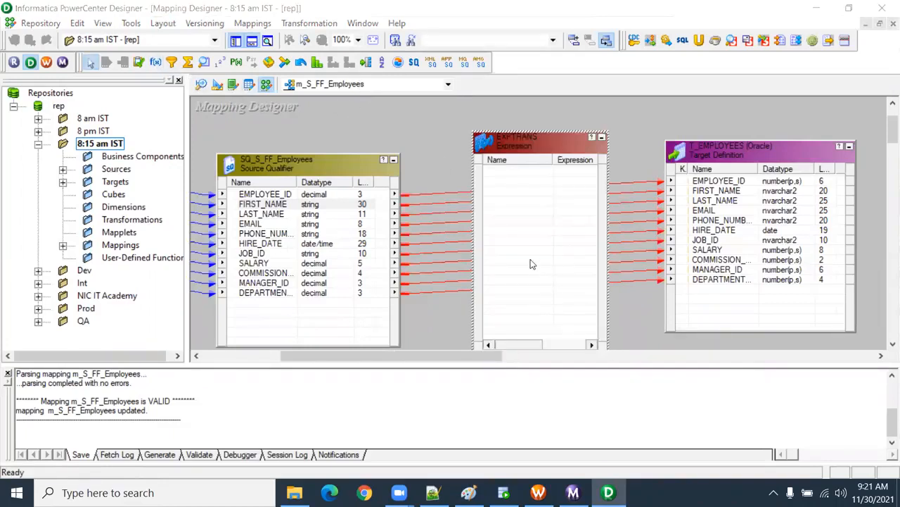
{"action": "double_click", "coordinate": [531, 263]}
{"action": "left_click", "coordinate": [137, 74]}
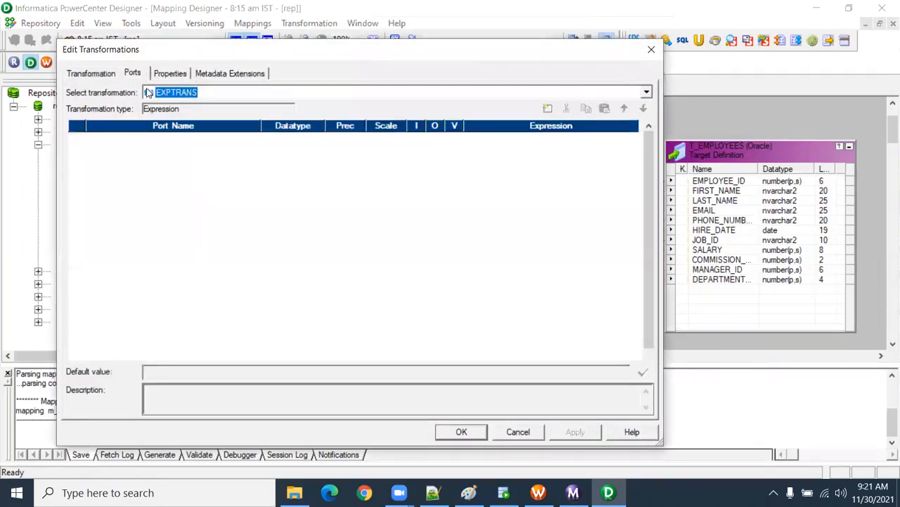
{"action": "left_click", "coordinate": [548, 111]}
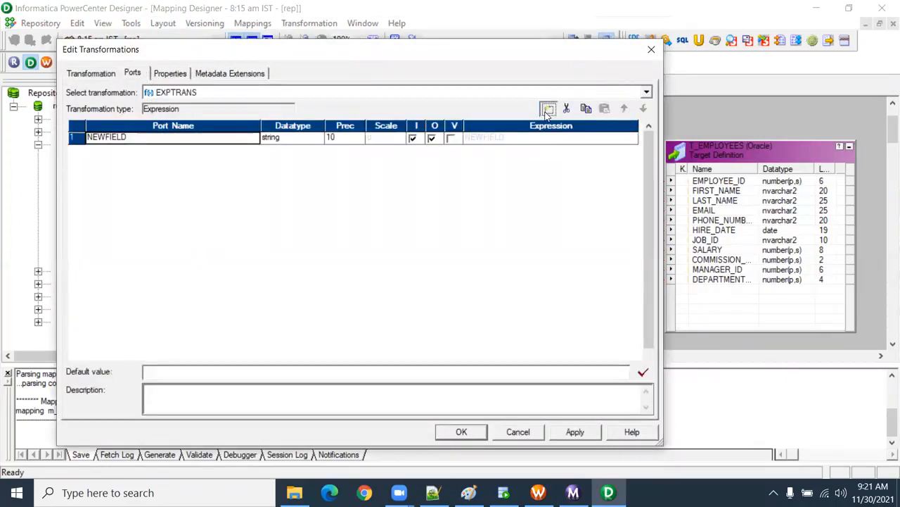
{"action": "left_click", "coordinate": [548, 110]}
{"action": "left_click", "coordinate": [412, 151]}
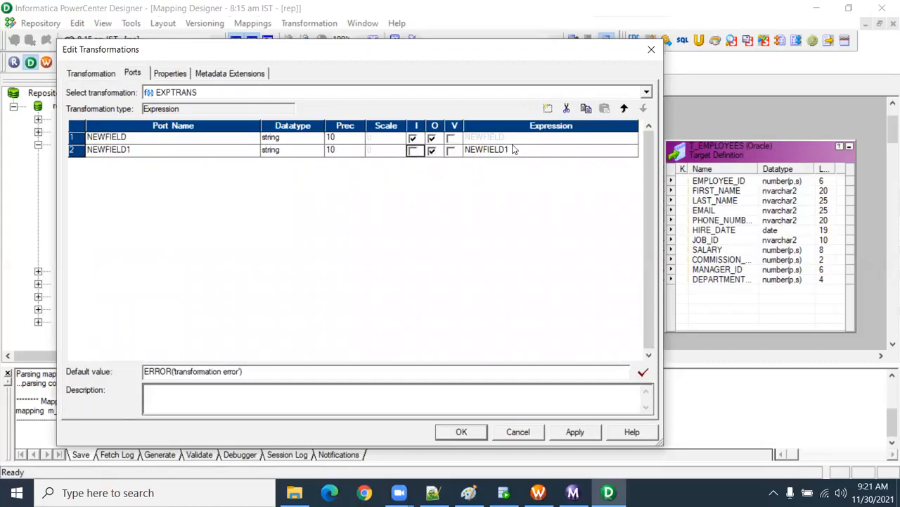
{"action": "left_click", "coordinate": [635, 152]}
{"action": "left_click", "coordinate": [633, 151]}
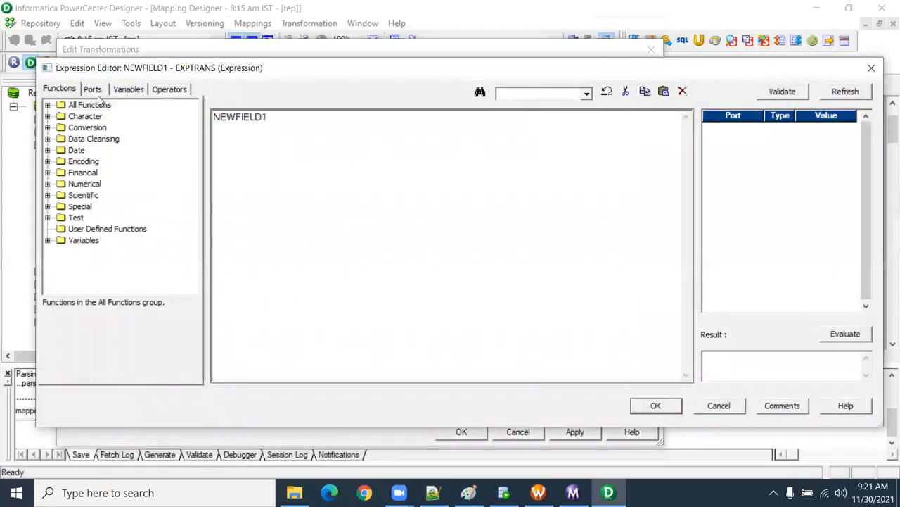
{"action": "left_click", "coordinate": [47, 105]}
{"action": "left_click", "coordinate": [85, 116]}
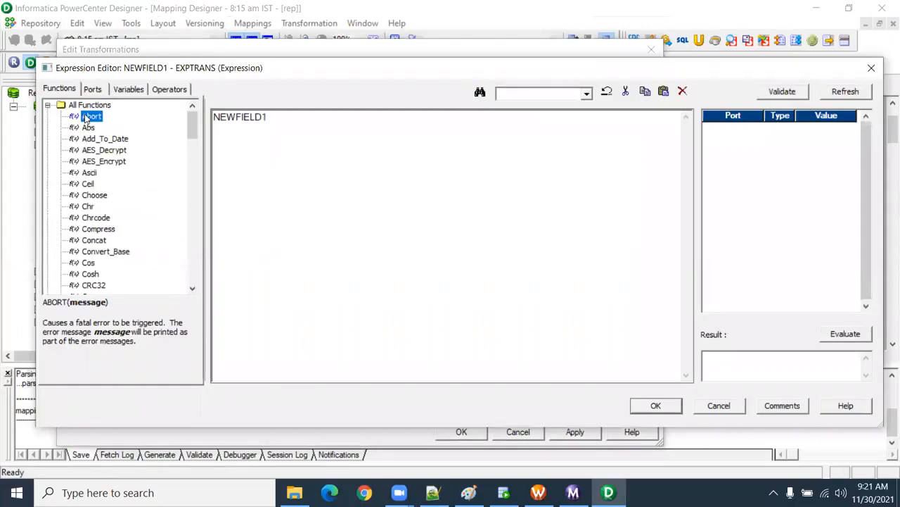
{"action": "double_click", "coordinate": [85, 118]}
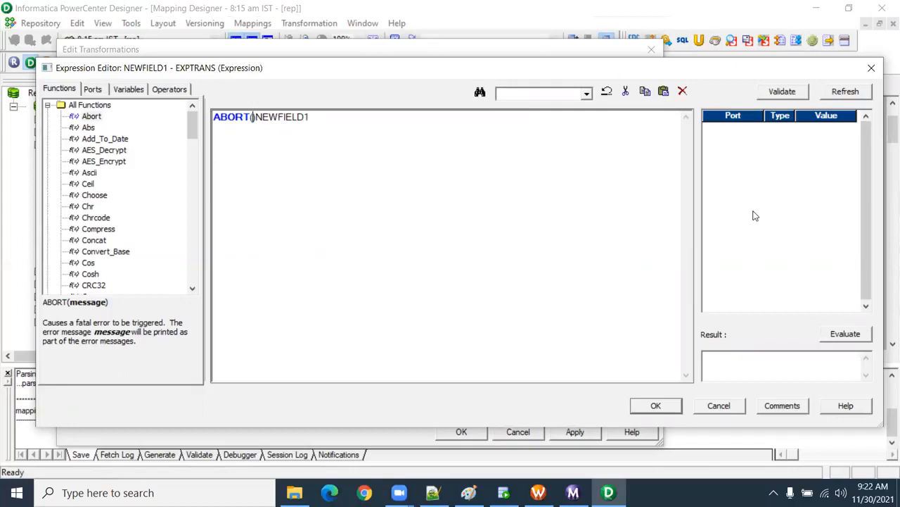
{"action": "left_click", "coordinate": [719, 406]}
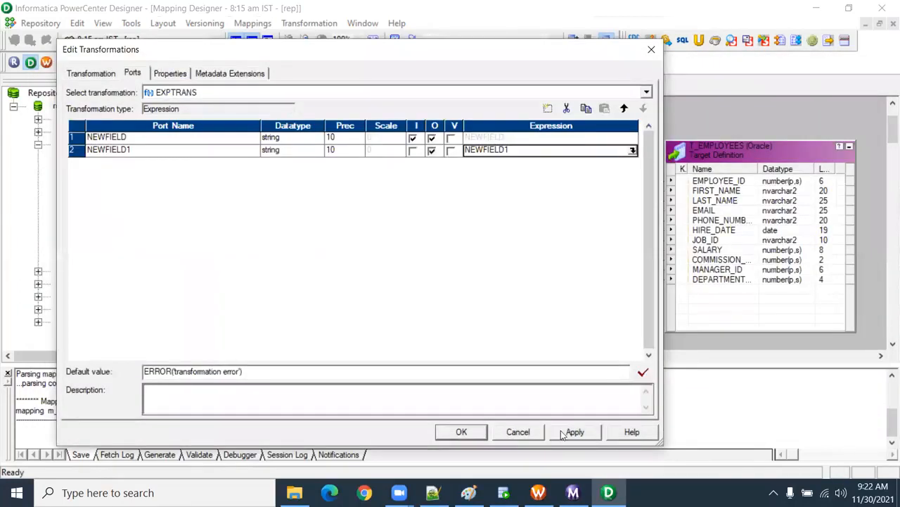
Step: Discard the pending EXPTRANS port edits and delete all links running directly from SQ_S_FF_Employees to T_EMPLOYEES
{"action": "left_click", "coordinate": [529, 434]}
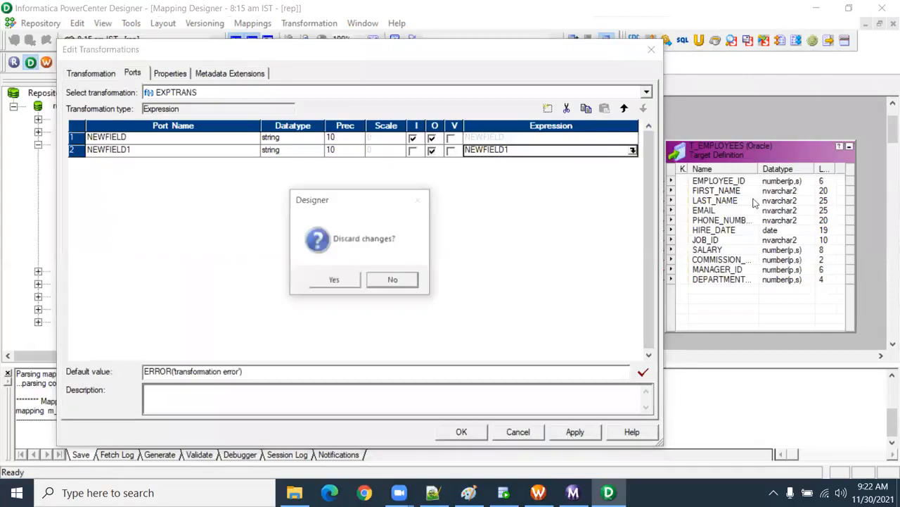
{"action": "left_click", "coordinate": [352, 282]}
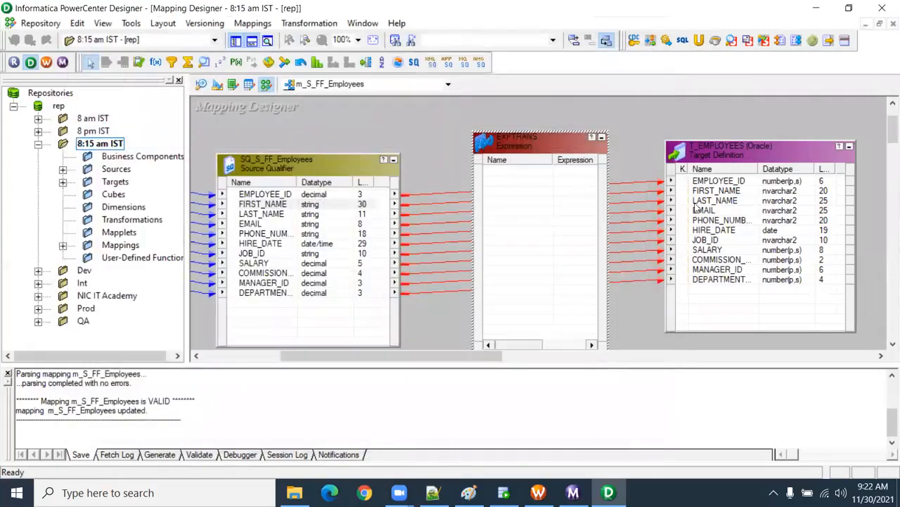
{"action": "left_click", "coordinate": [429, 172]}
{"action": "key", "text": "Delete"}
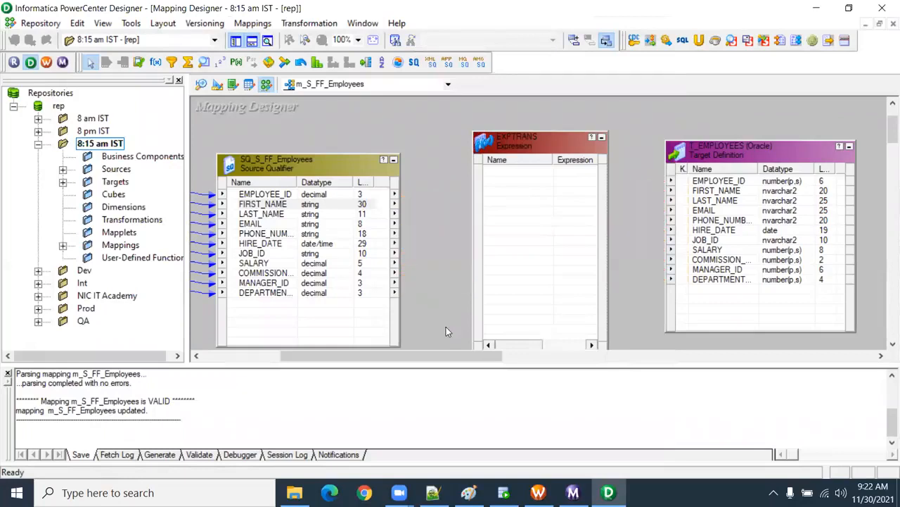
Step: Link all SQ_S_FF_Employees ports into the EXPTRANS Expression transformation
{"action": "right_click", "coordinate": [285, 201]}
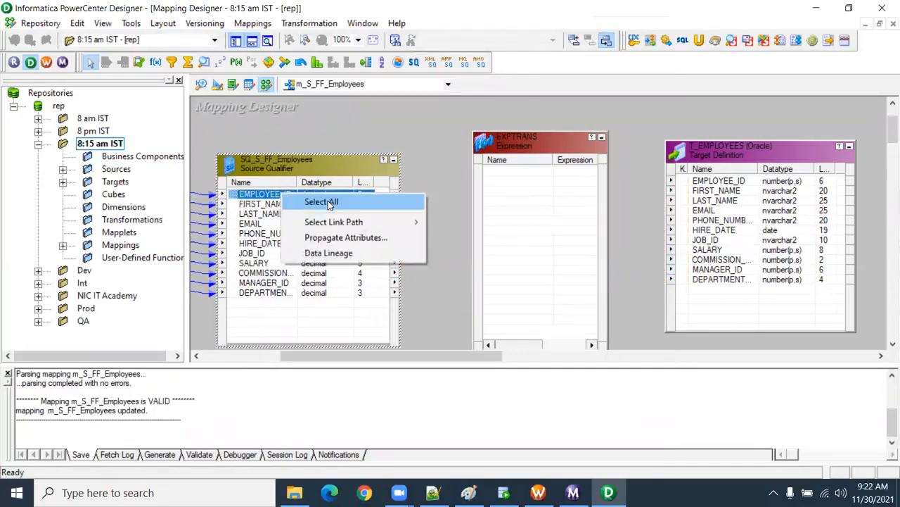
{"action": "left_click", "coordinate": [325, 201]}
{"action": "left_click_drag", "start_coordinate": [265, 197], "coordinate": [517, 189]}
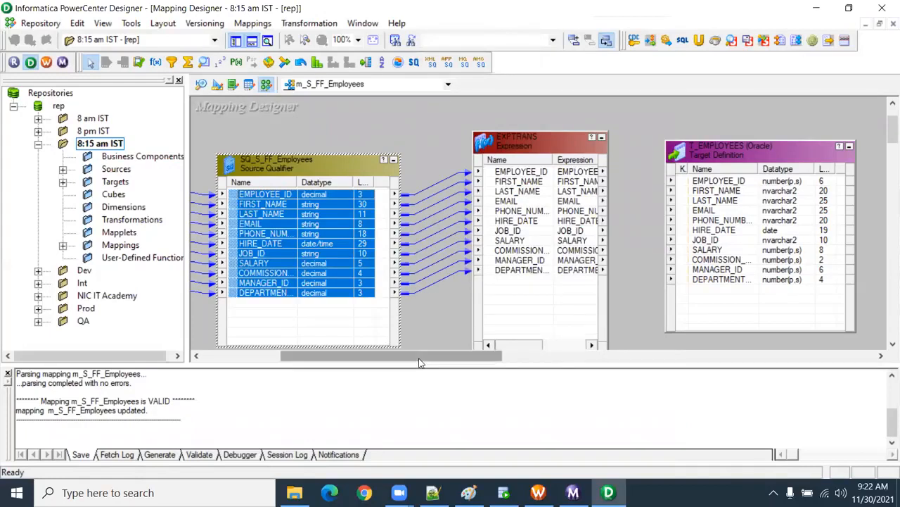
Step: Add a new port to EXPTRANS and place it directly below FIRST_NAME
{"action": "double_click", "coordinate": [539, 181]}
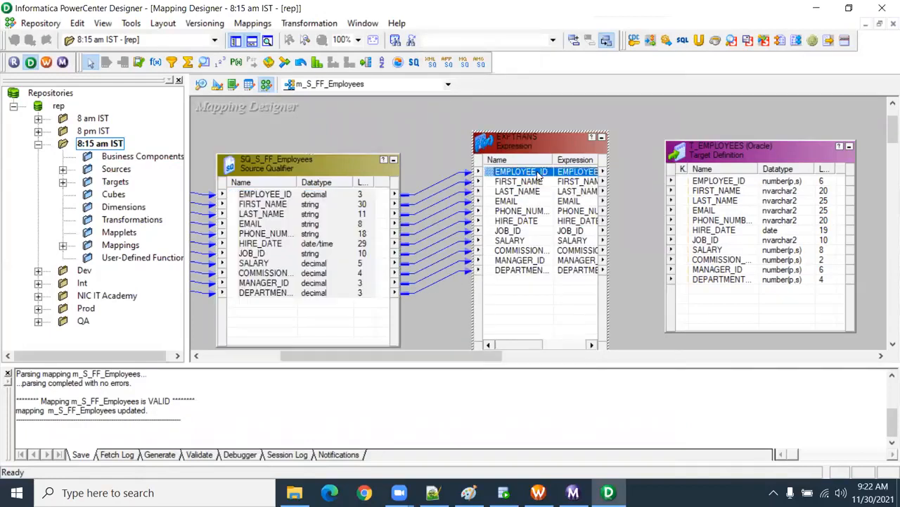
{"action": "left_click", "coordinate": [169, 74]}
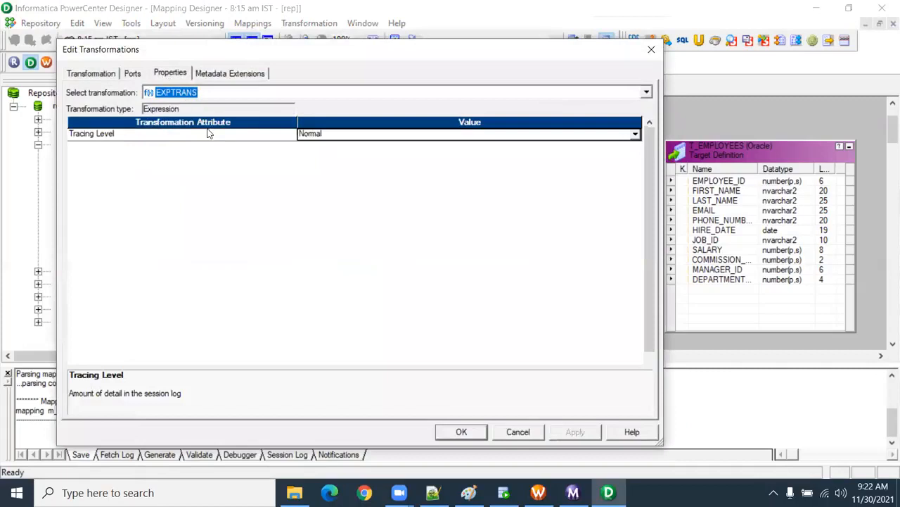
{"action": "left_click", "coordinate": [133, 74]}
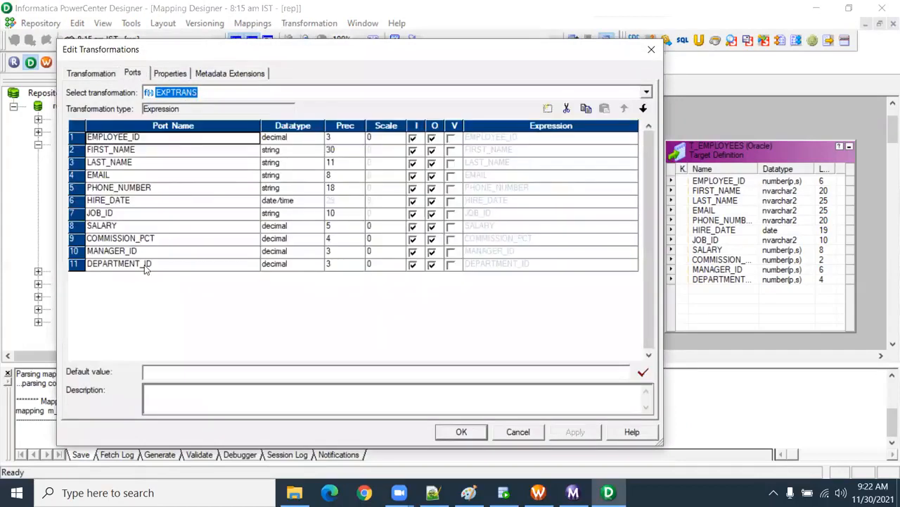
{"action": "left_click", "coordinate": [548, 108]}
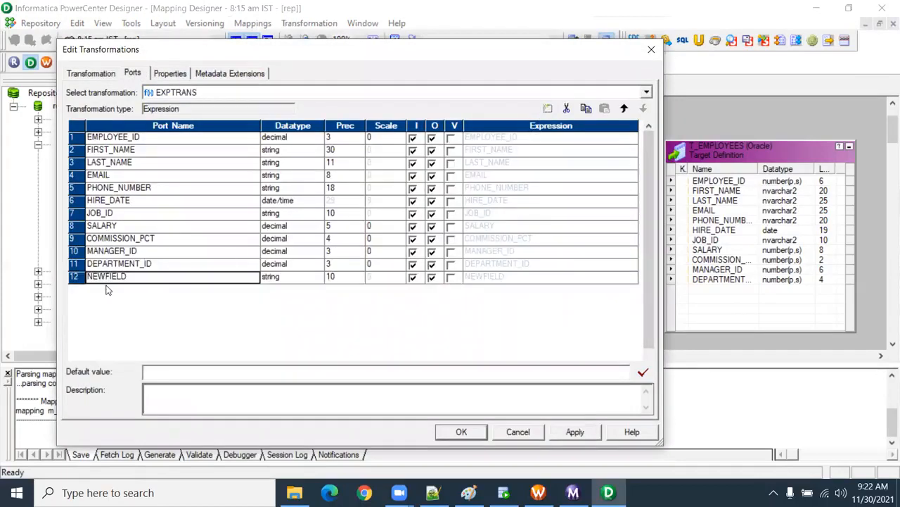
{"action": "left_click_drag", "start_coordinate": [129, 277], "coordinate": [71, 276]}
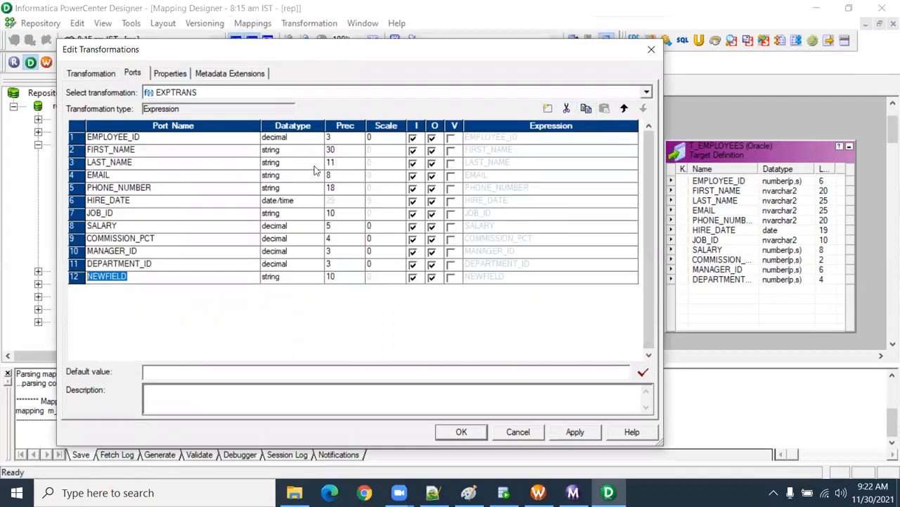
{"action": "left_click", "coordinate": [625, 108]}
{"action": "left_click", "coordinate": [625, 109]}
{"action": "left_click", "coordinate": [625, 108]}
{"action": "left_click", "coordinate": [625, 108]}
{"action": "left_click", "coordinate": [625, 108]}
{"action": "left_click", "coordinate": [624, 108]}
{"action": "left_click", "coordinate": [625, 109]}
{"action": "left_click", "coordinate": [625, 109]}
{"action": "left_click", "coordinate": [625, 108]}
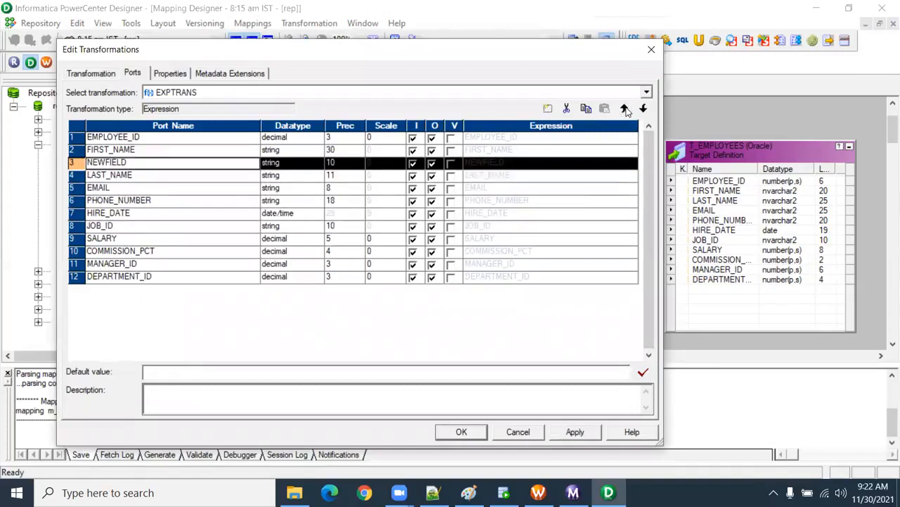
Step: Rename the new port o_FIRST_NAME, set its precision to 11 and make it output-only
{"action": "left_click", "coordinate": [127, 163]}
{"action": "type", "text": "o_FIRST_NAME"}
{"action": "left_click", "coordinate": [334, 163]}
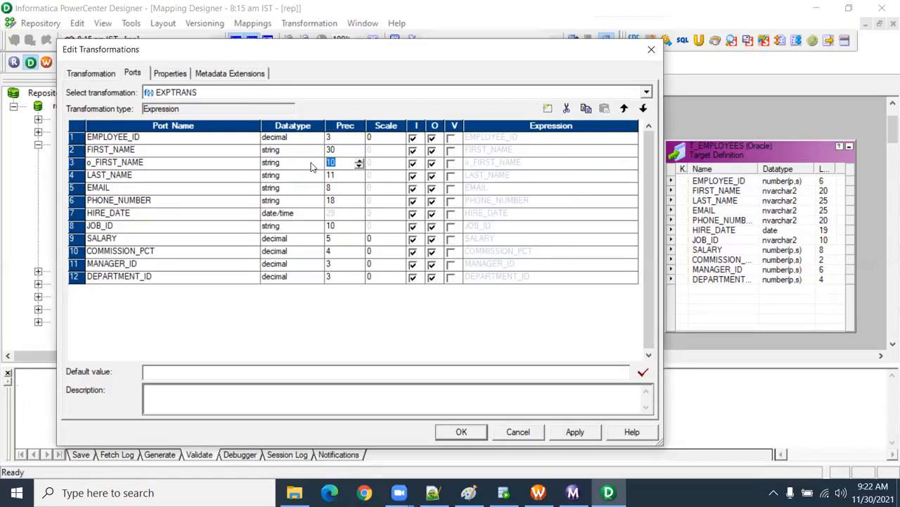
{"action": "left_click", "coordinate": [413, 163]}
Step: Replace the default expression of o_FIRST_NAME with the opening of an IIF function
{"action": "left_click", "coordinate": [628, 162]}
{"action": "left_click", "coordinate": [630, 163]}
{"action": "key", "text": "ctrl+a"}
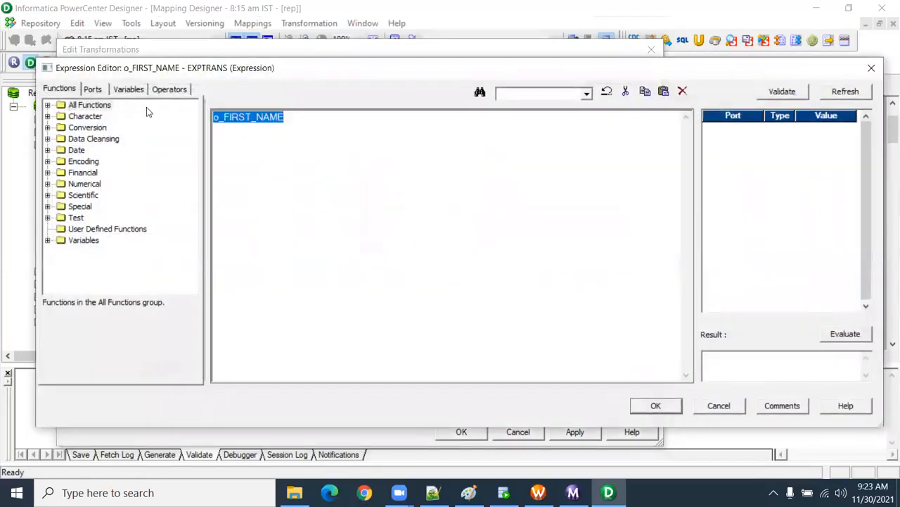
{"action": "key", "text": "Delete"}
{"action": "type", "text": "IIF"}
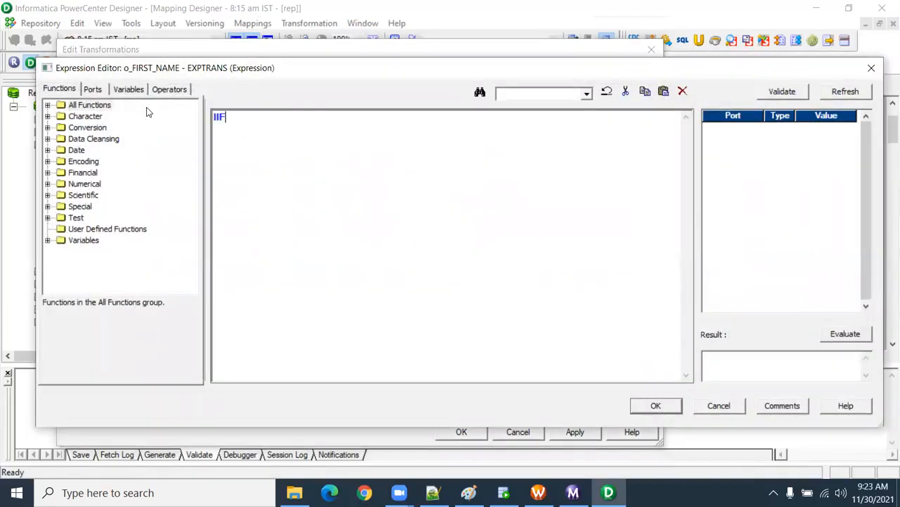
{"action": "type", "text": "("}
Step: Enter LENGTH(FIRST_NAME)>11 as the IIF condition, using the Length function and the FIRST_NAME port
{"action": "left_click", "coordinate": [98, 89]}
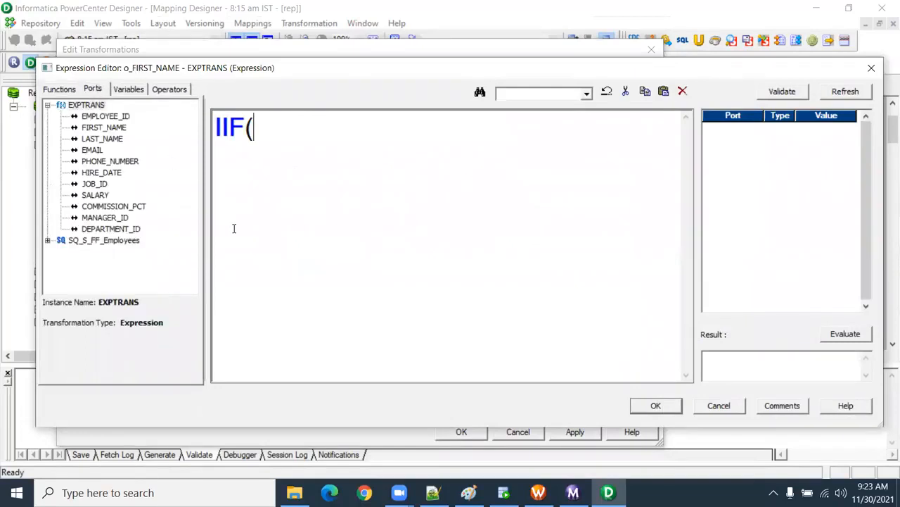
{"action": "type", "text": "len"}
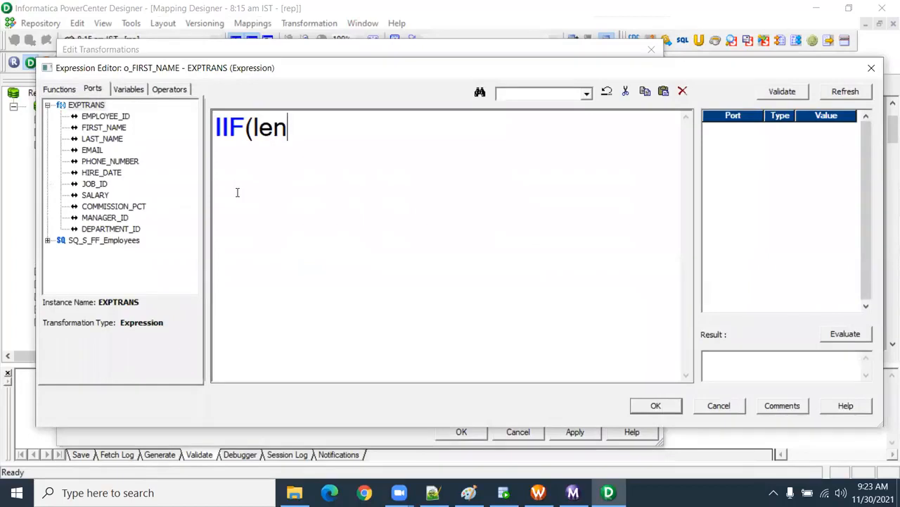
{"action": "left_click", "coordinate": [51, 92]}
{"action": "left_click", "coordinate": [48, 116]}
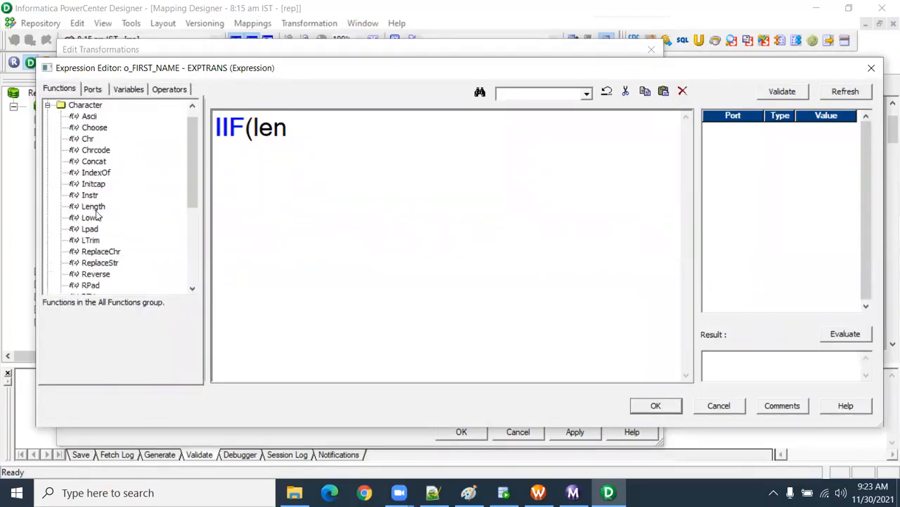
{"action": "left_click_drag", "start_coordinate": [284, 129], "coordinate": [256, 129]}
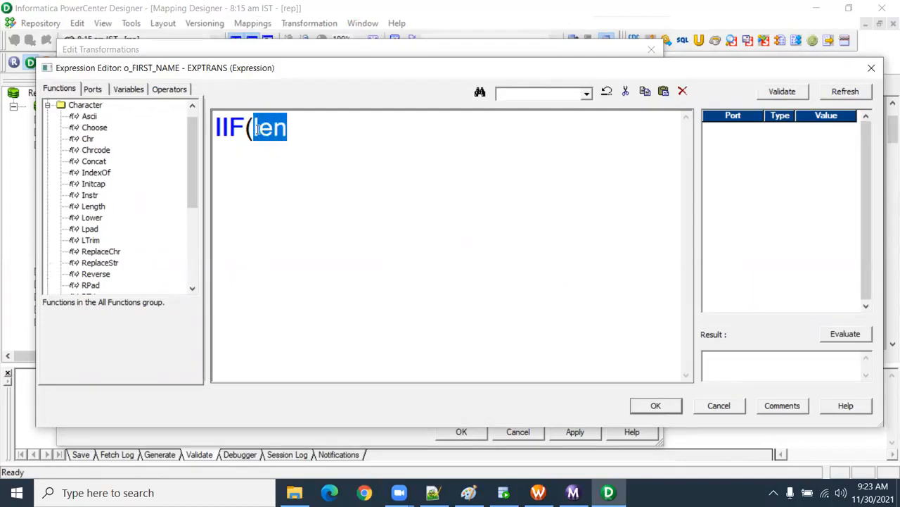
{"action": "double_click", "coordinate": [95, 206]}
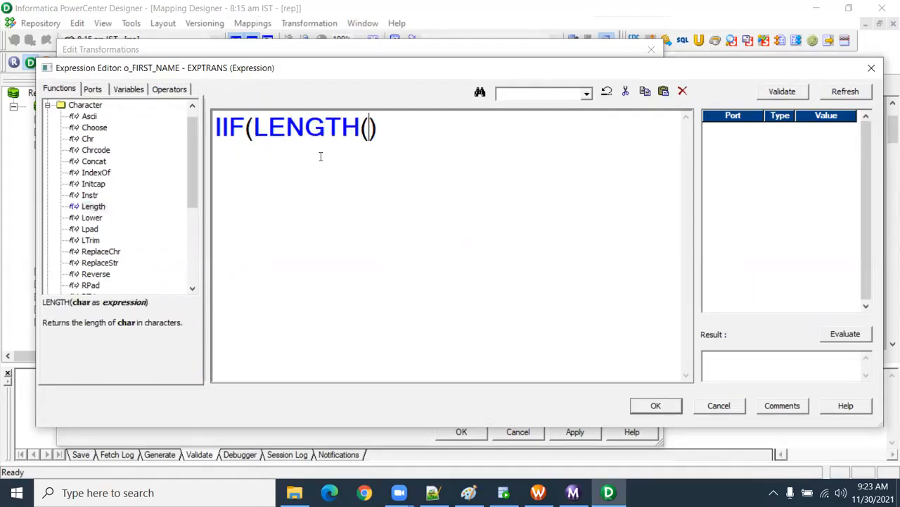
{"action": "left_click", "coordinate": [92, 90]}
{"action": "double_click", "coordinate": [112, 131]}
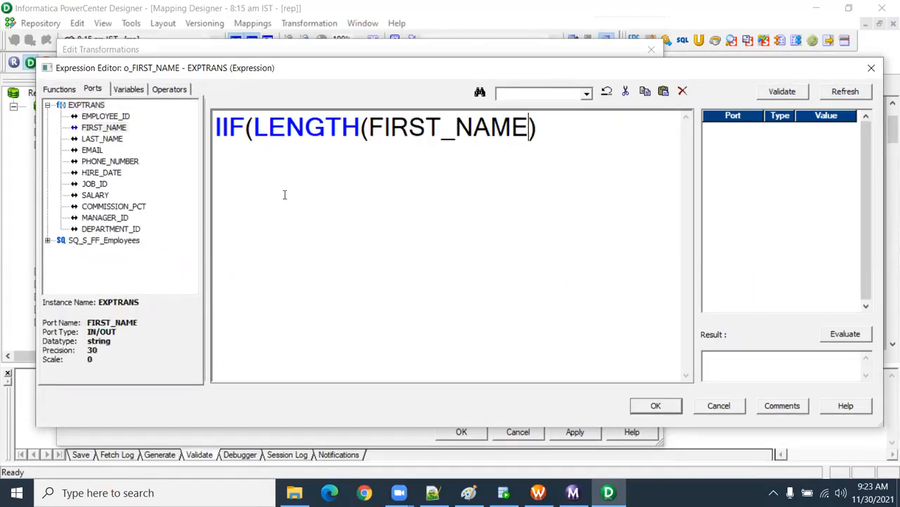
{"action": "left_click", "coordinate": [539, 135]}
{"action": "type", "text": ">11,"}
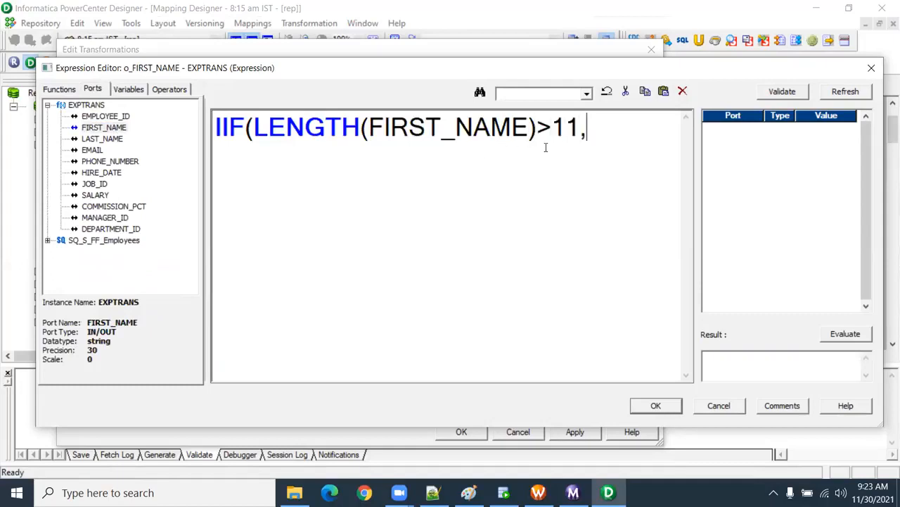
Step: Insert the ABORT function as the IIF result for a true condition
{"action": "left_click", "coordinate": [69, 89]}
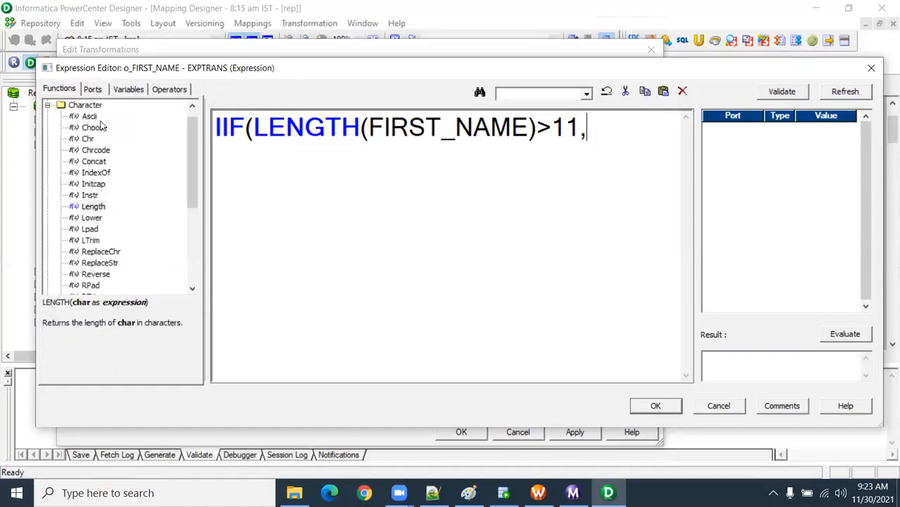
{"action": "scroll", "coordinate": [94, 141], "scroll_direction": "up", "scroll_amount": 1}
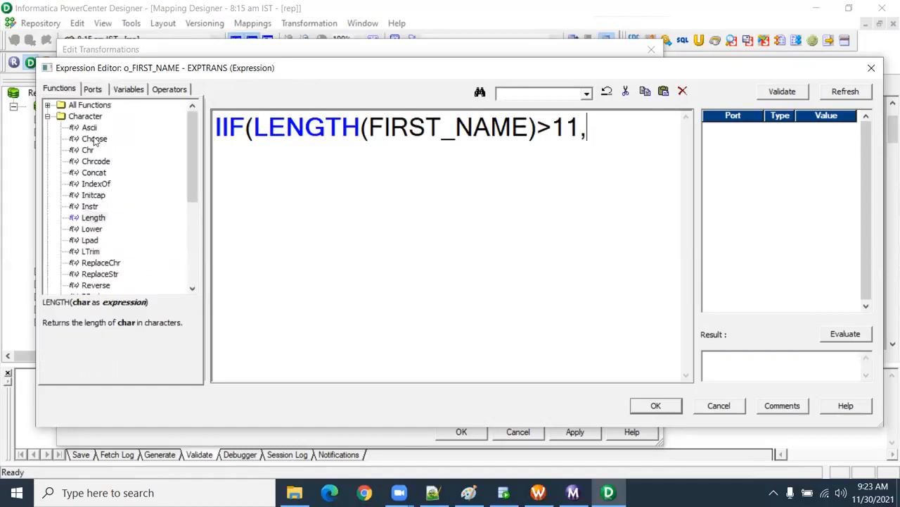
{"action": "left_click", "coordinate": [48, 116]}
{"action": "left_click", "coordinate": [48, 106]}
{"action": "double_click", "coordinate": [92, 117]}
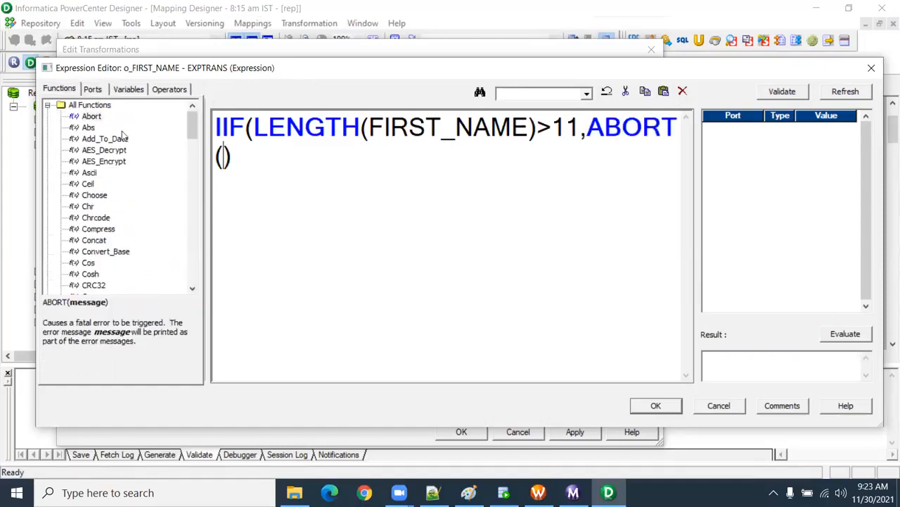
Step: Enter 'The length of the first_name more than 11 characters' as the ABORT message, followed by a comma, and reduce the expression text size
{"action": "type", "text": "'"}
{"action": "type", "text": "The len"}
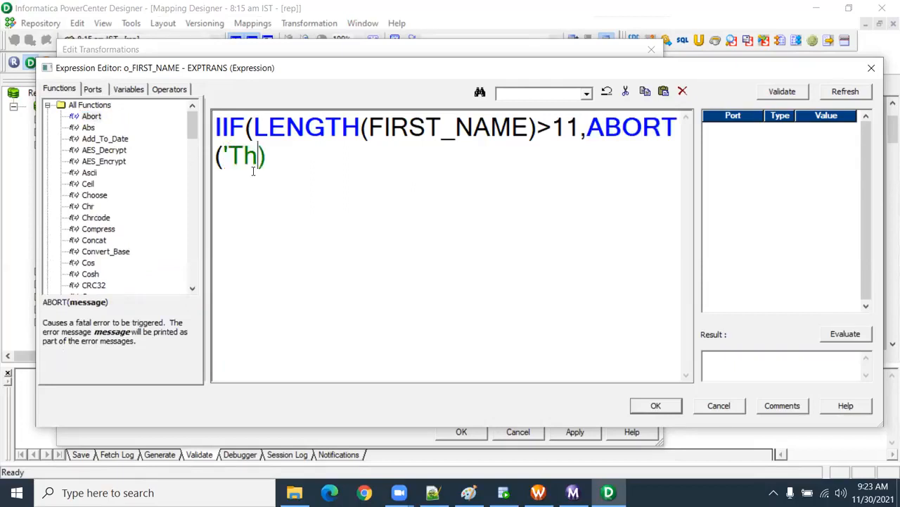
{"action": "type", "text": "gth of the "}
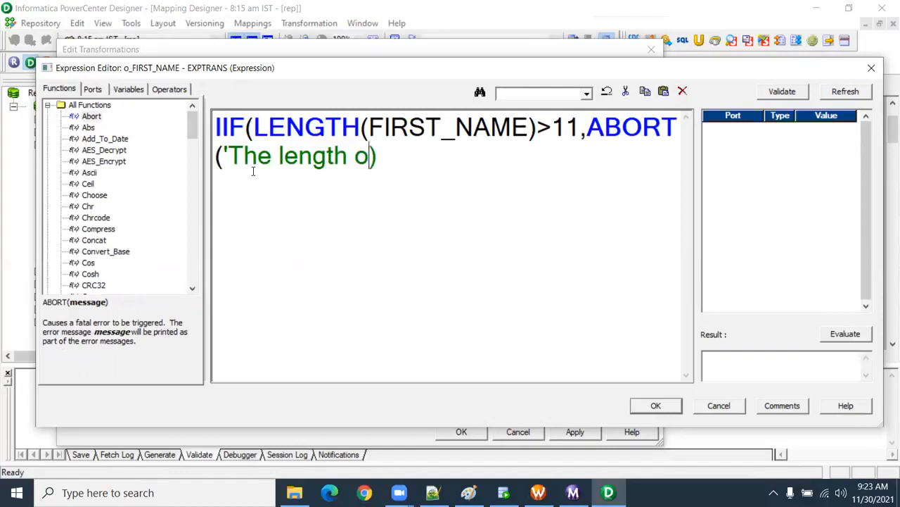
{"action": "type", "text": "first"}
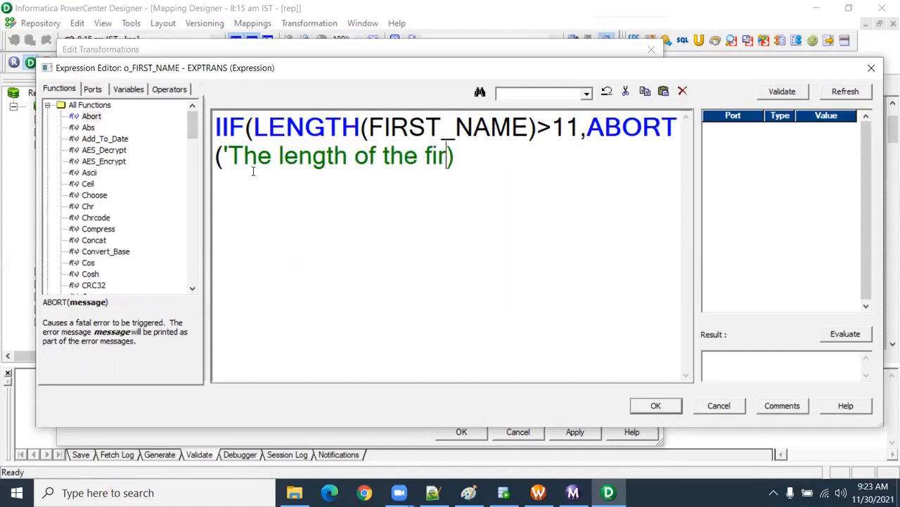
{"action": "type", "text": "_name more th"}
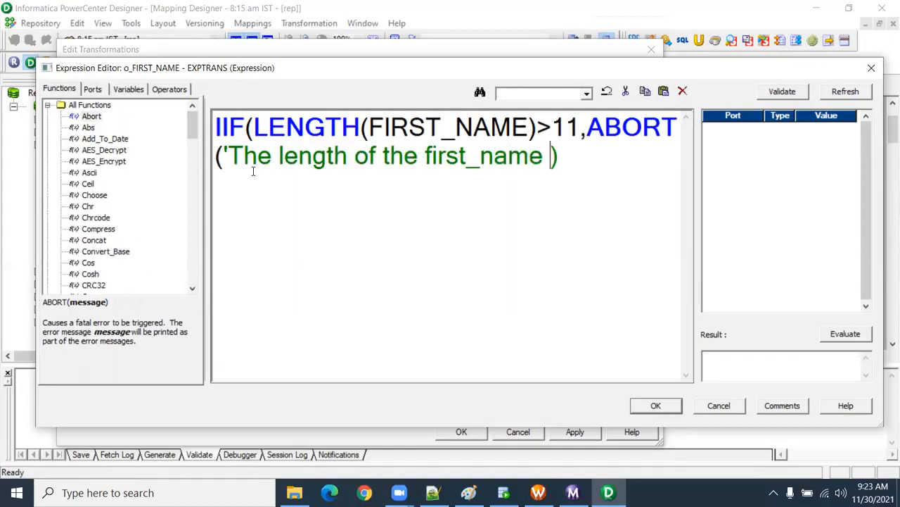
{"action": "type", "text": "an 11 chara"}
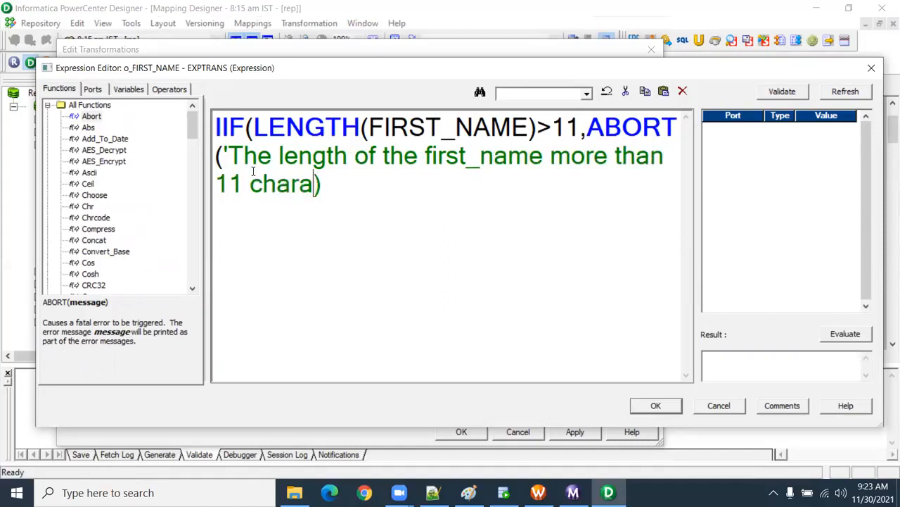
{"action": "type", "text": "cters"}
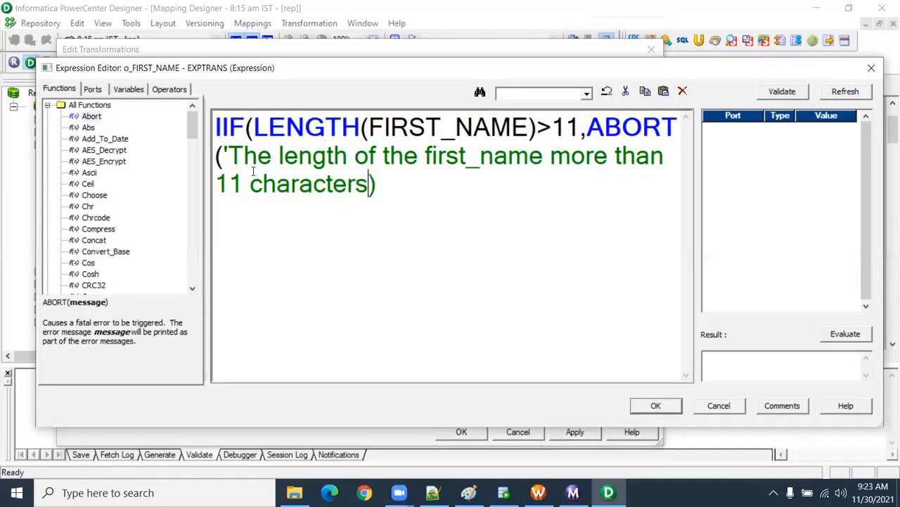
{"action": "type", "text": "'"}
{"action": "scroll", "coordinate": [424, 203], "scroll_direction": "down", "scroll_amount": 3}
{"action": "scroll", "coordinate": [423, 203], "scroll_direction": "down", "scroll_amount": 4}
{"action": "scroll", "coordinate": [422, 204], "scroll_direction": "down", "scroll_amount": 1}
{"action": "scroll", "coordinate": [422, 204], "scroll_direction": "down", "scroll_amount": 1}
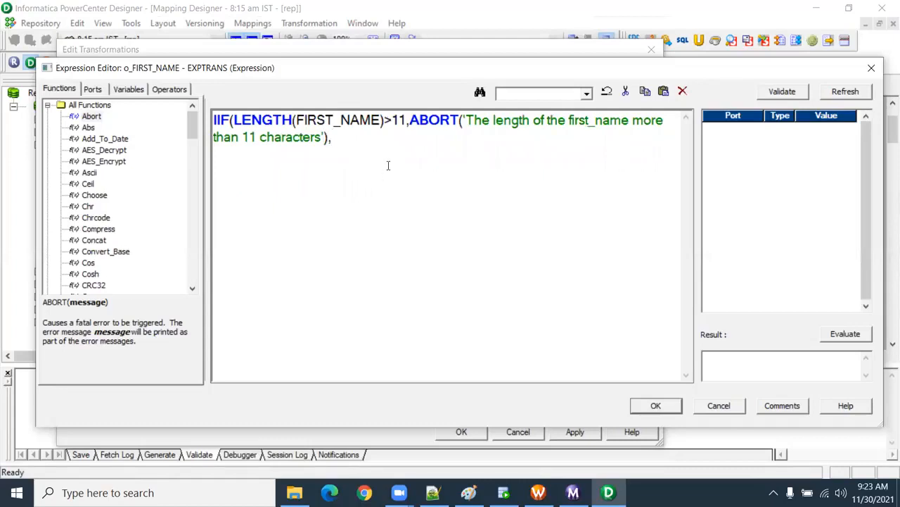
Step: Add FIRST_NAME as the IIF result for a false condition and close the function's parenthesis
{"action": "left_click_drag", "start_coordinate": [382, 120], "coordinate": [300, 121]}
{"action": "key", "text": "ctrl+c"}
{"action": "left_click", "coordinate": [360, 134]}
{"action": "key", "text": "ctrl+v"}
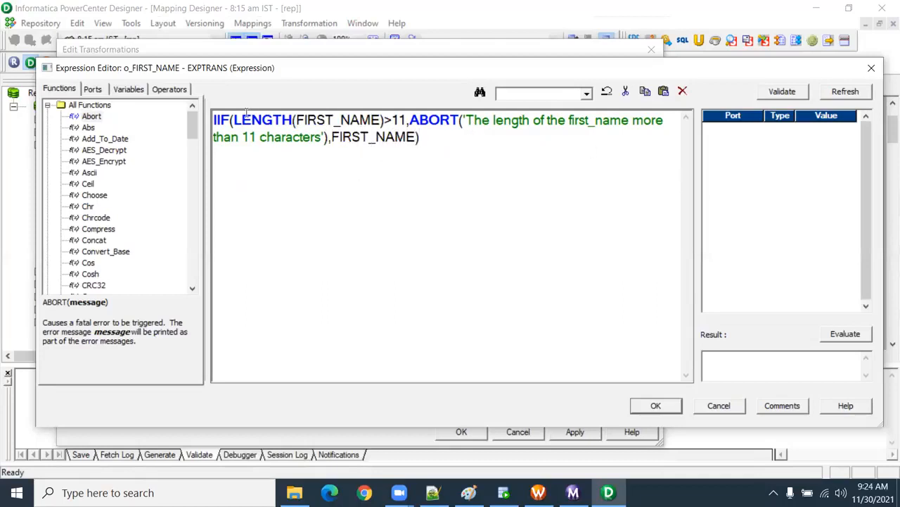
Step: Enlarge the expression text and add the comment -- IIF(condition,true,false) below the IIF expression
{"action": "left_click_drag", "start_coordinate": [236, 120], "coordinate": [430, 121]}
{"action": "left_click", "coordinate": [445, 152]}
{"action": "scroll", "coordinate": [446, 222], "scroll_direction": "up", "scroll_amount": 3, "text": "ctrl"}
{"action": "type", "text": "-- III"}
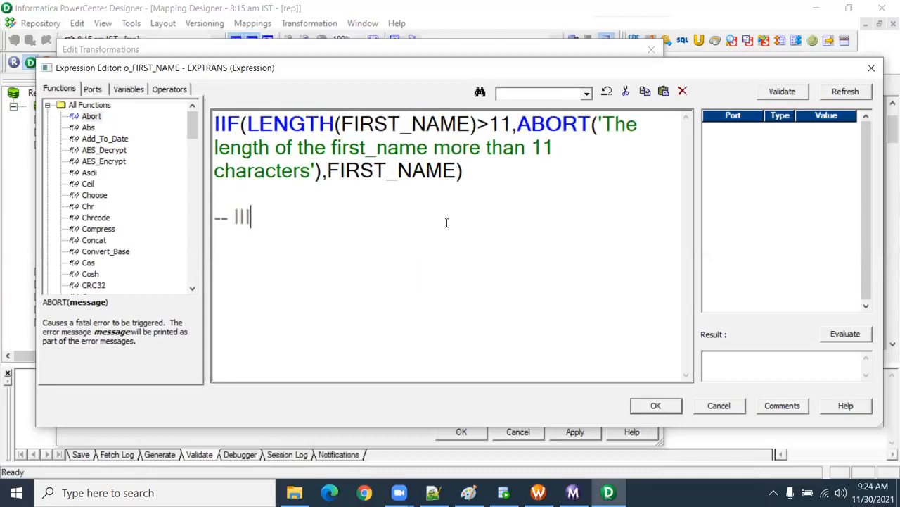
{"action": "type", "text": "F(condition,"}
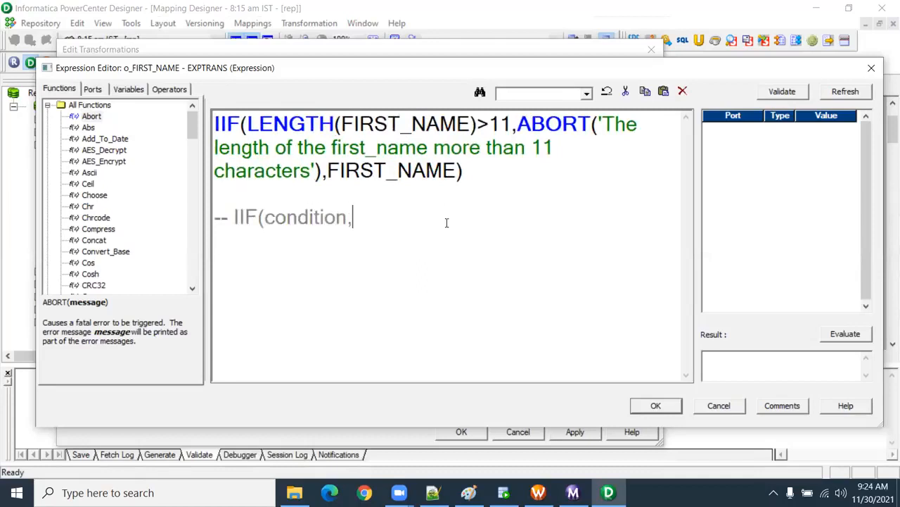
{"action": "type", "text": "true,f"}
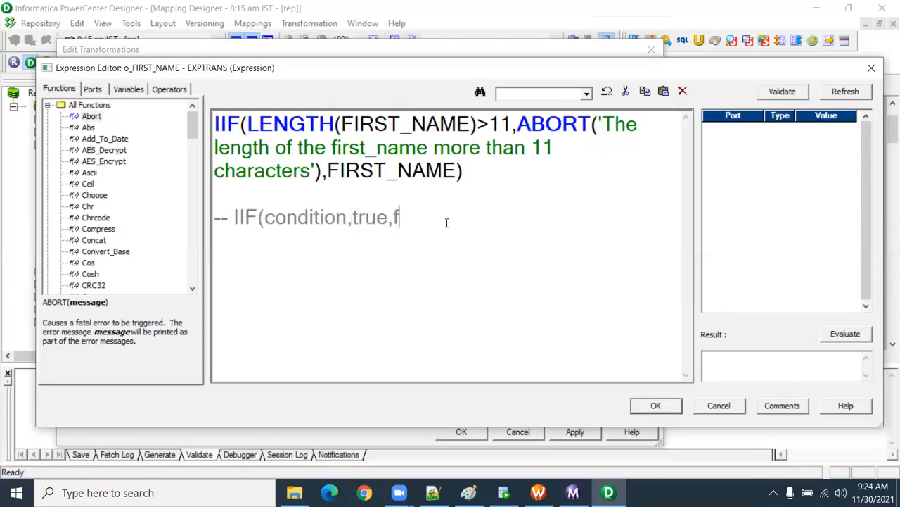
{"action": "type", "text": "alse)"}
Step: Review the comment's arguments, then accept the o_FIRST_NAME expression and the EXPTRANS port changes
{"action": "left_click_drag", "start_coordinate": [347, 218], "coordinate": [266, 219]}
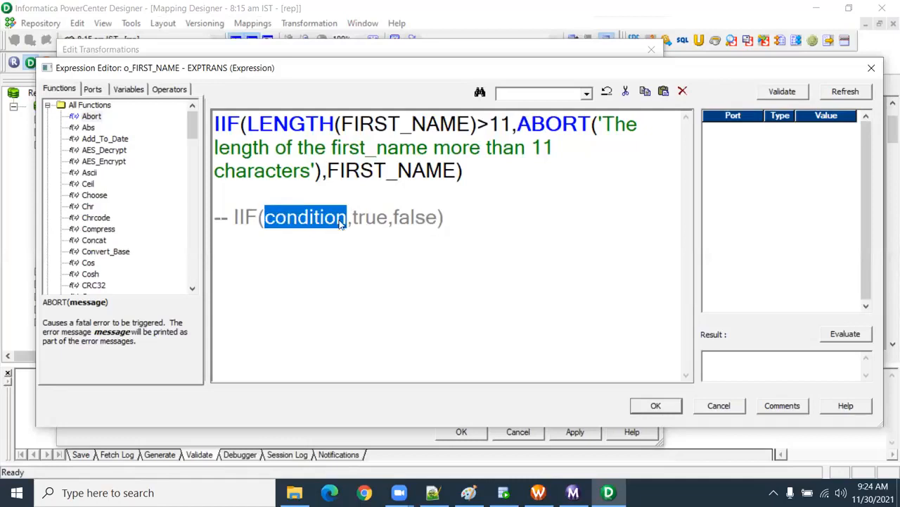
{"action": "left_click_drag", "start_coordinate": [353, 218], "coordinate": [437, 220]}
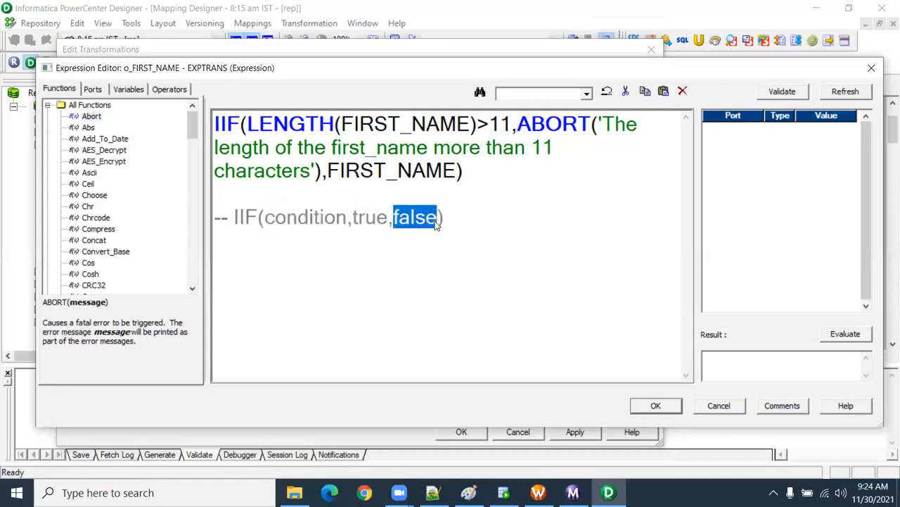
{"action": "left_click", "coordinate": [479, 239]}
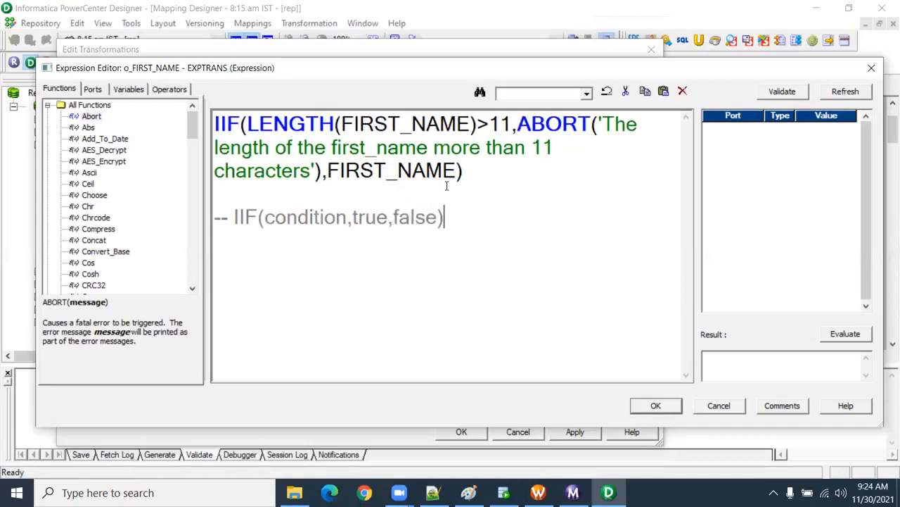
{"action": "left_click", "coordinate": [648, 408]}
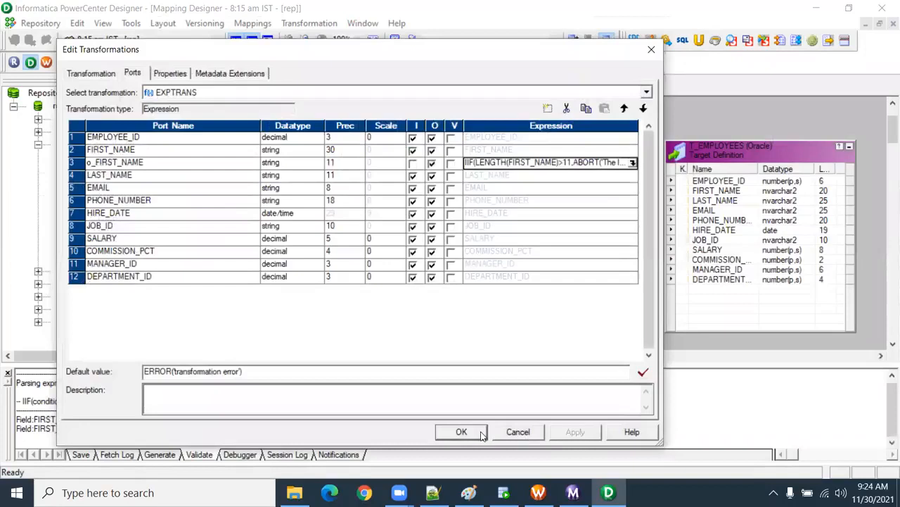
{"action": "left_click", "coordinate": [481, 433]}
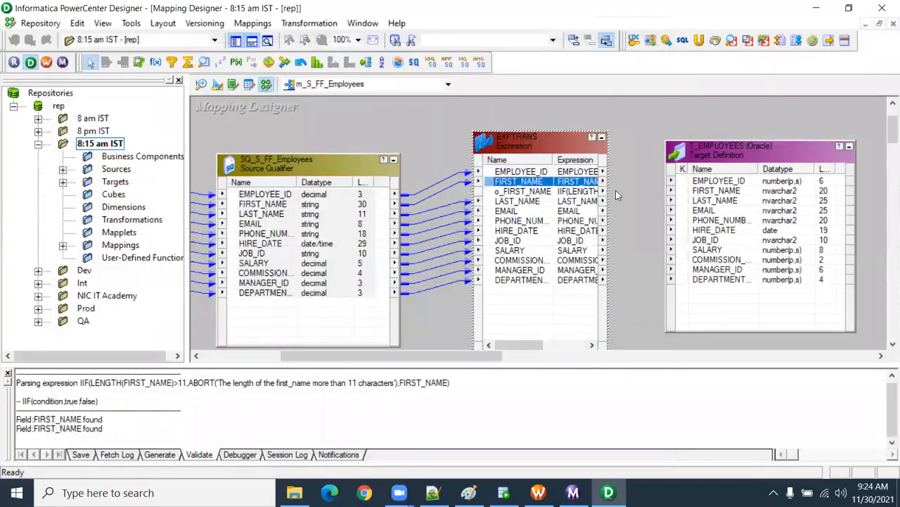
Step: Link EMPLOYEE_ID, o_FIRST_NAME and LAST_NAME through DEPARTMENT_ID from EXPTRANS to the matching T_EMPLOYEES columns and save the mapping
{"action": "left_click", "coordinate": [539, 191]}
{"action": "left_click_drag", "start_coordinate": [533, 172], "coordinate": [695, 184]}
{"action": "left_click_drag", "start_coordinate": [542, 193], "coordinate": [707, 191]}
{"action": "left_click", "coordinate": [526, 201]}
{"action": "left_click", "coordinate": [528, 279], "text": "shift"}
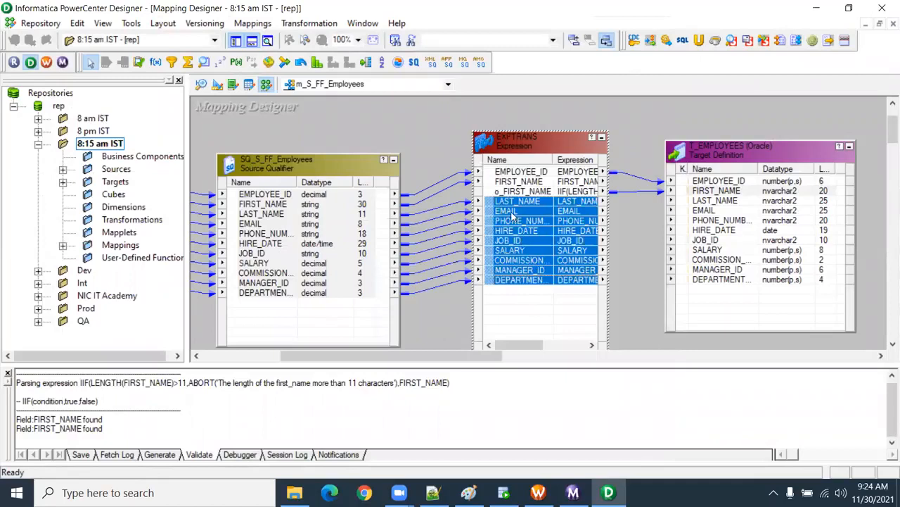
{"action": "left_click_drag", "start_coordinate": [505, 206], "coordinate": [710, 201]}
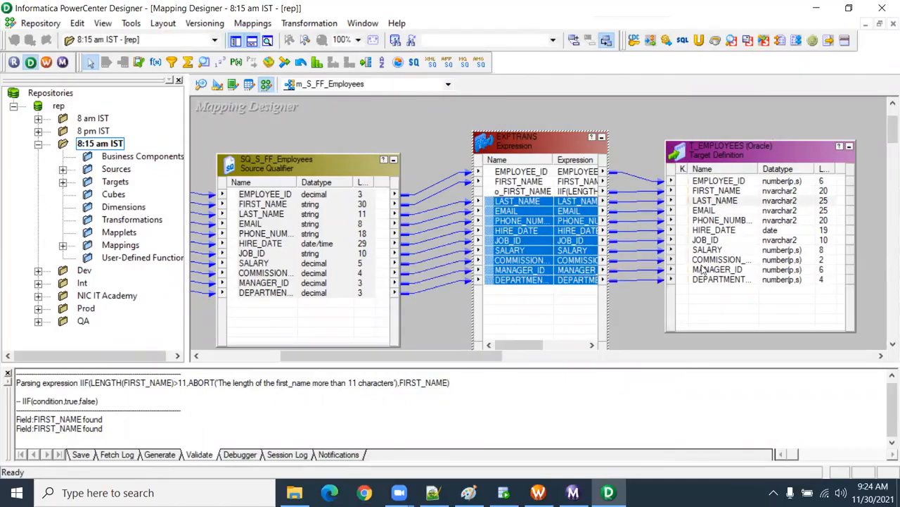
{"action": "key", "text": "ctrl+s"}
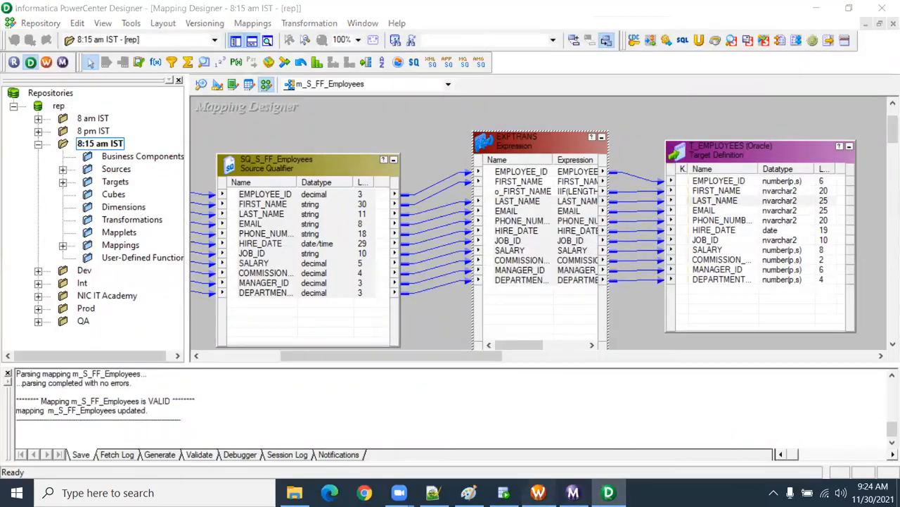
Step: Switch to Workflow Manager, refresh the mapping of session s_m_S_FF_Employees, save wf_S_FF_Employees and start the workflow
{"action": "left_click", "coordinate": [539, 493]}
{"action": "right_click", "coordinate": [485, 178]}
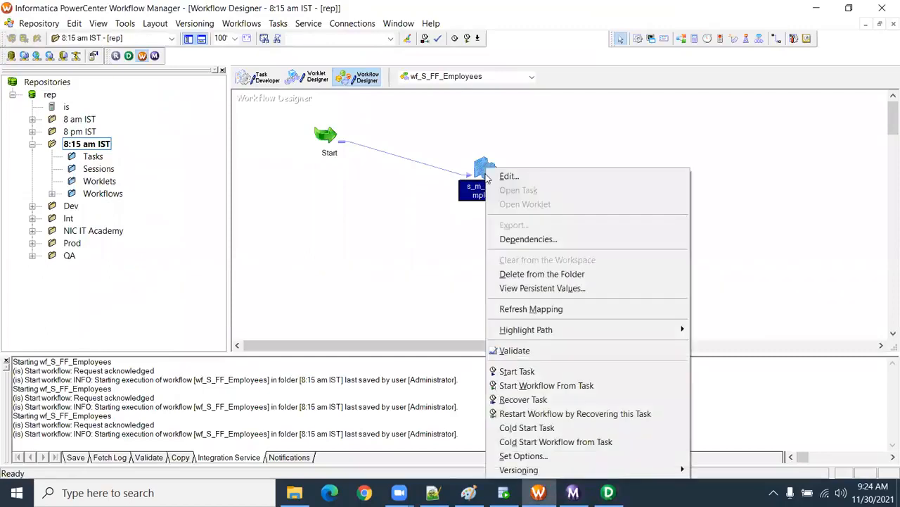
{"action": "left_click", "coordinate": [531, 308]}
{"action": "key", "text": "ctrl+s"}
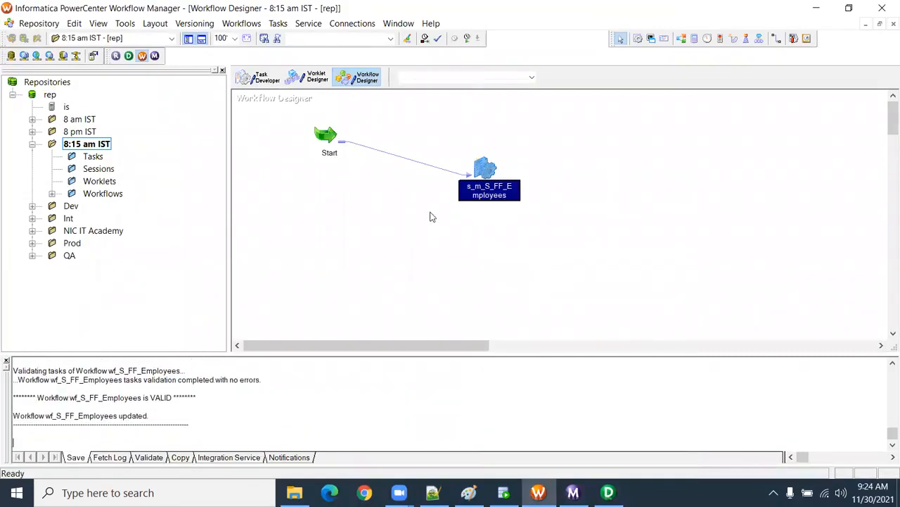
{"action": "right_click", "coordinate": [430, 215]}
{"action": "left_click", "coordinate": [462, 356]}
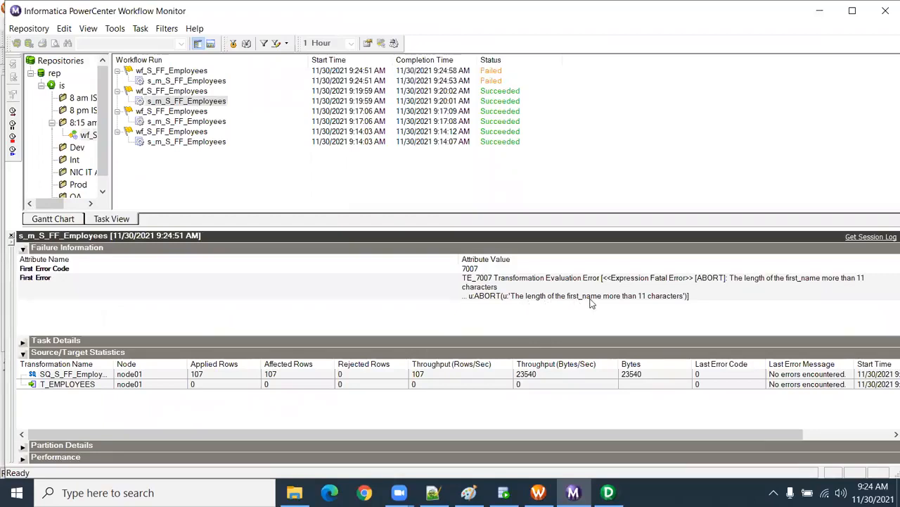
Step: Examine the latest s_m_S_FF_Employees run's first error and source/target statistics, and compare it with the previous run in the list
{"action": "left_click", "coordinate": [668, 298]}
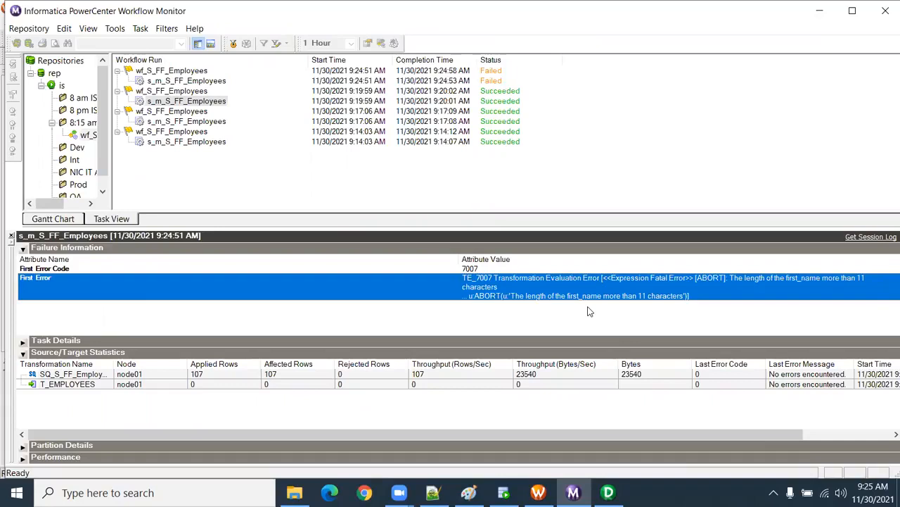
{"action": "left_click", "coordinate": [256, 375]}
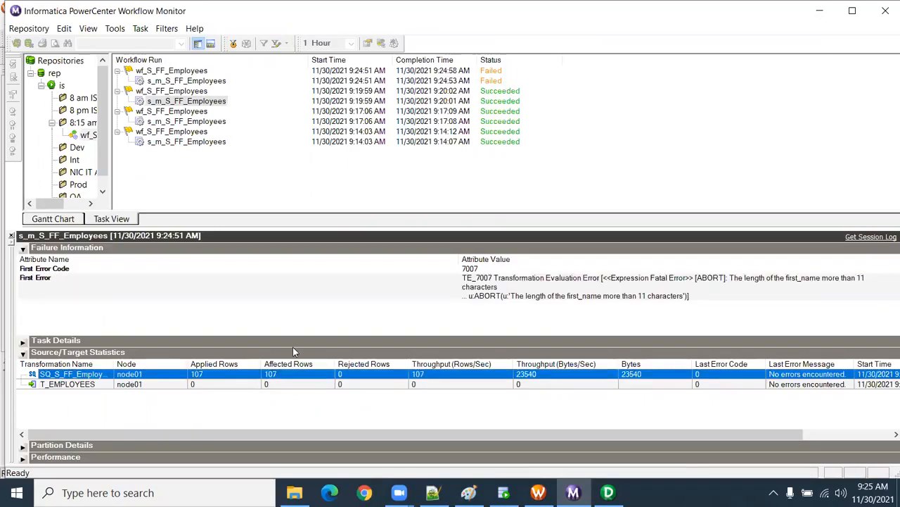
{"action": "left_click", "coordinate": [253, 385]}
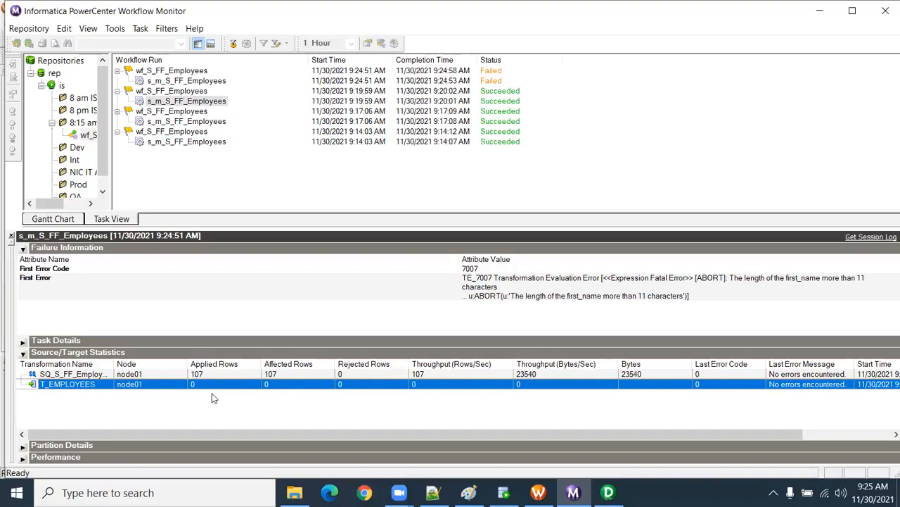
{"action": "right_click", "coordinate": [201, 82]}
{"action": "left_click", "coordinate": [240, 243]}
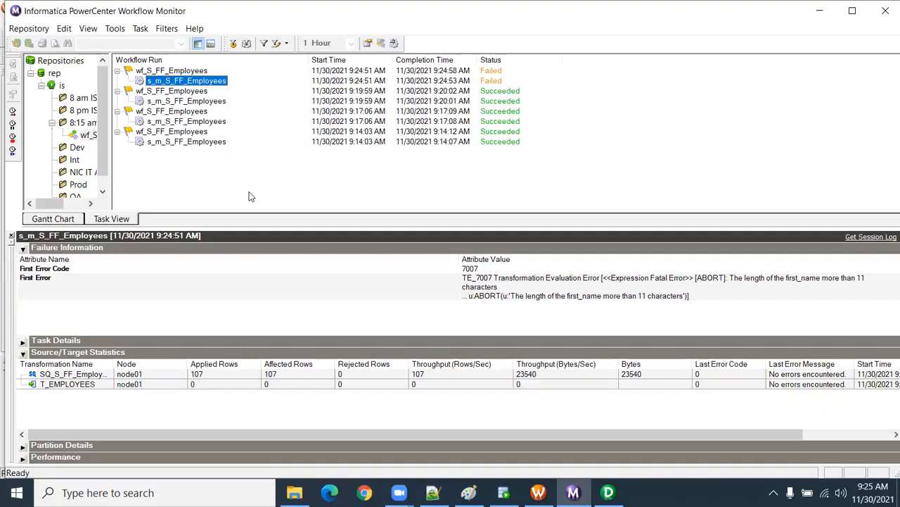
{"action": "left_click", "coordinate": [216, 378]}
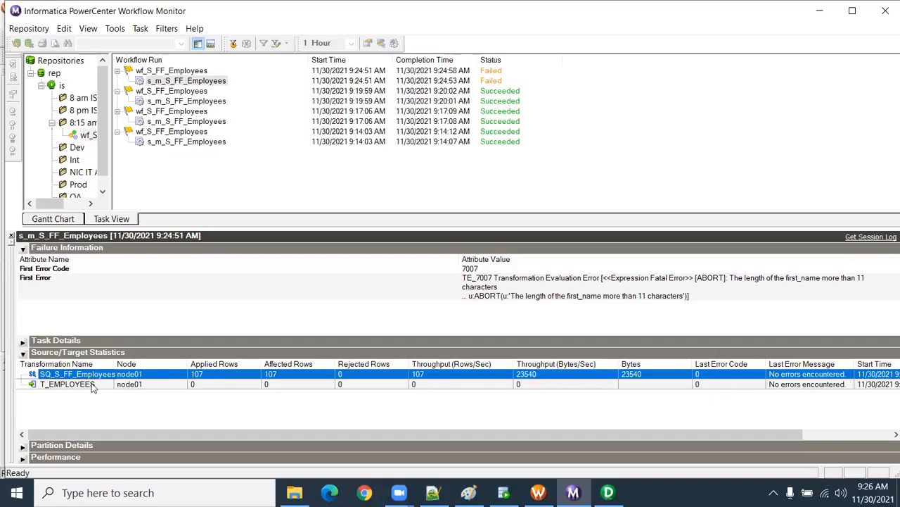
{"action": "left_click", "coordinate": [143, 386]}
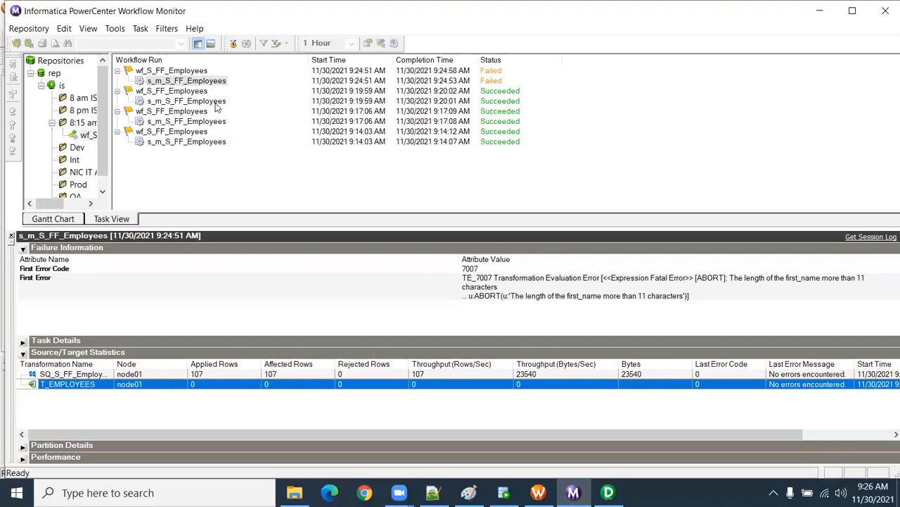
{"action": "left_click", "coordinate": [186, 101]}
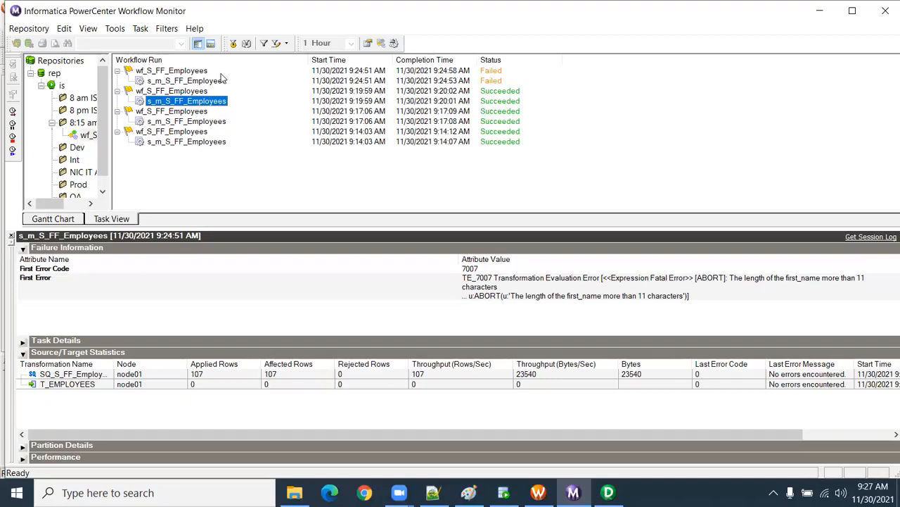
{"action": "left_click", "coordinate": [222, 82]}
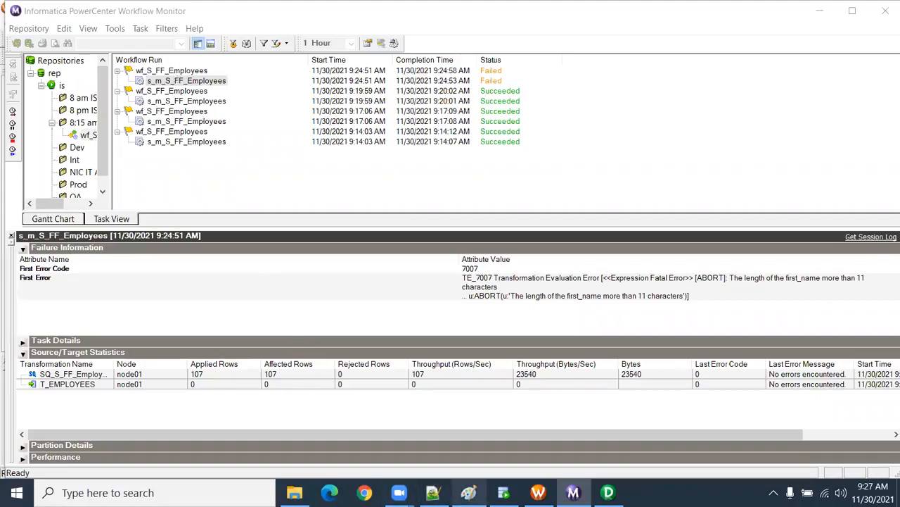
Step: Switch to Paint and handwrite 5 beside Table to Table, 5 beside File to Table, and a circled 10 between them
{"action": "left_click", "coordinate": [468, 493]}
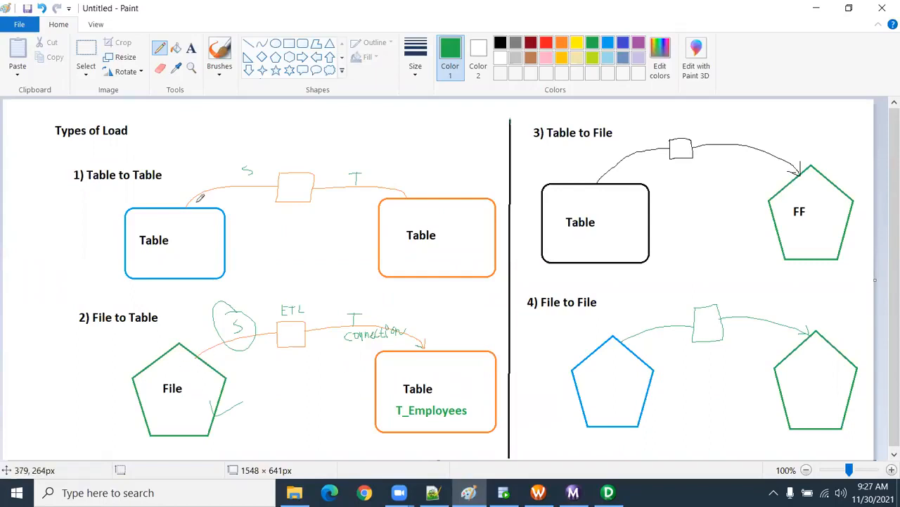
{"action": "mouse_move", "coordinate": [40, 234]}
{"action": "left_mouse_down"}
{"action": "mouse_move", "coordinate": [35, 249]}
{"action": "mouse_move", "coordinate": [44, 235]}
{"action": "left_mouse_up"}
{"action": "mouse_move", "coordinate": [65, 384]}
{"action": "left_mouse_down"}
{"action": "mouse_move", "coordinate": [73, 391]}
{"action": "mouse_move", "coordinate": [65, 400]}
{"action": "mouse_move", "coordinate": [78, 383]}
{"action": "left_mouse_up"}
{"action": "mouse_move", "coordinate": [16, 310]}
{"action": "left_mouse_down"}
{"action": "mouse_move", "coordinate": [19, 341]}
{"action": "mouse_move", "coordinate": [22, 326]}
{"action": "mouse_move", "coordinate": [27, 339]}
{"action": "mouse_move", "coordinate": [14, 350]}
{"action": "mouse_move", "coordinate": [30, 295]}
{"action": "mouse_move", "coordinate": [7, 315]}
{"action": "left_mouse_up"}
Step: Switch to PowerCenter Designer, widen the navigator and look through the mappings of the 8:15 am IST folder
{"action": "left_click", "coordinate": [609, 492]}
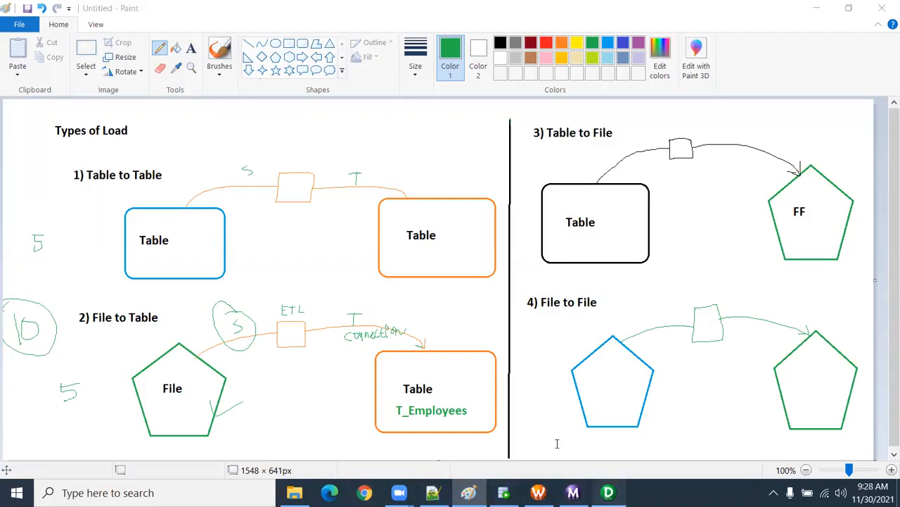
{"action": "left_click_drag", "start_coordinate": [186, 174], "coordinate": [237, 176]}
{"action": "left_click", "coordinate": [63, 245]}
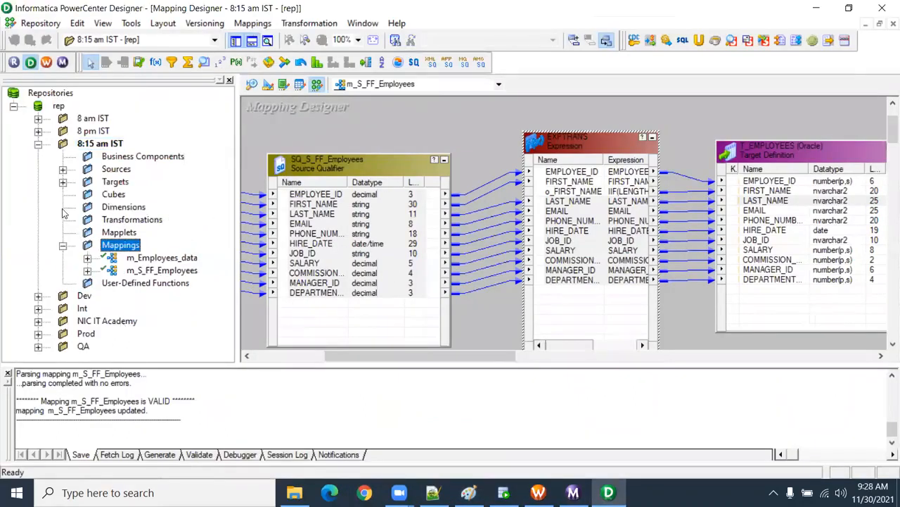
{"action": "left_click", "coordinate": [141, 258]}
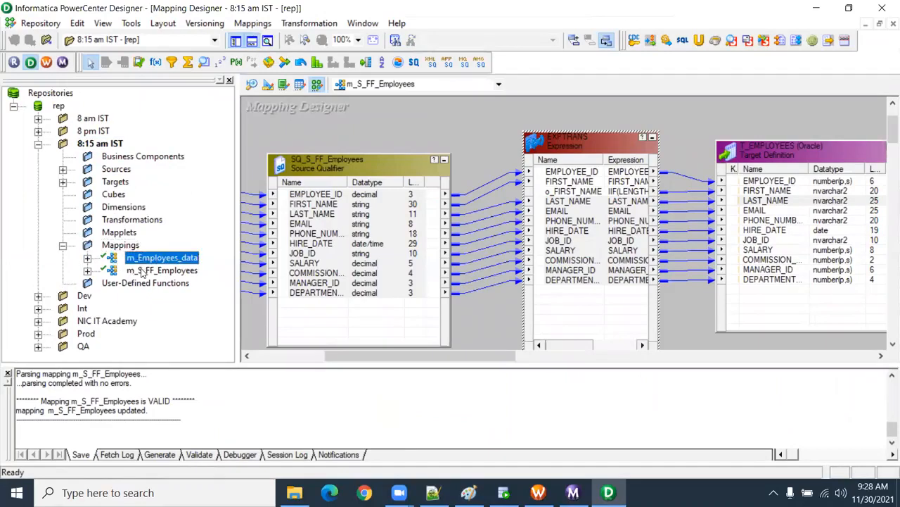
{"action": "left_click", "coordinate": [149, 270]}
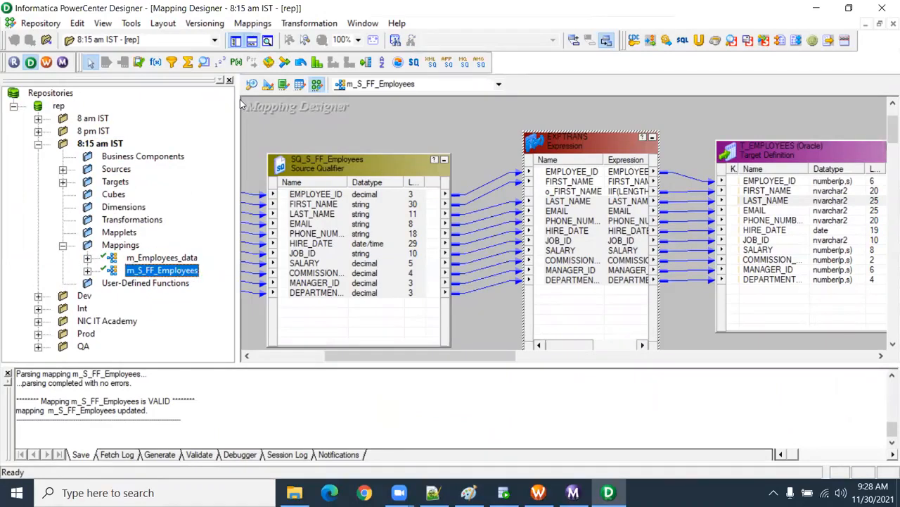
Step: Examine the ports of the S_FF_Employees source definition and its source qualifier, then switch to Paint
{"action": "left_click", "coordinate": [291, 118]}
{"action": "left_click_drag", "start_coordinate": [442, 357], "coordinate": [403, 345]}
{"action": "left_click_drag", "start_coordinate": [524, 296], "coordinate": [519, 226]}
{"action": "left_click", "coordinate": [519, 224]}
{"action": "left_click", "coordinate": [520, 213]}
{"action": "left_click", "coordinate": [521, 206]}
{"action": "left_click", "coordinate": [392, 204]}
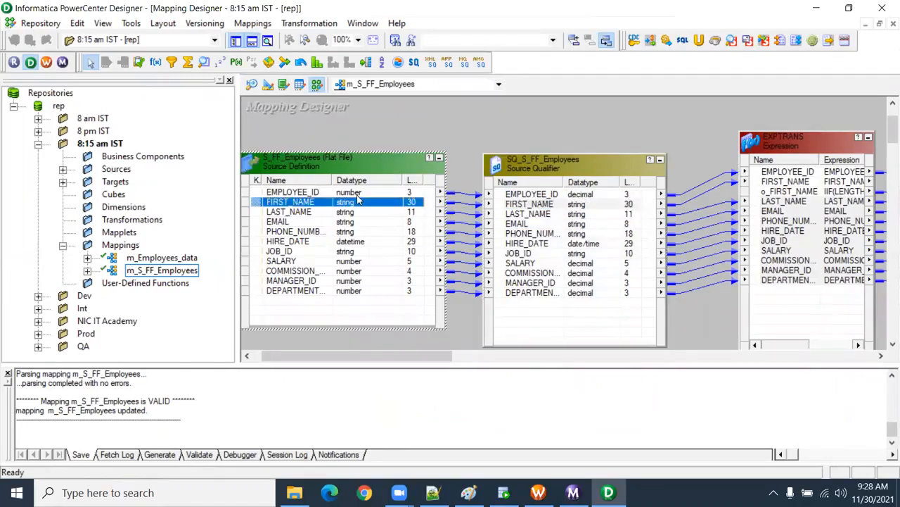
{"action": "left_click", "coordinate": [359, 194]}
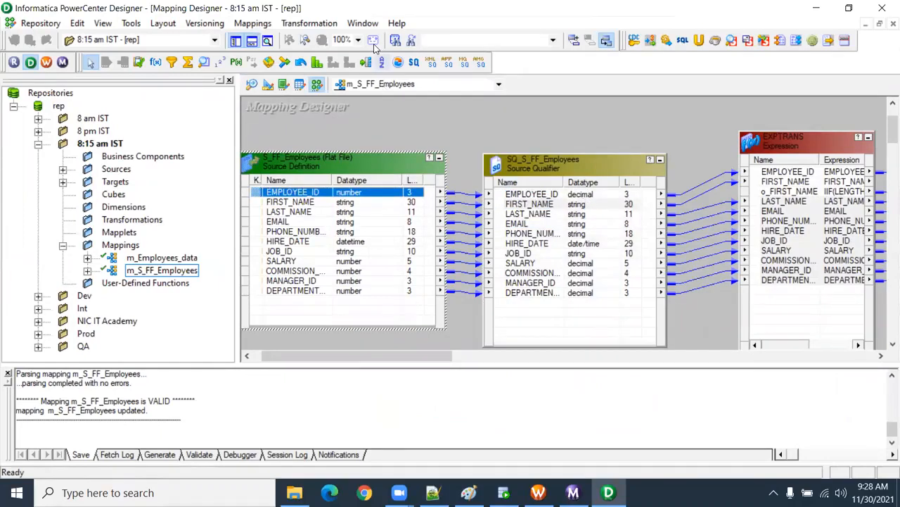
{"action": "left_click", "coordinate": [456, 135]}
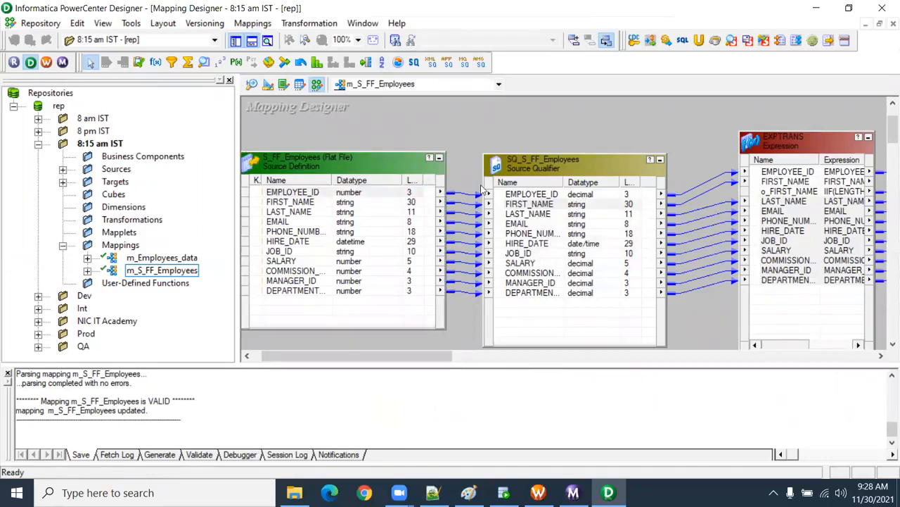
{"action": "left_click", "coordinate": [521, 202]}
{"action": "left_click", "coordinate": [520, 196]}
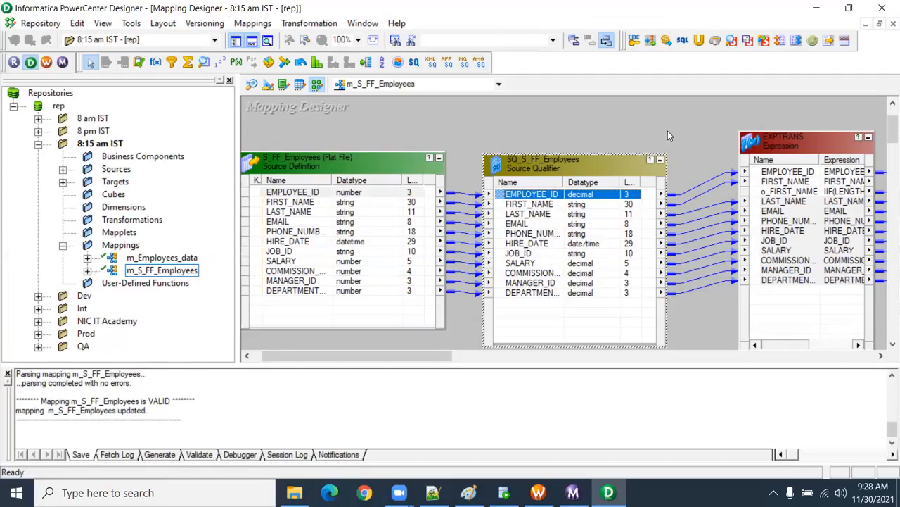
{"action": "left_click_drag", "start_coordinate": [407, 354], "coordinate": [331, 338]}
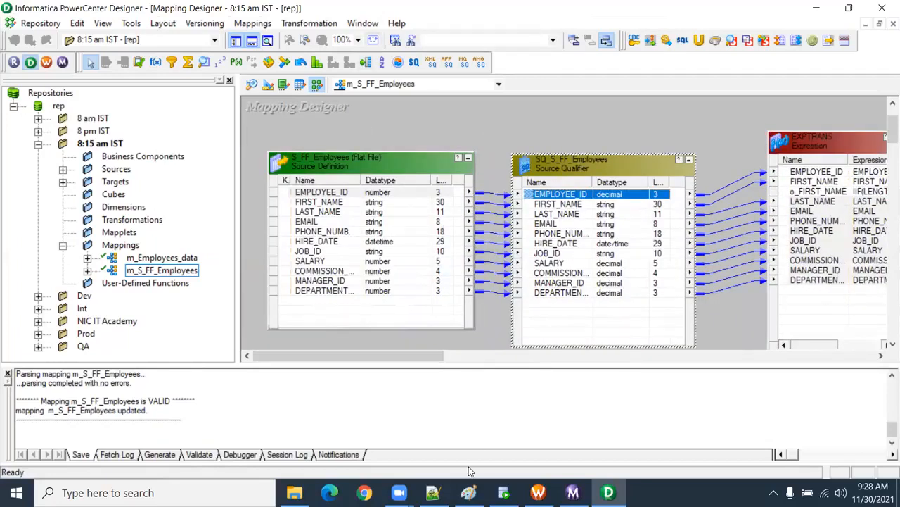
{"action": "left_click", "coordinate": [469, 493]}
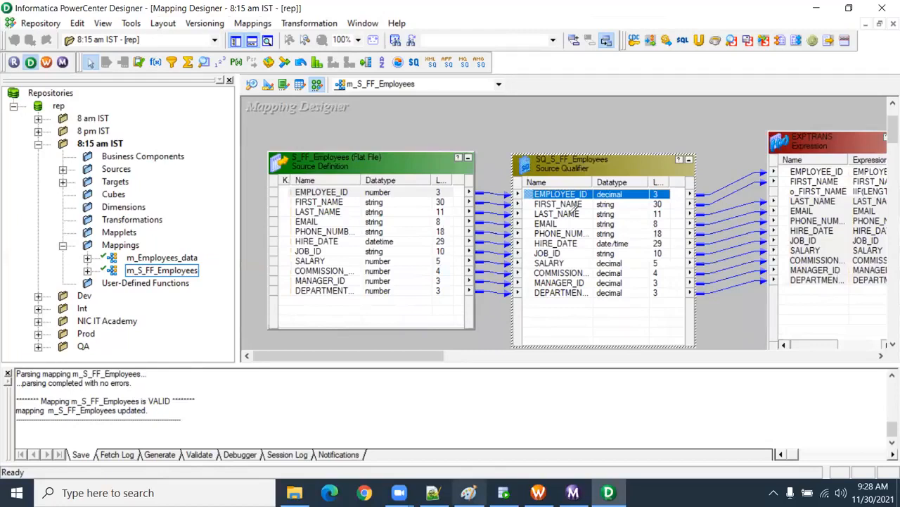